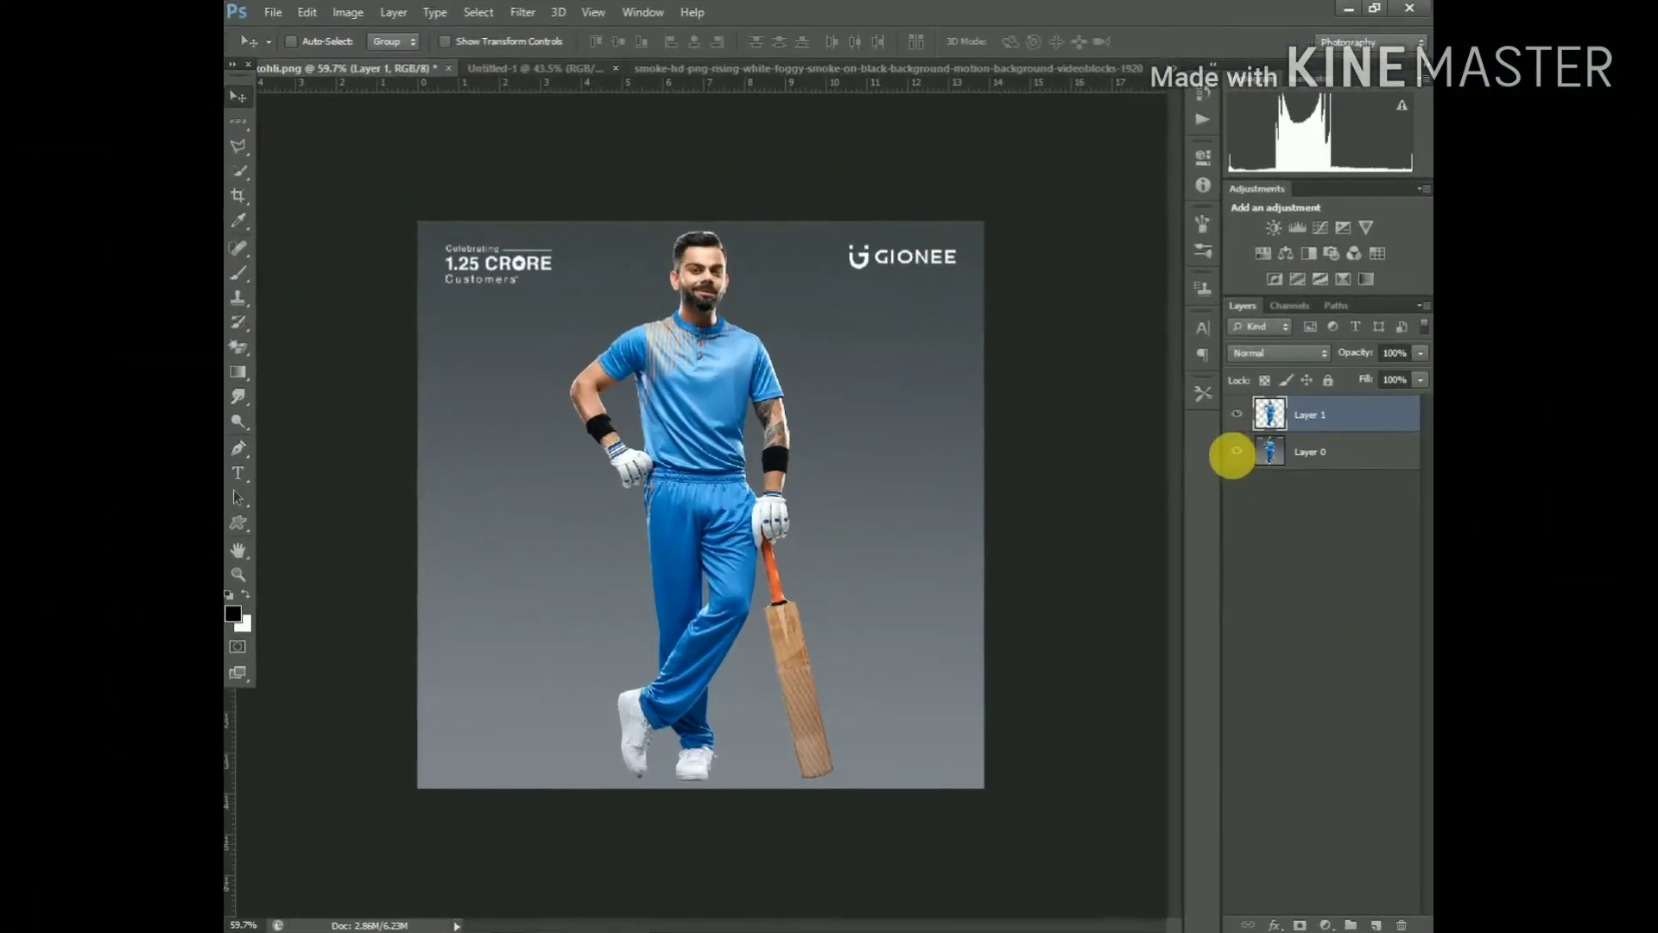
Hide the grey Layer 0 backdrop in kohli.png, then try moving the locked smoke image
left_click(1238, 452)
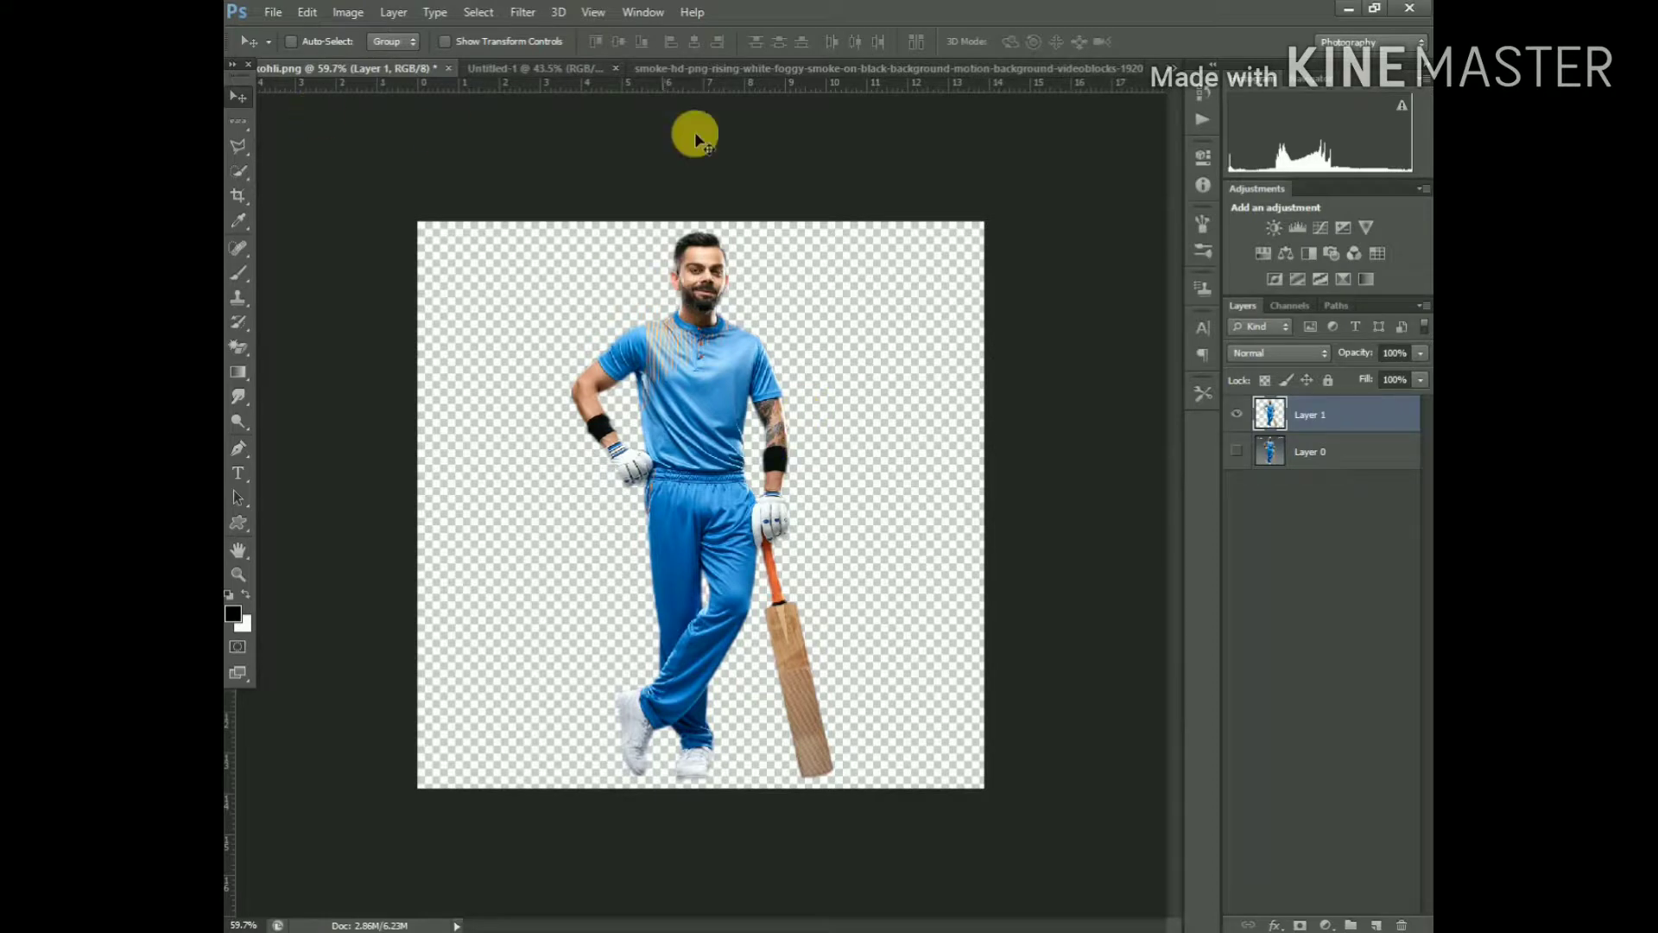
left_click(706, 69)
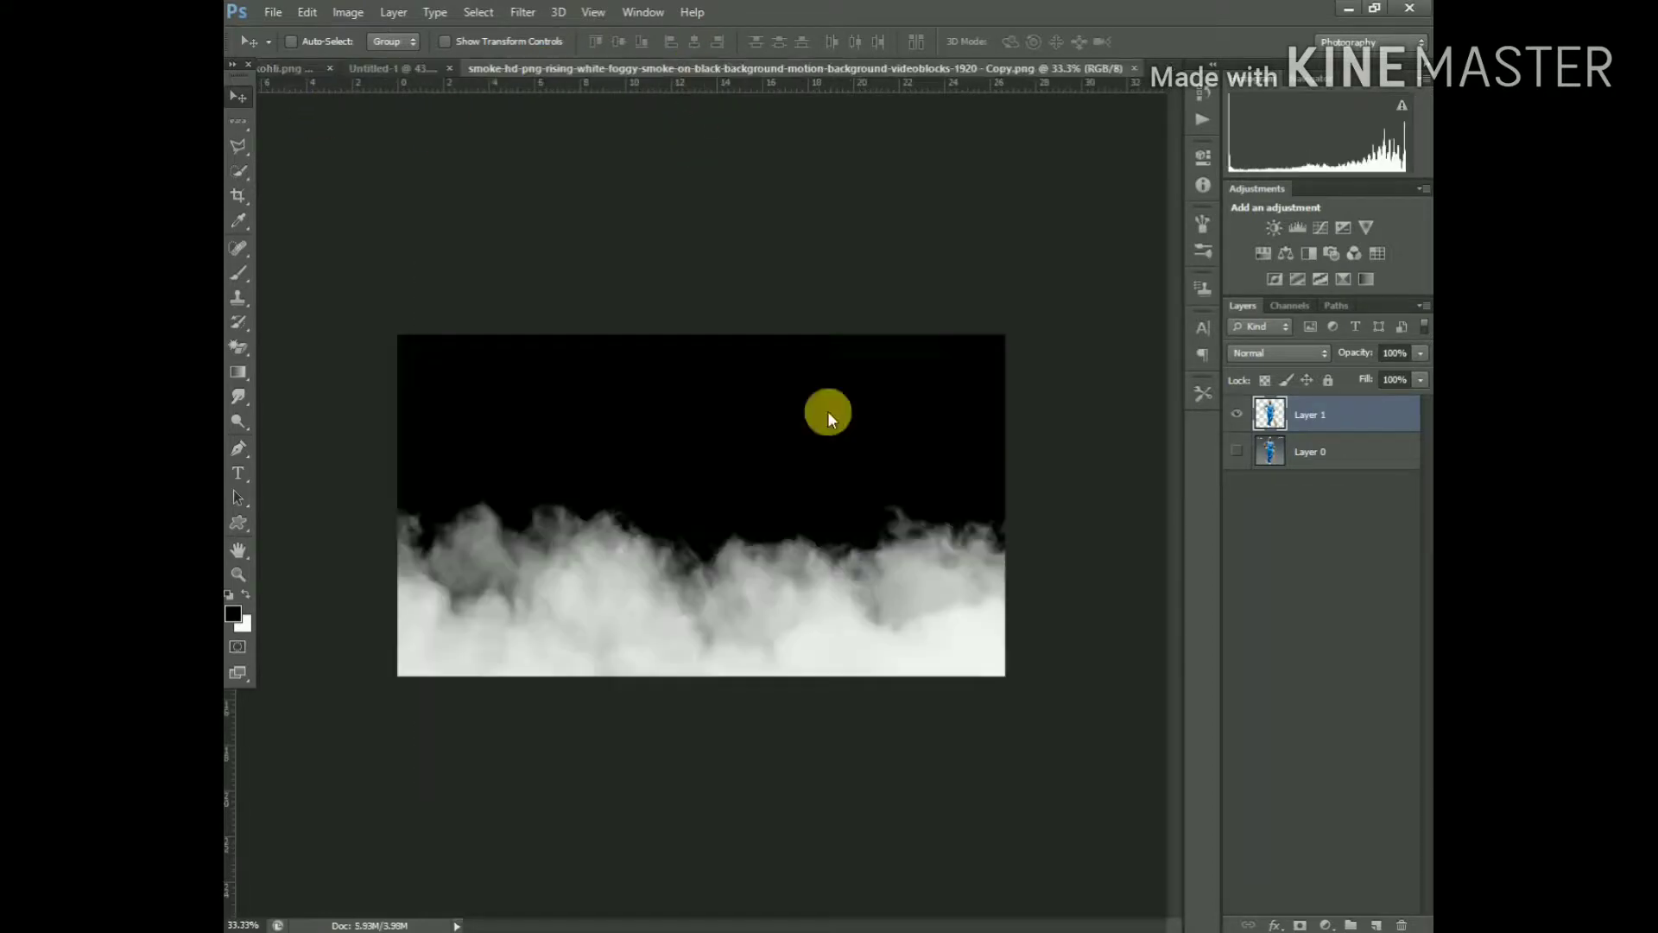
left_click(755, 614)
left_click(828, 361)
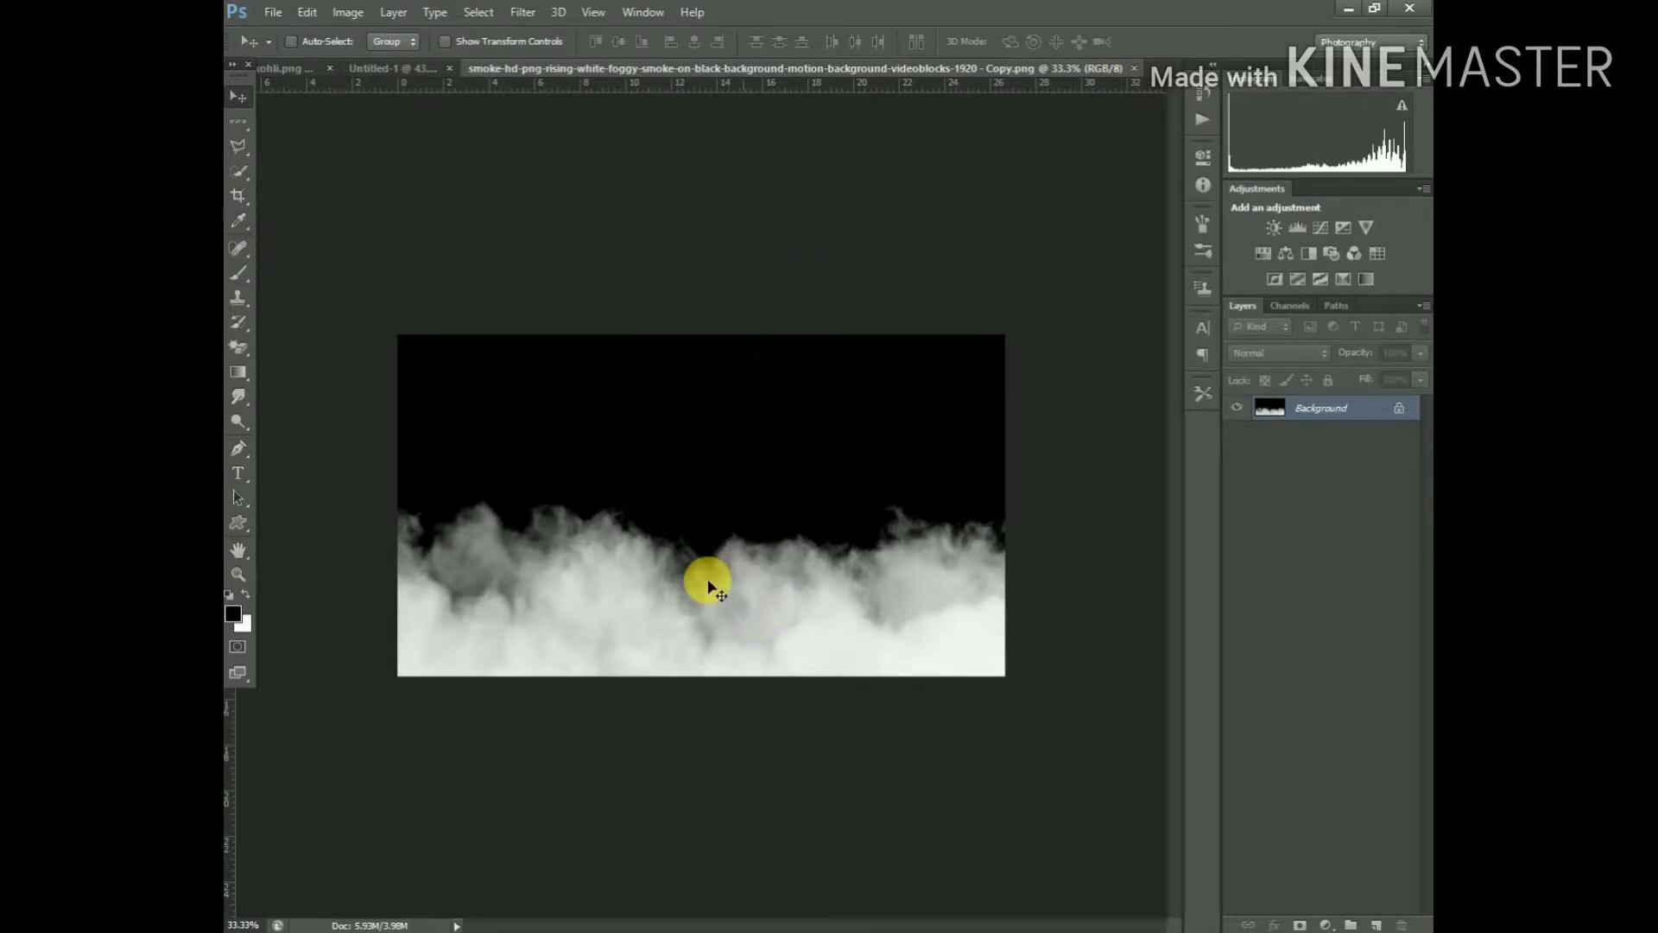
Drag the cricketer cutout from kohli.png onto the white Untitled-1 canvas
left_click(294, 68)
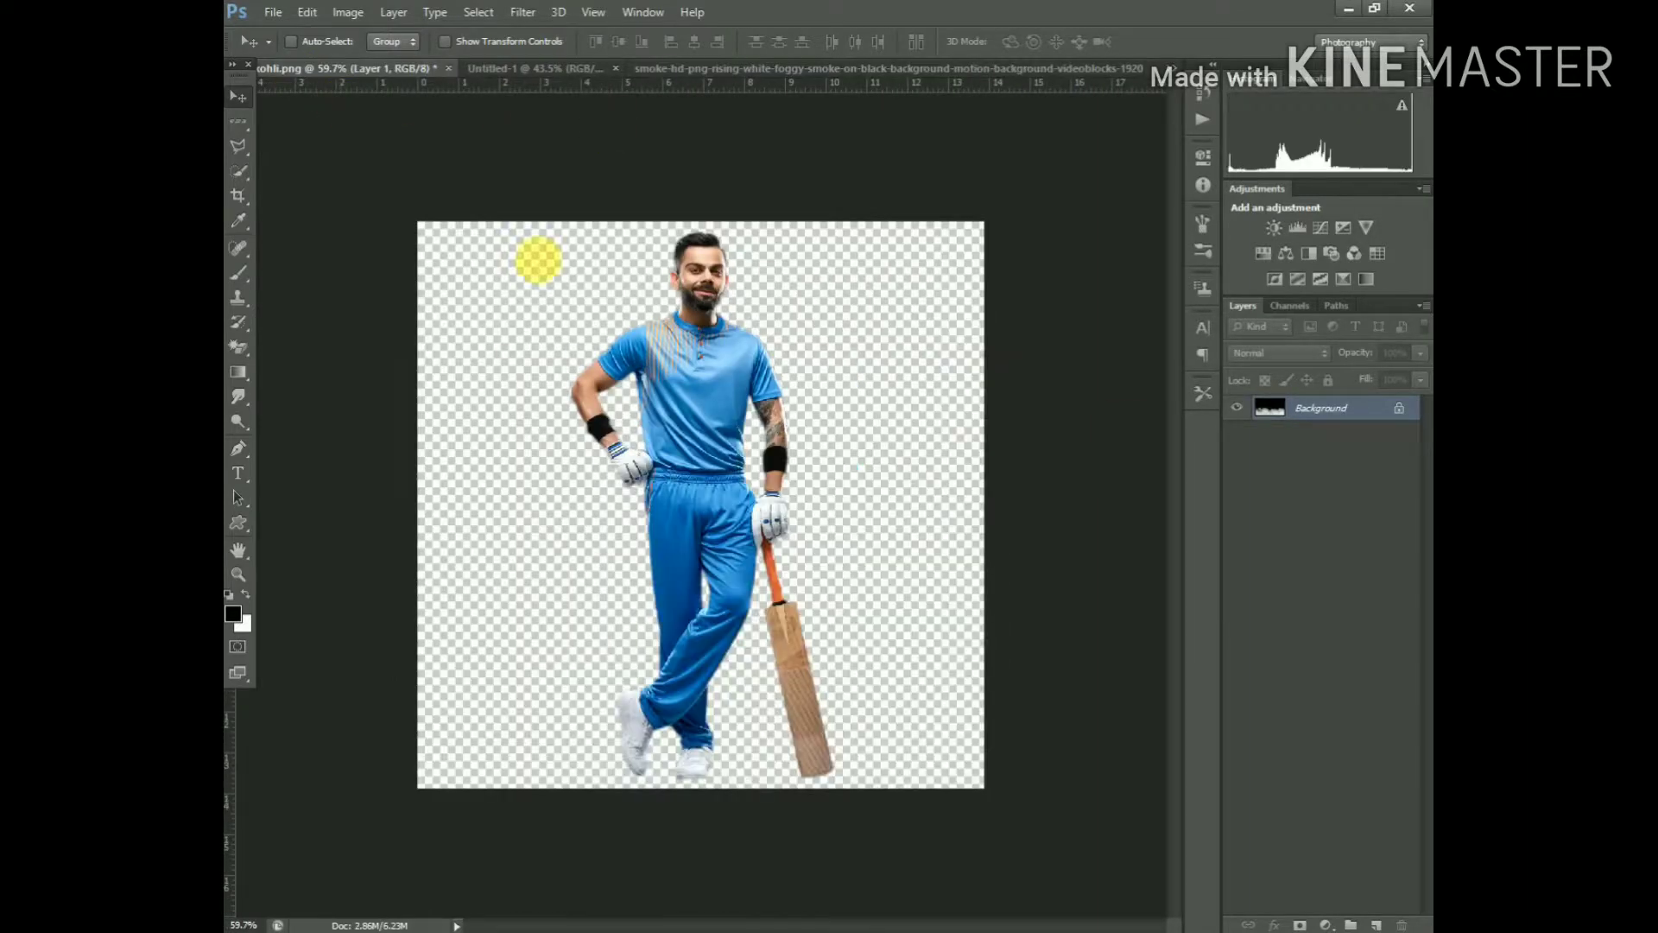
left_click_drag(704, 399, 534, 71)
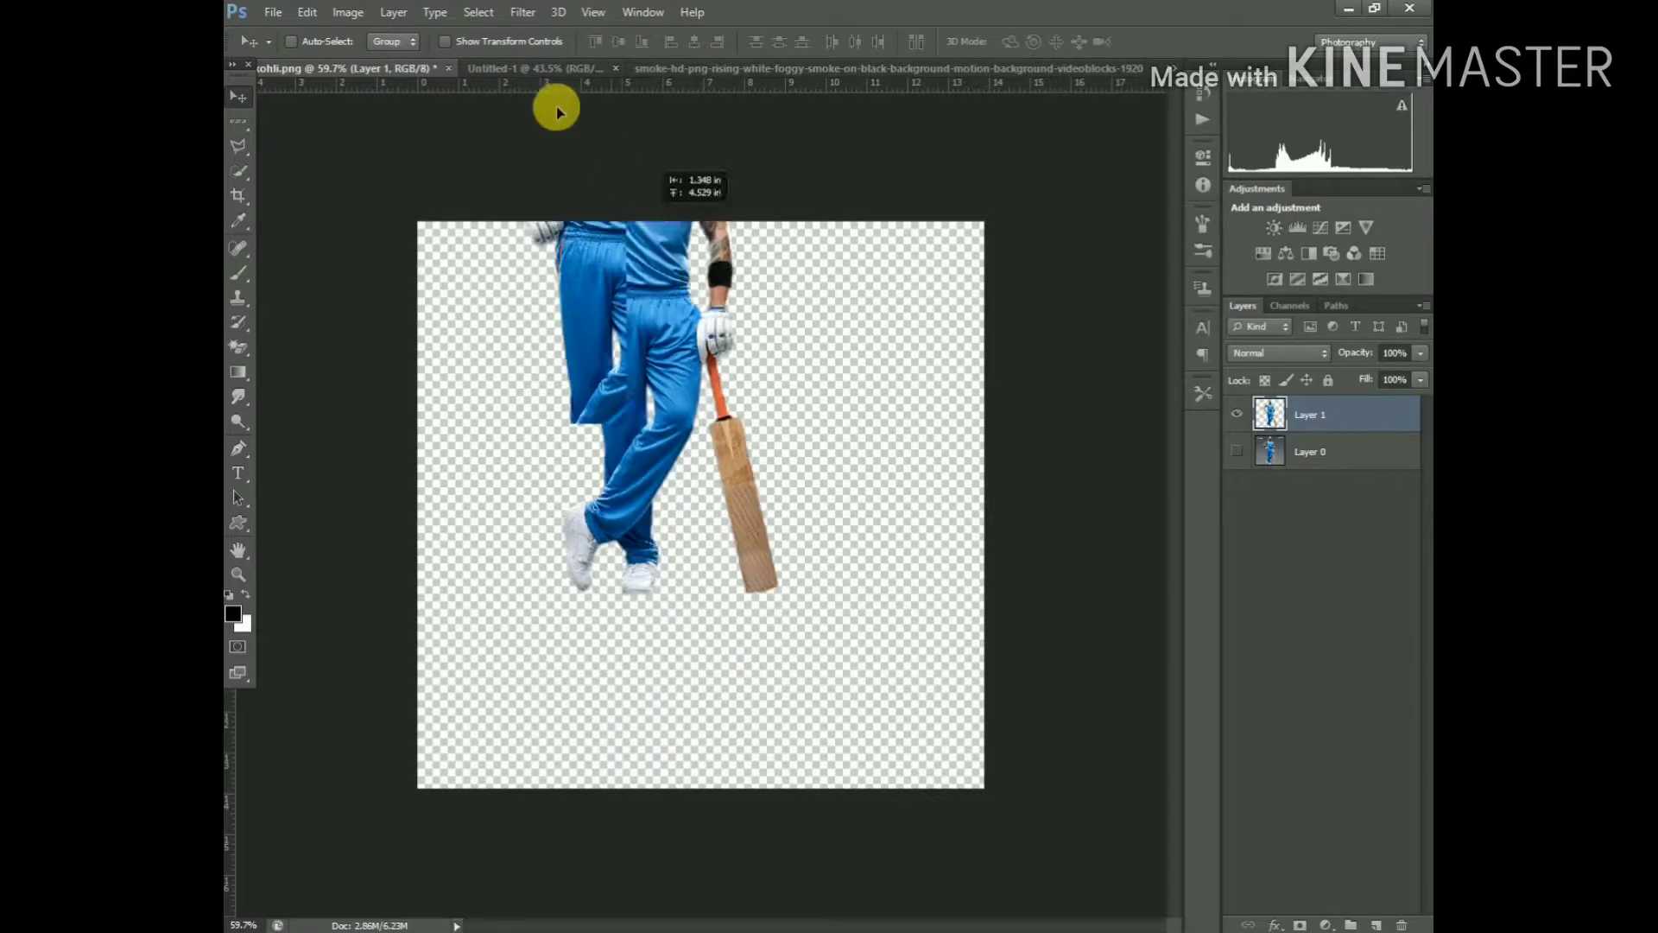
left_click_drag(535, 71, 695, 483)
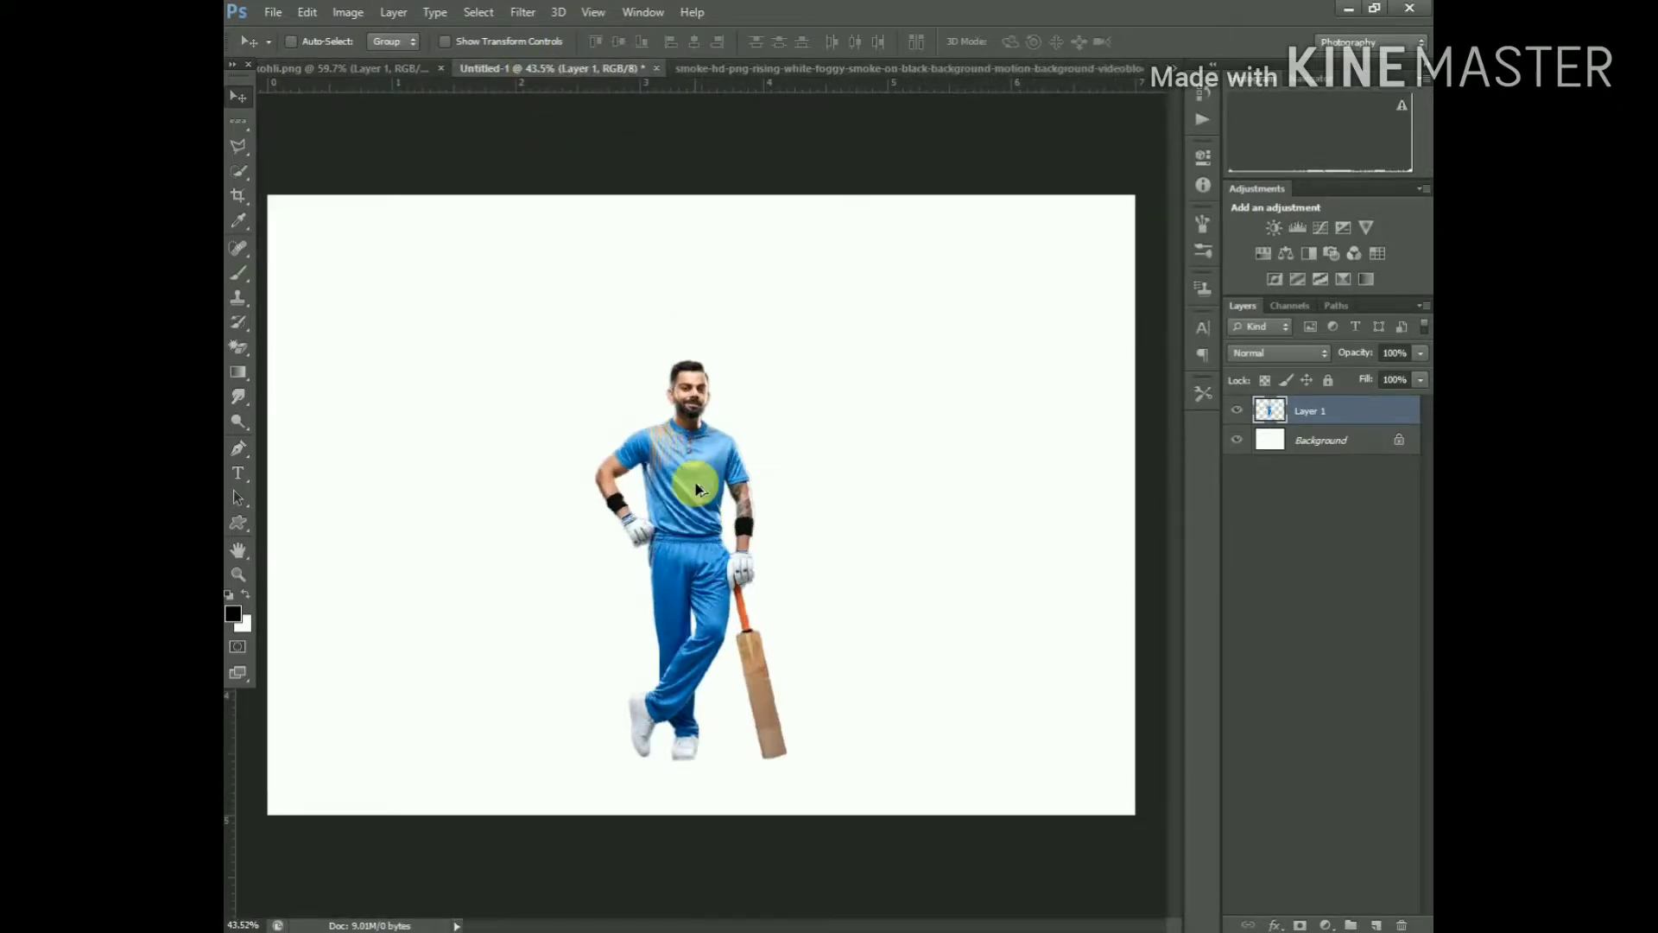
scroll(698, 490, "down", 3)
scroll(698, 489, "up", 2)
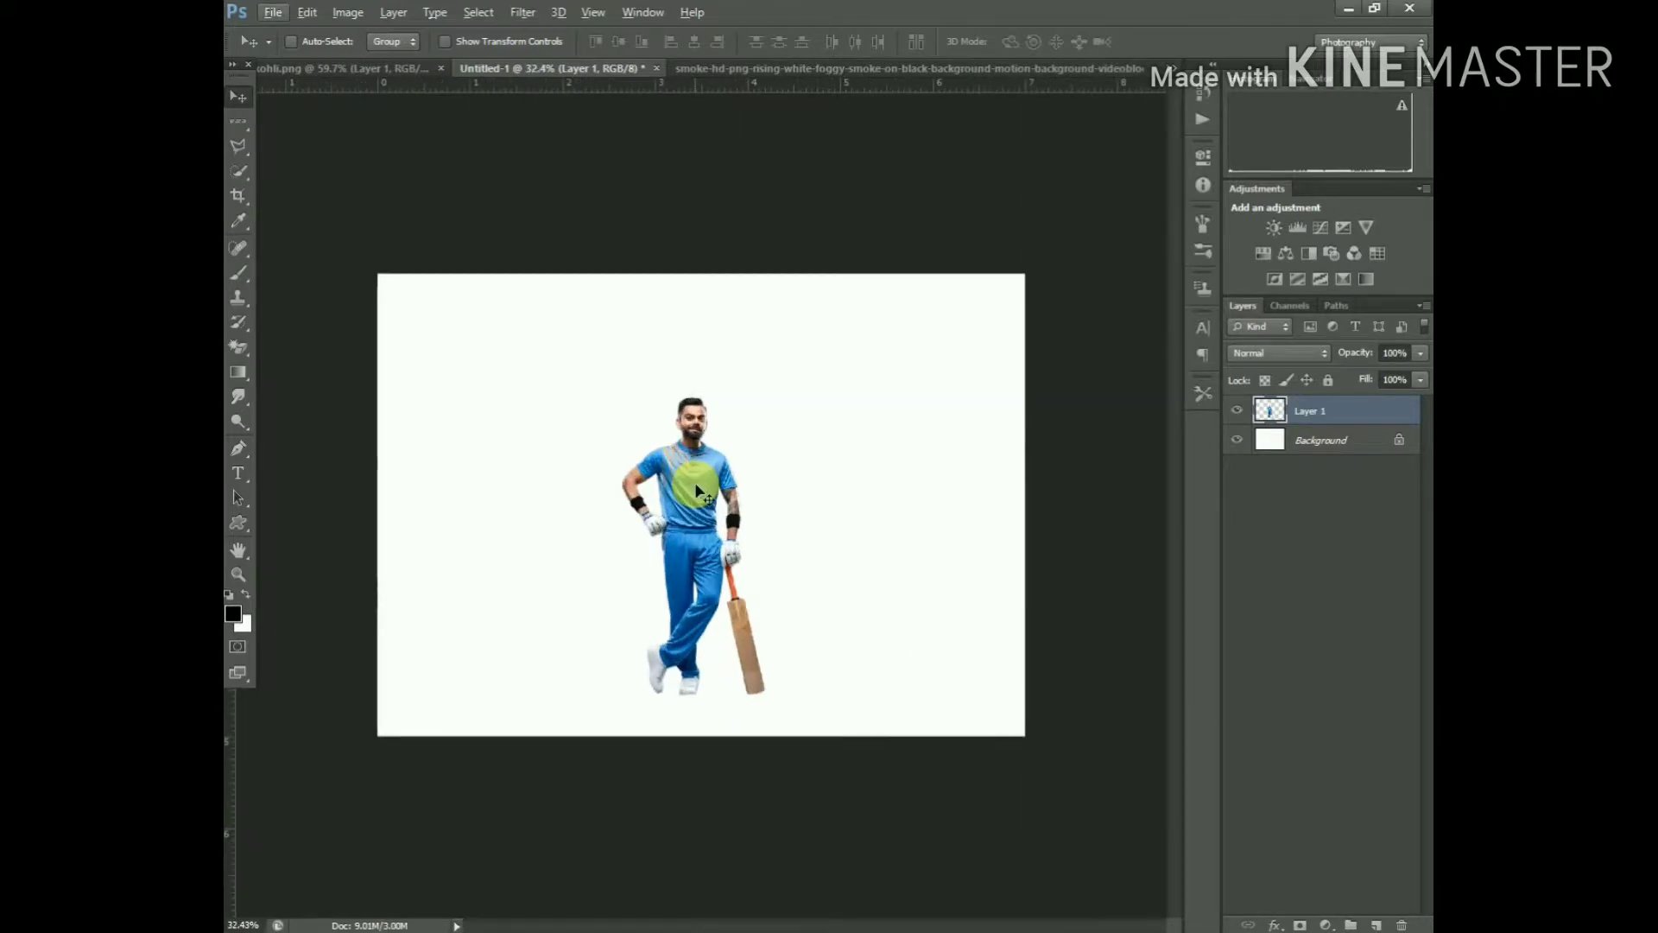
Scale the cricketer up to about 130% and nudge it slightly upward
key("ctrl+t")
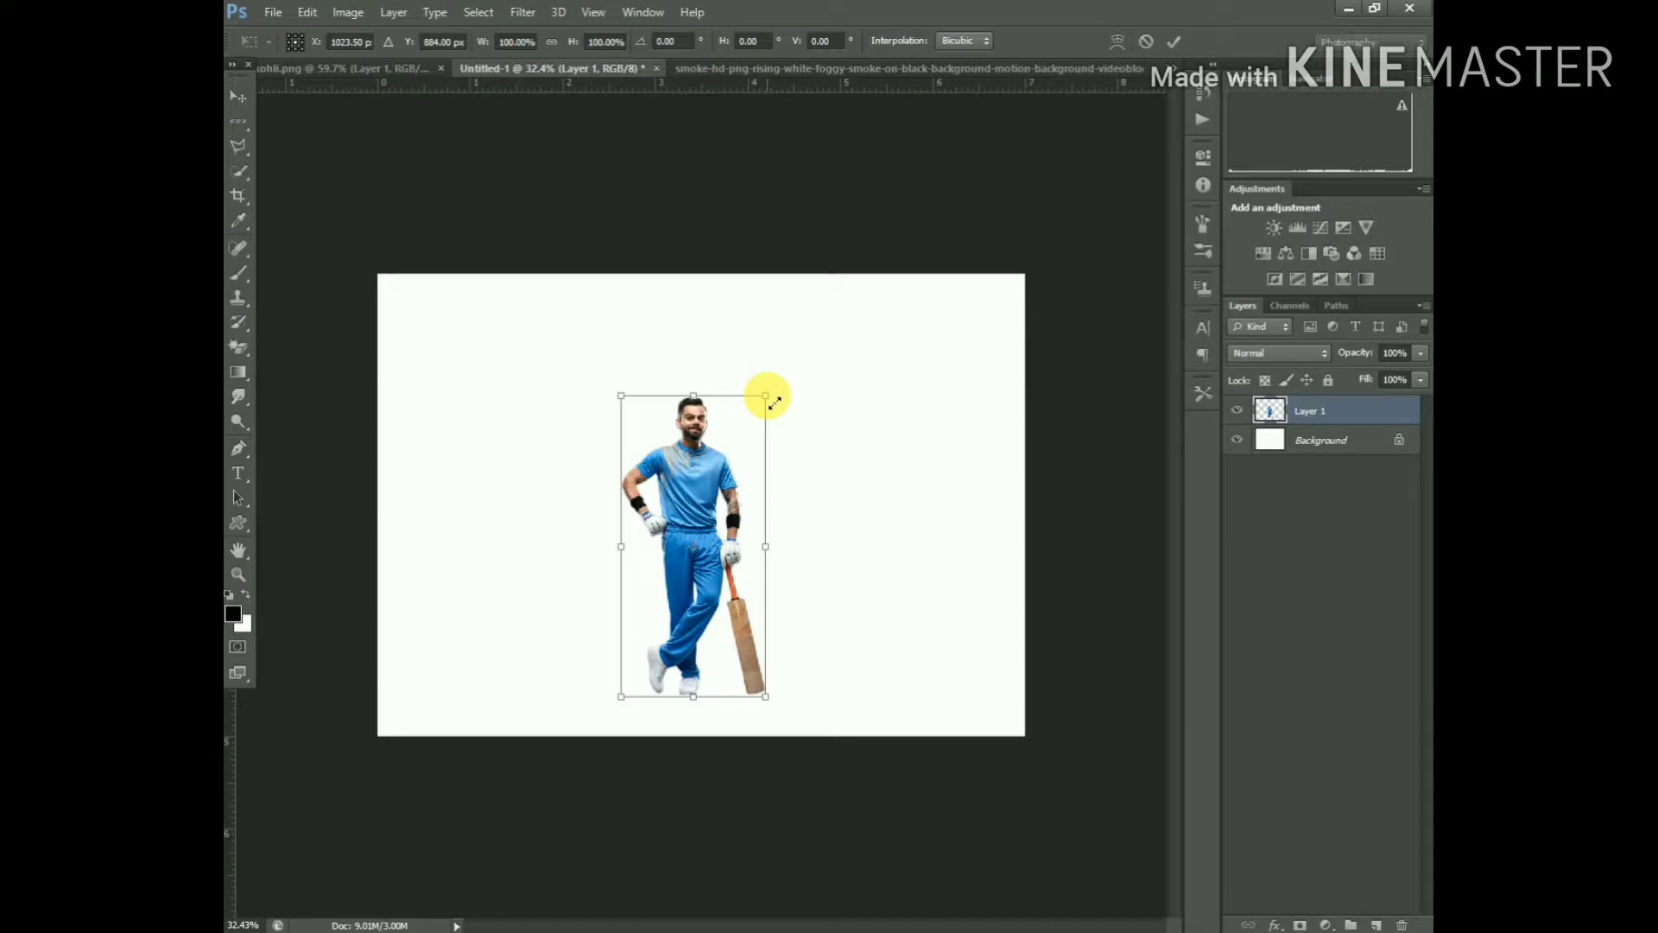
left_click_drag(768, 389, 793, 367)
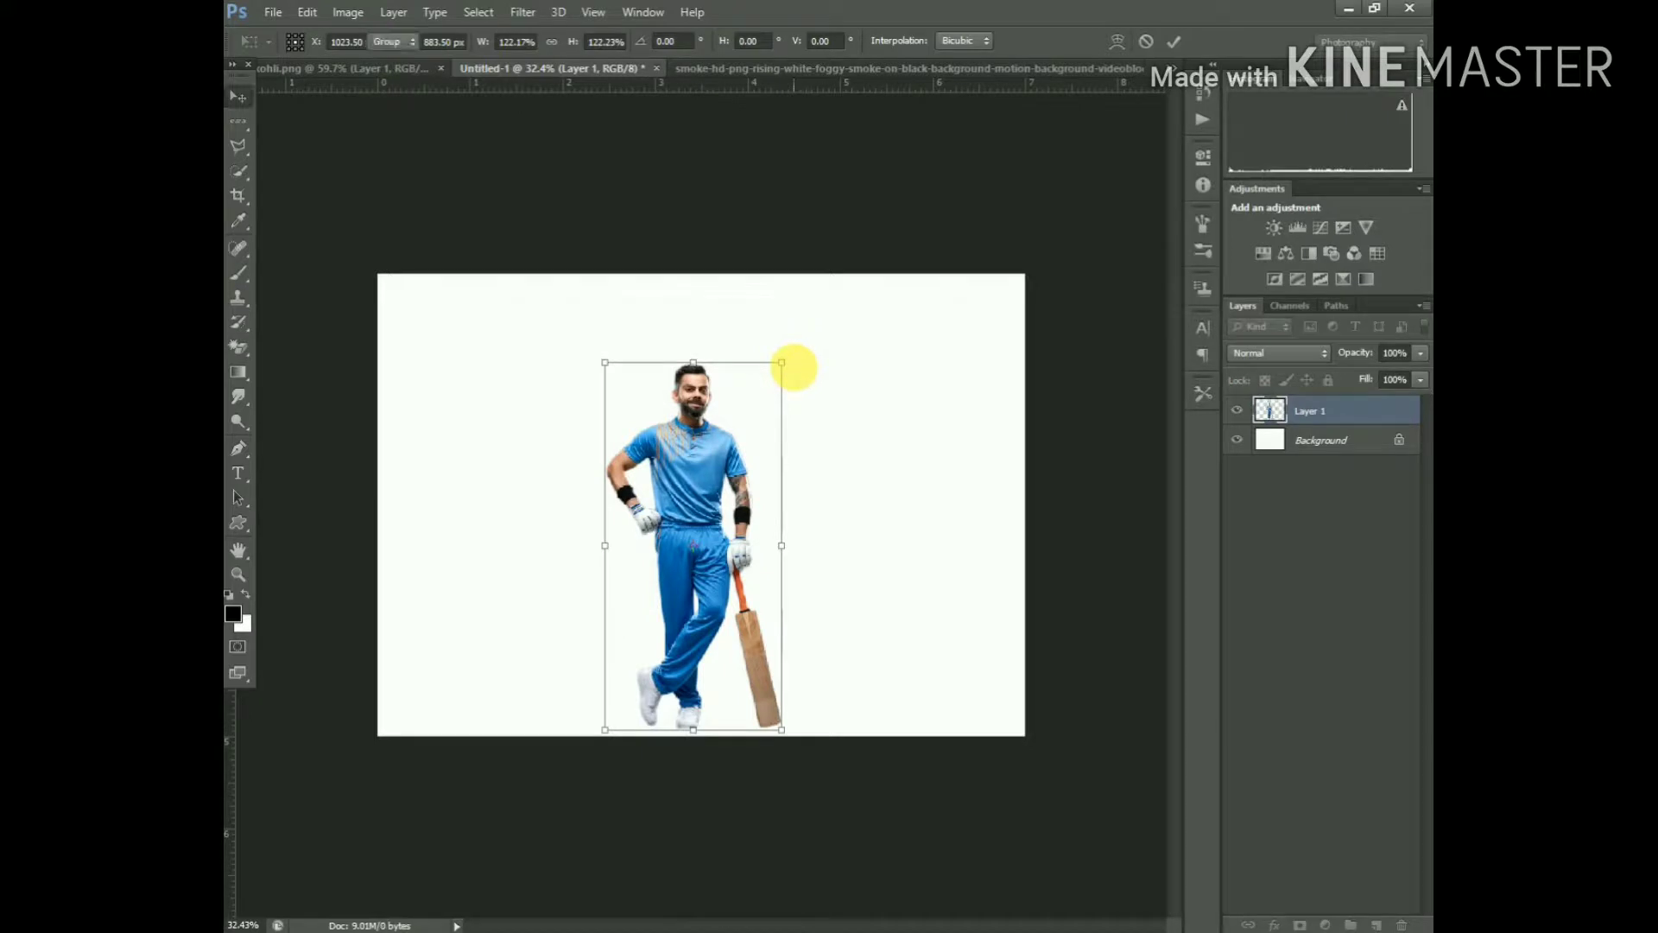
key("Return")
left_click_drag(730, 485, 740, 473)
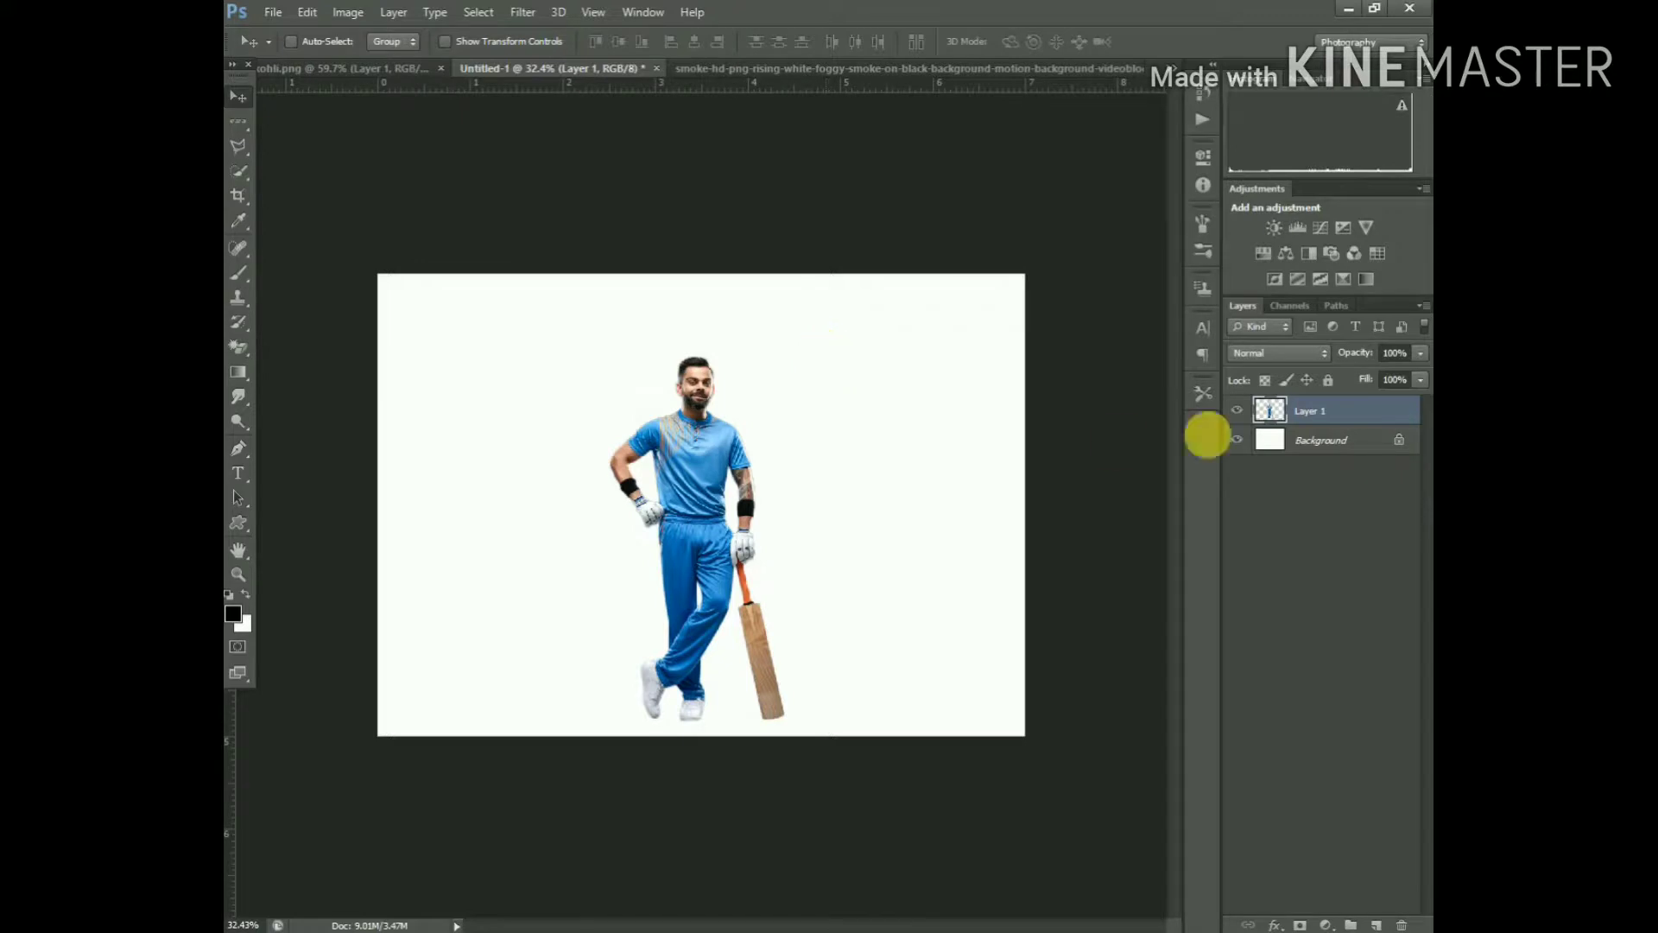
Hide the cricketer layer and type 'VIRAT KOHLI' in blue Gotham Black in the upper left
left_click(1238, 410)
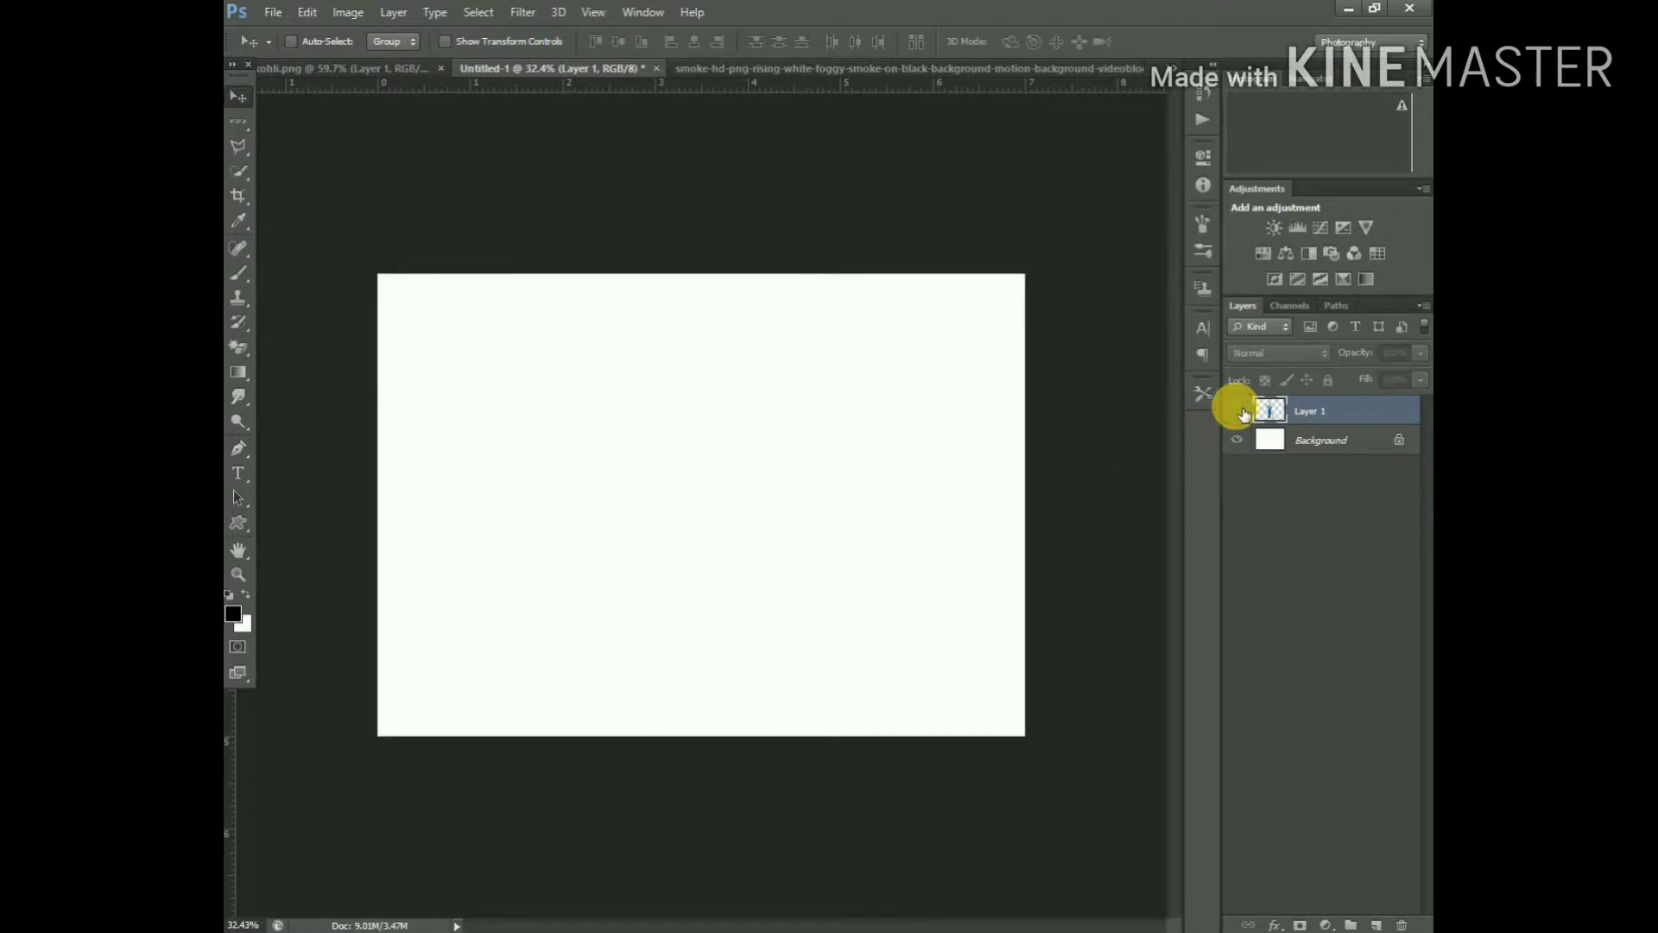
left_click(241, 473)
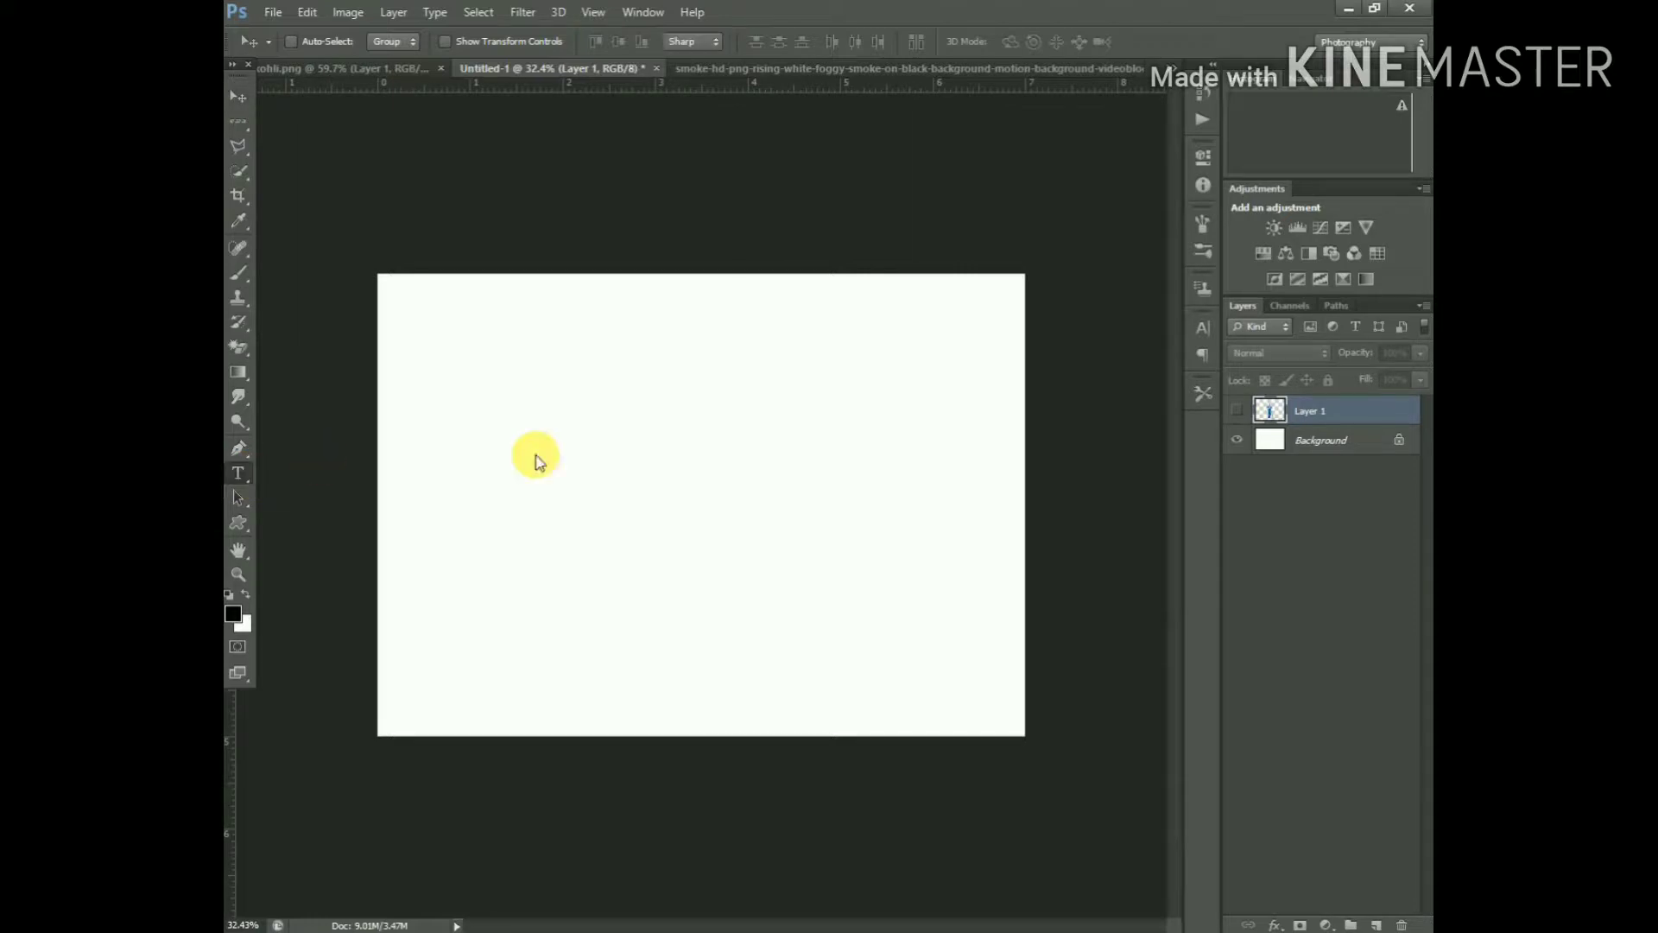
left_click(552, 397)
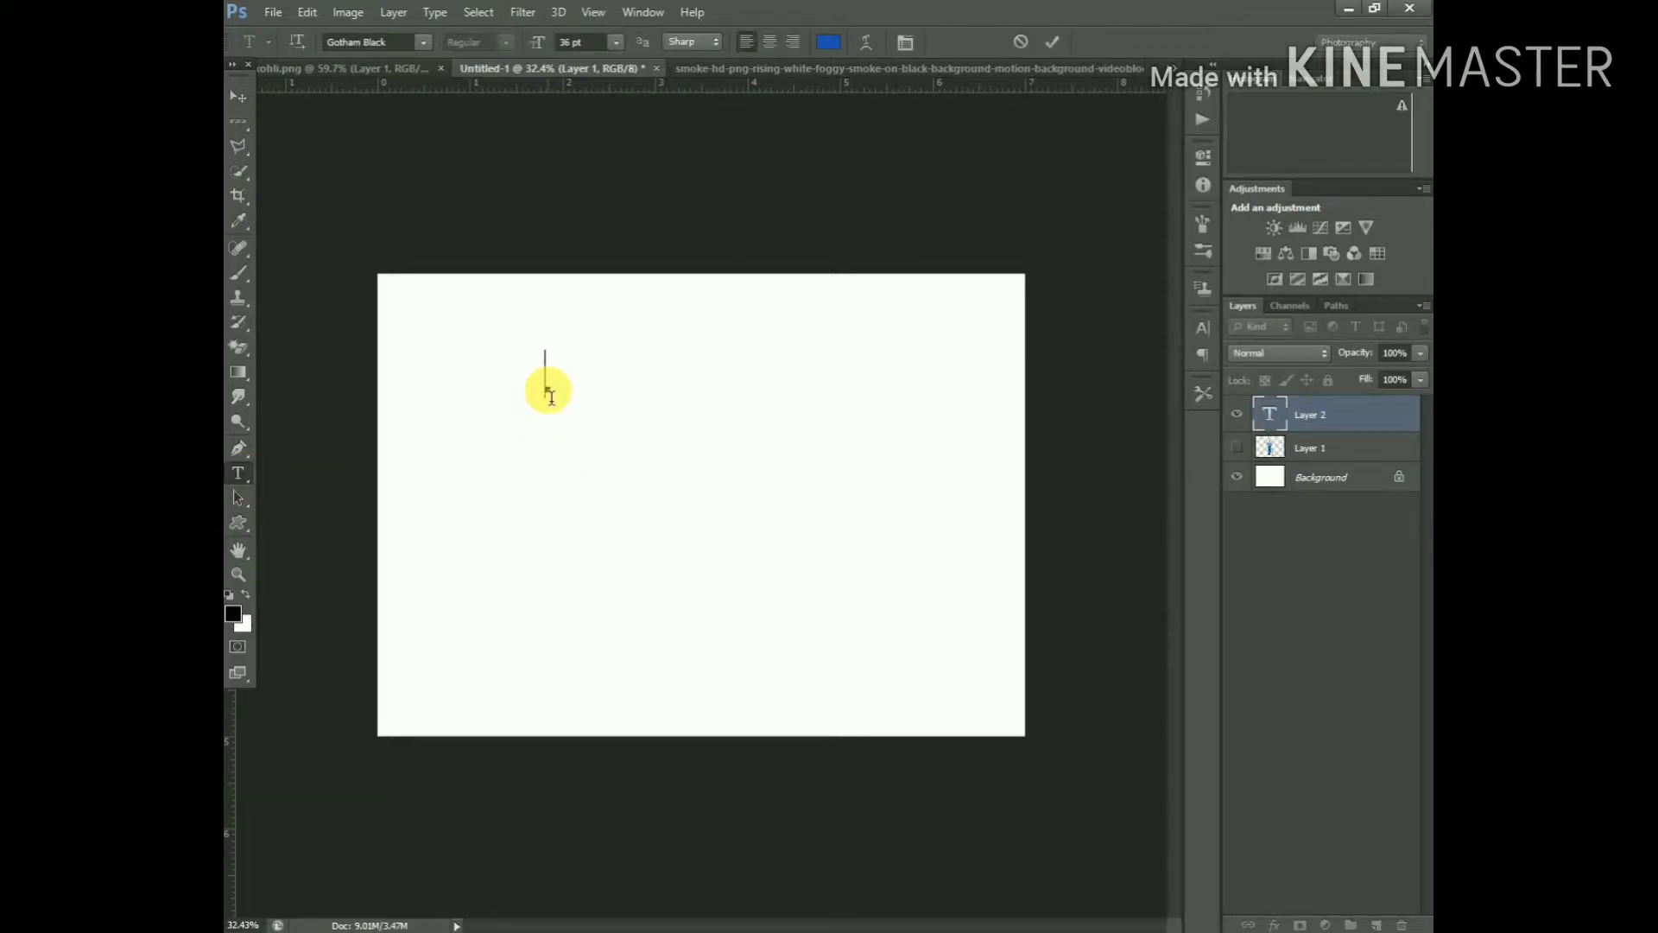
type("VIRAT ")
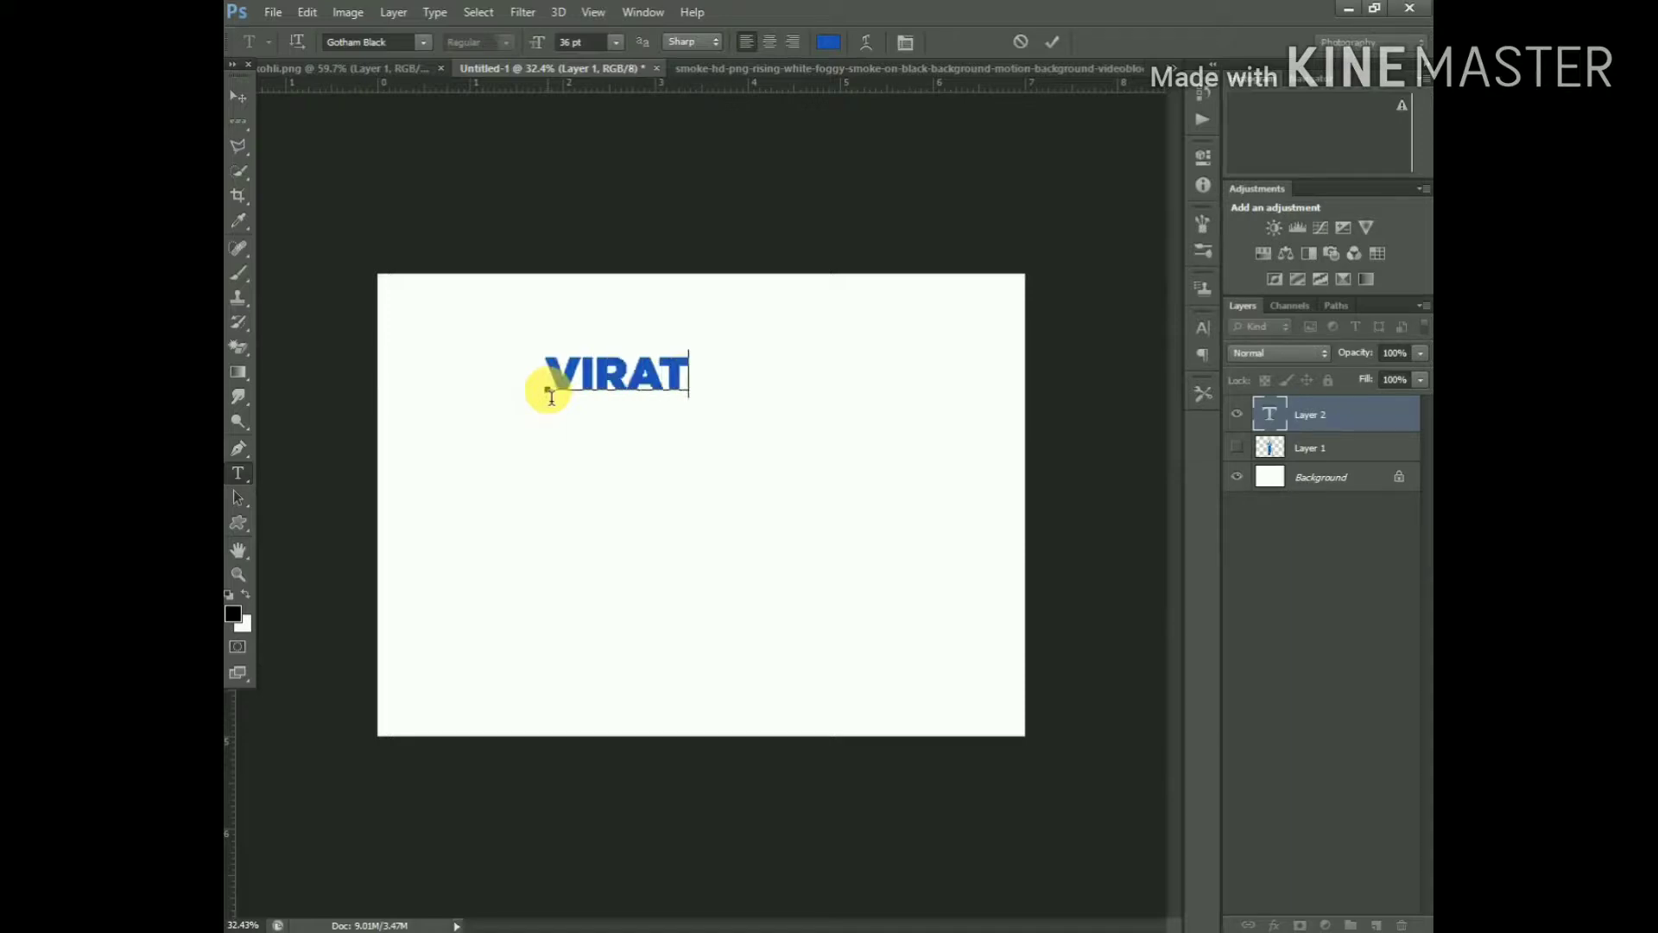
type("KOHLI")
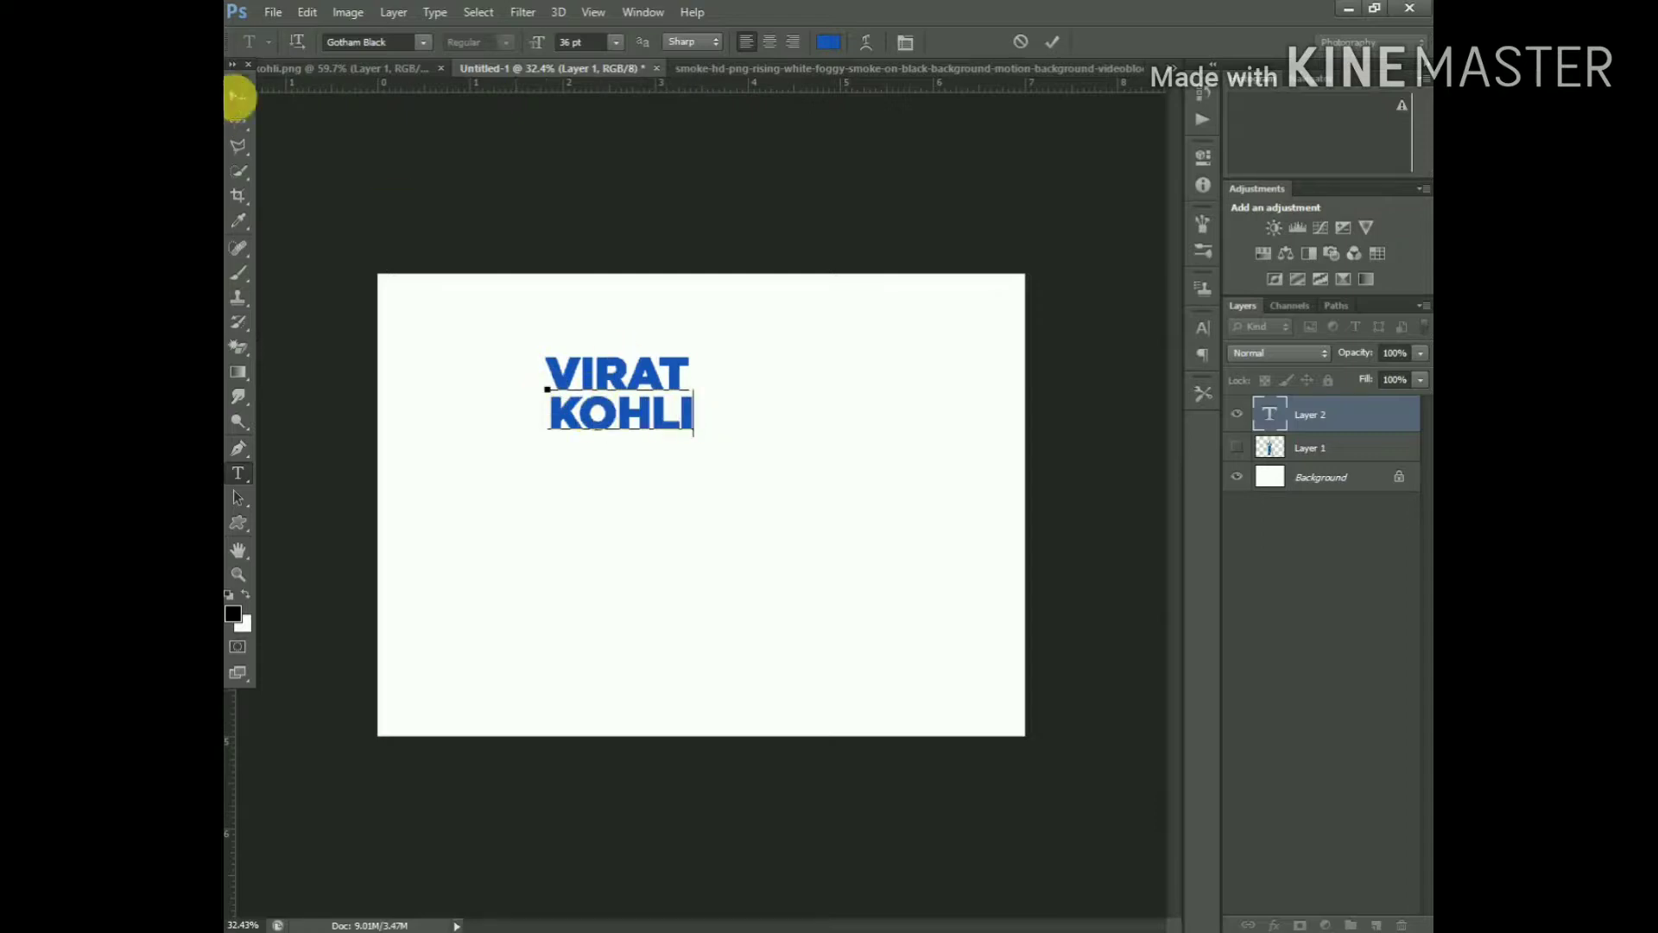
left_click(239, 96)
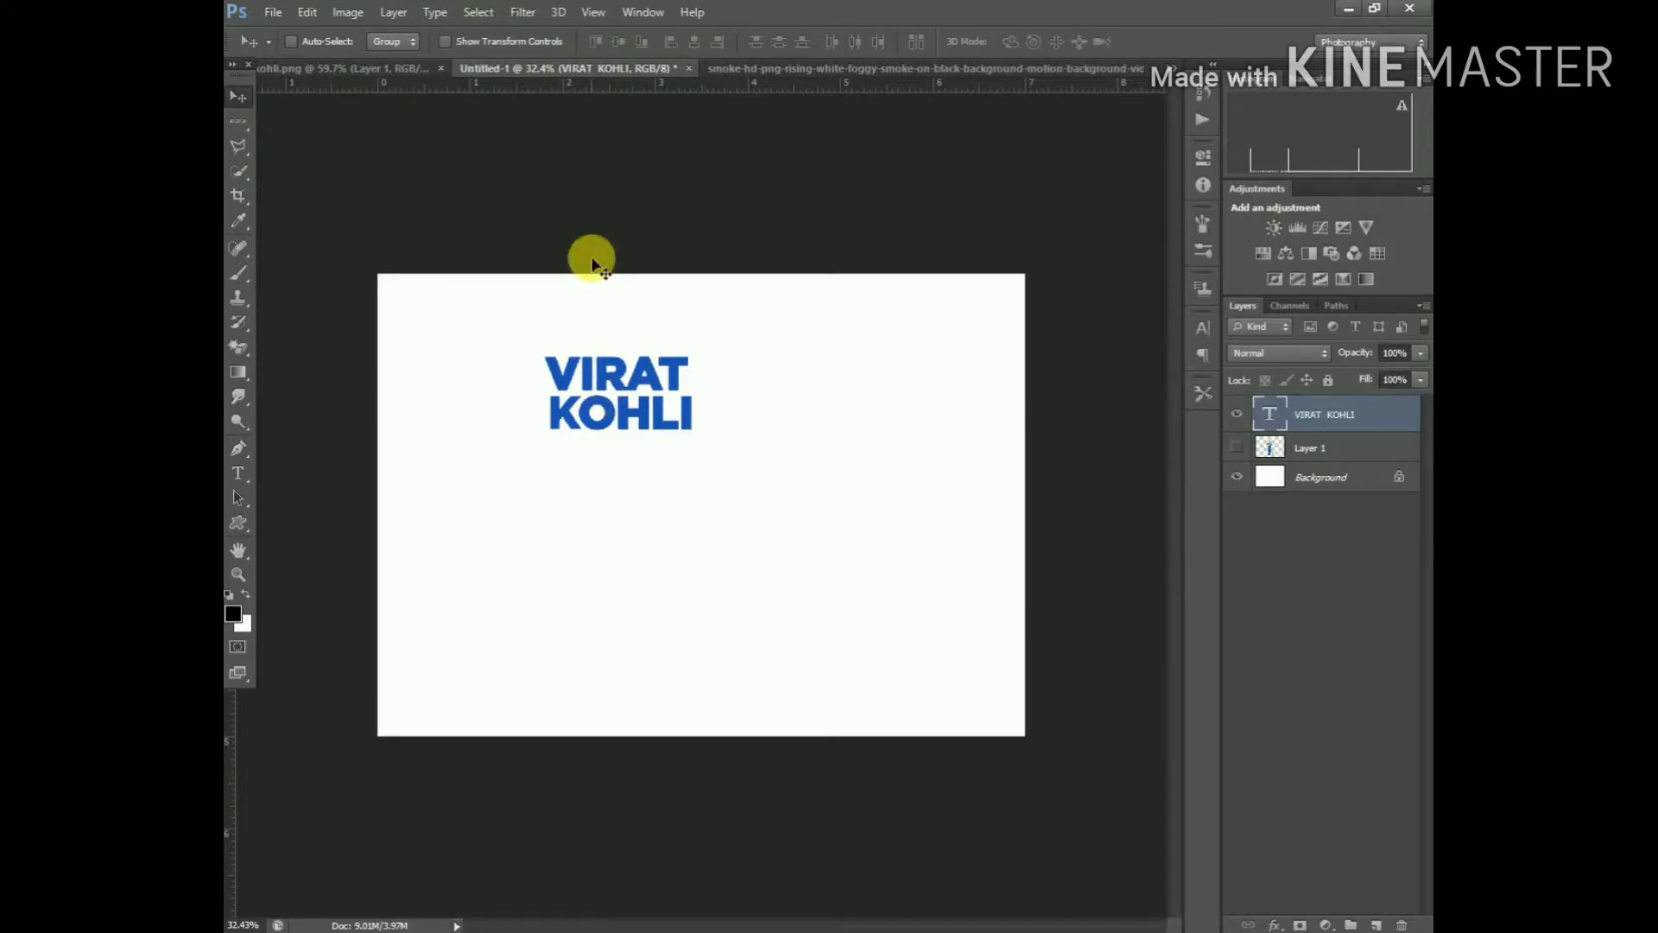
key("ctrl+t")
Enlarge the text to about 231%, show the cricketer, and place the text layer behind it
left_click_drag(710, 354, 812, 295)
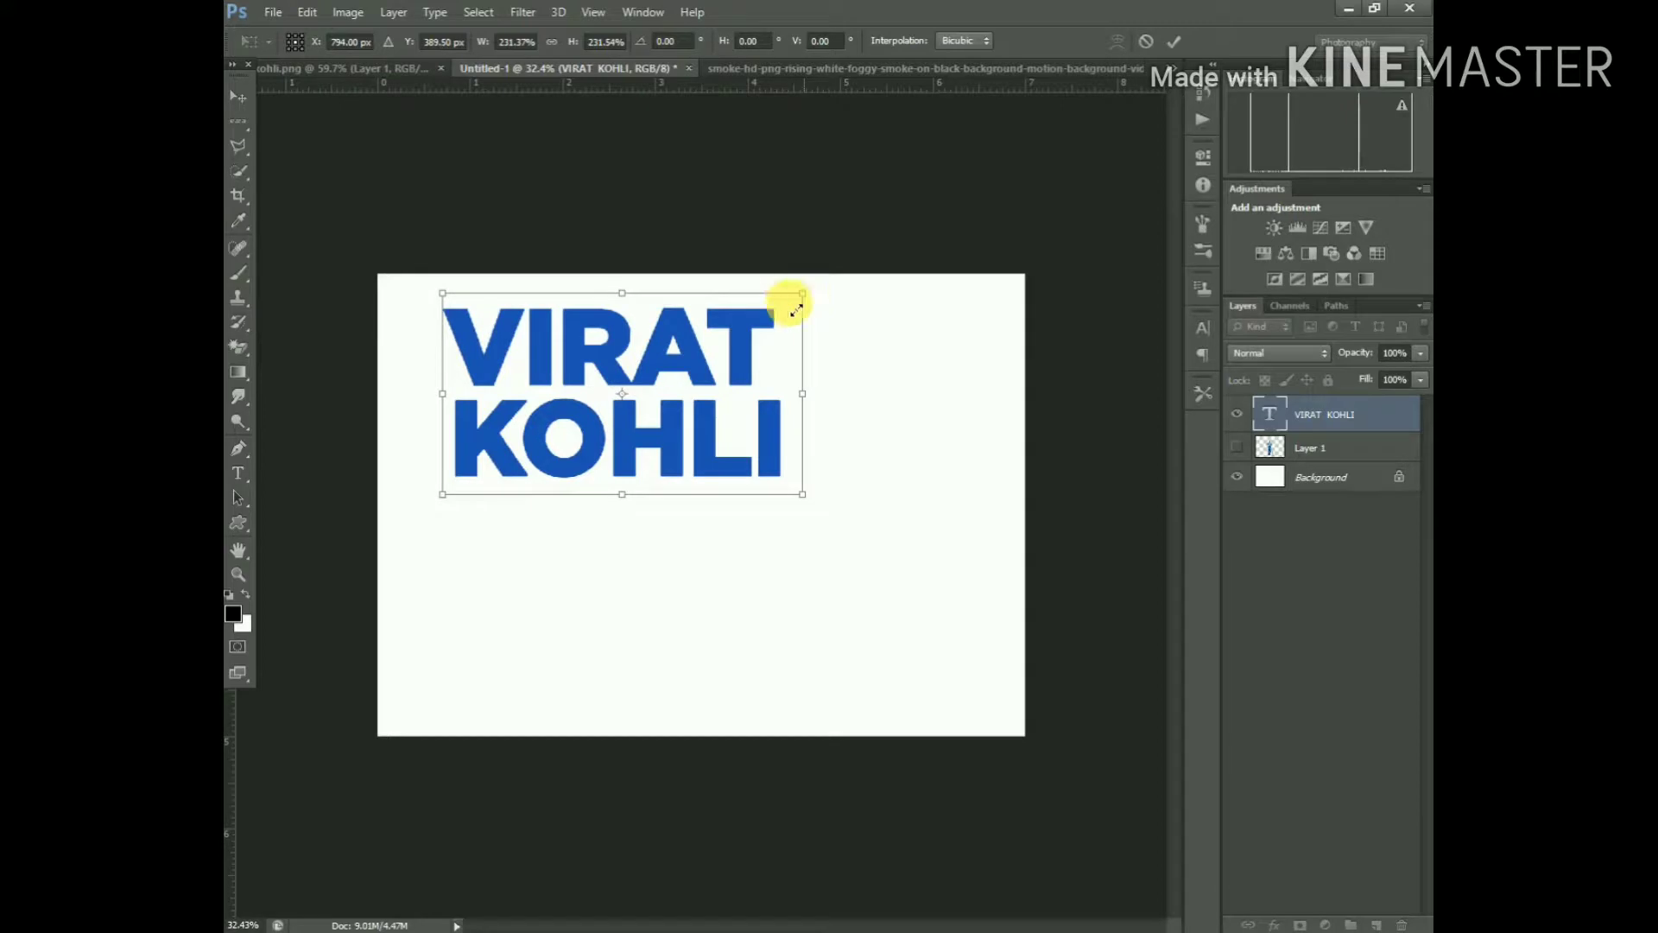
double_click(672, 413)
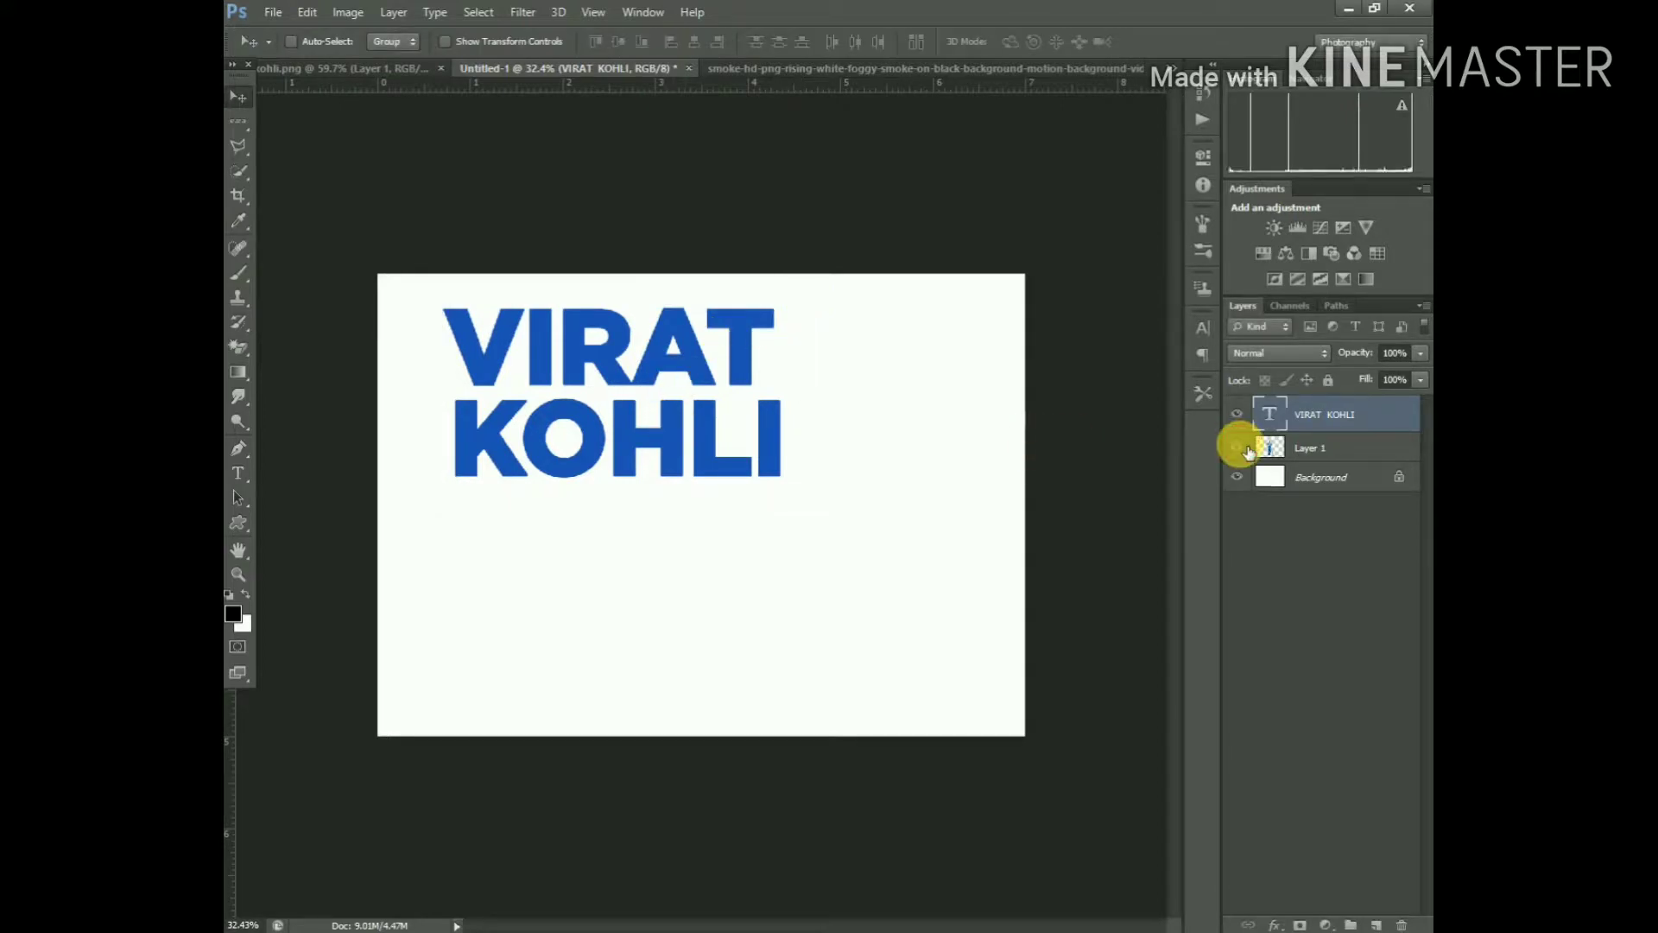
left_click(1239, 447)
left_click_drag(1337, 415, 1346, 462)
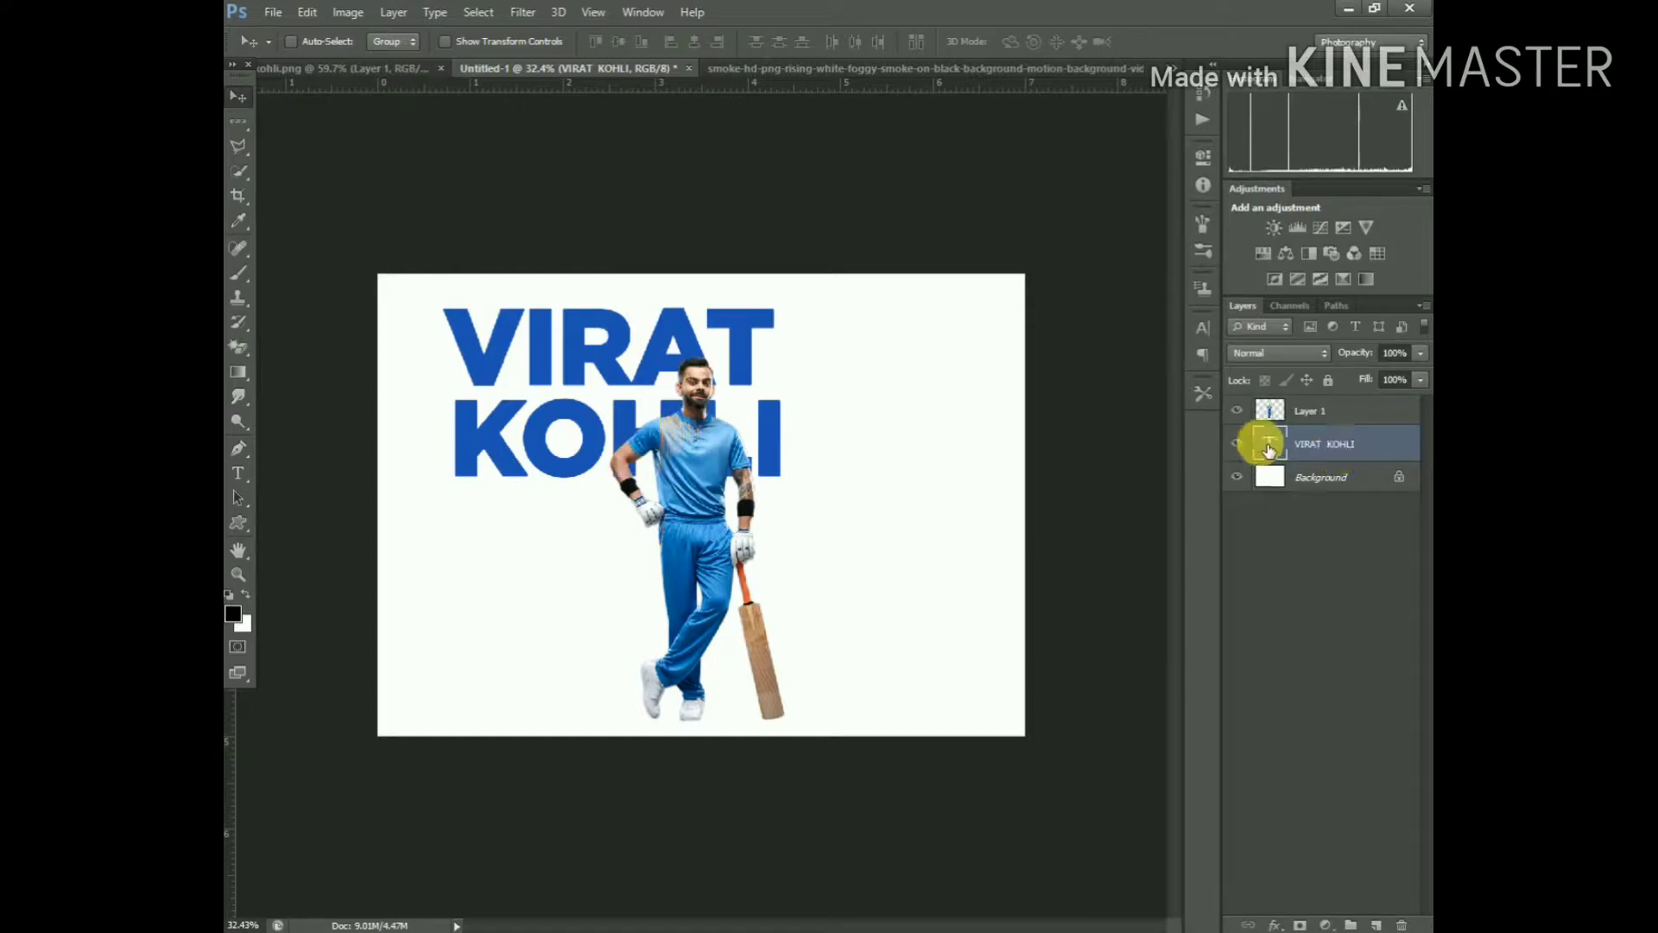
left_click_drag(792, 427, 844, 573)
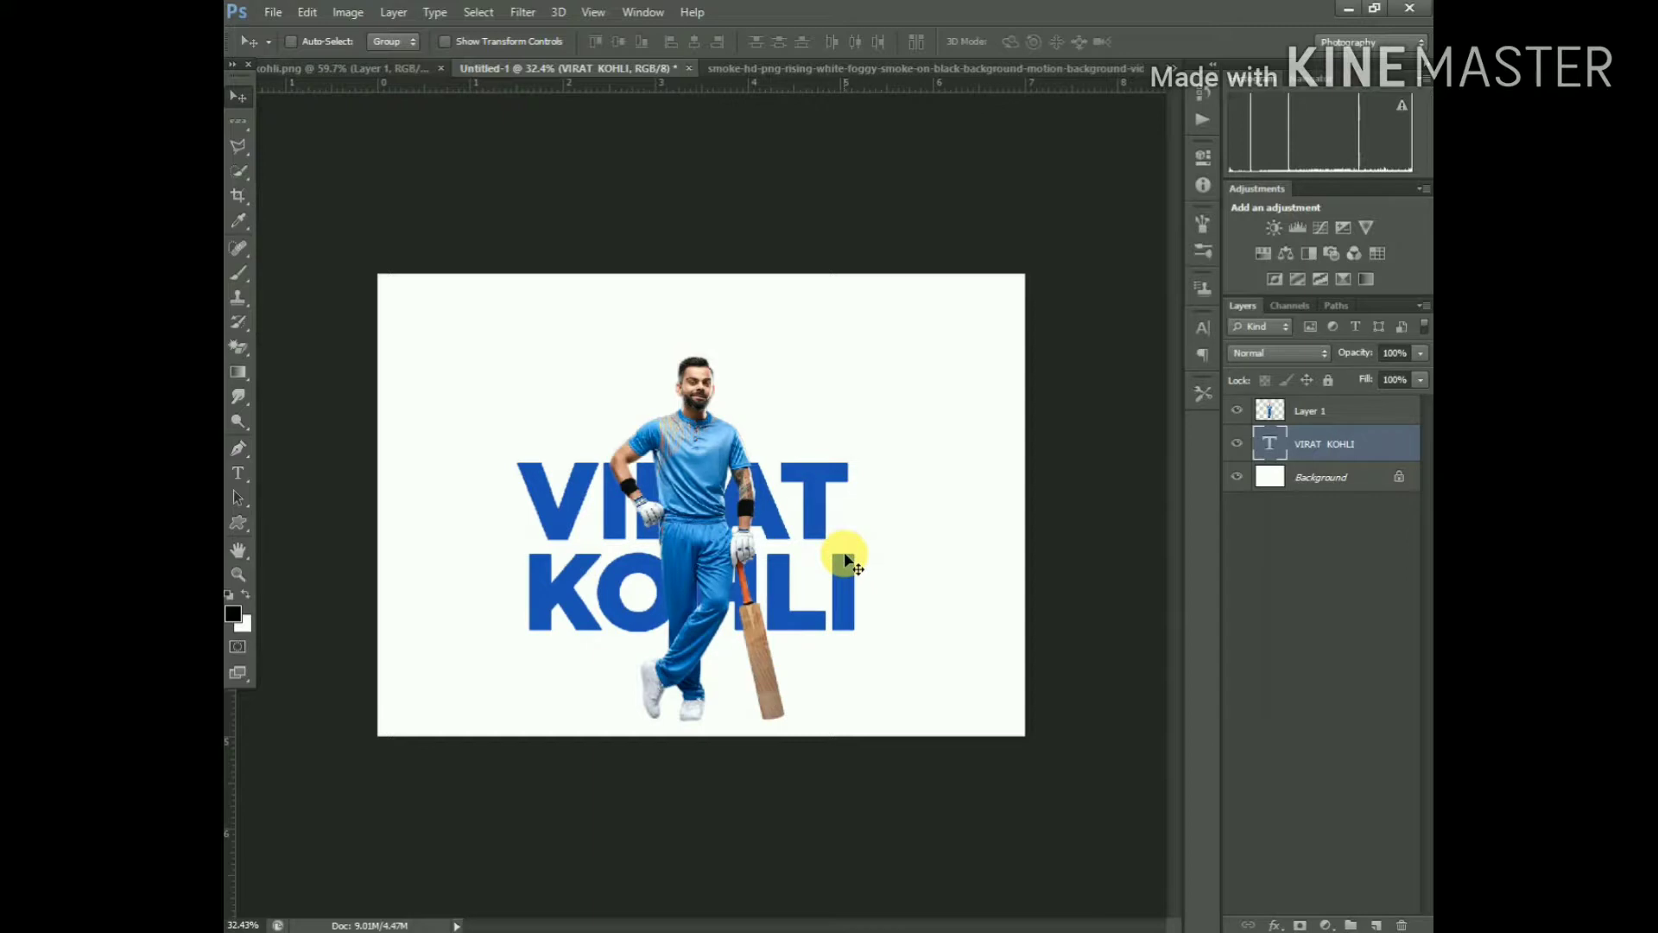
Rescale the VIRAT KOHLI text to about 116% and nudge it up and right
key("ctrl+t")
left_click_drag(883, 442, 938, 412)
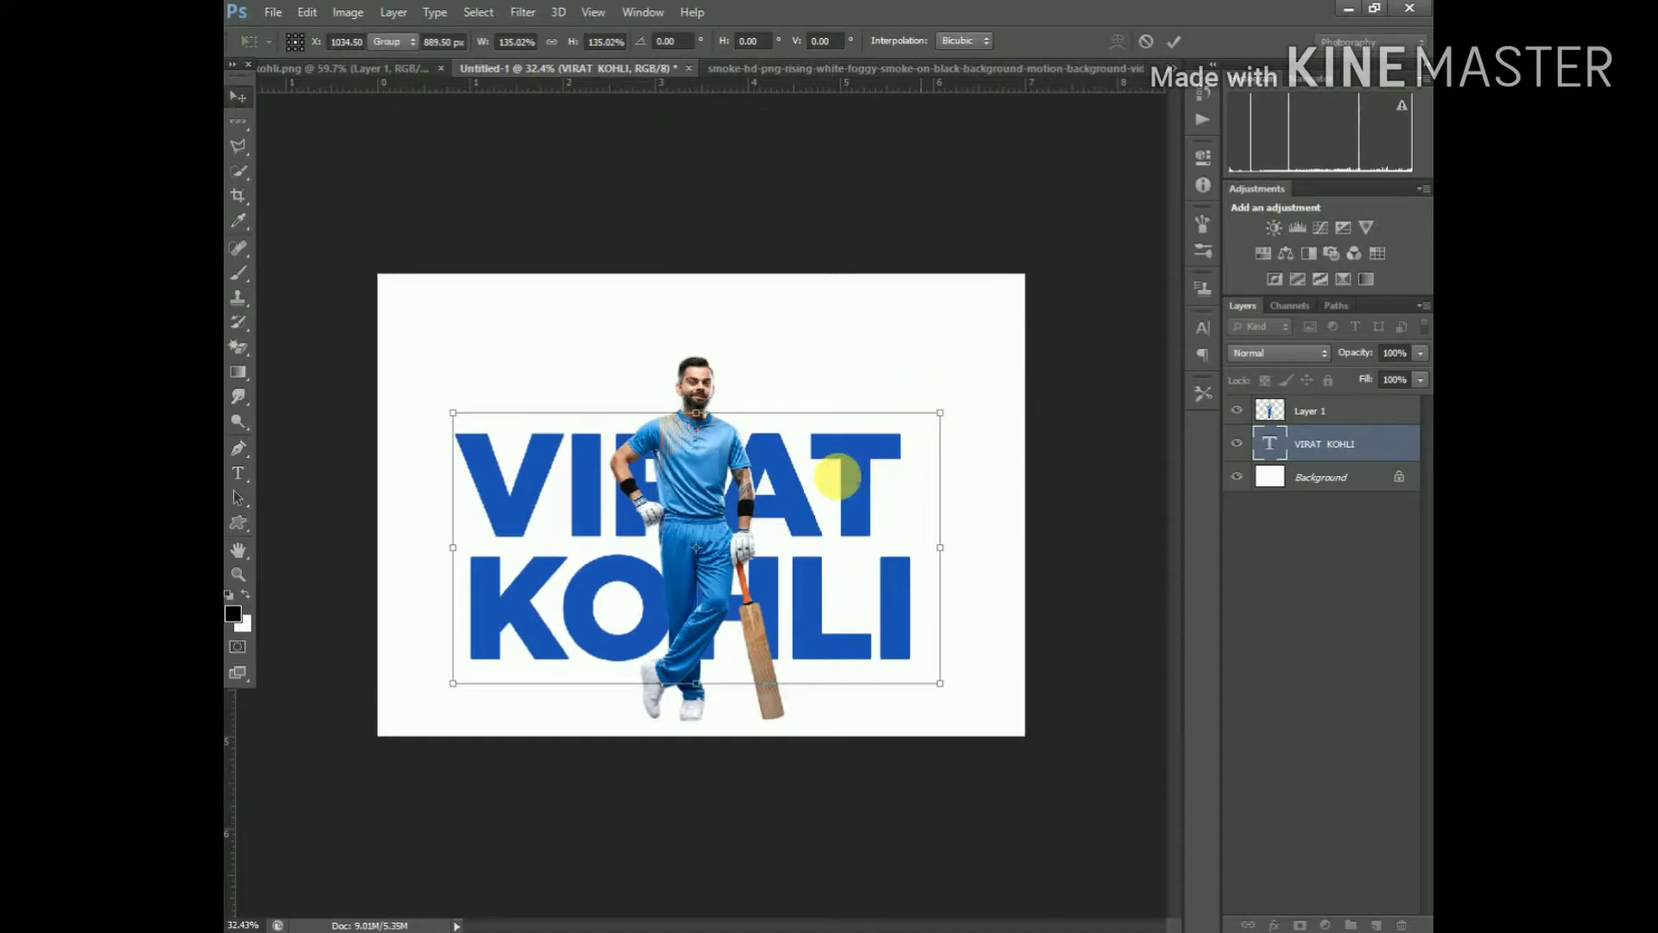
double_click(838, 482)
key("Up")
key("Up")
key("Up")
key("Up")
key("Up")
key("Up")
key("Up")
key("Up")
key("Up")
key("Up")
key("Up")
key("Up")
key("Up")
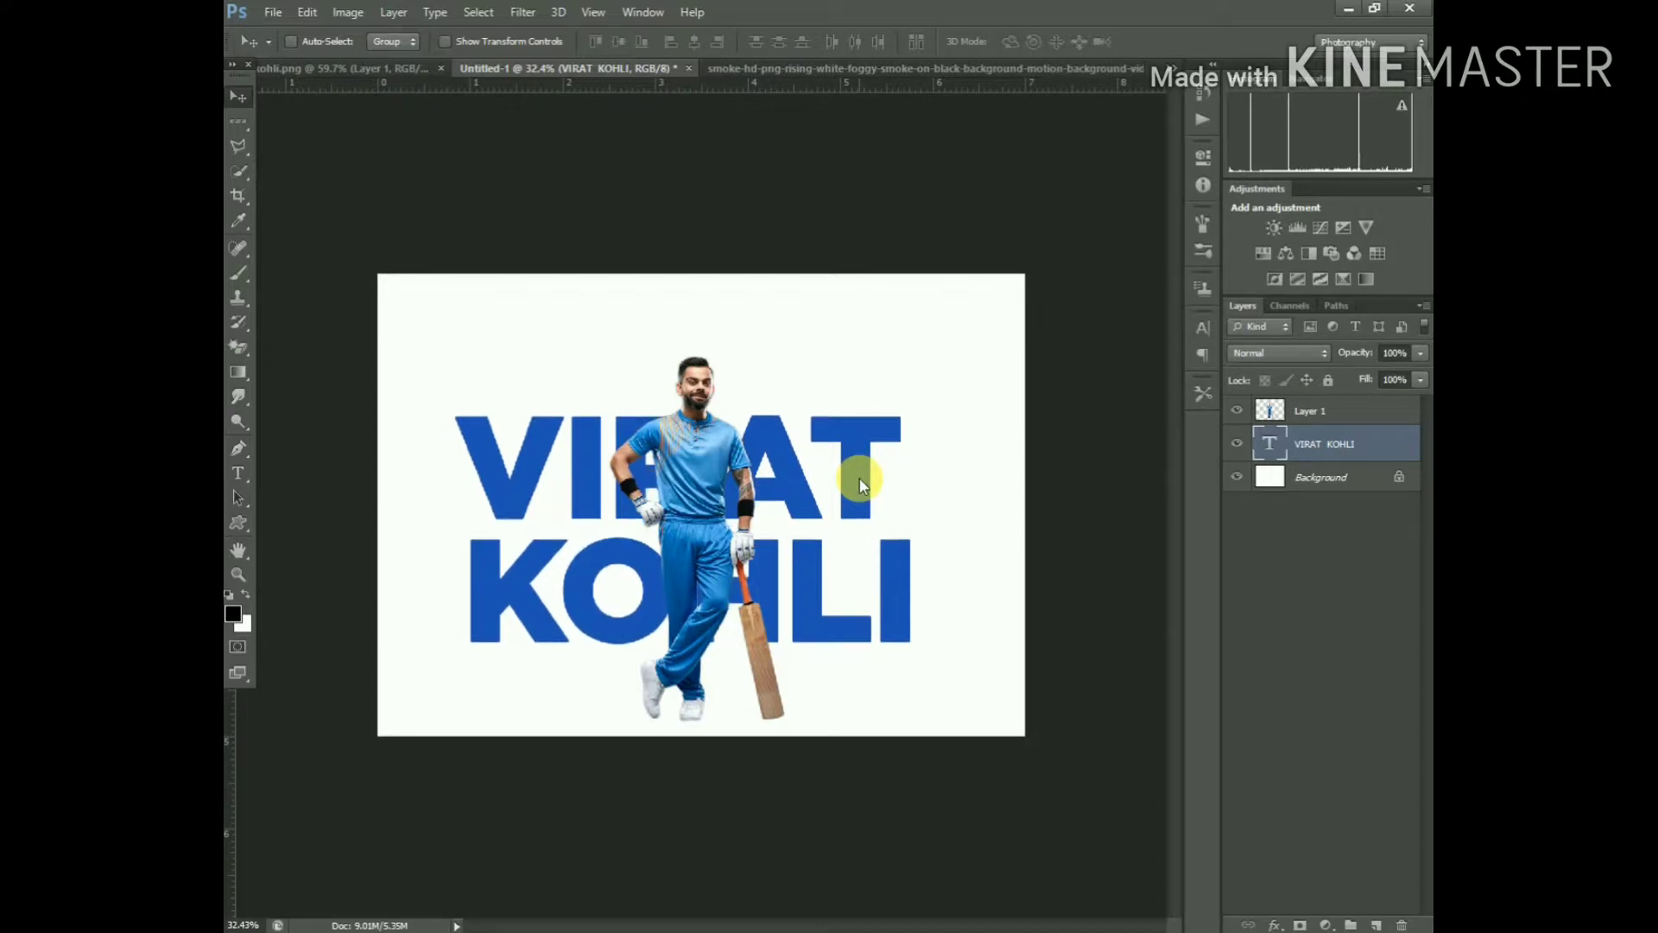
key("ctrl+t")
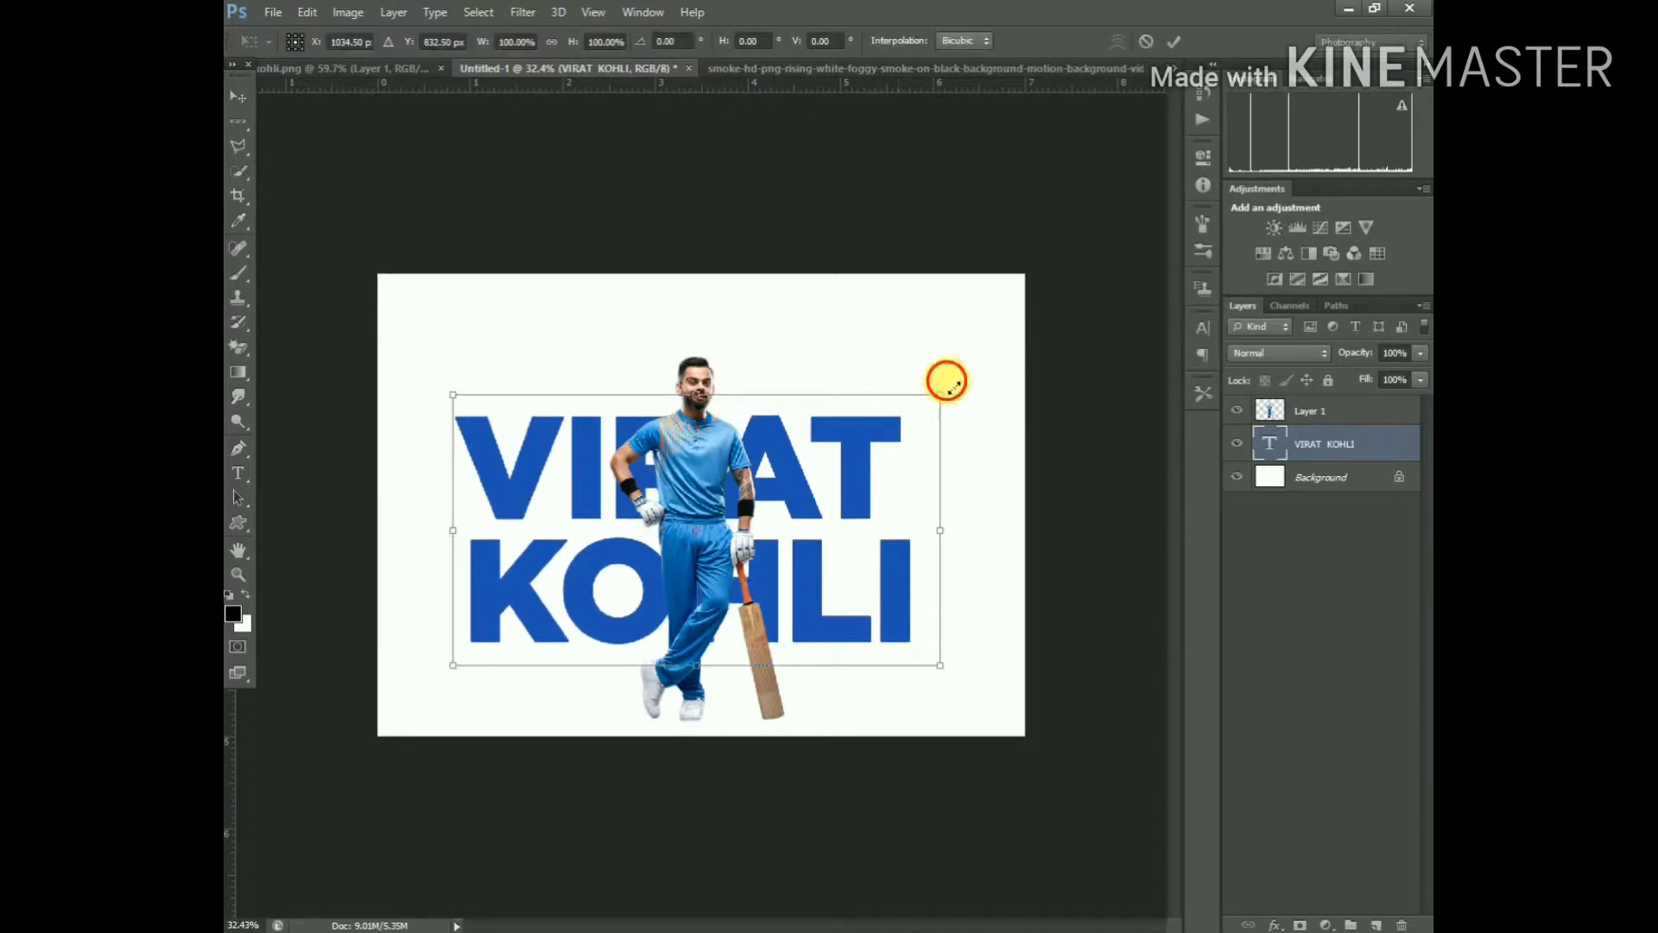
left_click_drag(947, 380, 985, 367)
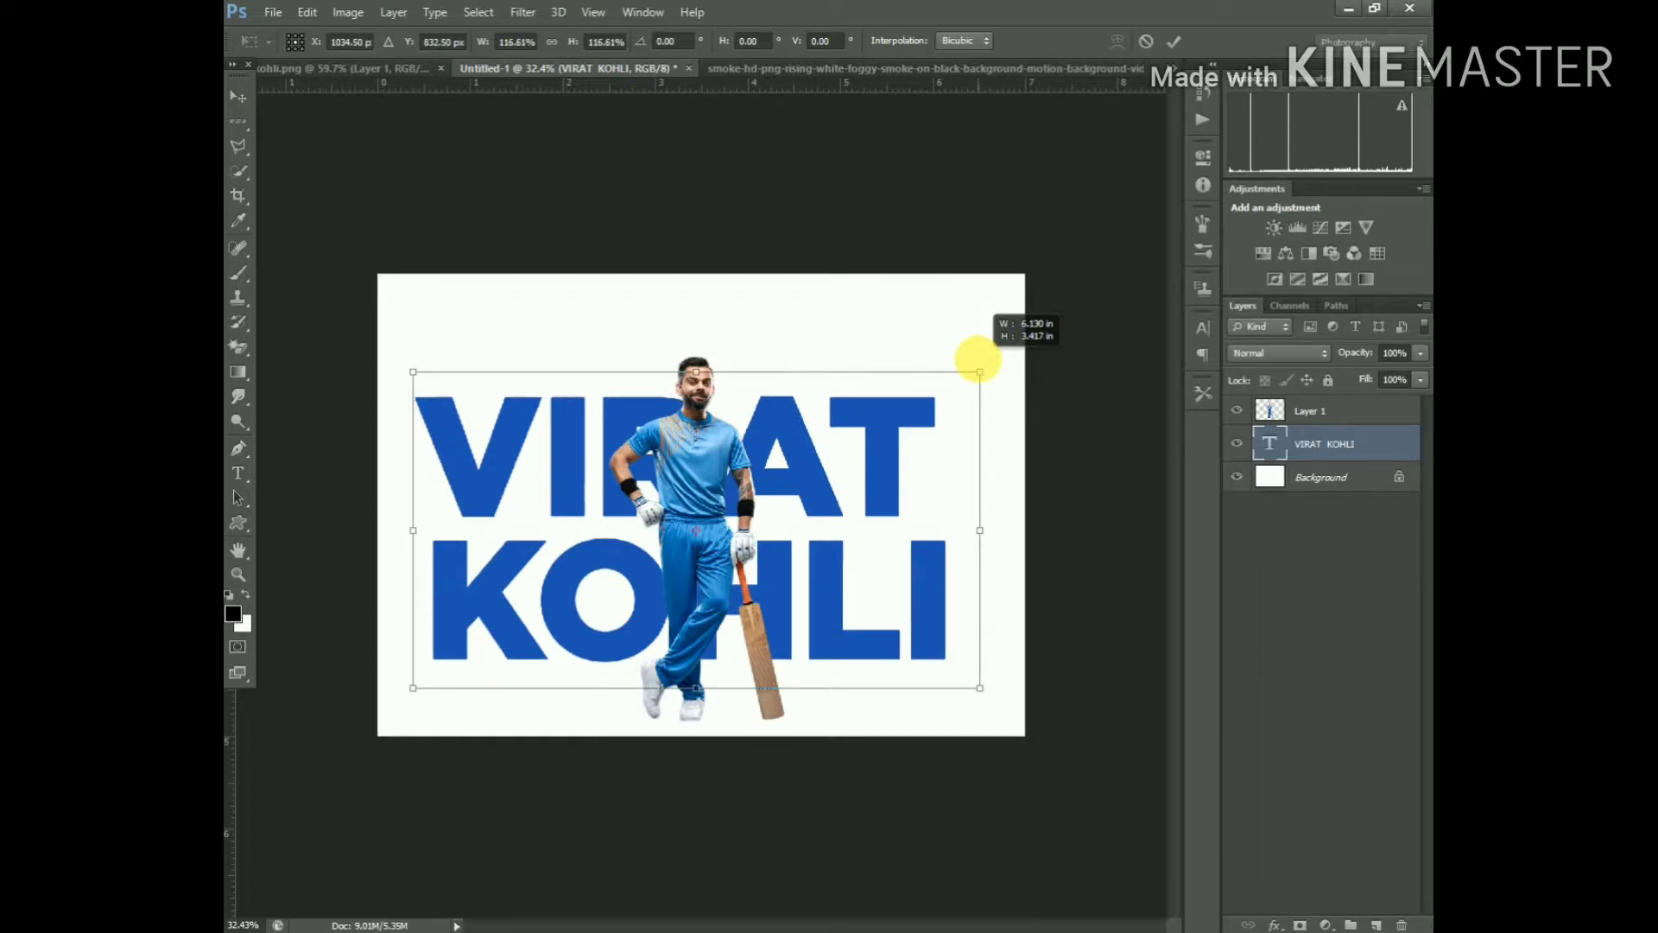
key("Return")
mouse_move(796, 444)
left_mouse_down()
mouse_move(812, 421)
mouse_move(801, 438)
left_mouse_up()
Raise the cricketer about 47 px, then move cricketer and text down together
left_click(1315, 422)
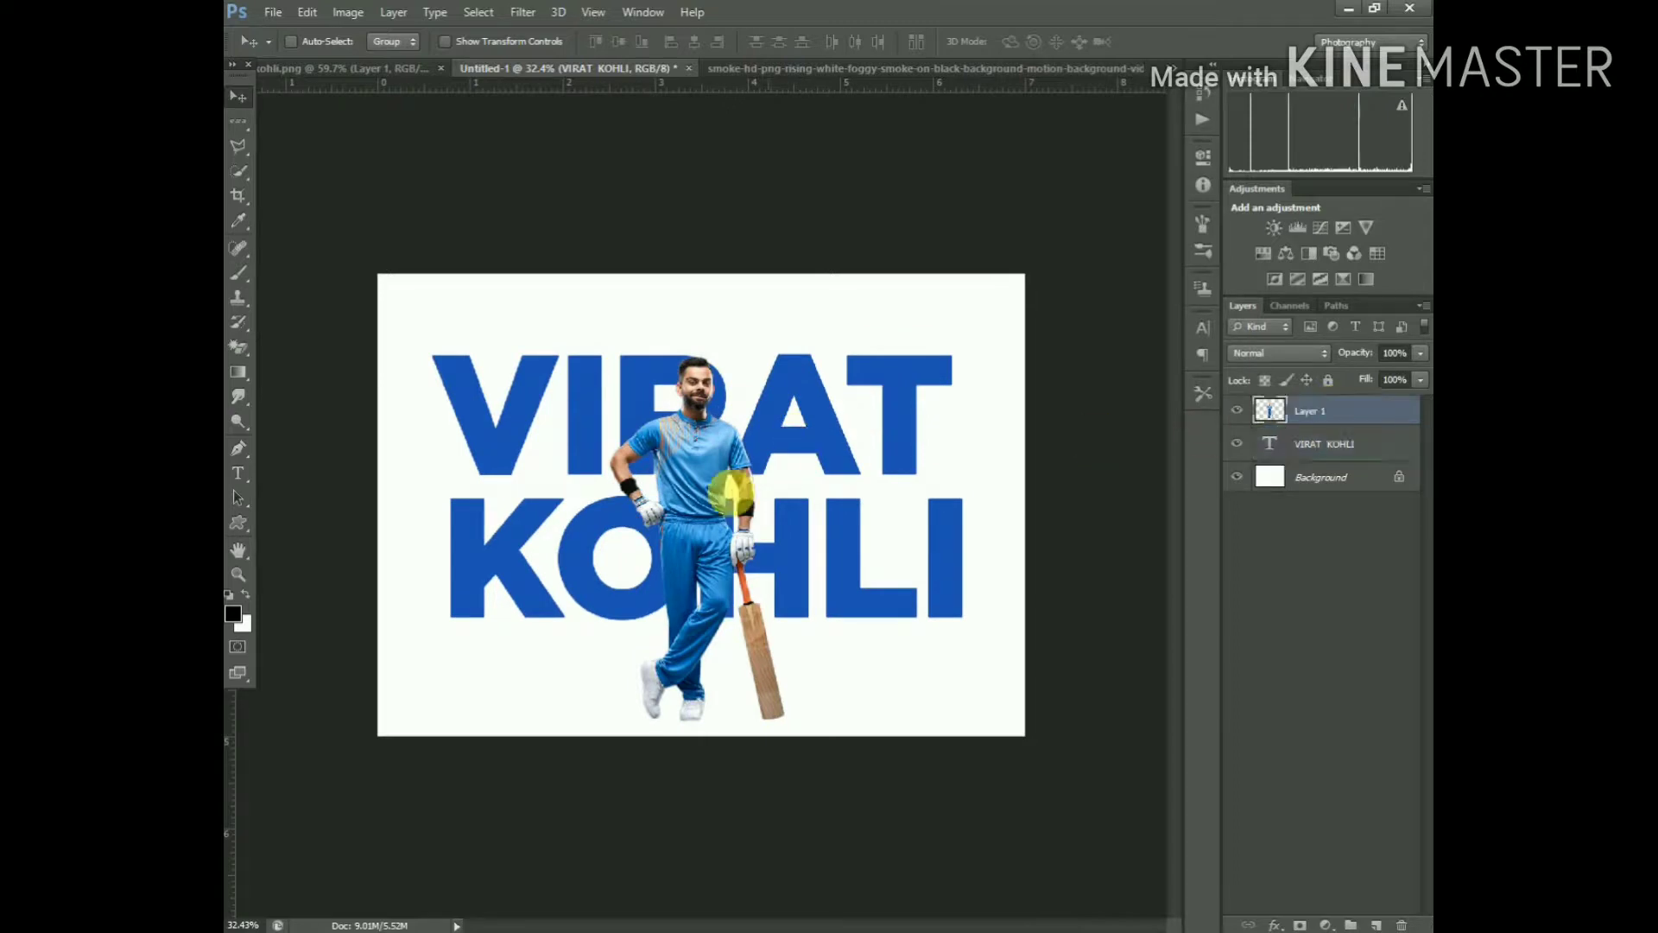
left_click_drag(688, 510, 690, 473)
left_click(1296, 449, "shift")
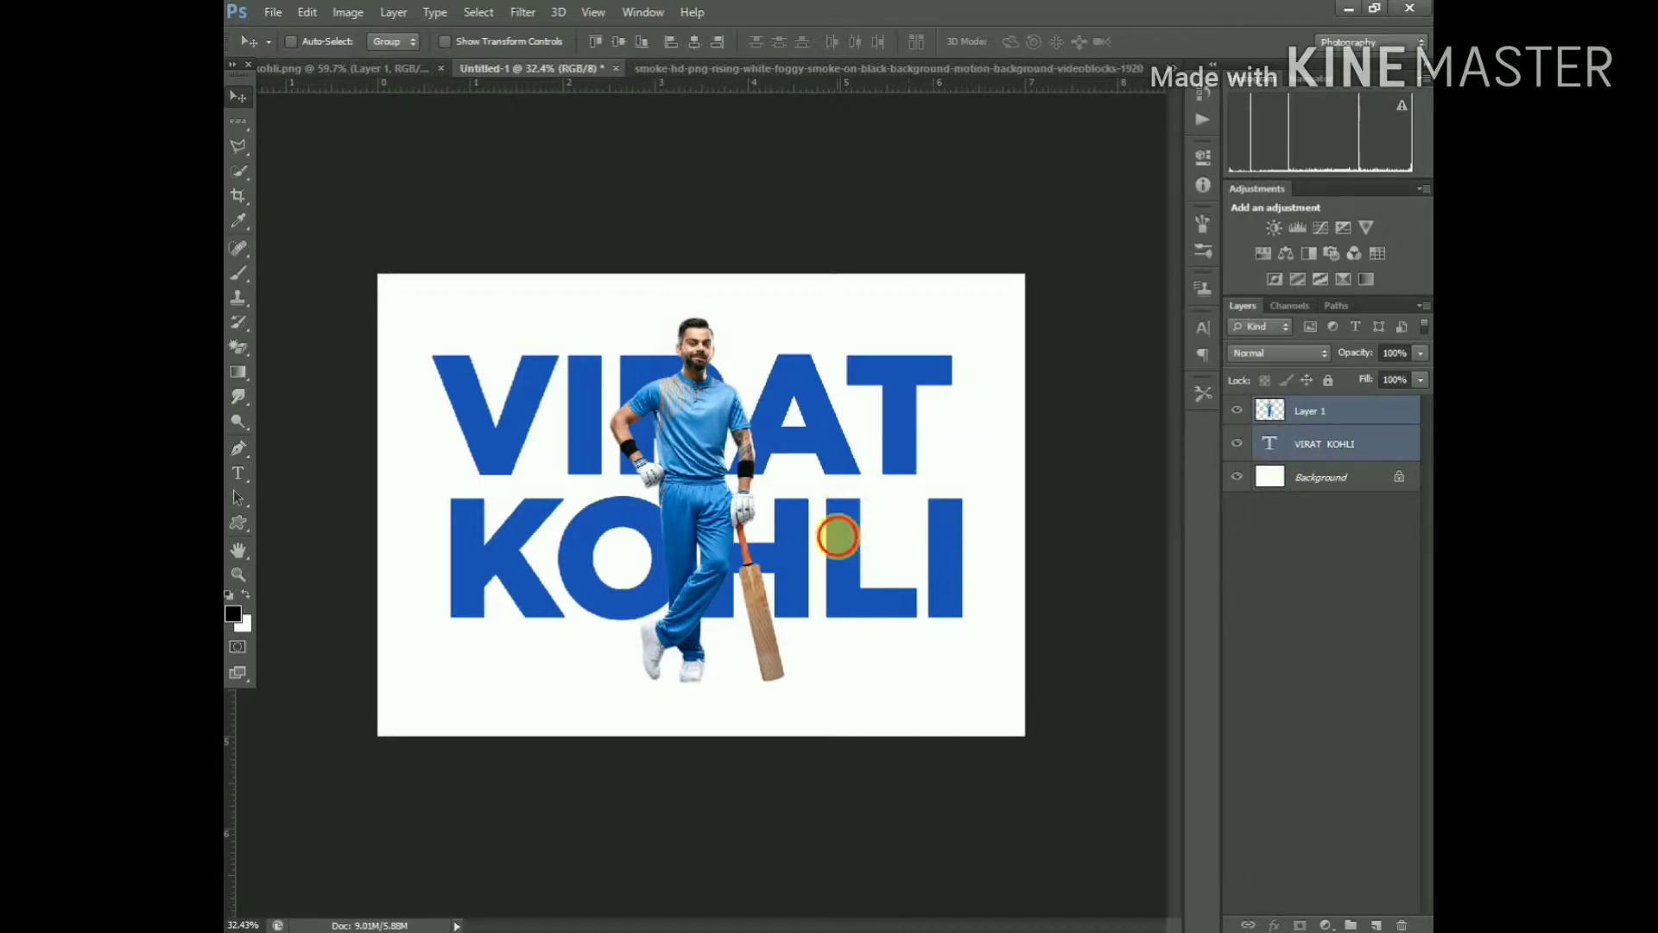
left_click_drag(837, 536, 843, 560)
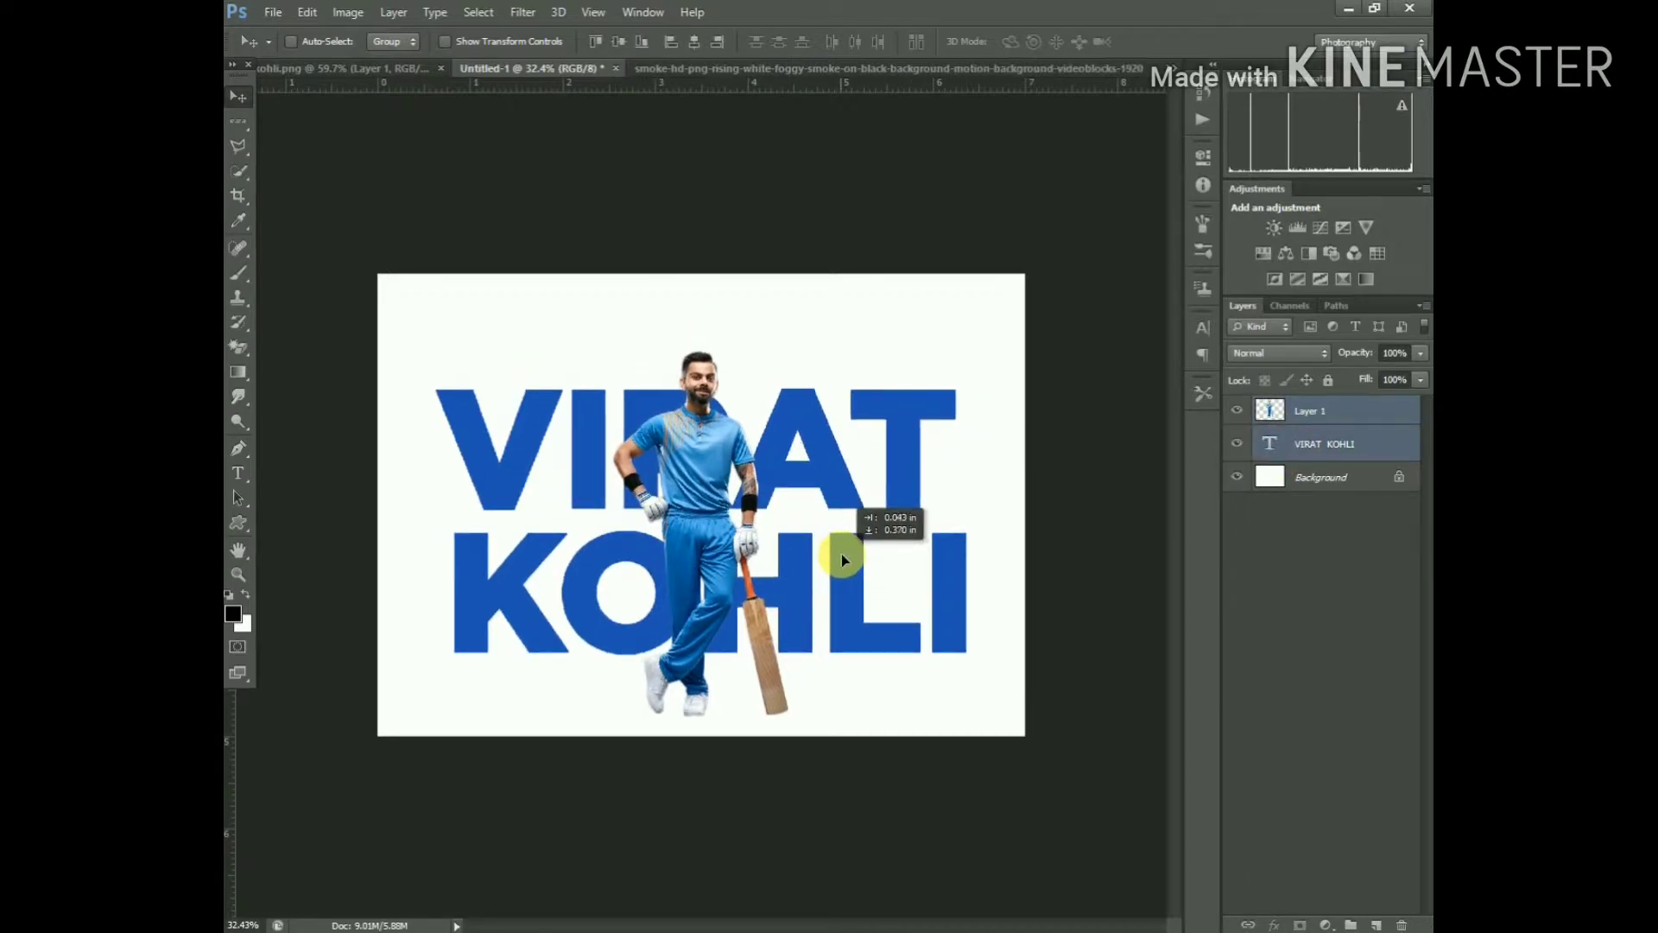
left_click(1346, 641)
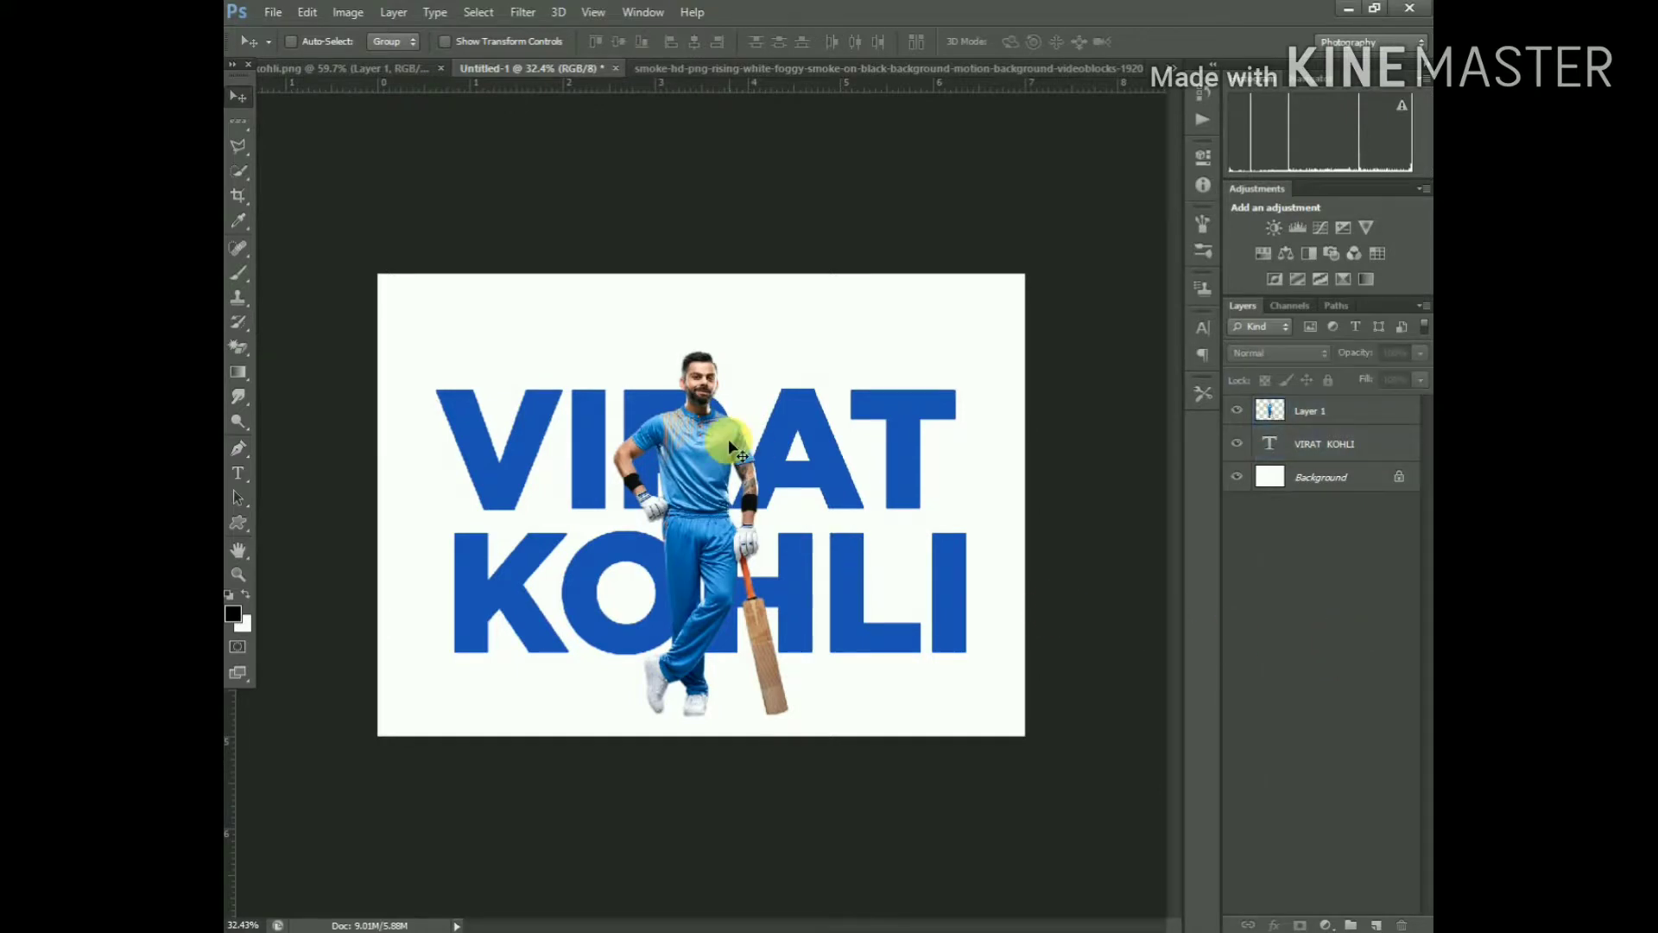
scroll(728, 439, "down", 1)
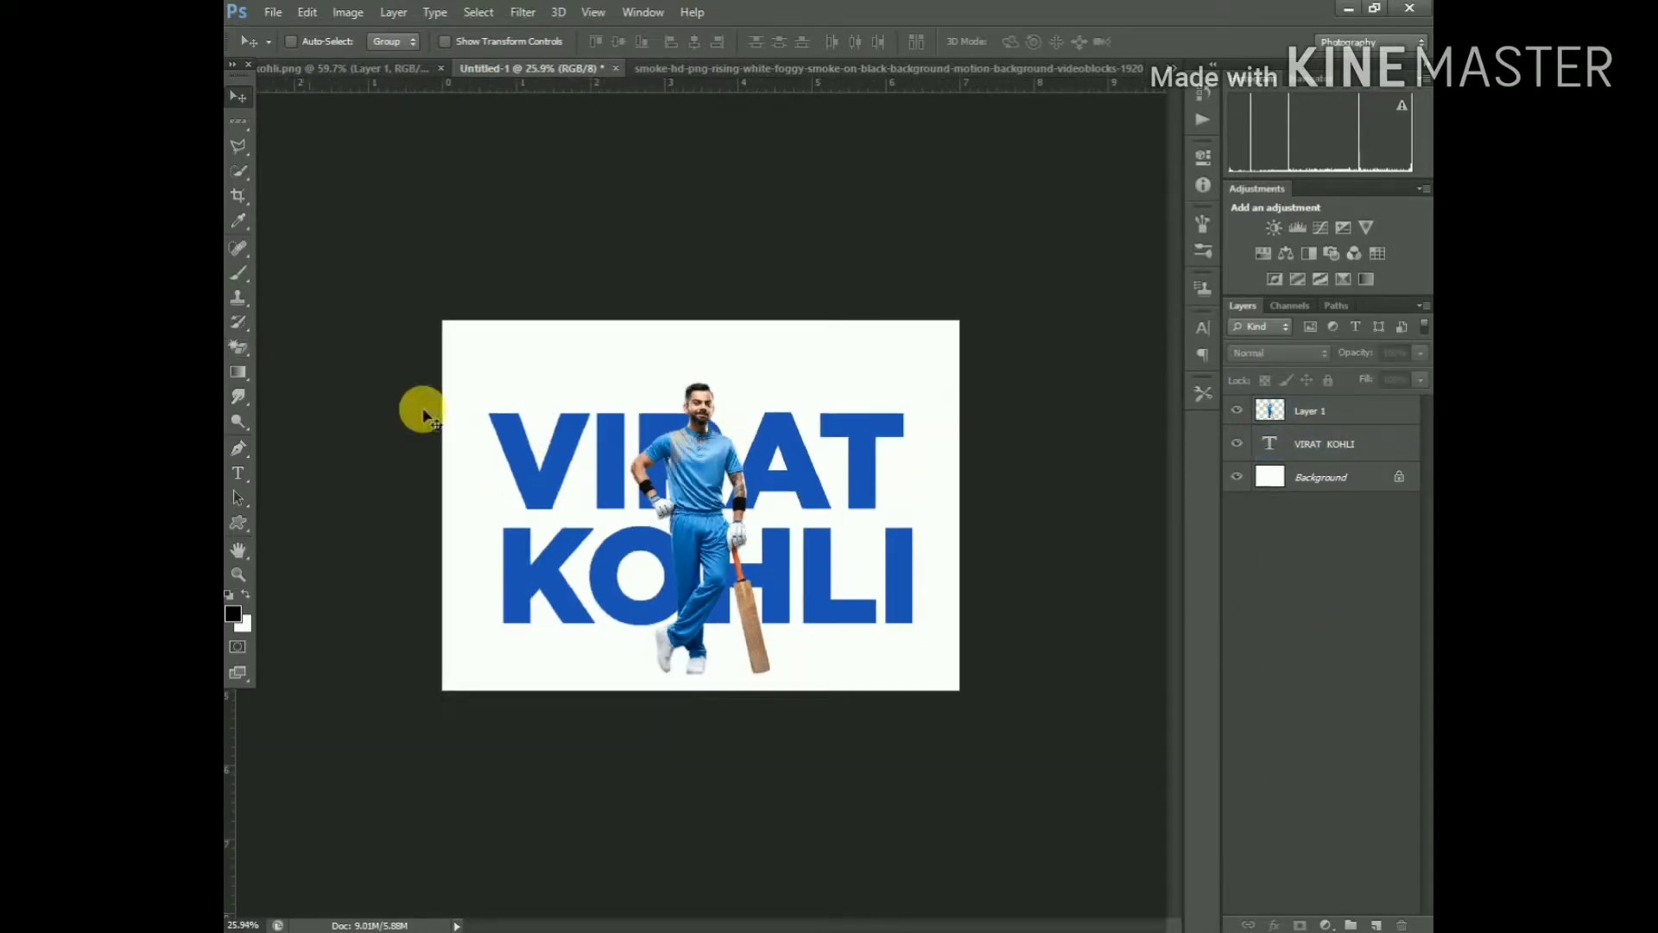
scroll(674, 320, "up", 3)
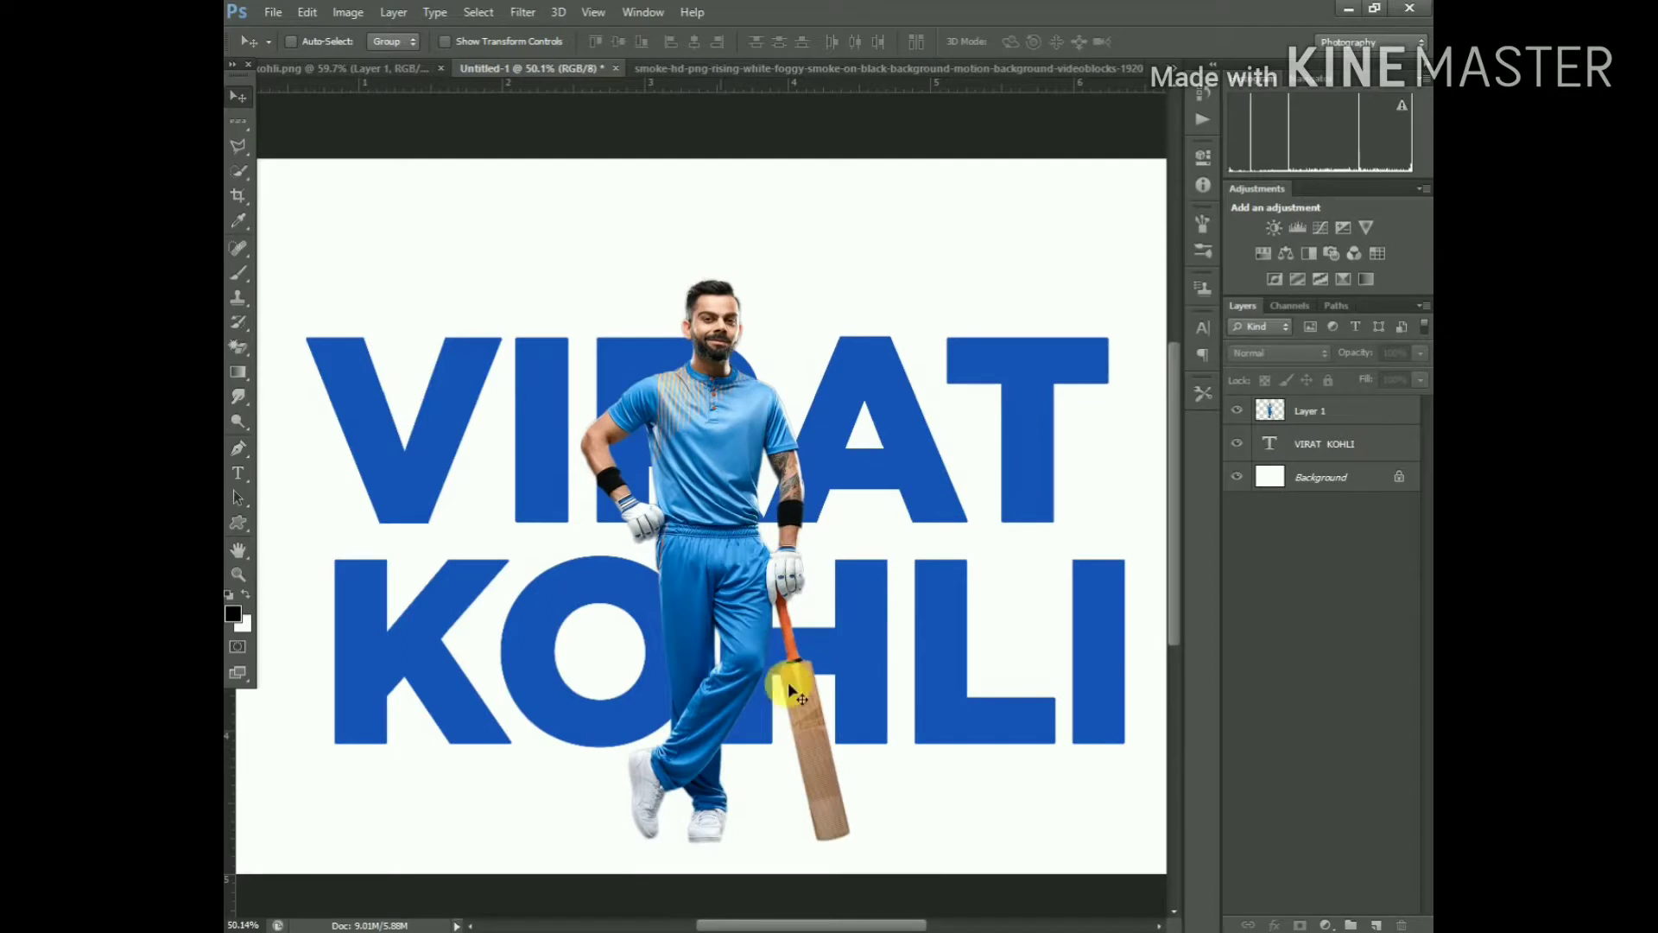
scroll(751, 682, "down", 1)
scroll(734, 613, "down", 1)
scroll(724, 535, "down", 1)
scroll(702, 496, "up", 1)
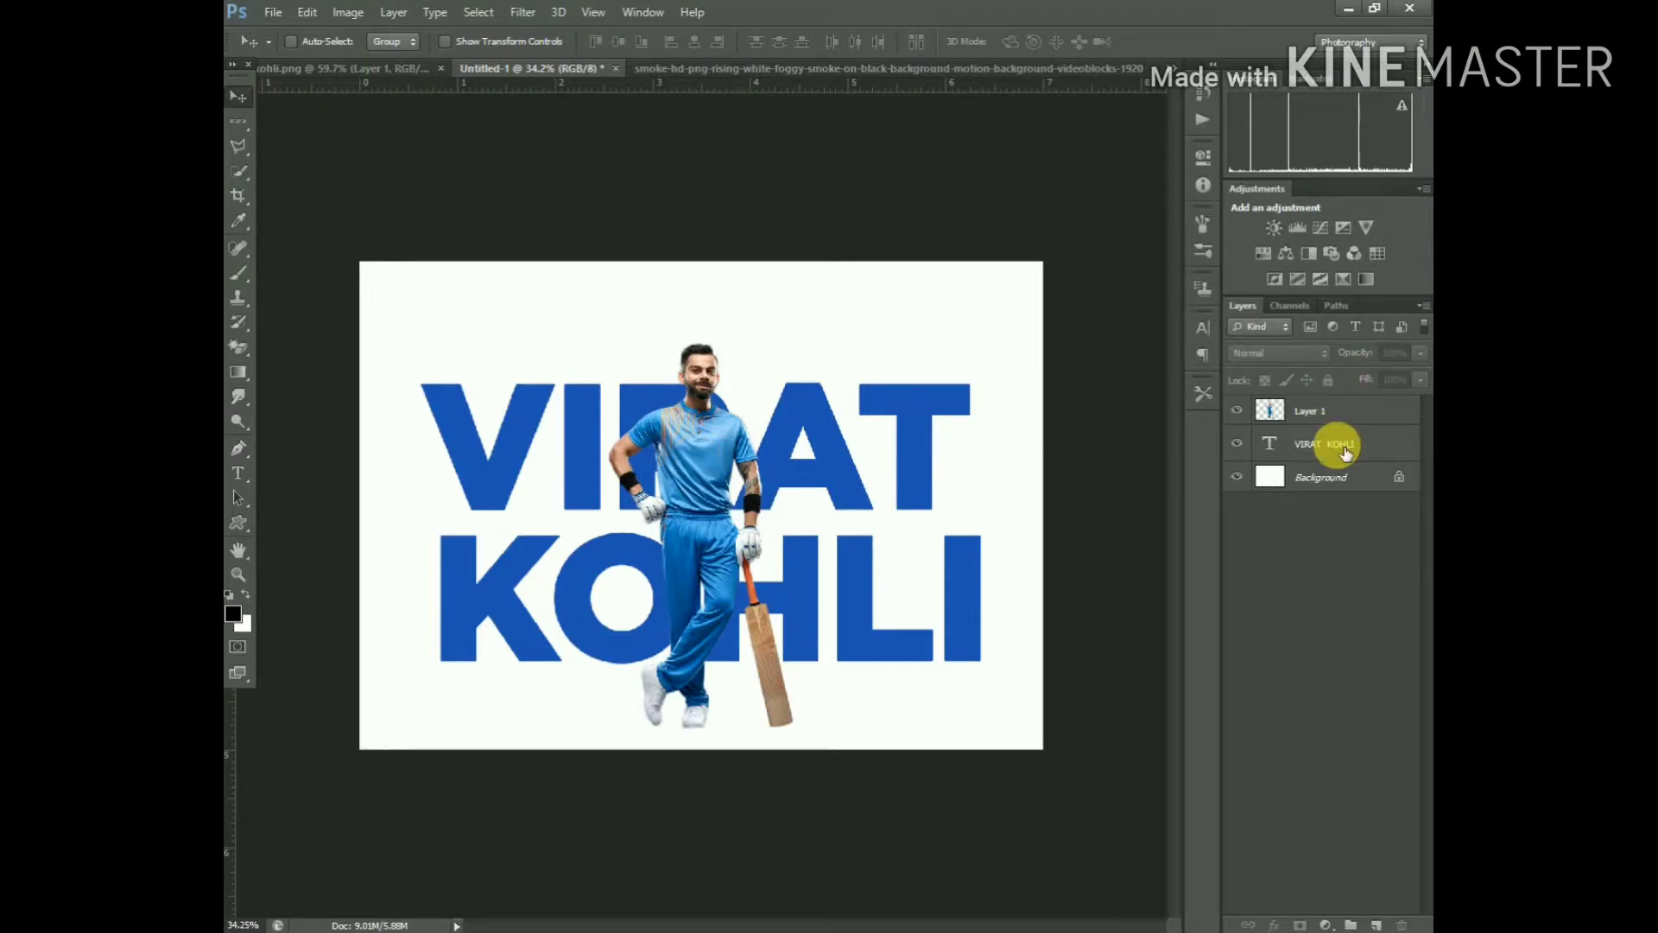
Create an empty Layer 2 directly above the white Background layer
left_click(1341, 480)
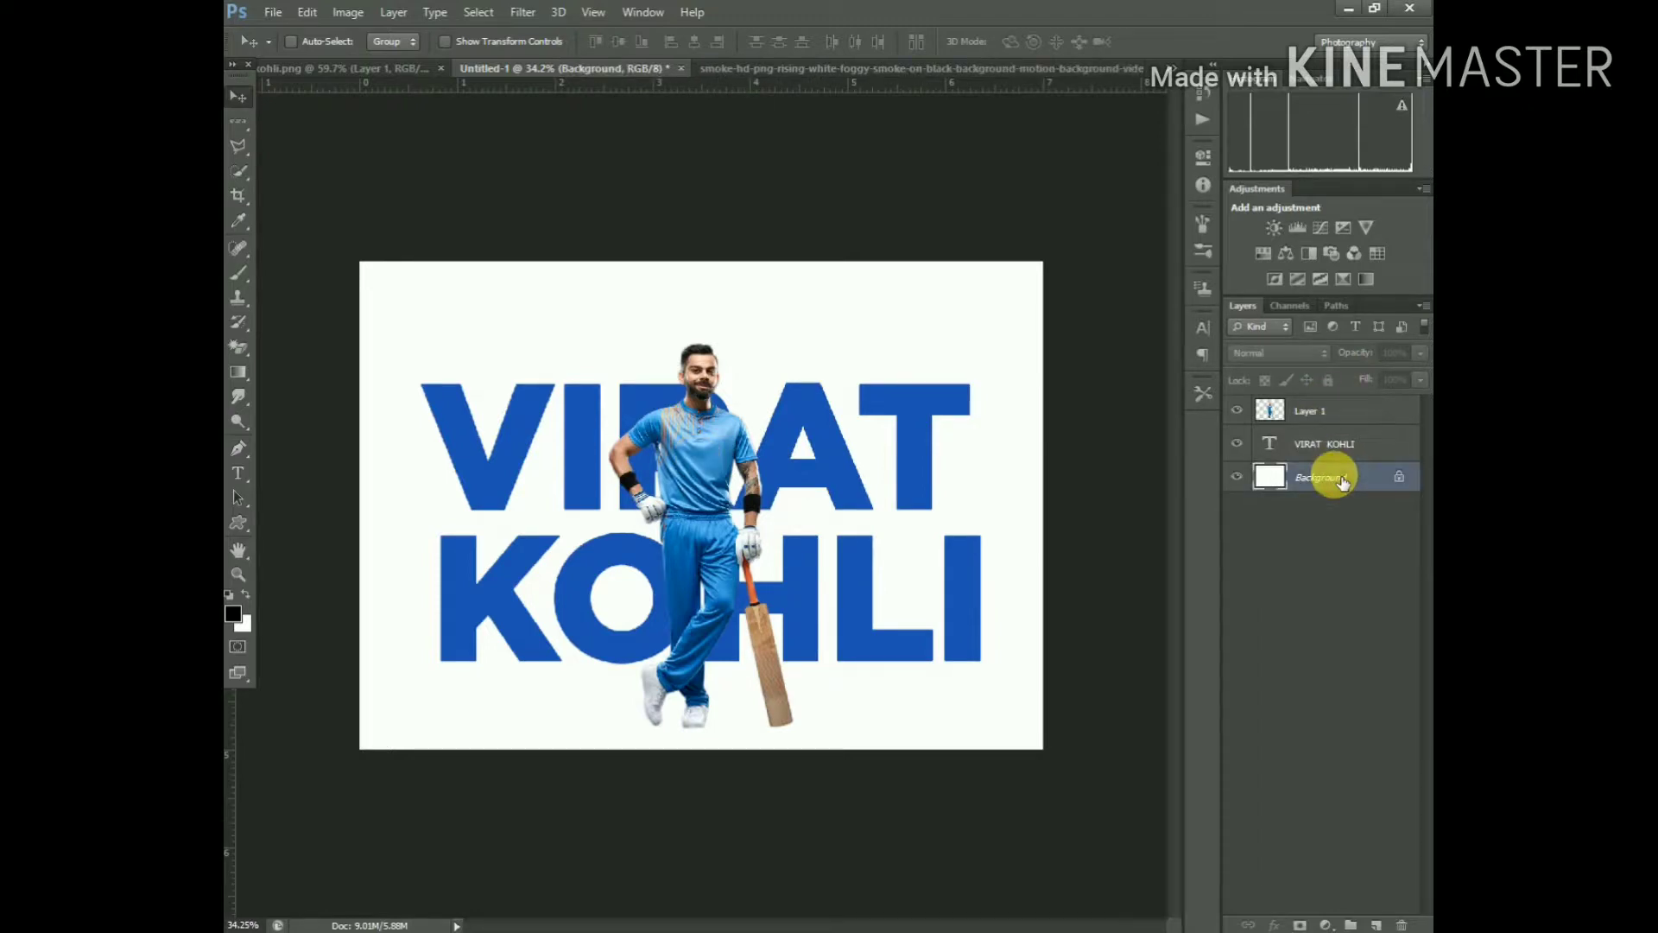
key("ctrl+shift+n")
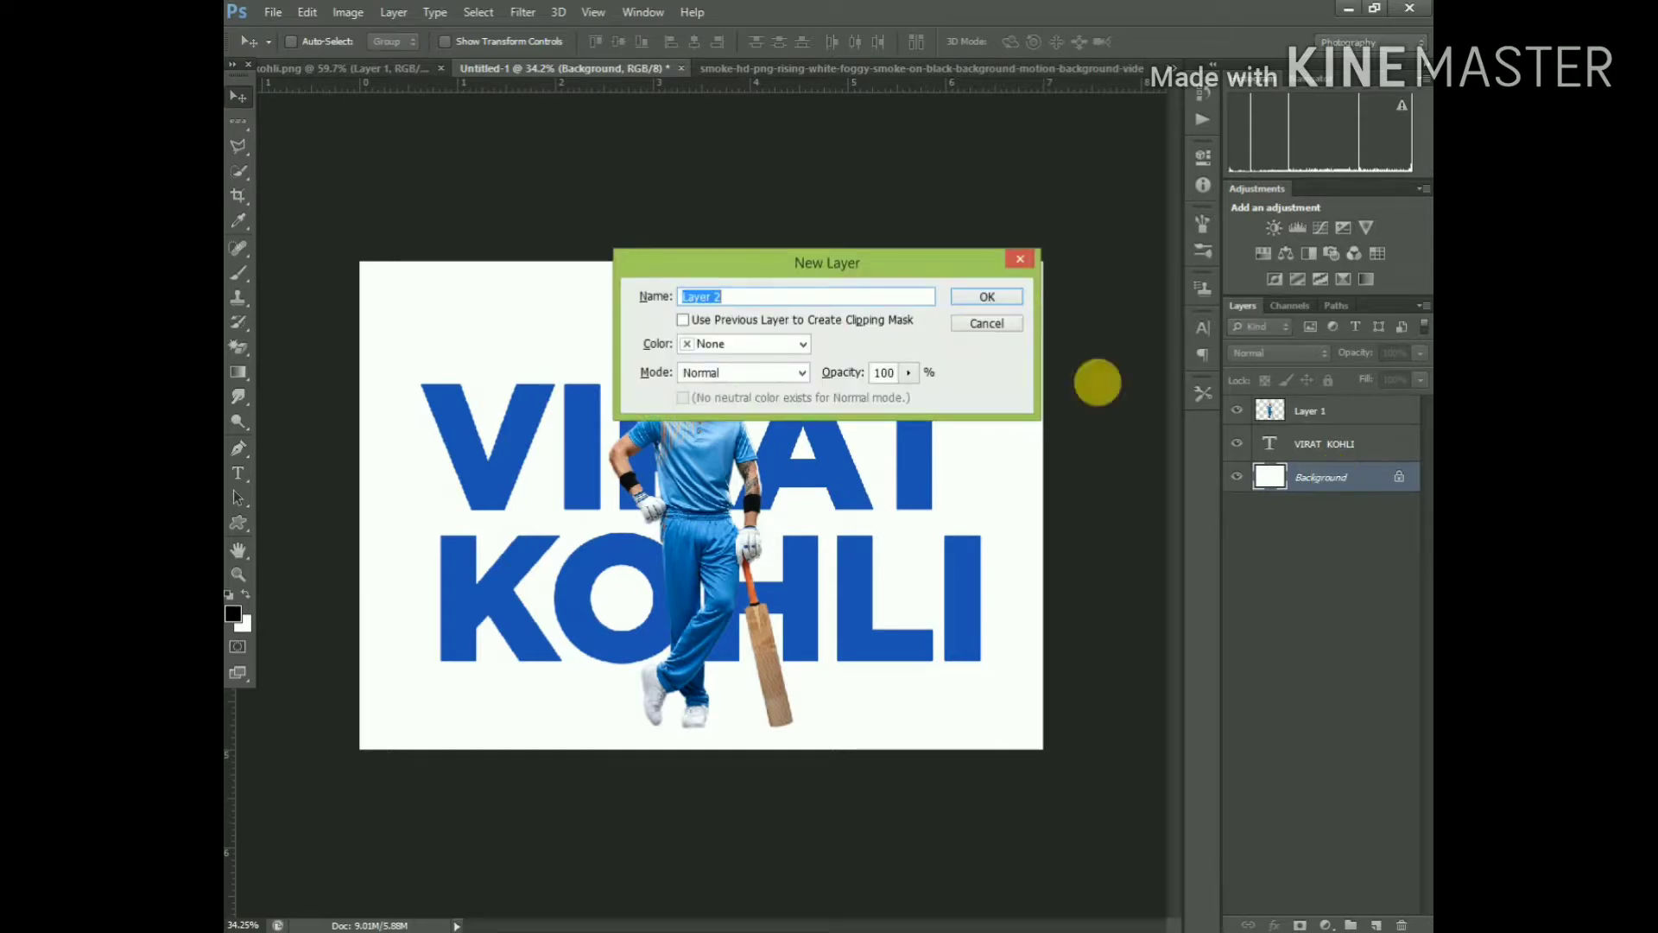
left_click(994, 326)
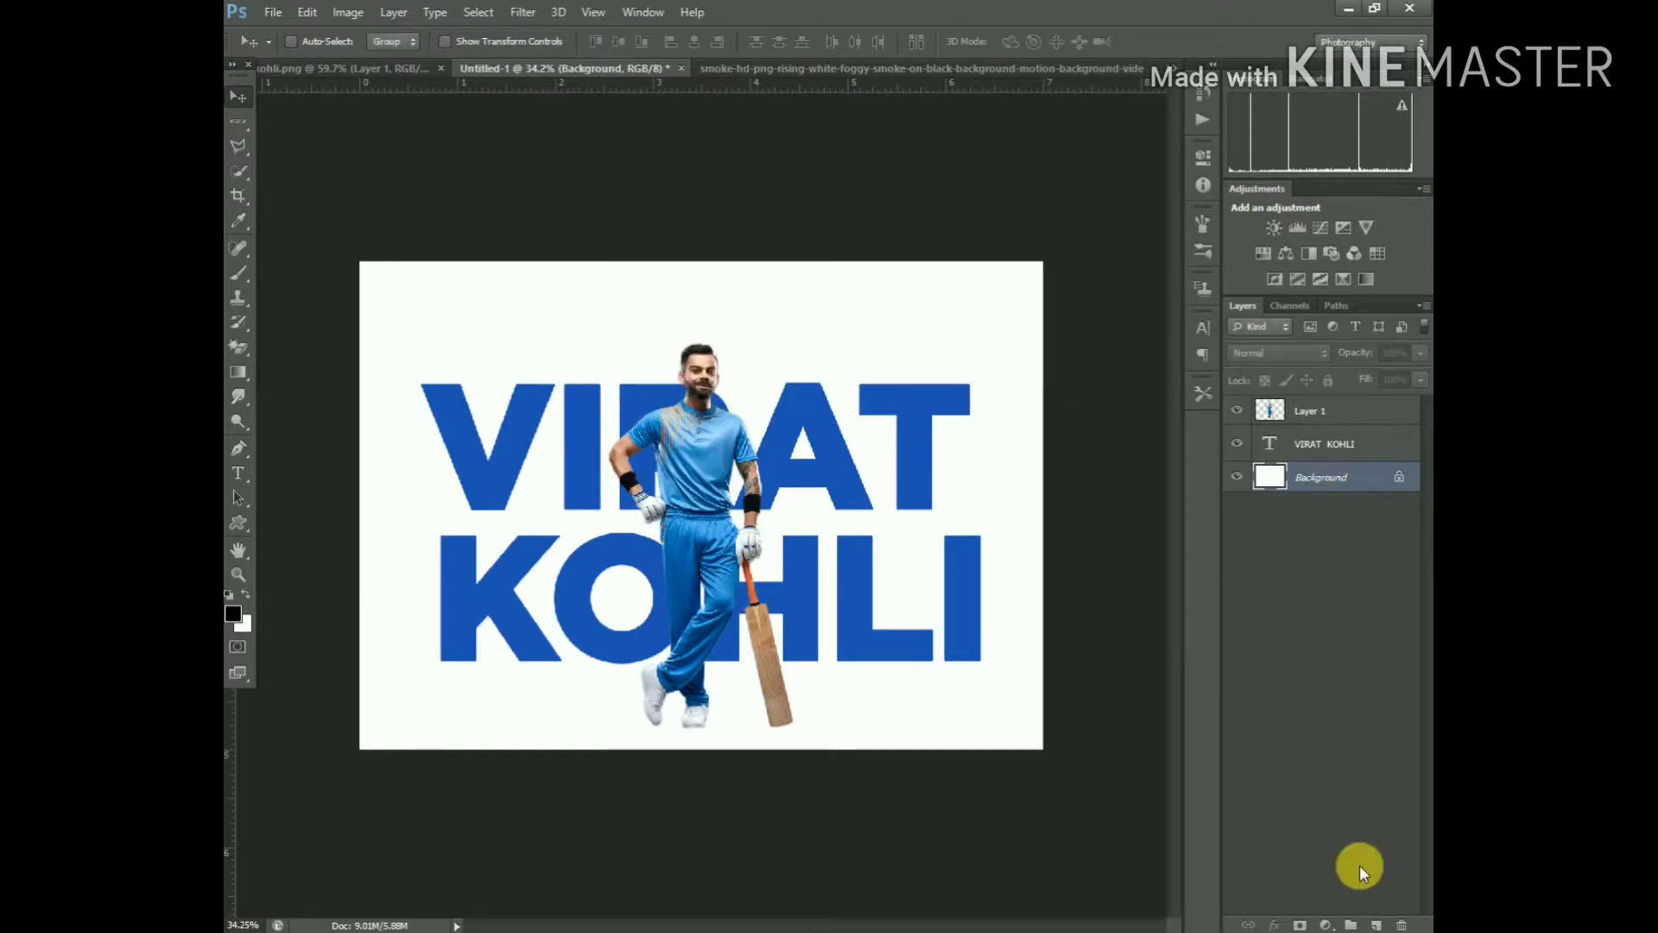
left_click(1379, 925)
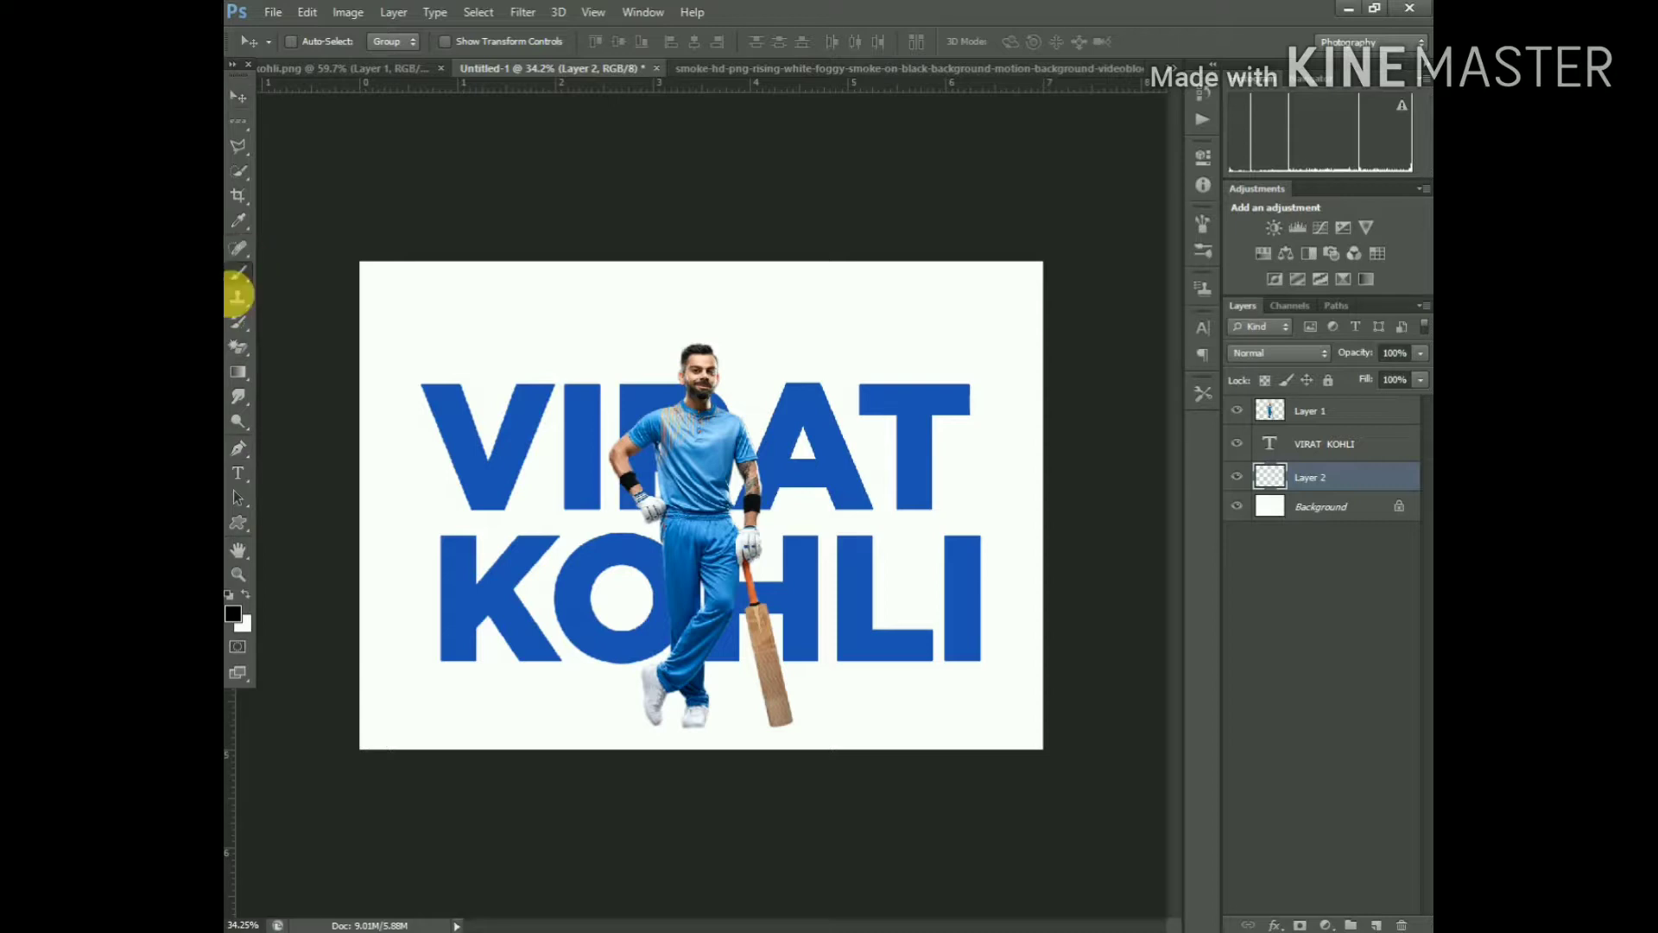
left_click(239, 273)
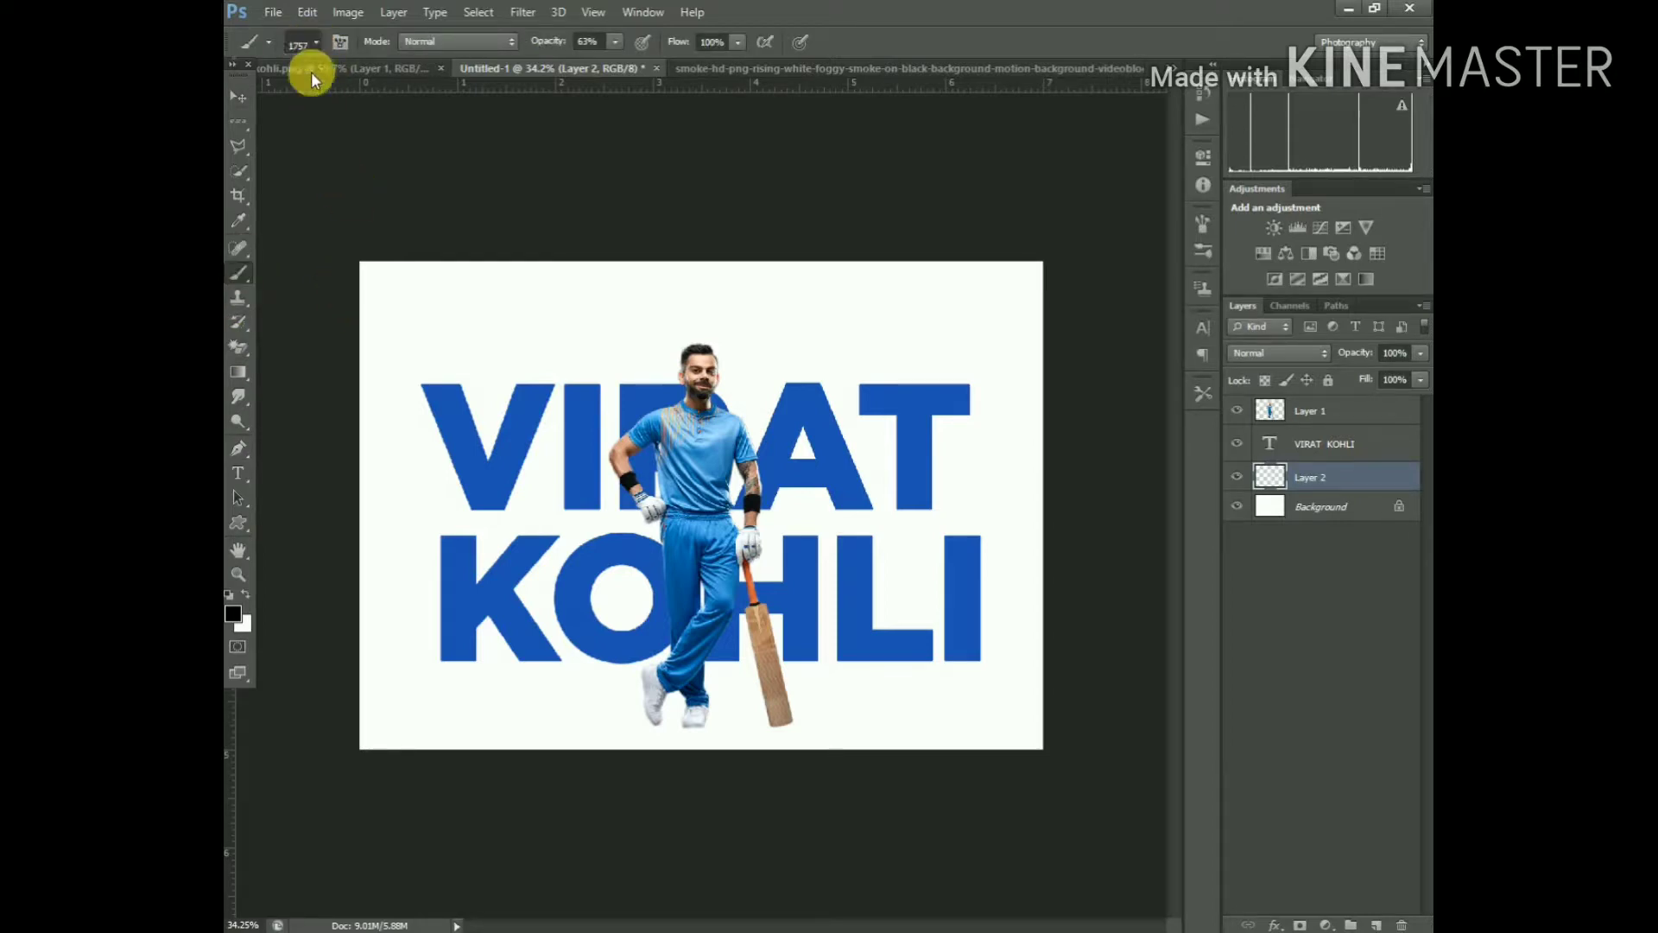
Choose the first soft round brush preset with 0% hardness from the Brush Preset picker
right_click(325, 135)
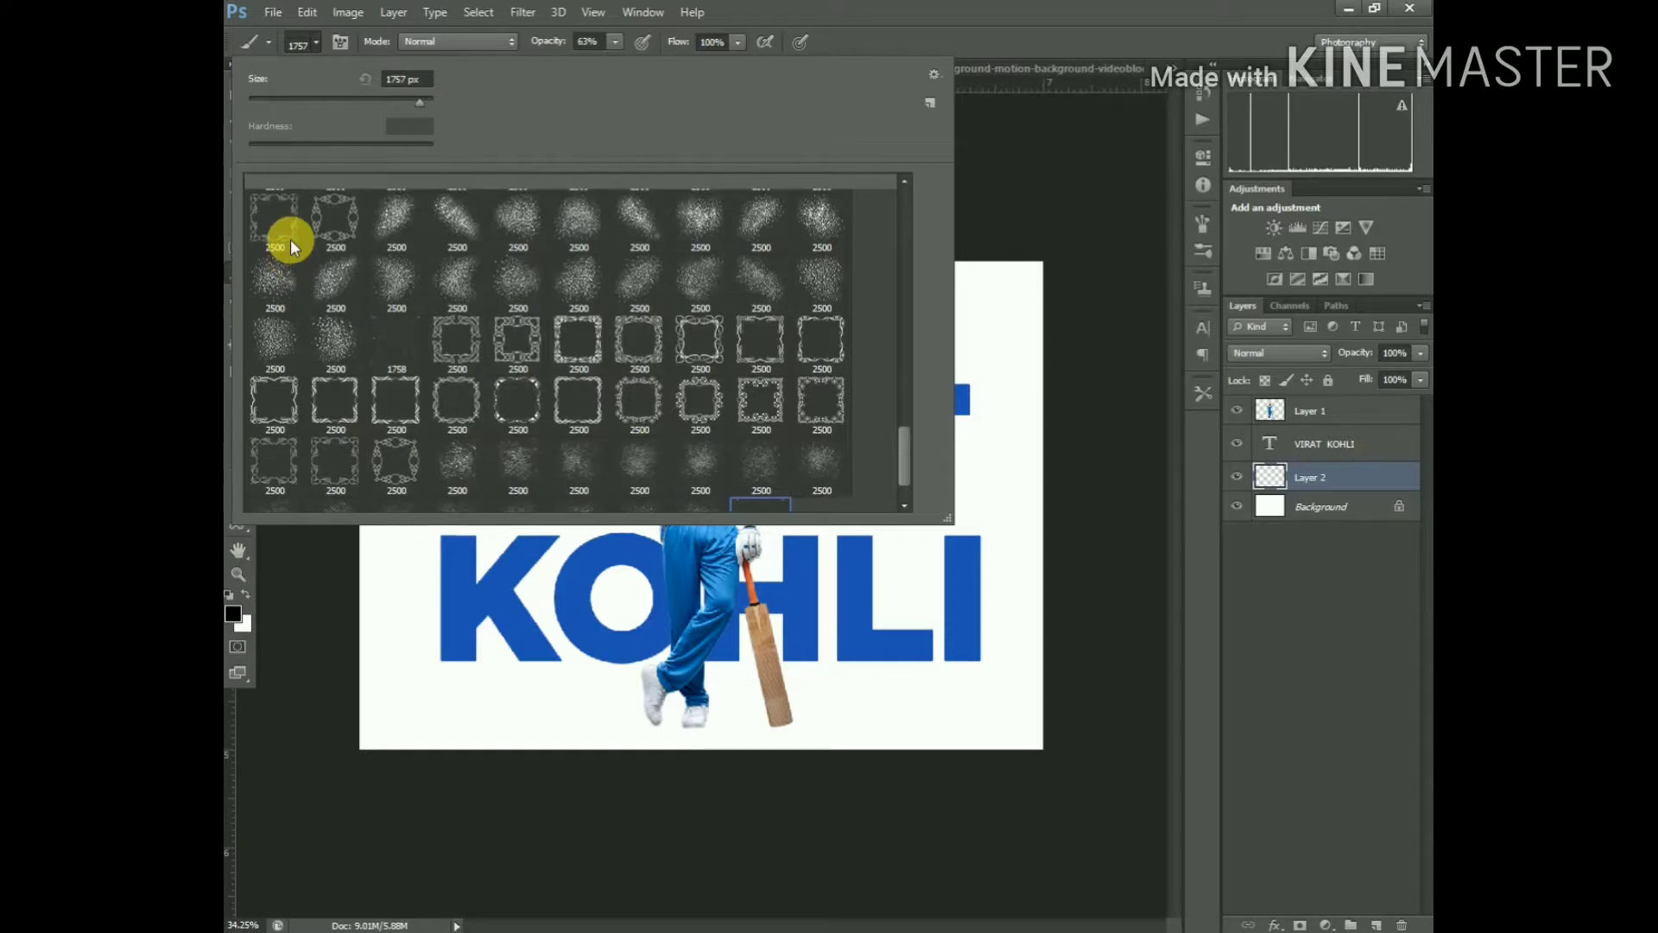
scroll(292, 241, "up", 1)
scroll(295, 247, "up", 1)
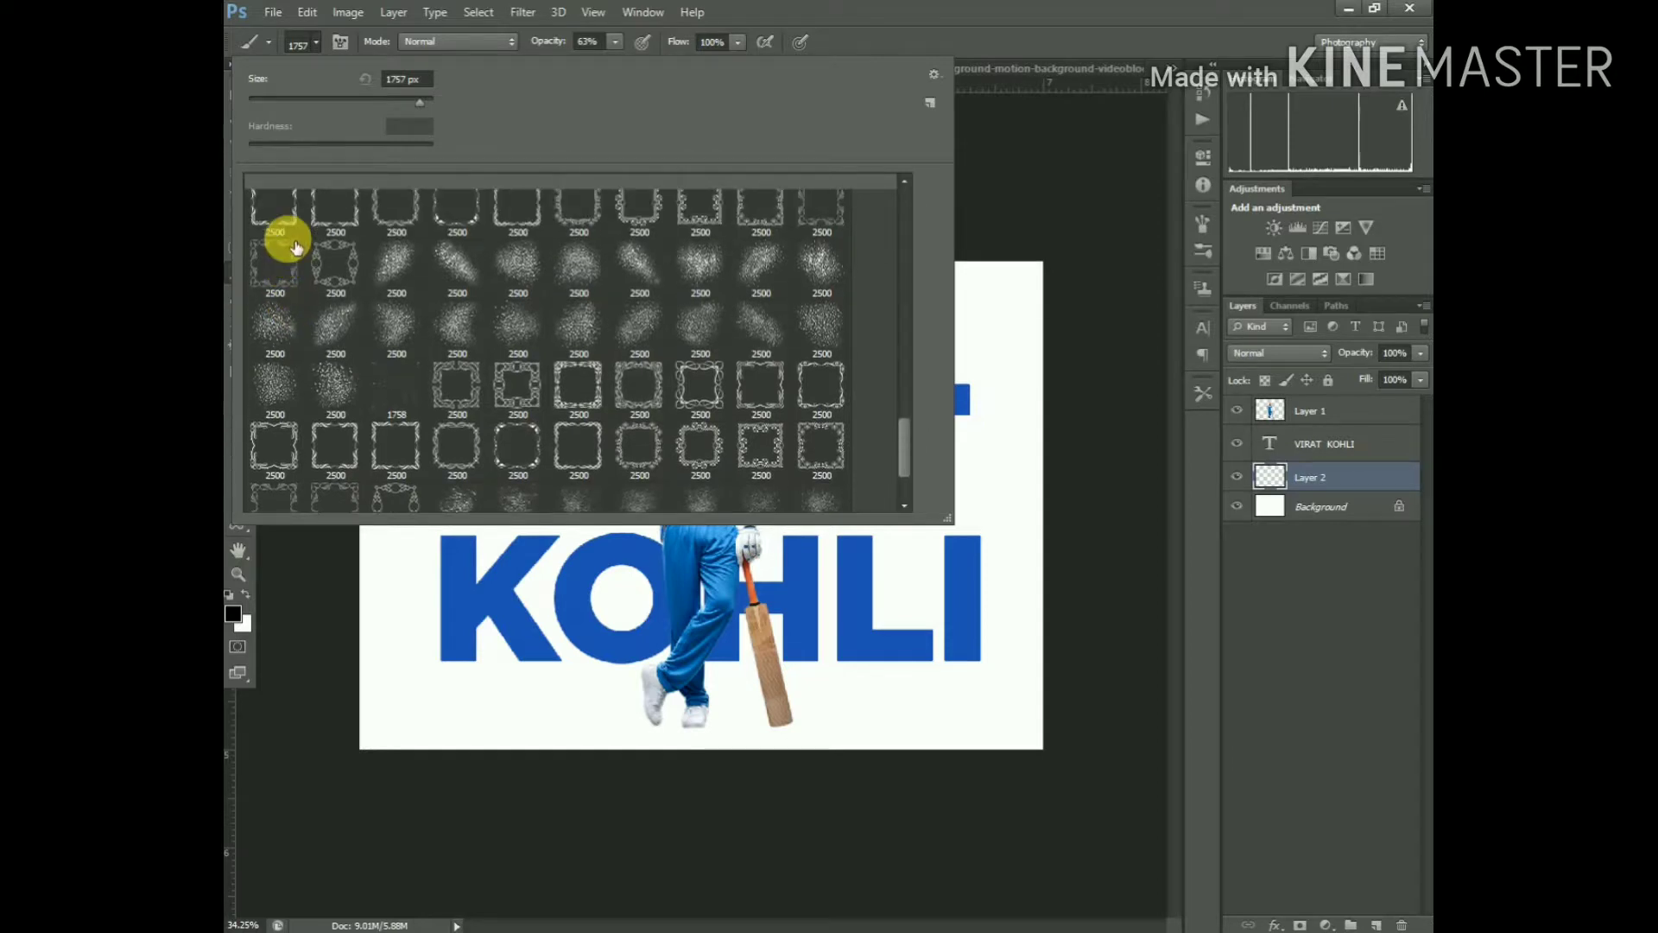
scroll(296, 245, "up", 1)
scroll(297, 247, "up", 1)
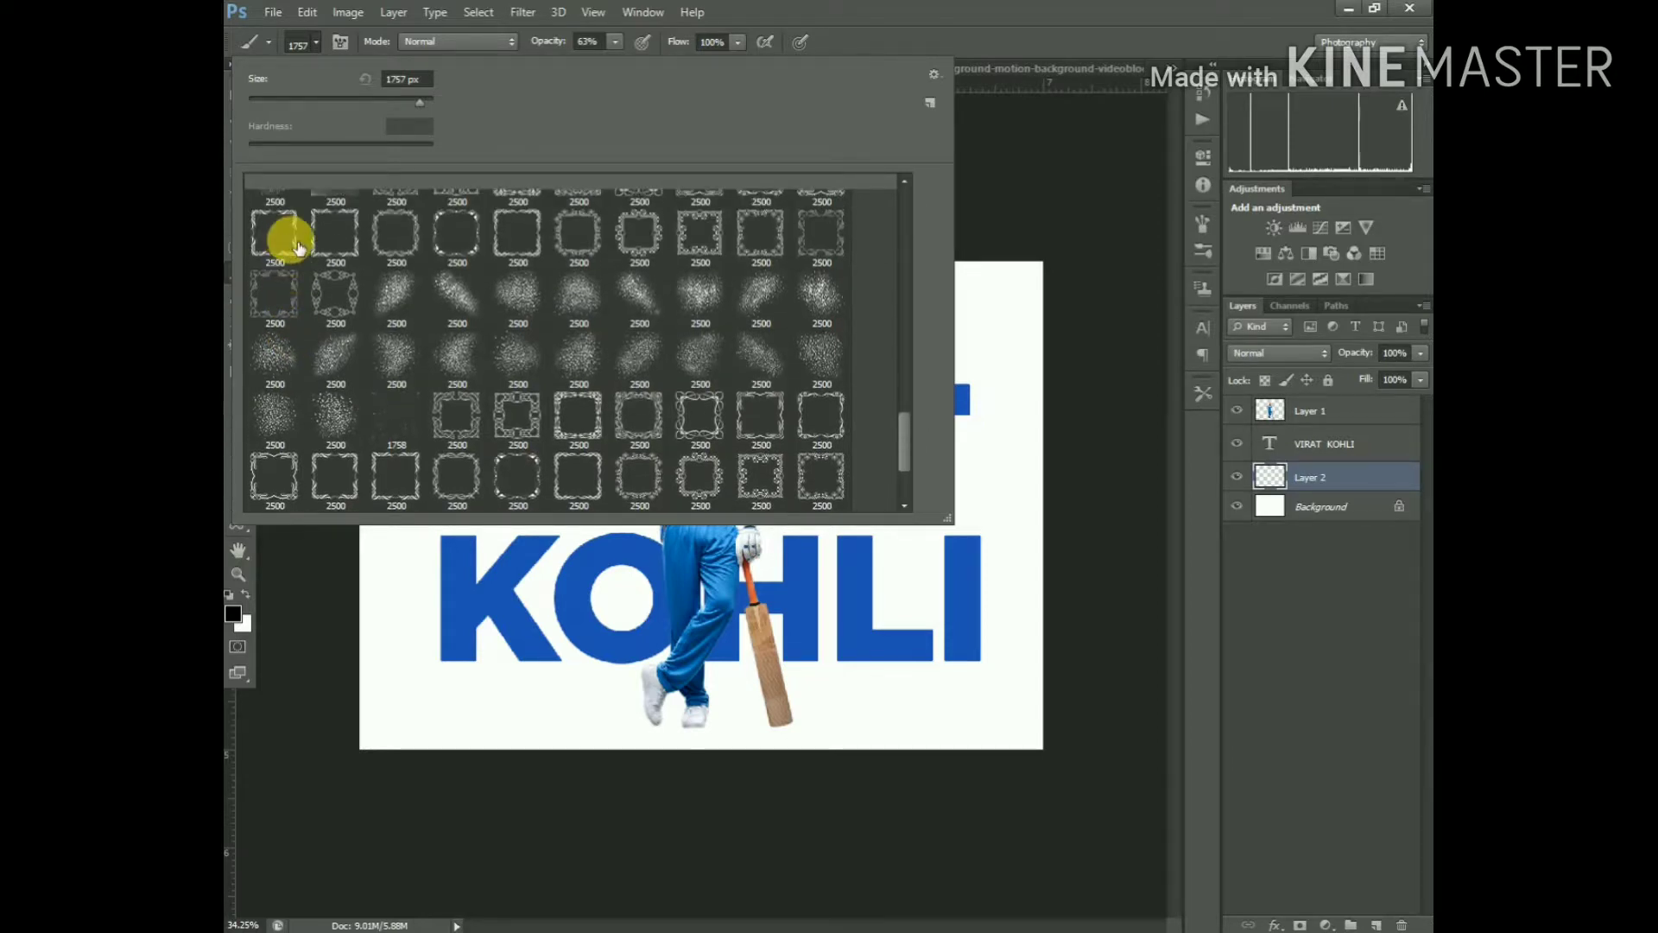
scroll(299, 249, "up", 1)
scroll(299, 249, "up", 1)
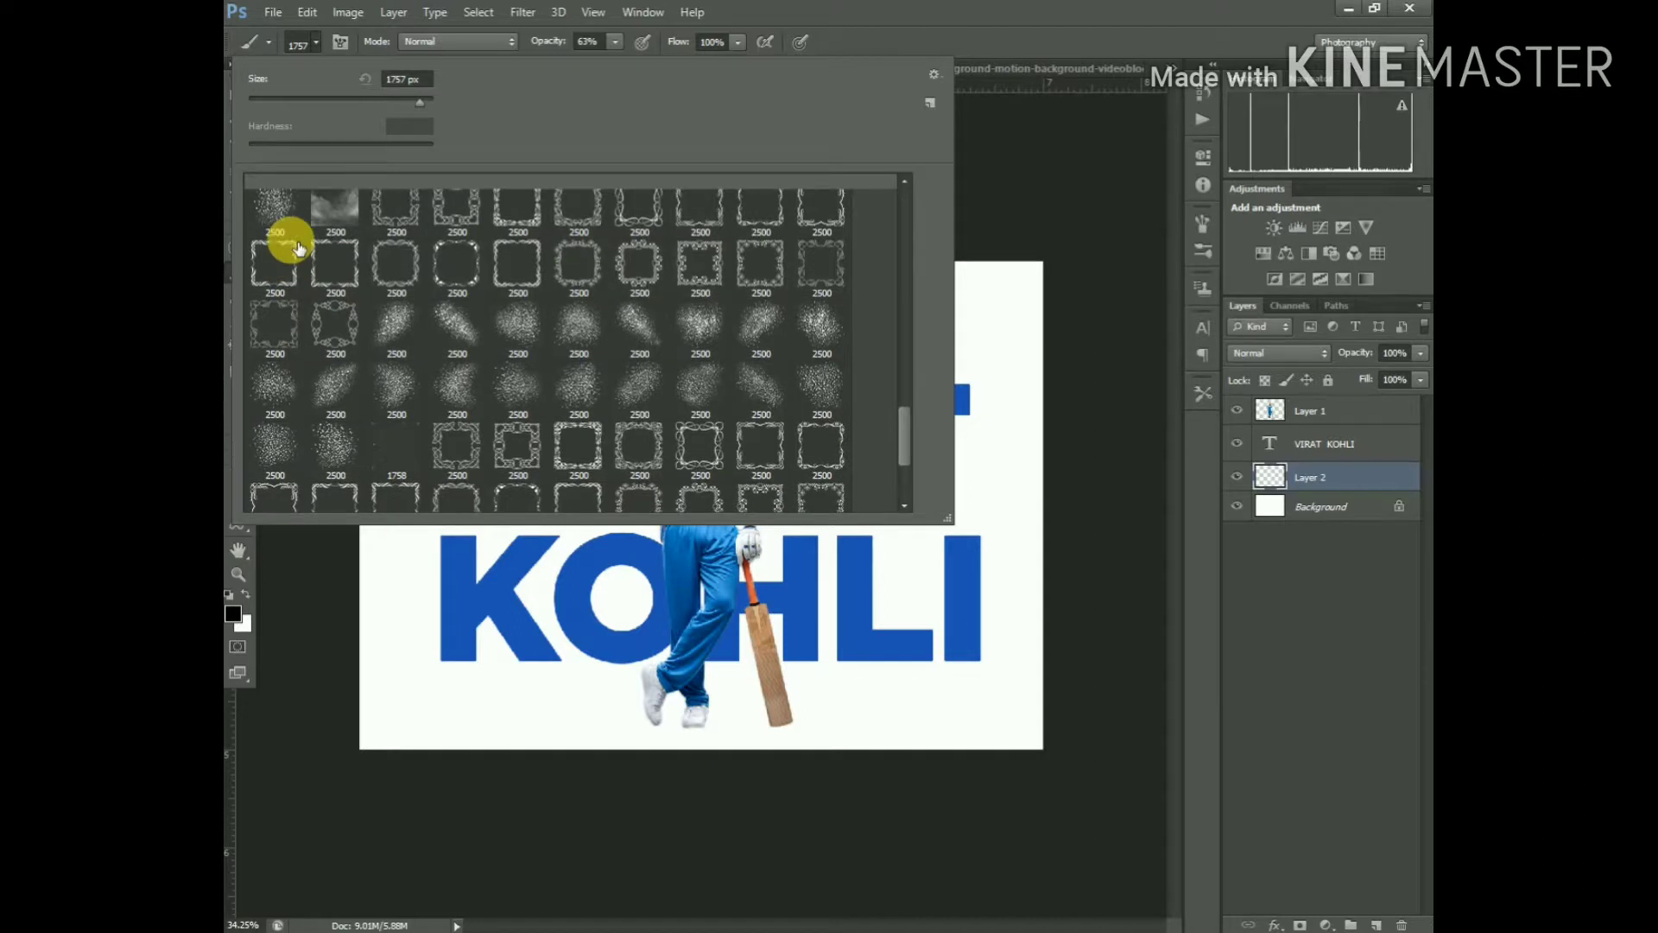
scroll(299, 249, "up", 1)
scroll(298, 249, "up", 1)
scroll(299, 249, "up", 1)
scroll(299, 249, "up", 1)
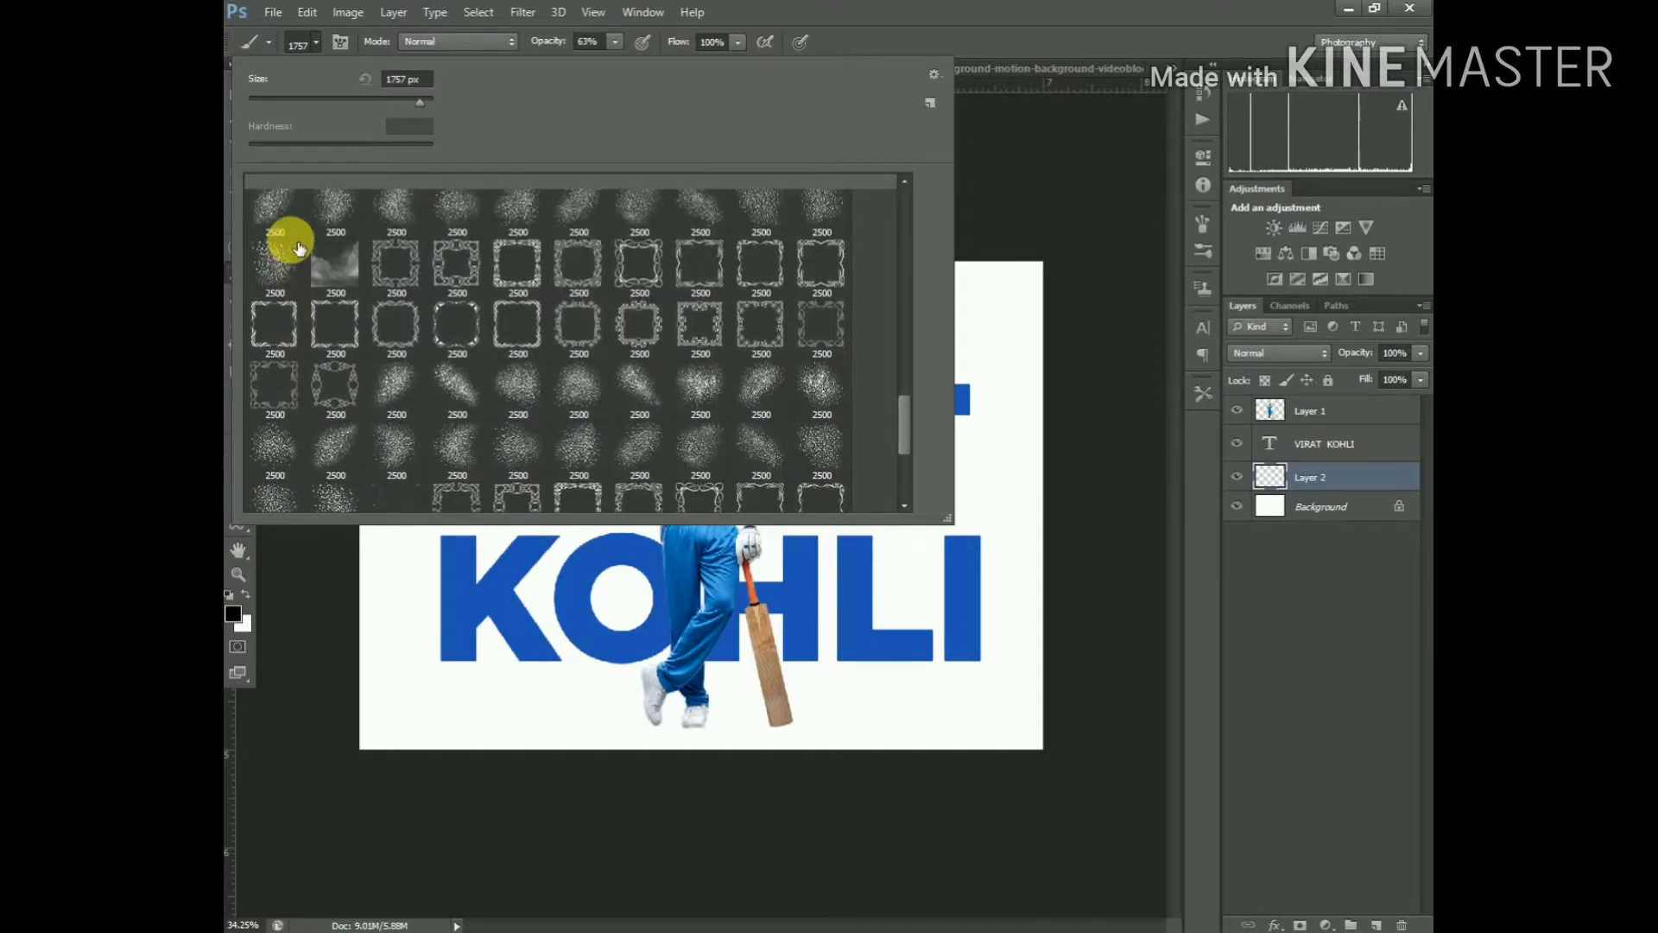
scroll(299, 249, "up", 1)
scroll(299, 249, "up", 1)
scroll(299, 248, "up", 2)
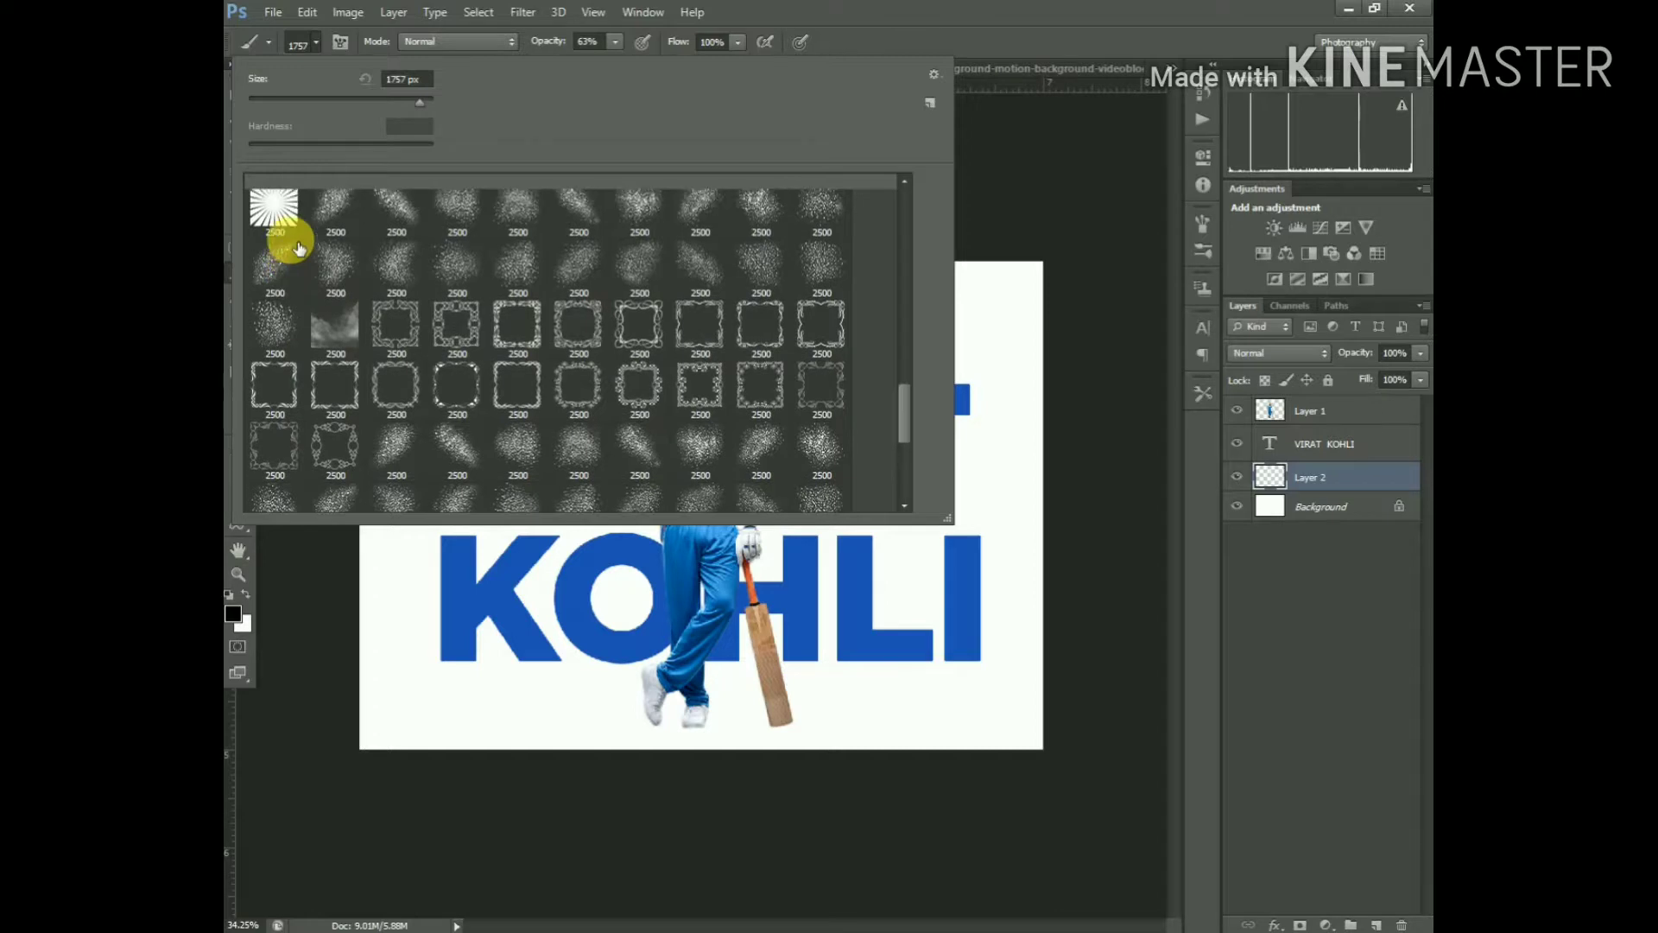
scroll(711, 370, "up", 1)
scroll(711, 367, "up", 2)
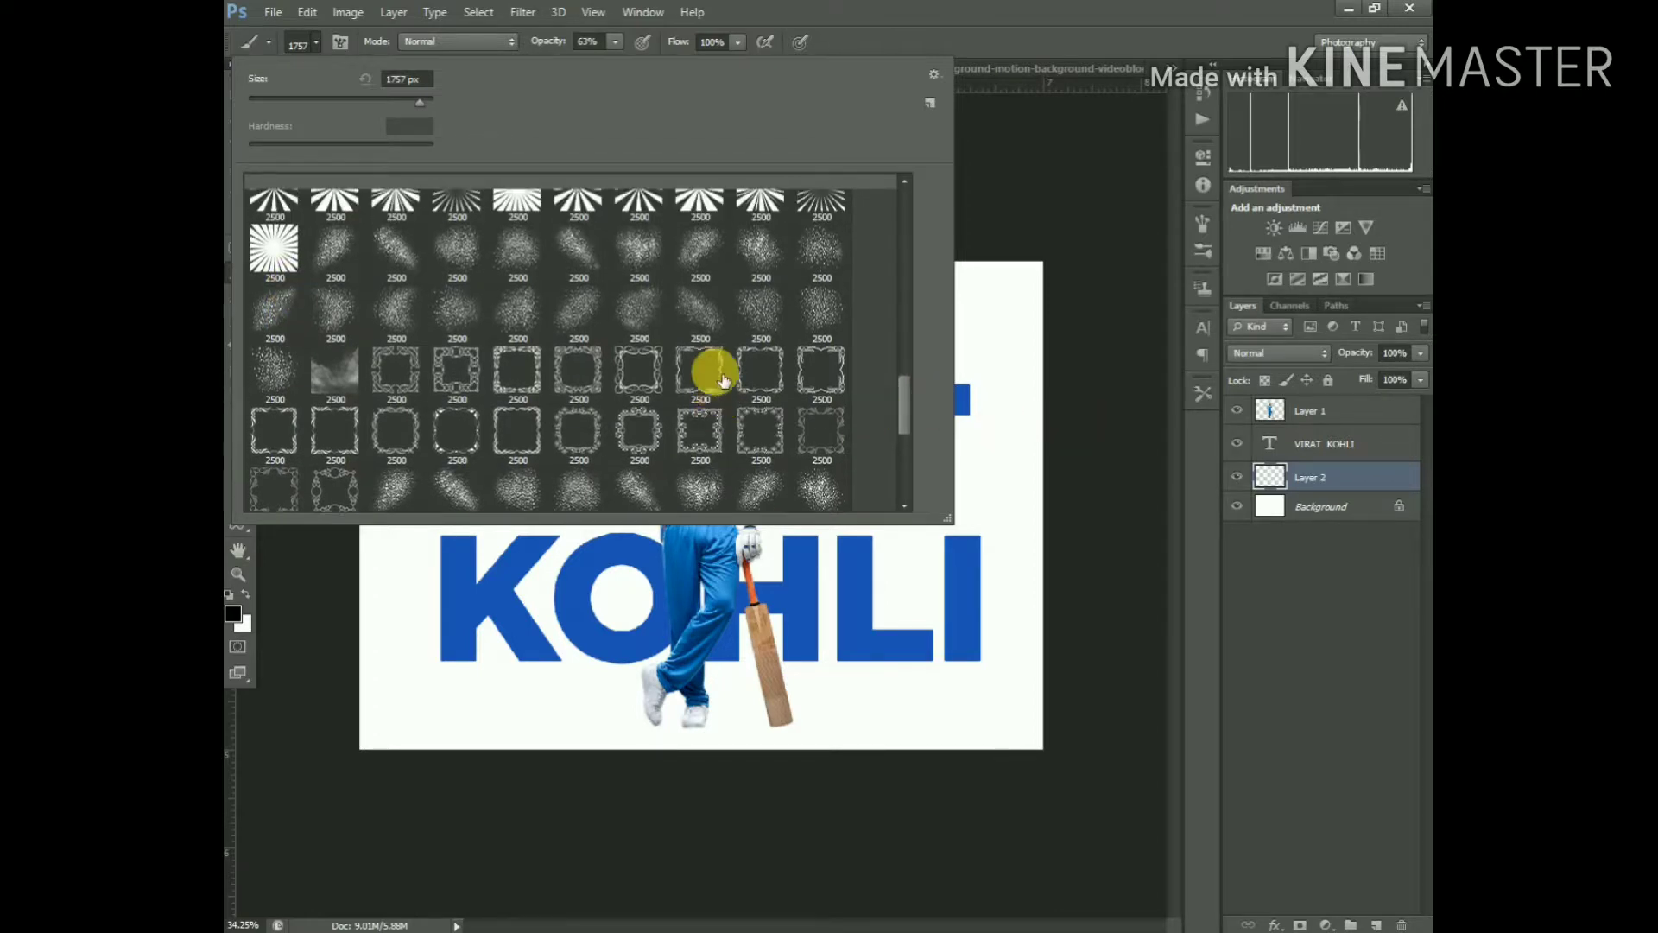
scroll(711, 366, "up", 1)
left_click_drag(902, 400, 902, 316)
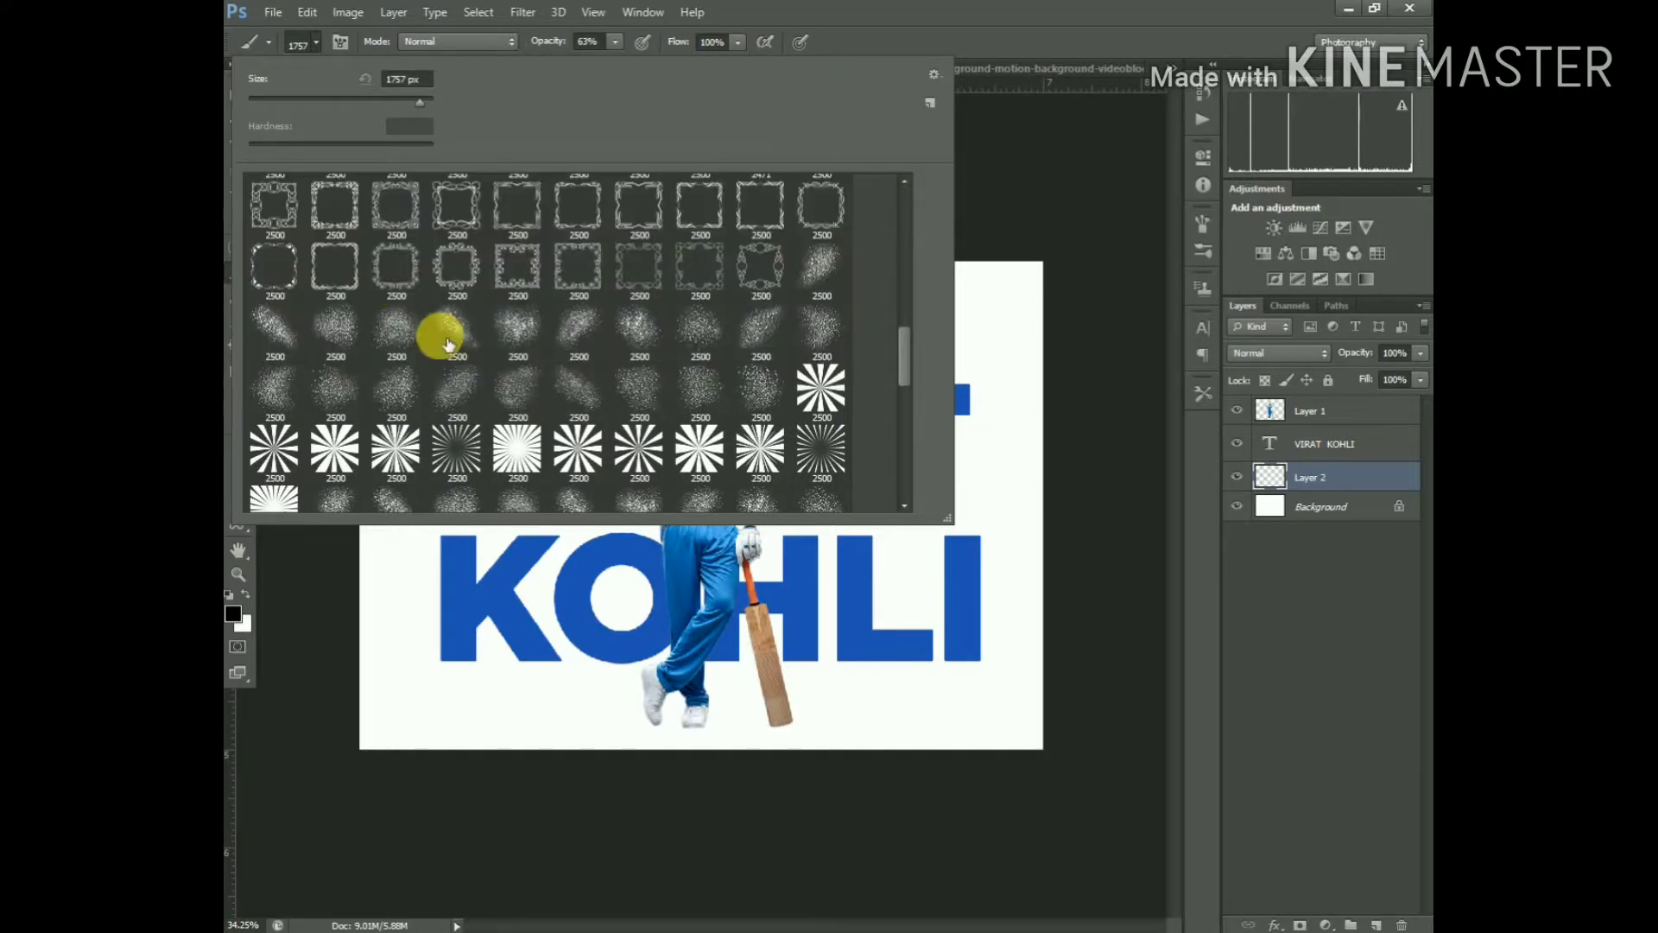
scroll(392, 277, "up", 1)
scroll(392, 277, "up", 1)
scroll(408, 294, "up", 1)
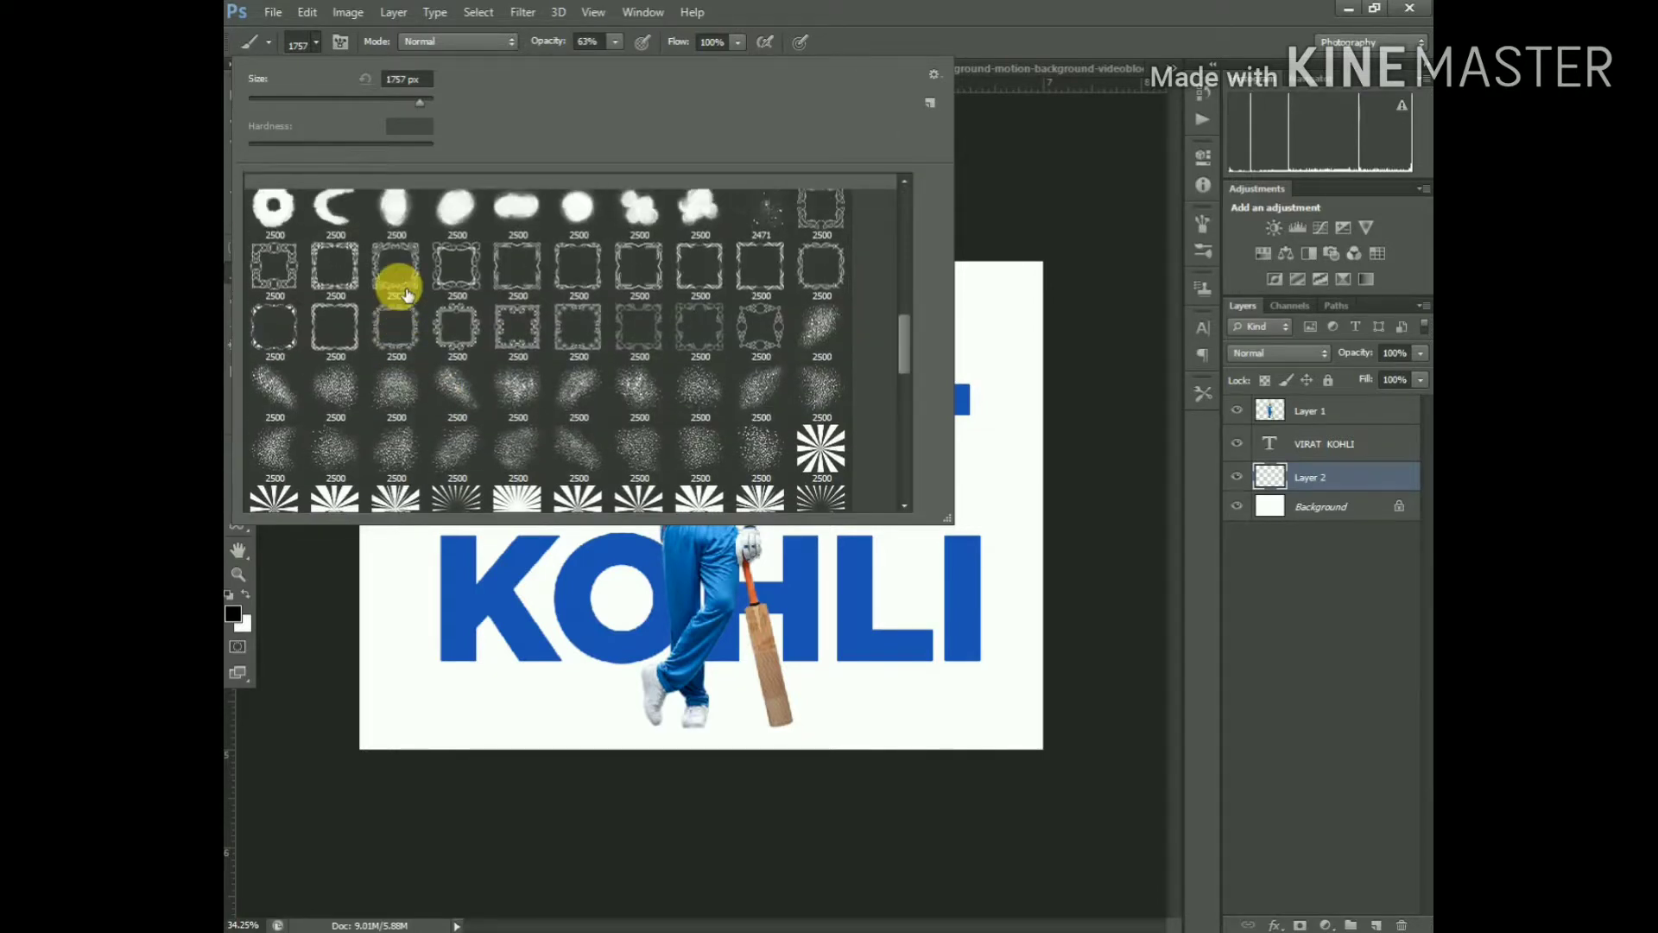
scroll(407, 294, "up", 1)
scroll(408, 294, "up", 1)
scroll(408, 295, "up", 1)
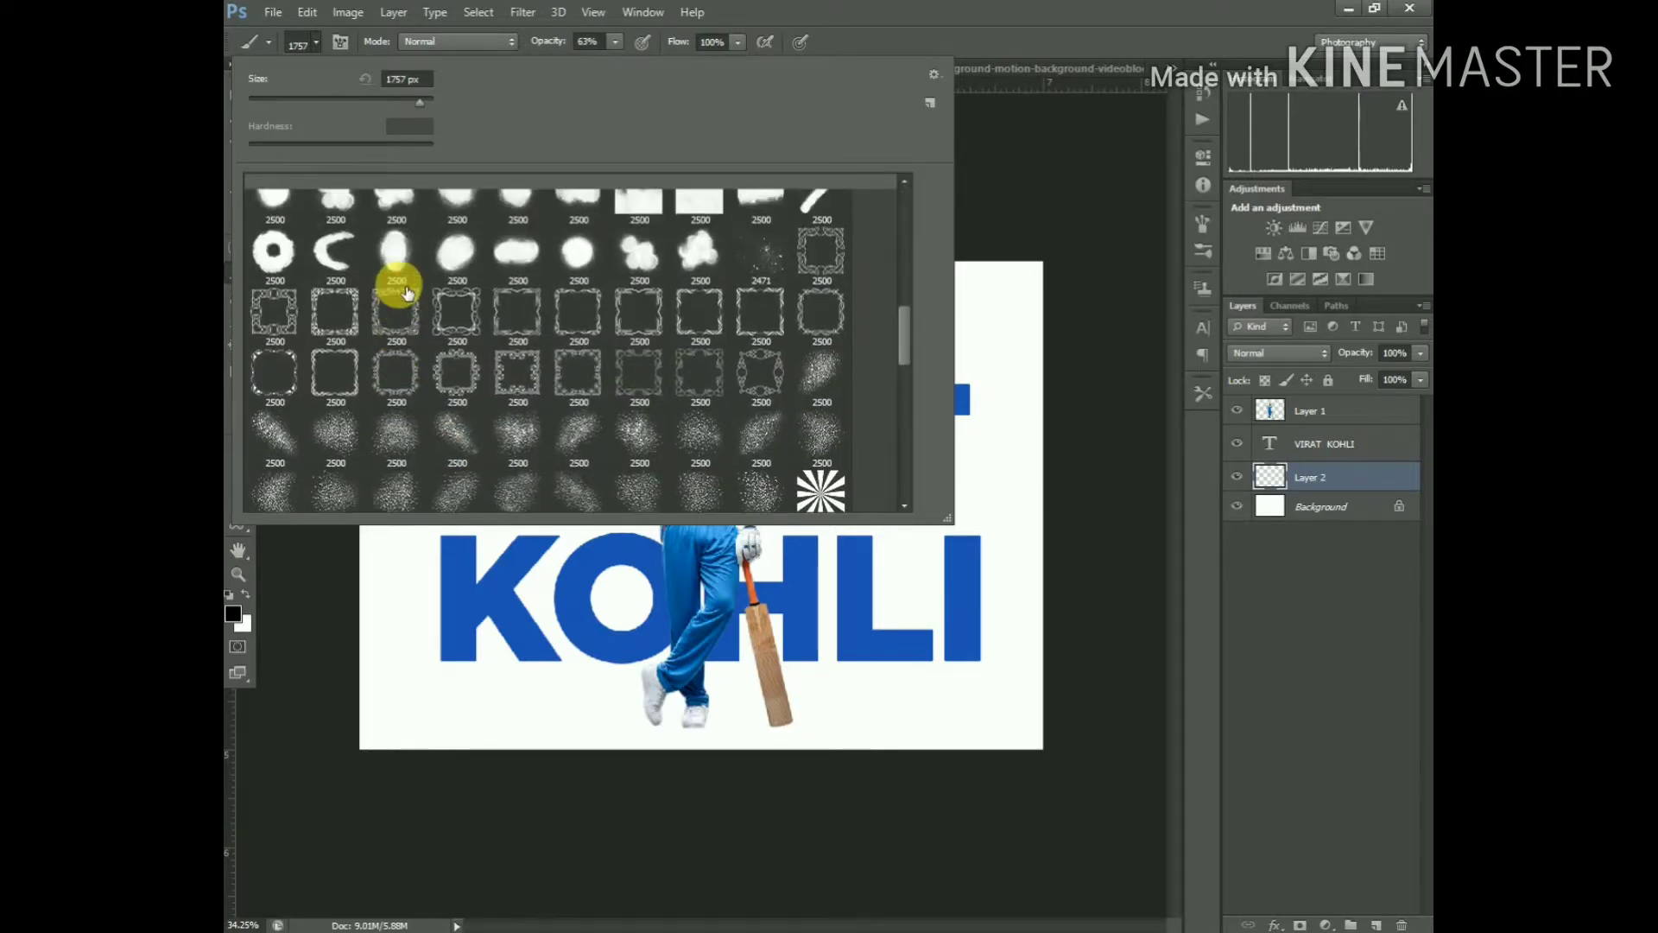
scroll(408, 295, "up", 1)
scroll(406, 292, "up", 1)
scroll(406, 292, "up", 2)
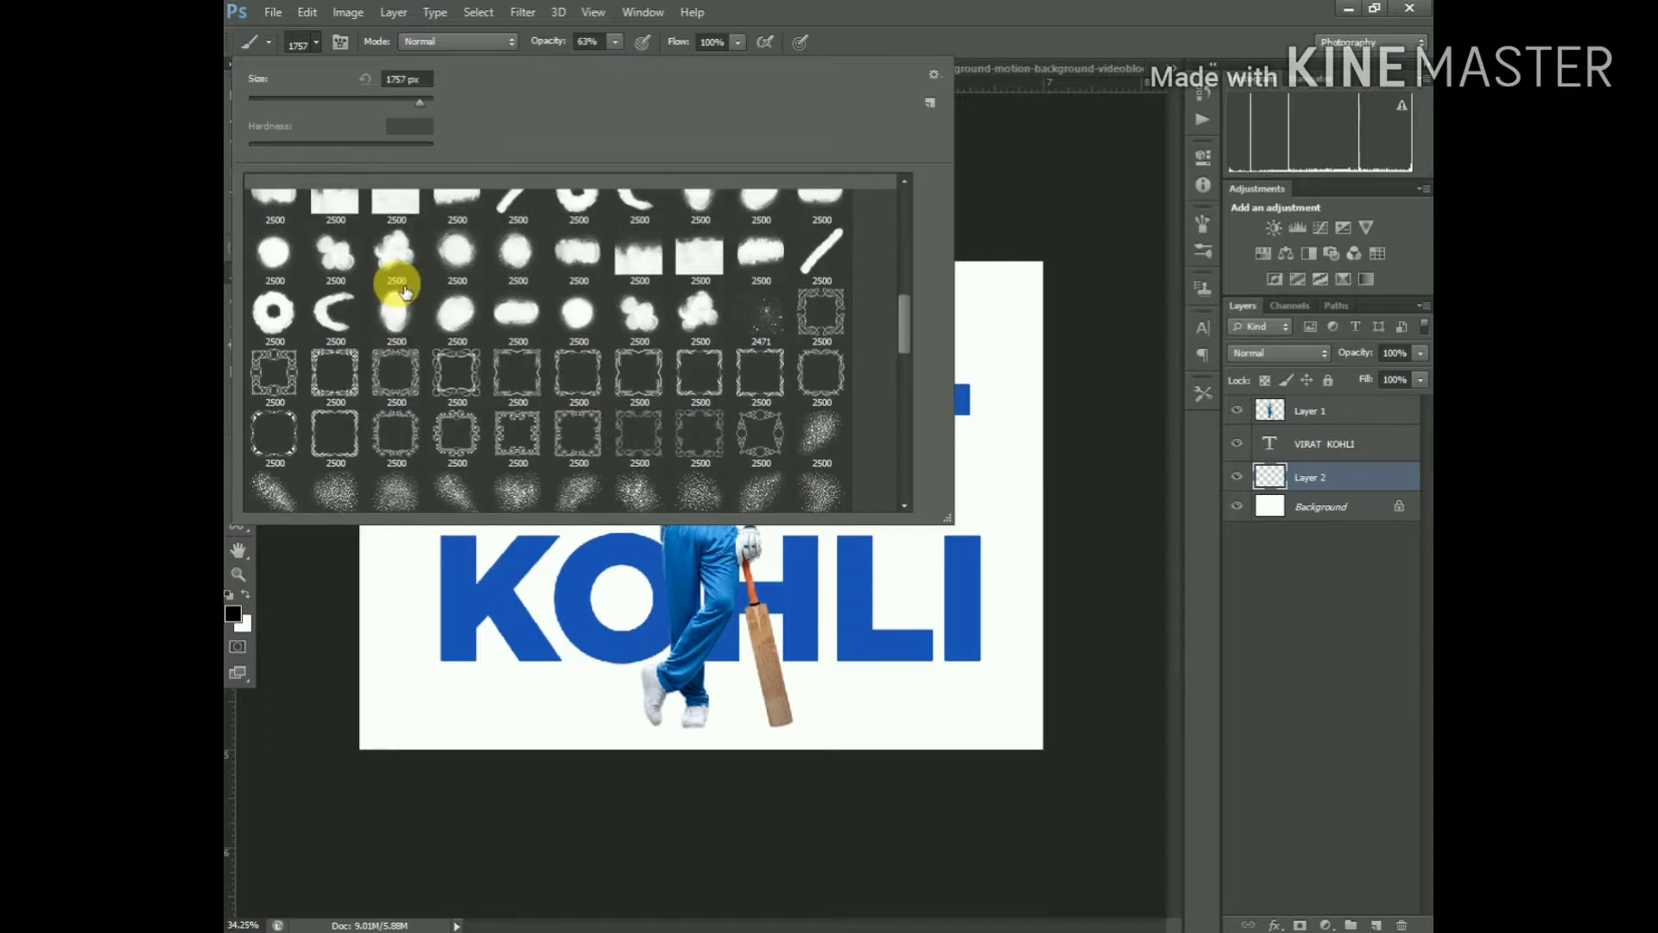
scroll(406, 292, "up", 1)
scroll(399, 279, "up", 2)
scroll(392, 278, "up", 3)
scroll(740, 229, "up", 3)
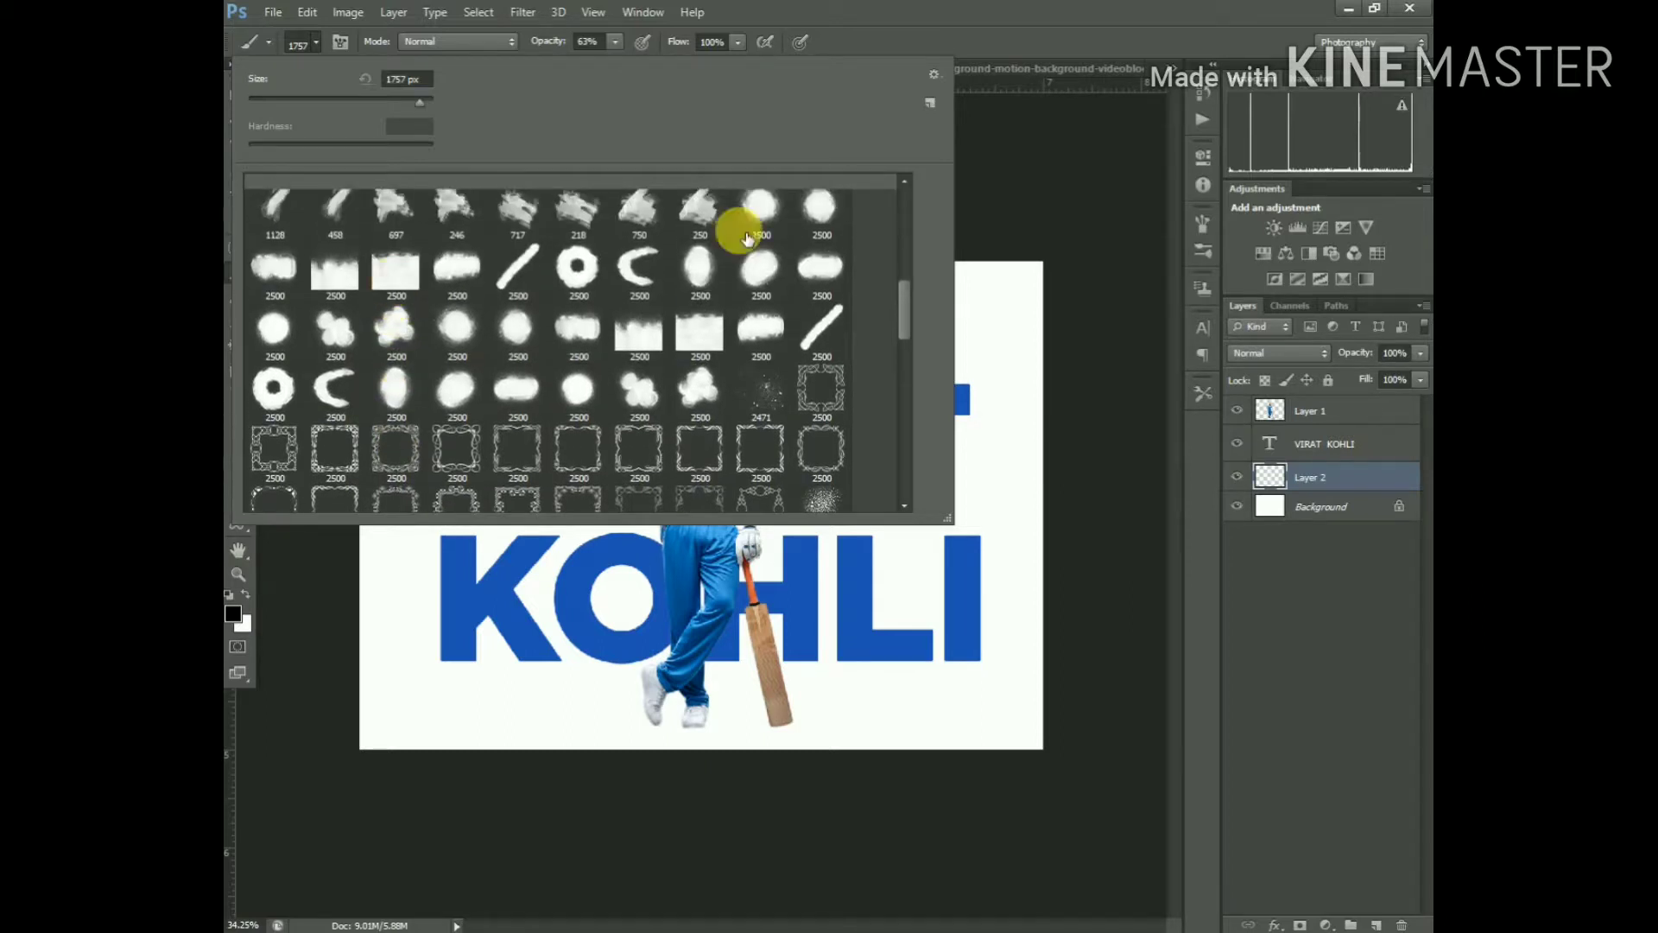
scroll(278, 259, "up", 2)
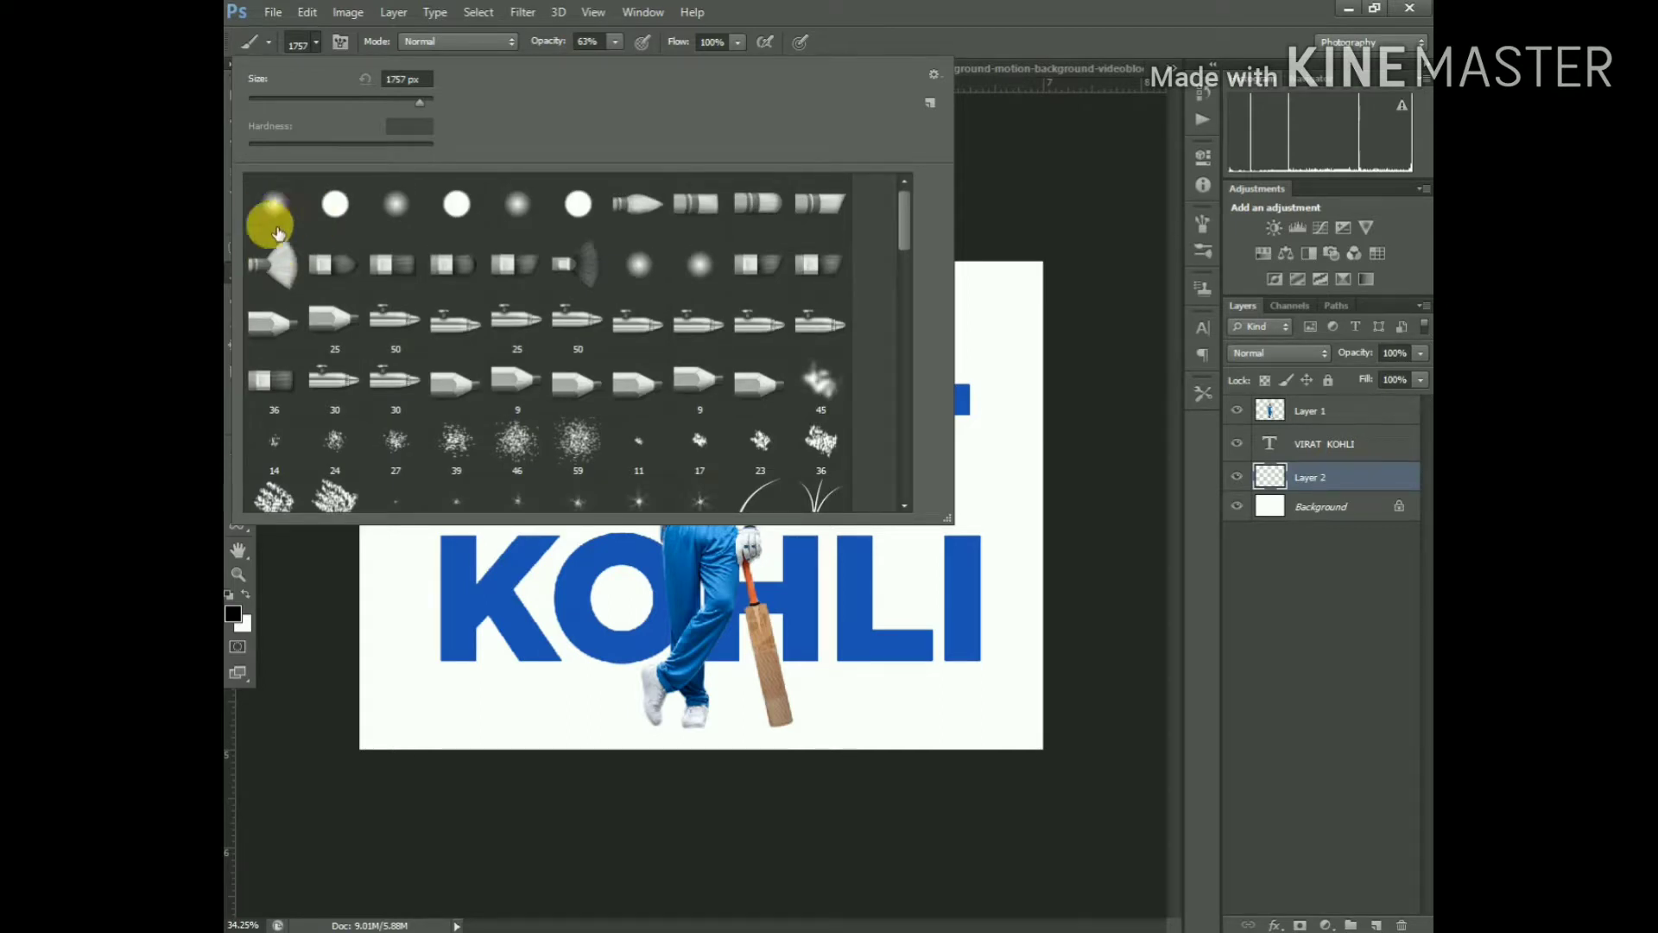
left_click(276, 211)
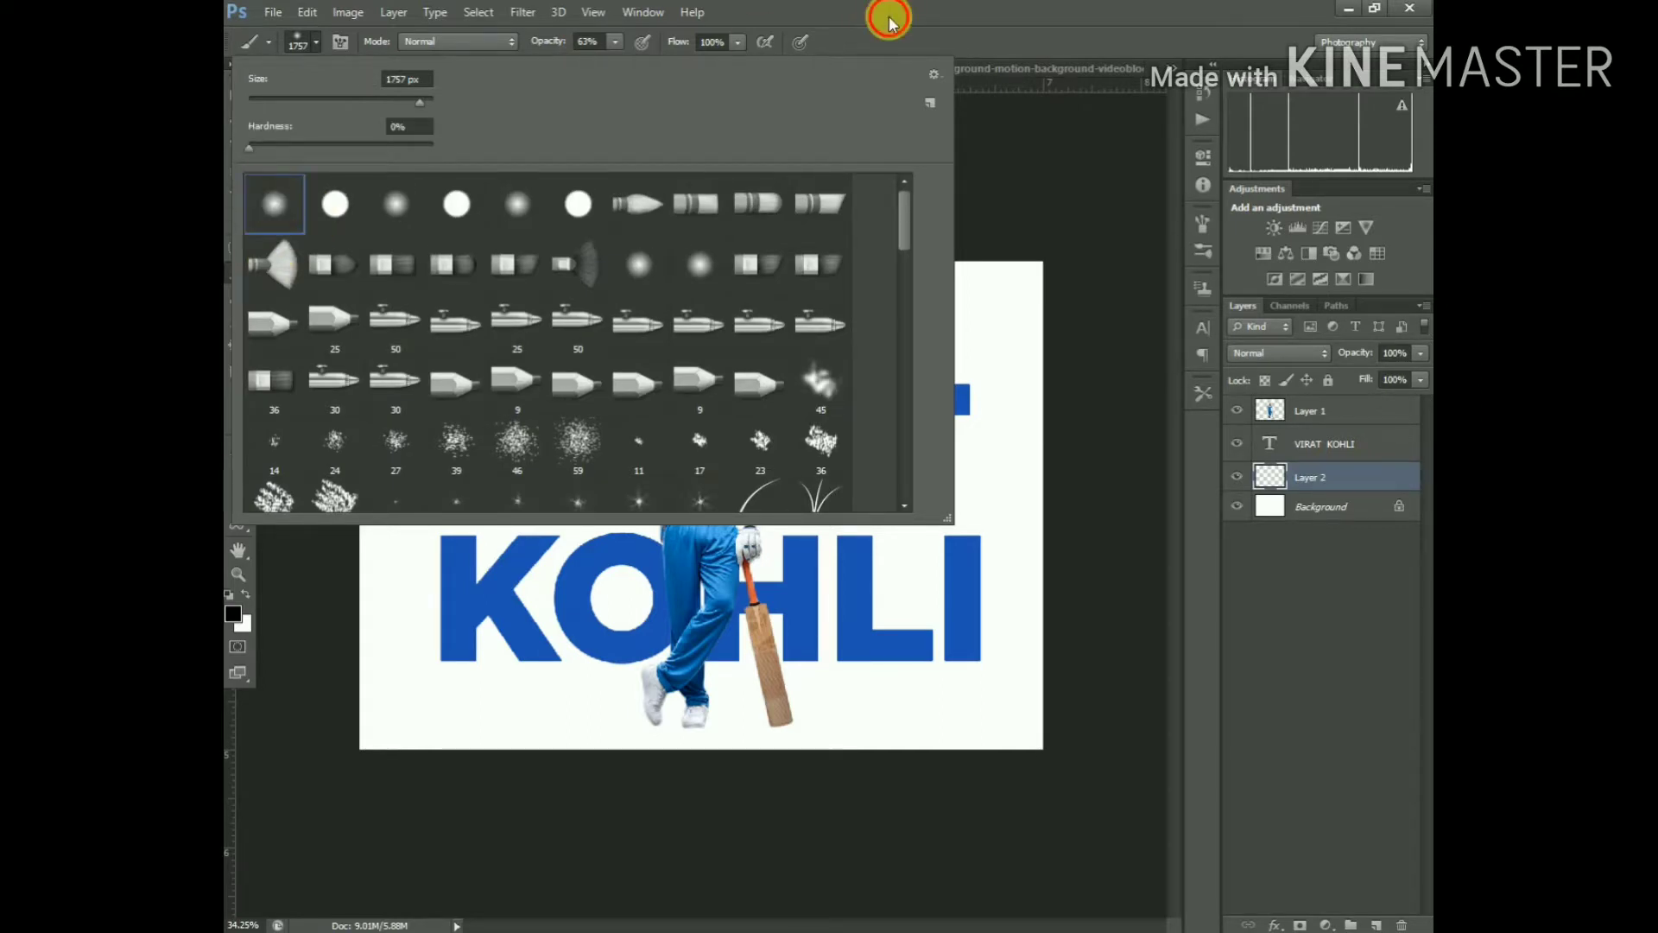
left_click(888, 19)
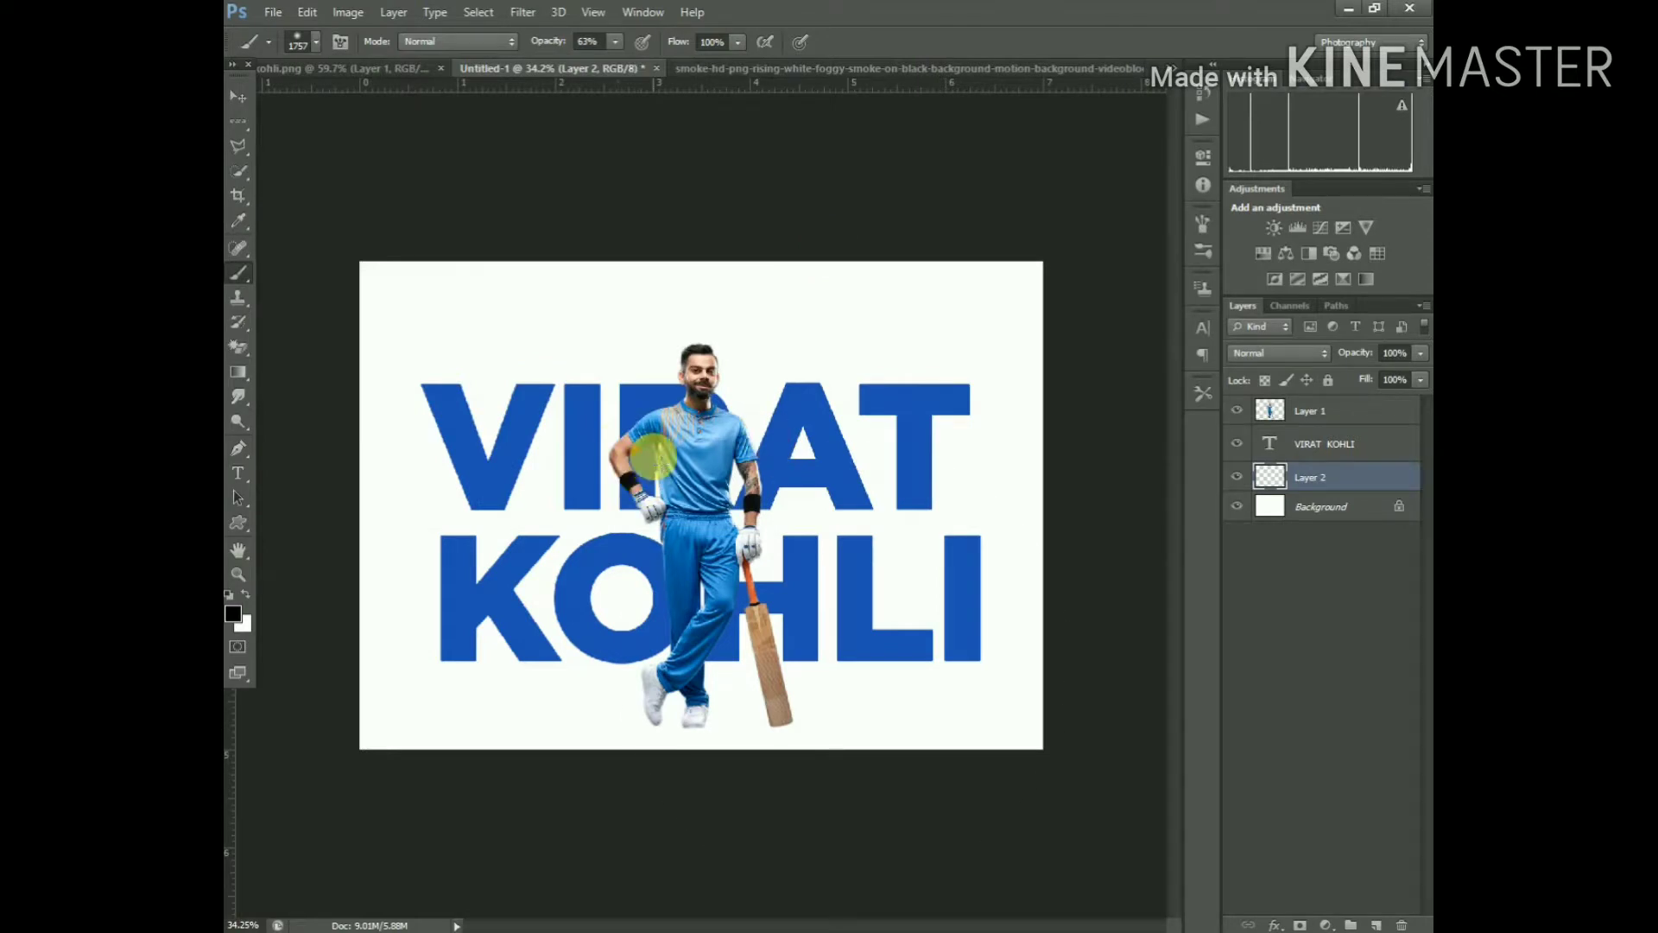
Shrink the brush and paint a 100%-opacity soft black dab above the VI letters
key("bracketleft")
key("bracketleft")
key("bracketleft")
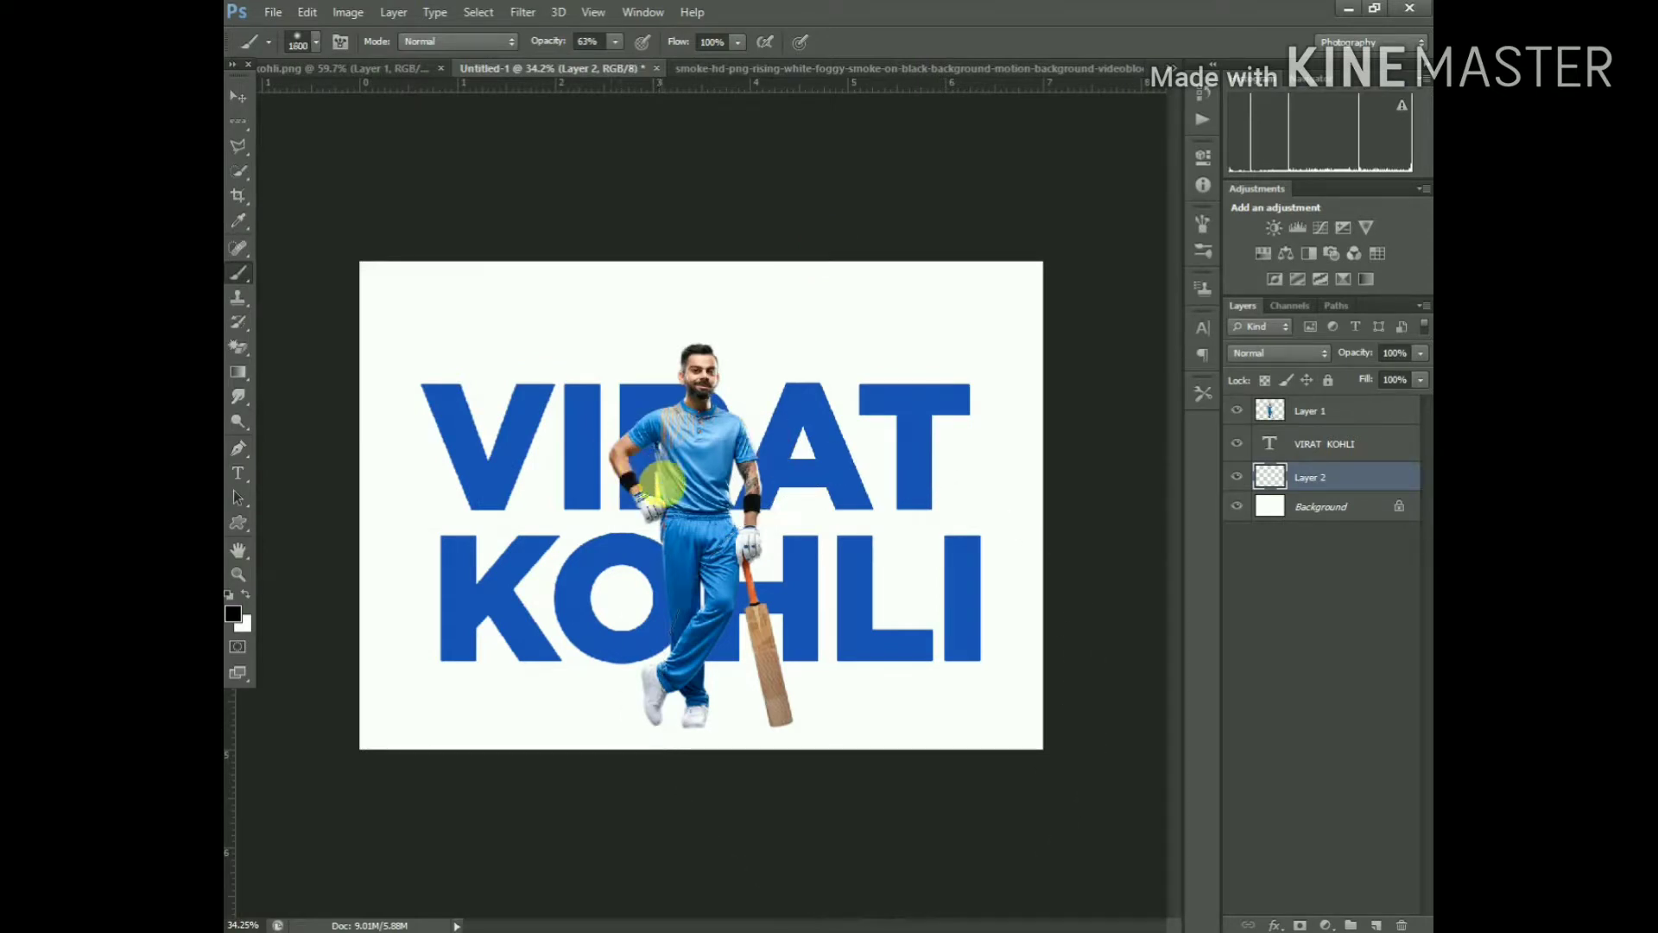
key("bracketleft")
key("bracketleft")
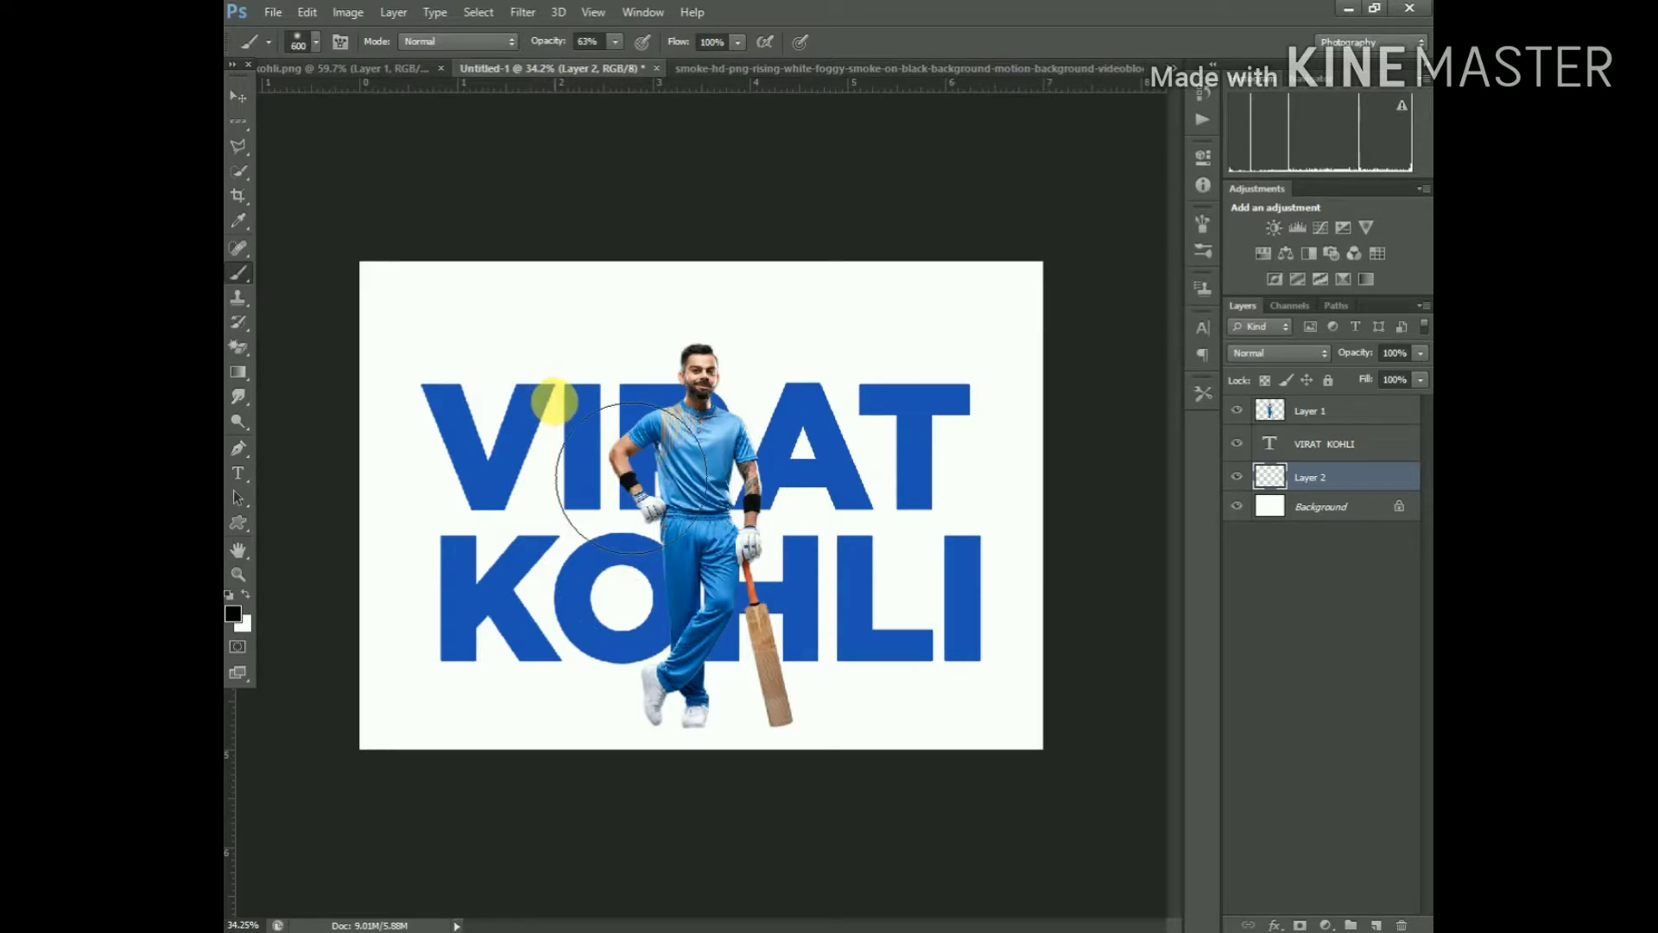
left_click(554, 401)
key("ctrl+z")
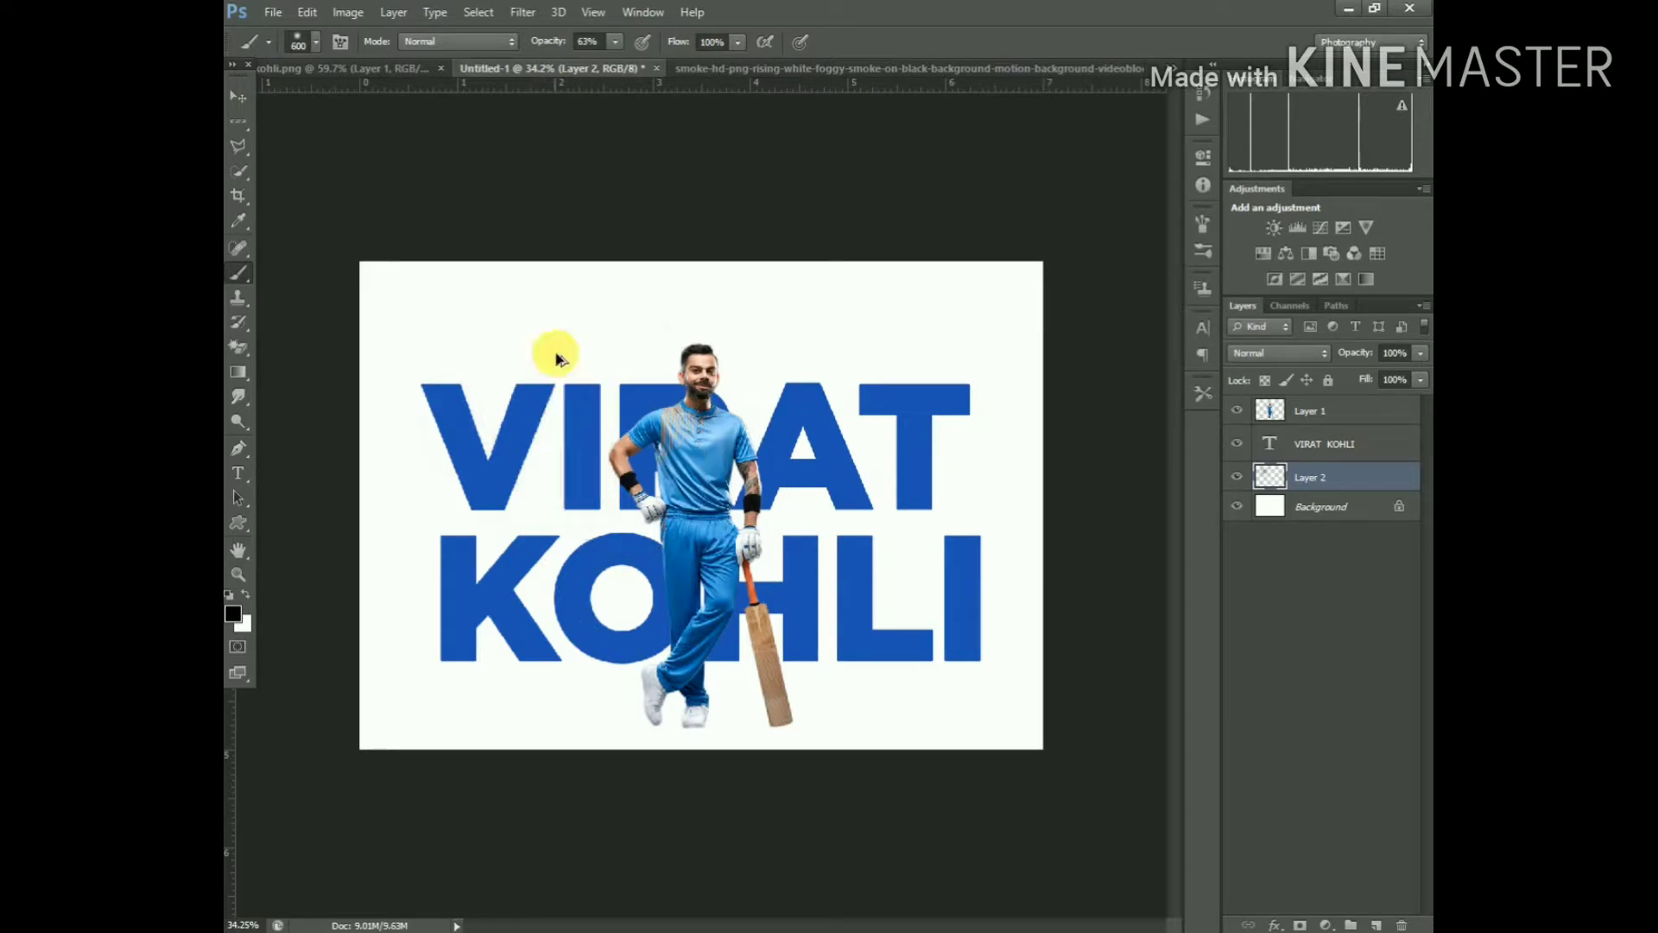
left_click_drag(620, 69, 674, 66)
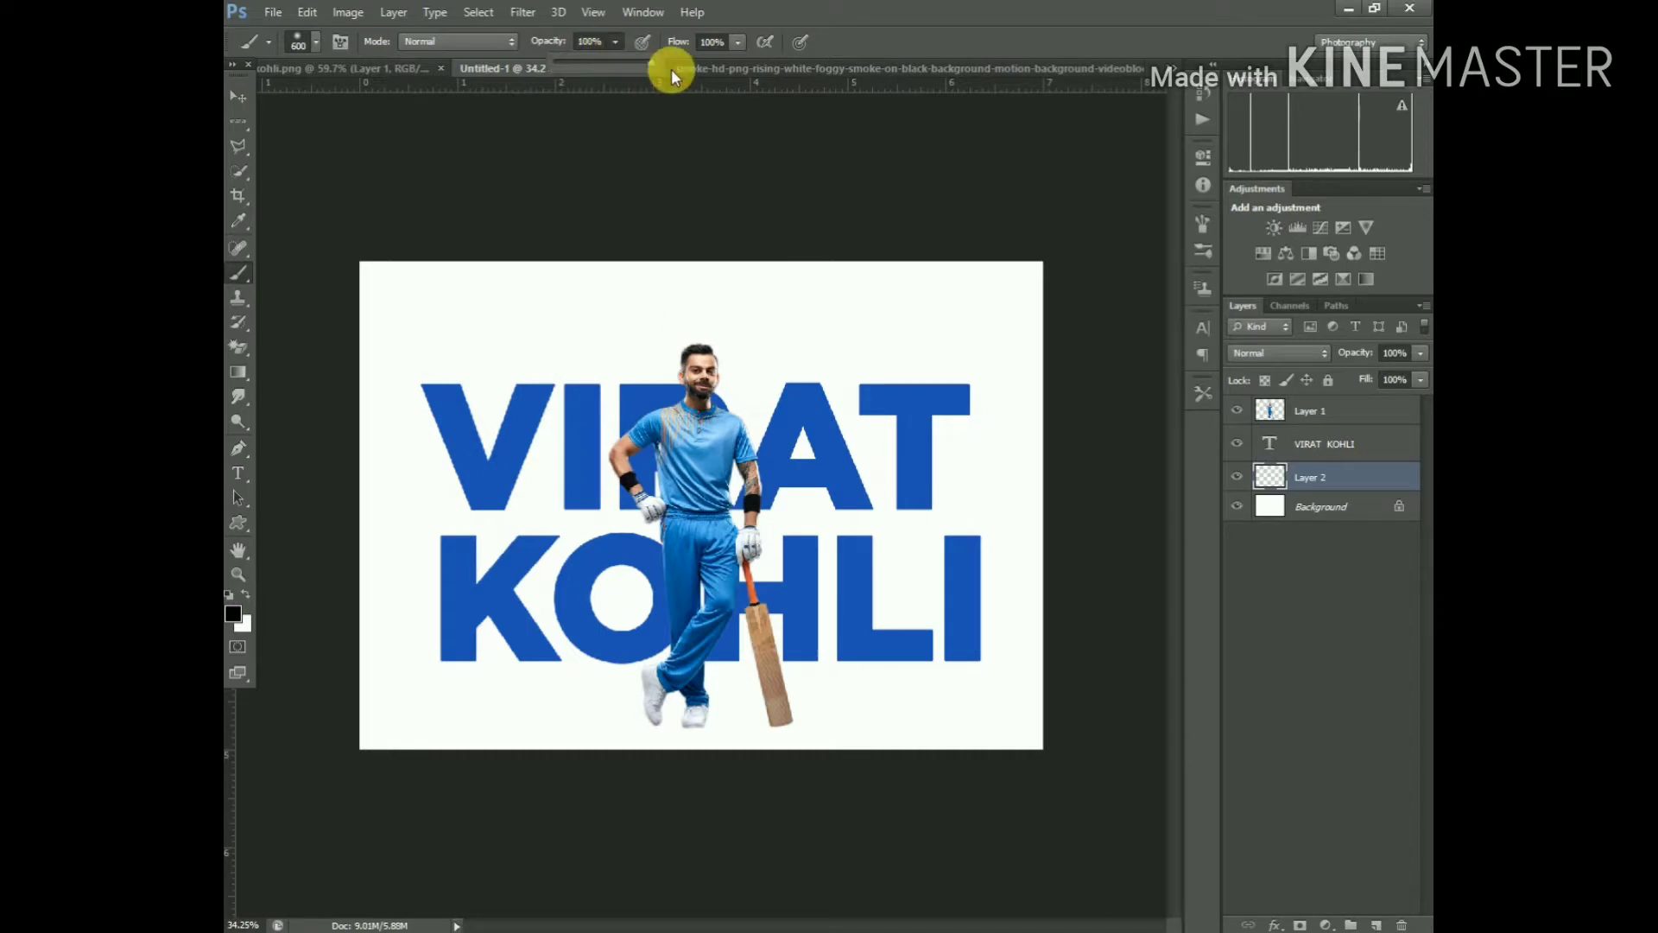
left_click(541, 367)
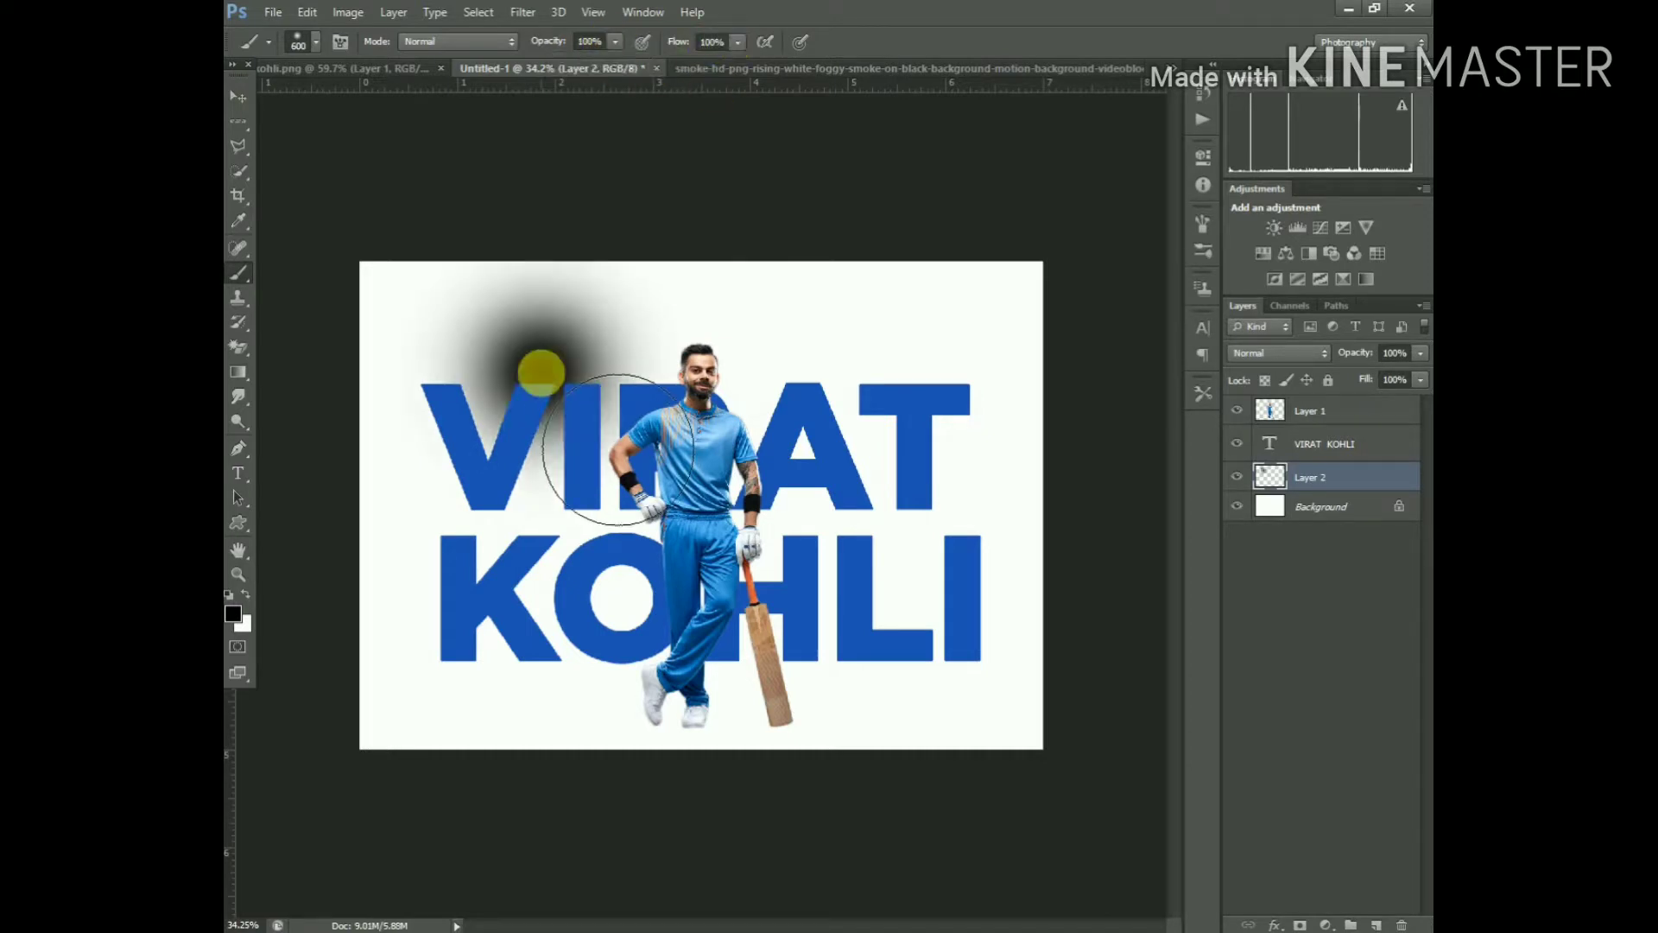
left_click(233, 97)
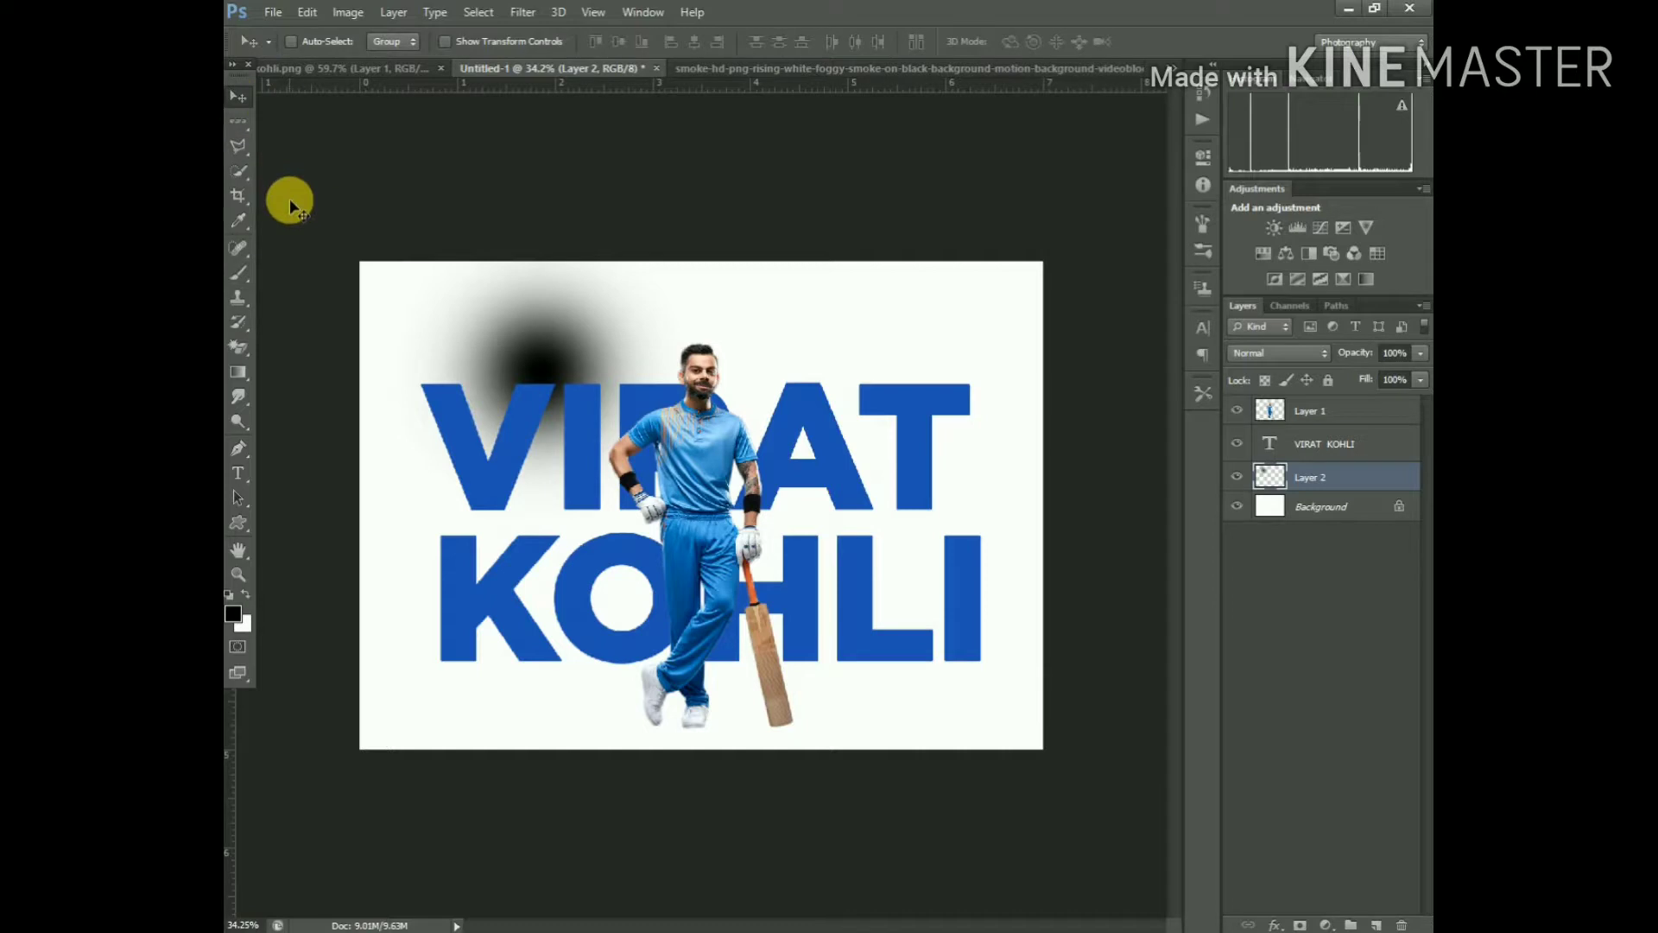
Squash the black dab into a thin streak under the feet, then narrow it to about 80%
key("ctrl+t")
left_click_drag(544, 259, 744, 734)
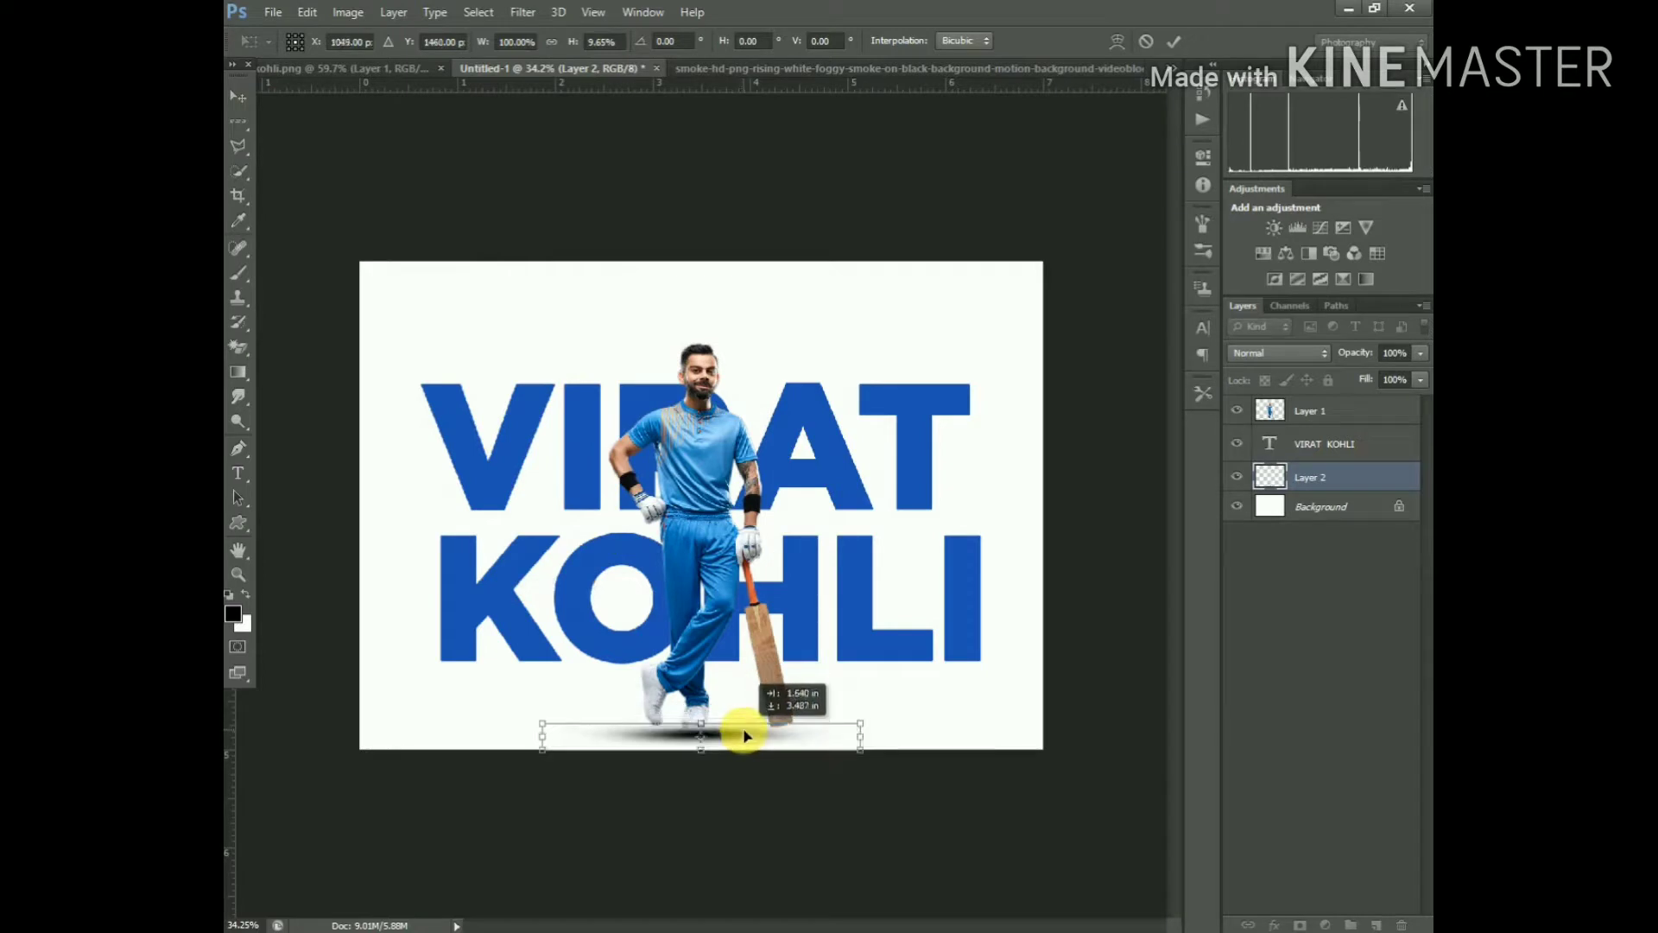
left_click_drag(743, 734, 741, 728)
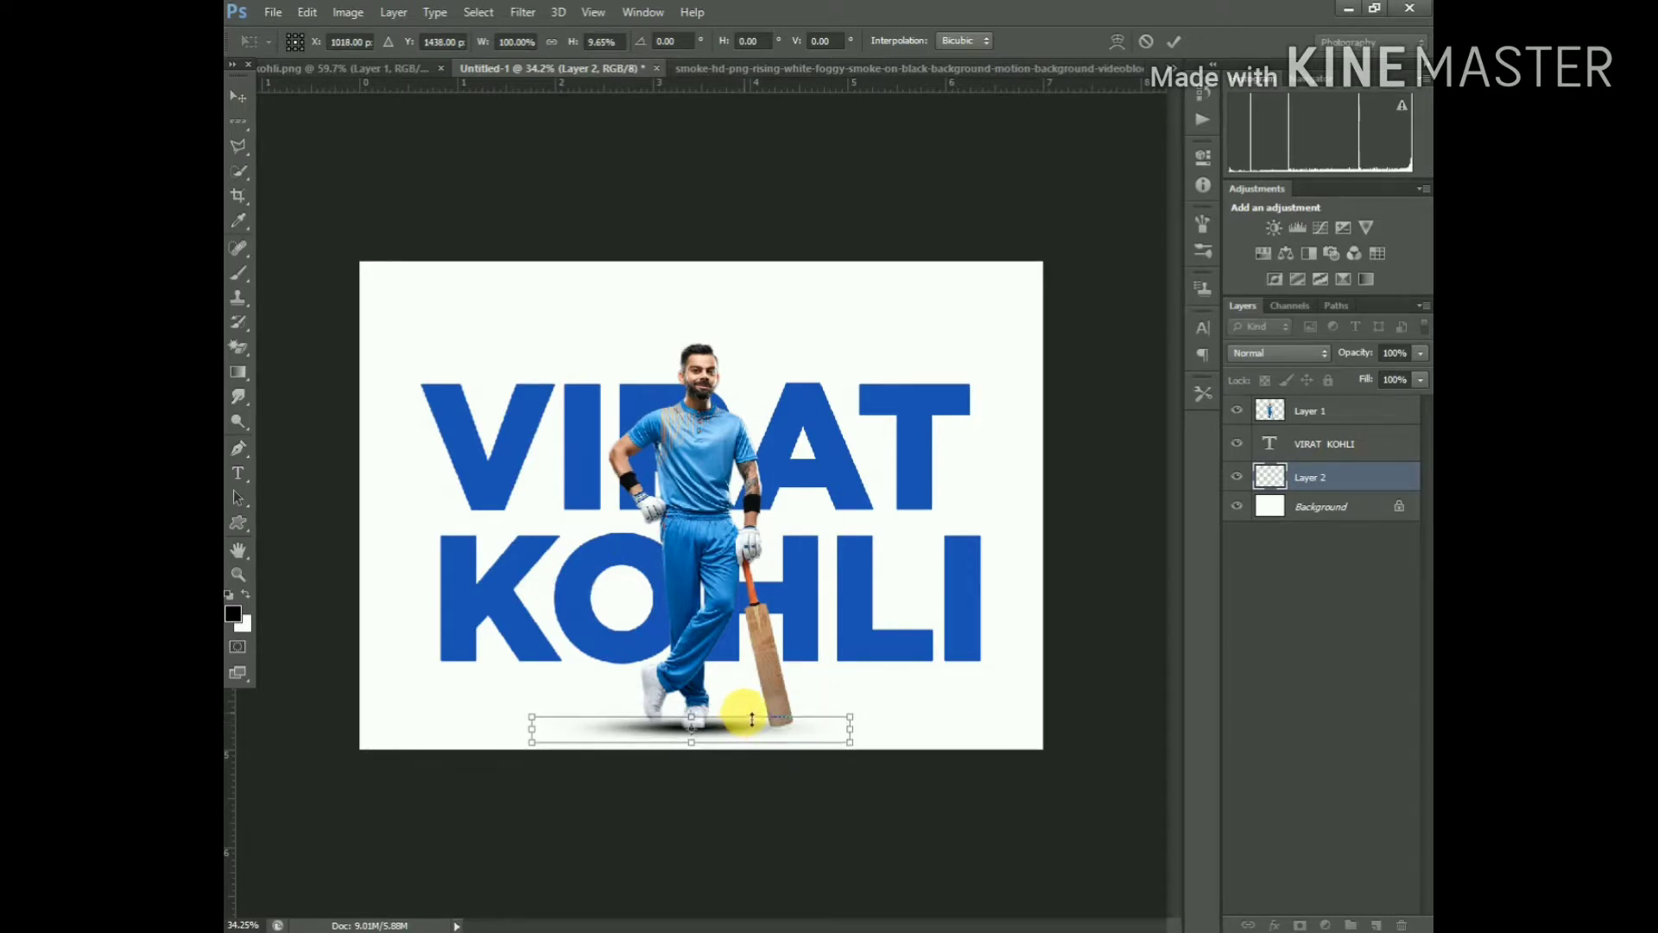
key("Return")
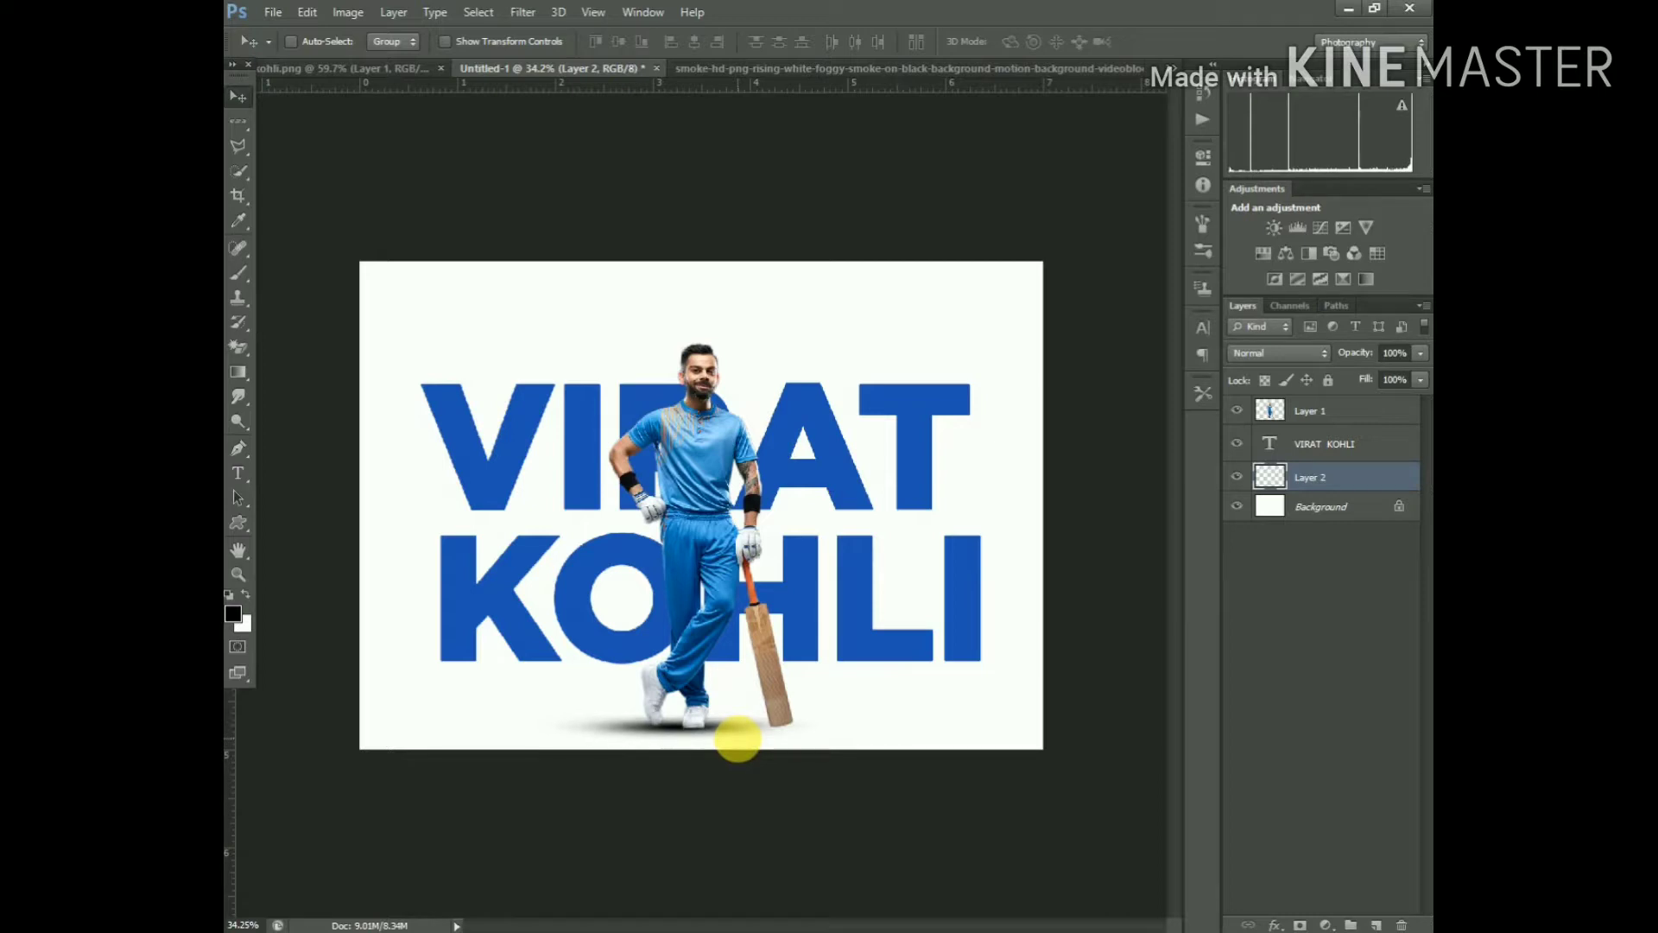
key("ctrl+t")
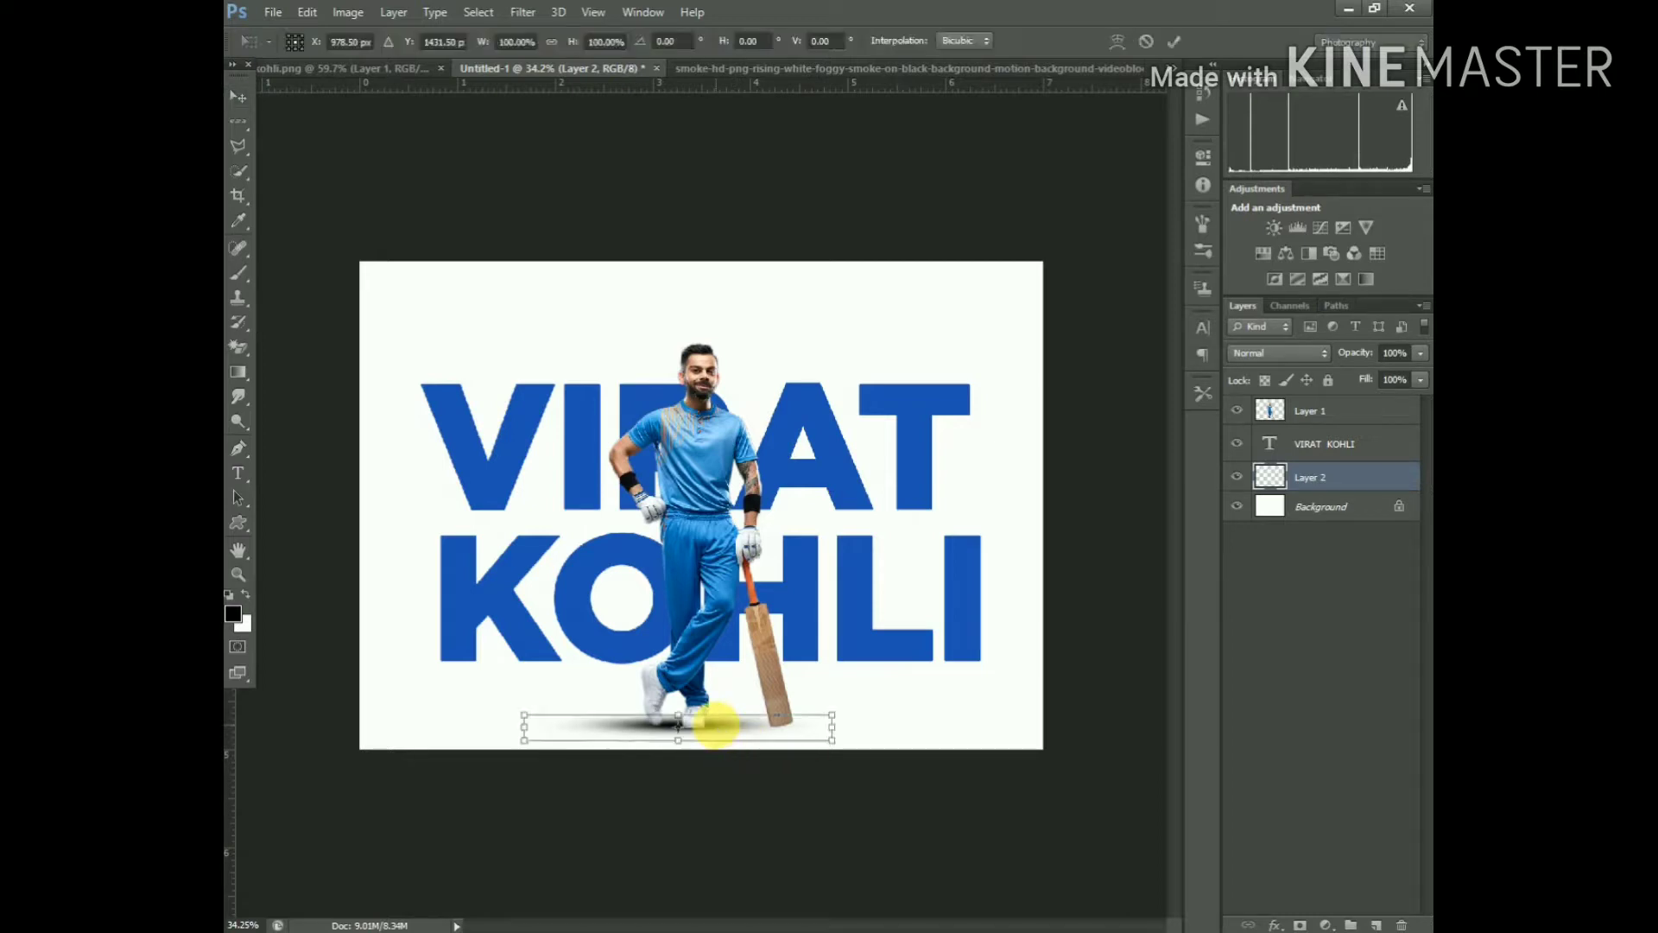
left_click_drag(838, 734, 790, 727)
key("Return")
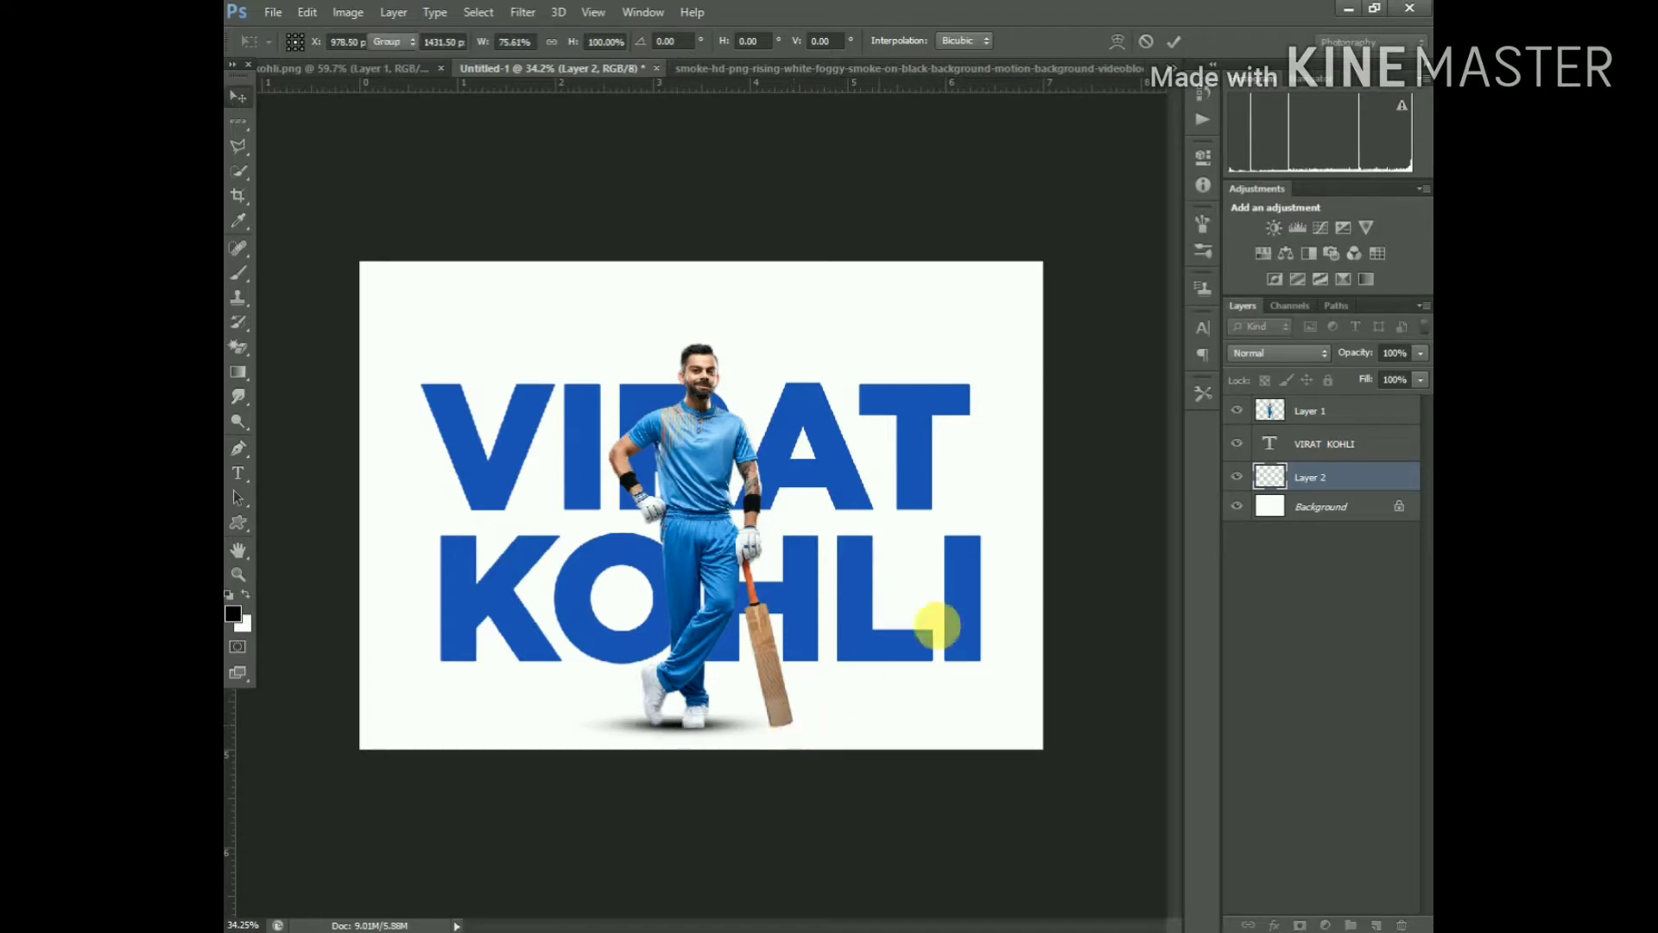
Lower the shadow layer's opacity to 92%
left_click(1424, 352)
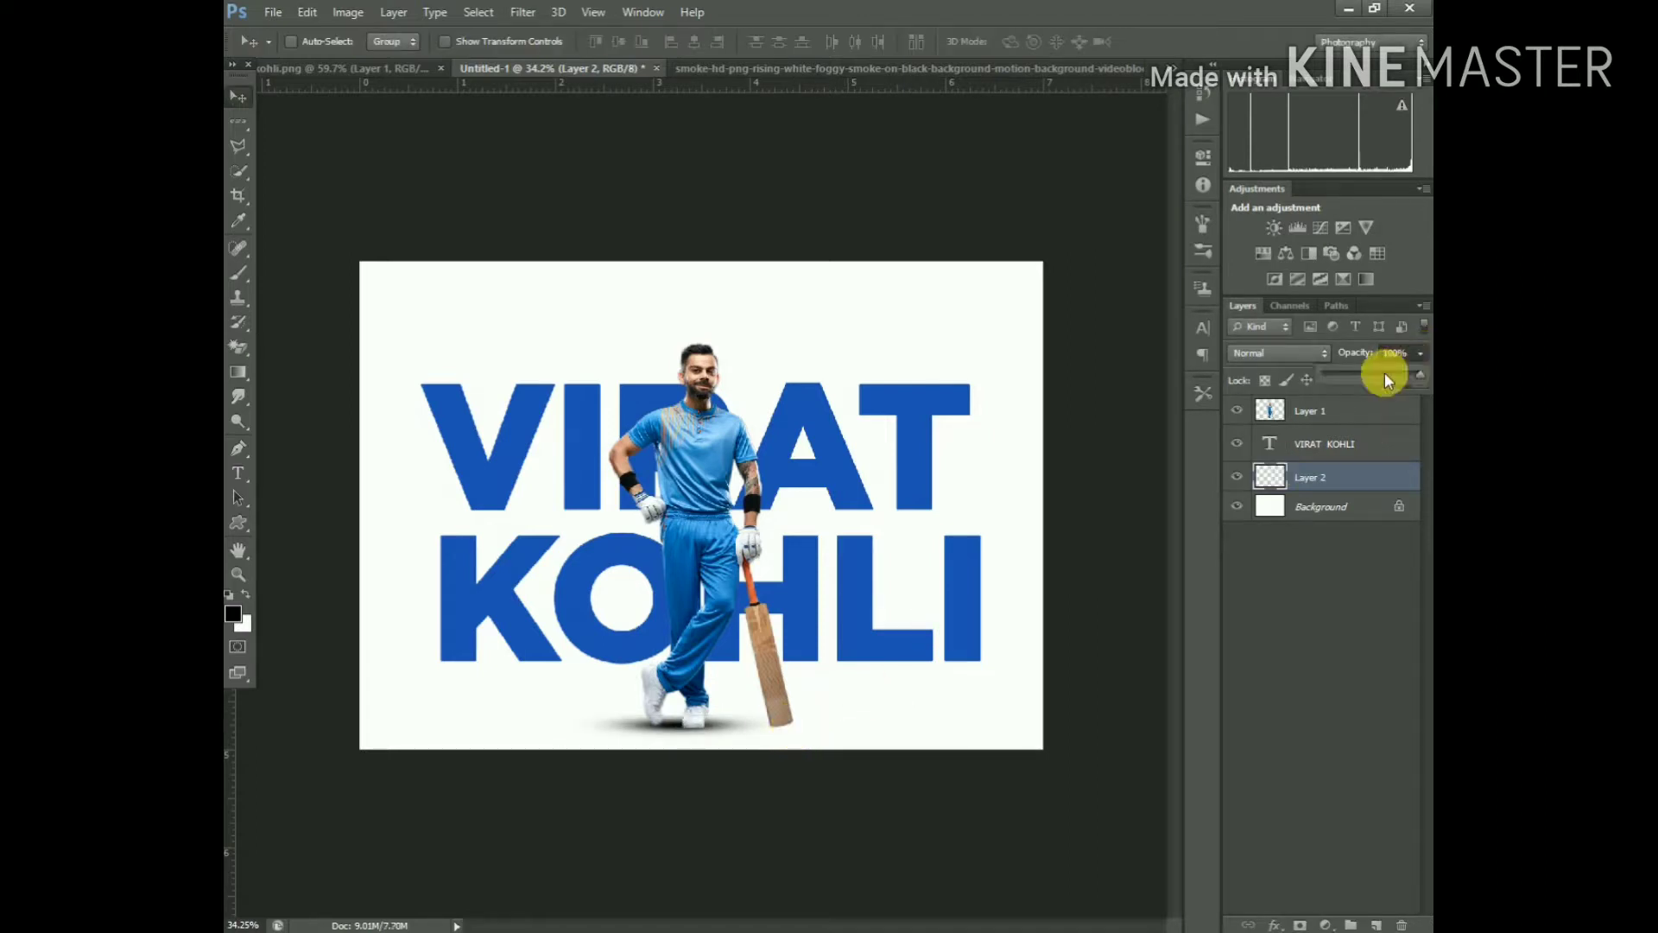
left_click_drag(1393, 376, 1399, 377)
left_click(1359, 626)
scroll(1215, 510, "up", 1)
Duplicate the Layer 2 shadow, narrow the copy, and place it beneath the bat's tip
left_click(1300, 479)
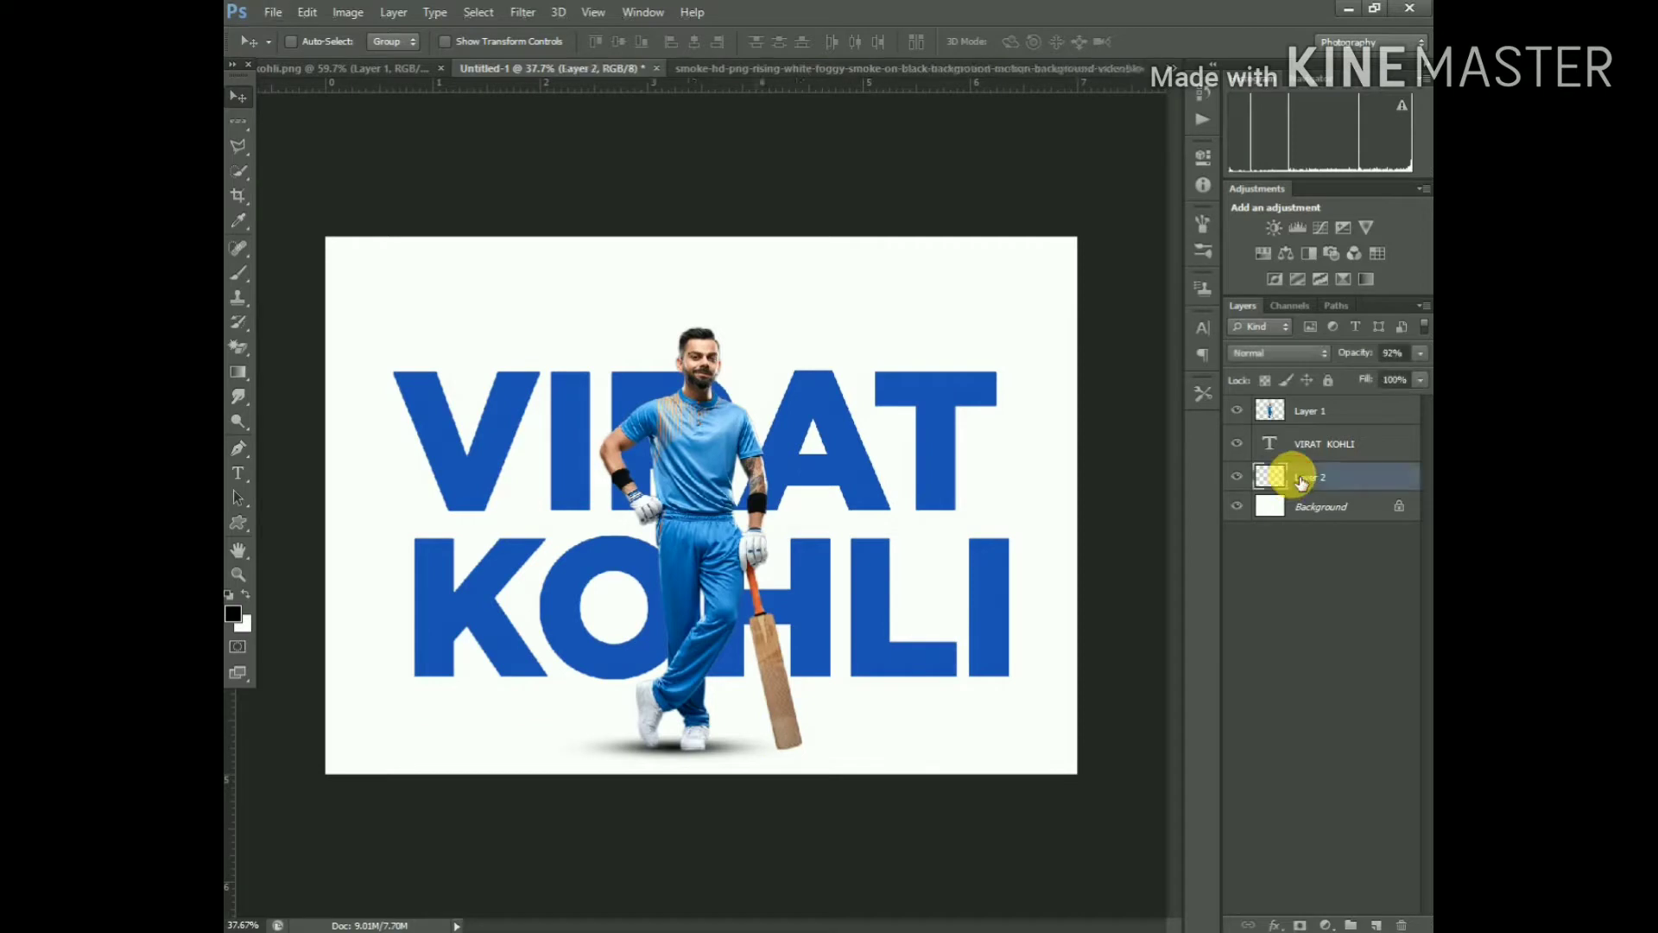
key("ctrl+j")
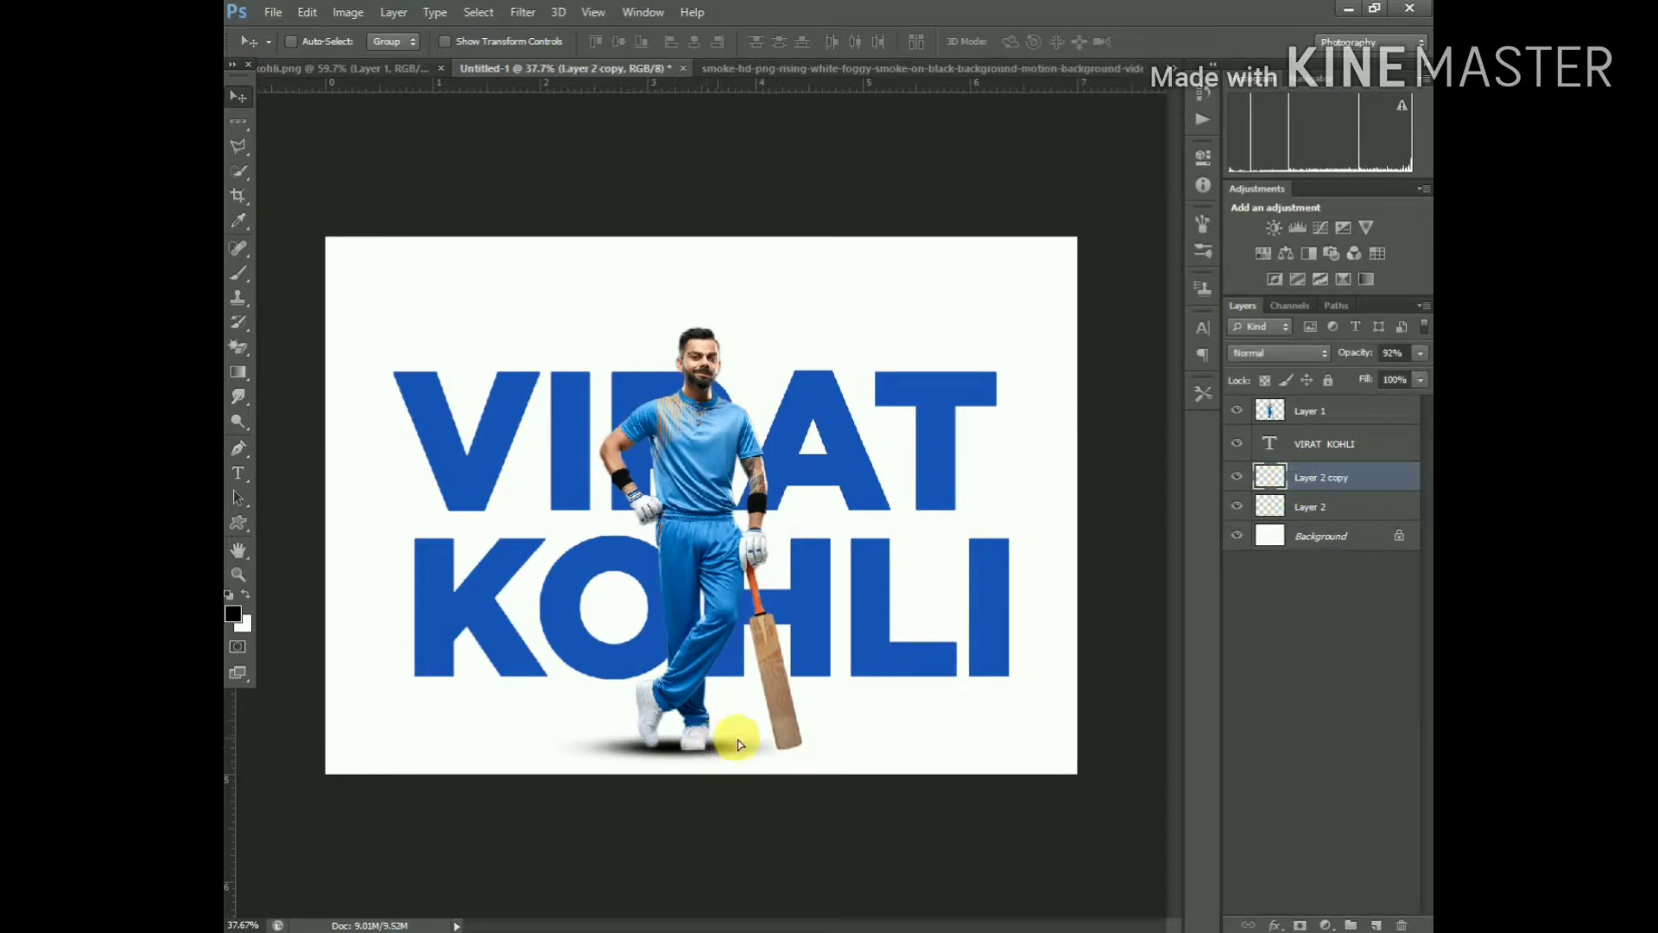
left_click_drag(739, 745, 802, 748)
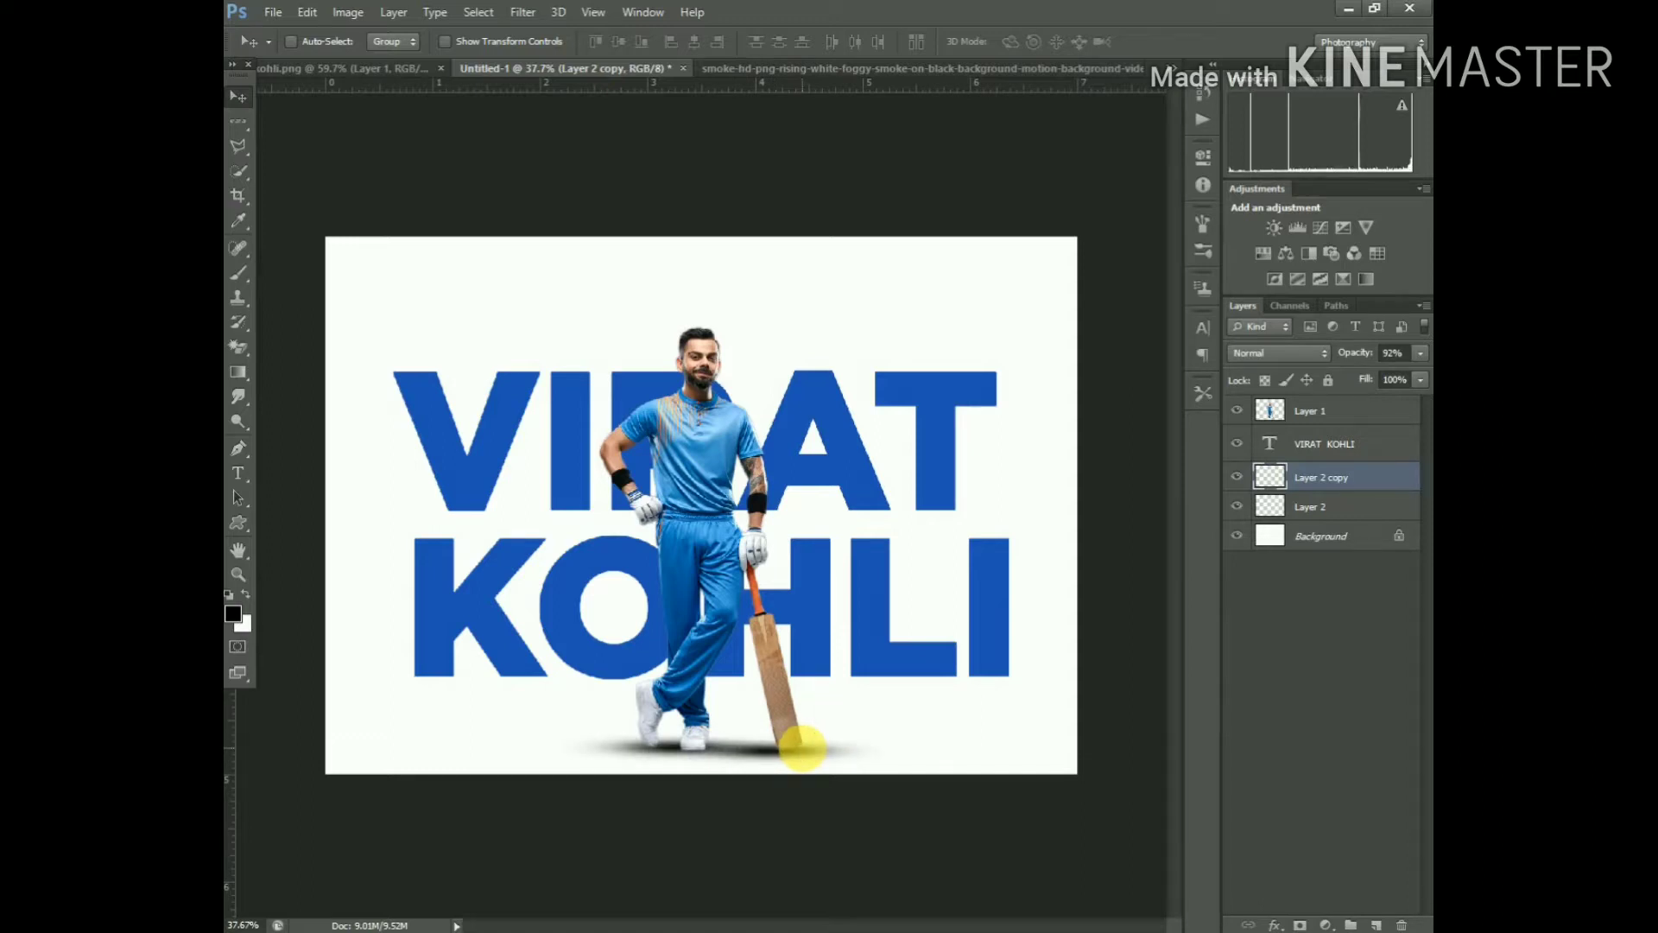
key("ctrl+t")
left_click_drag(899, 753, 842, 753)
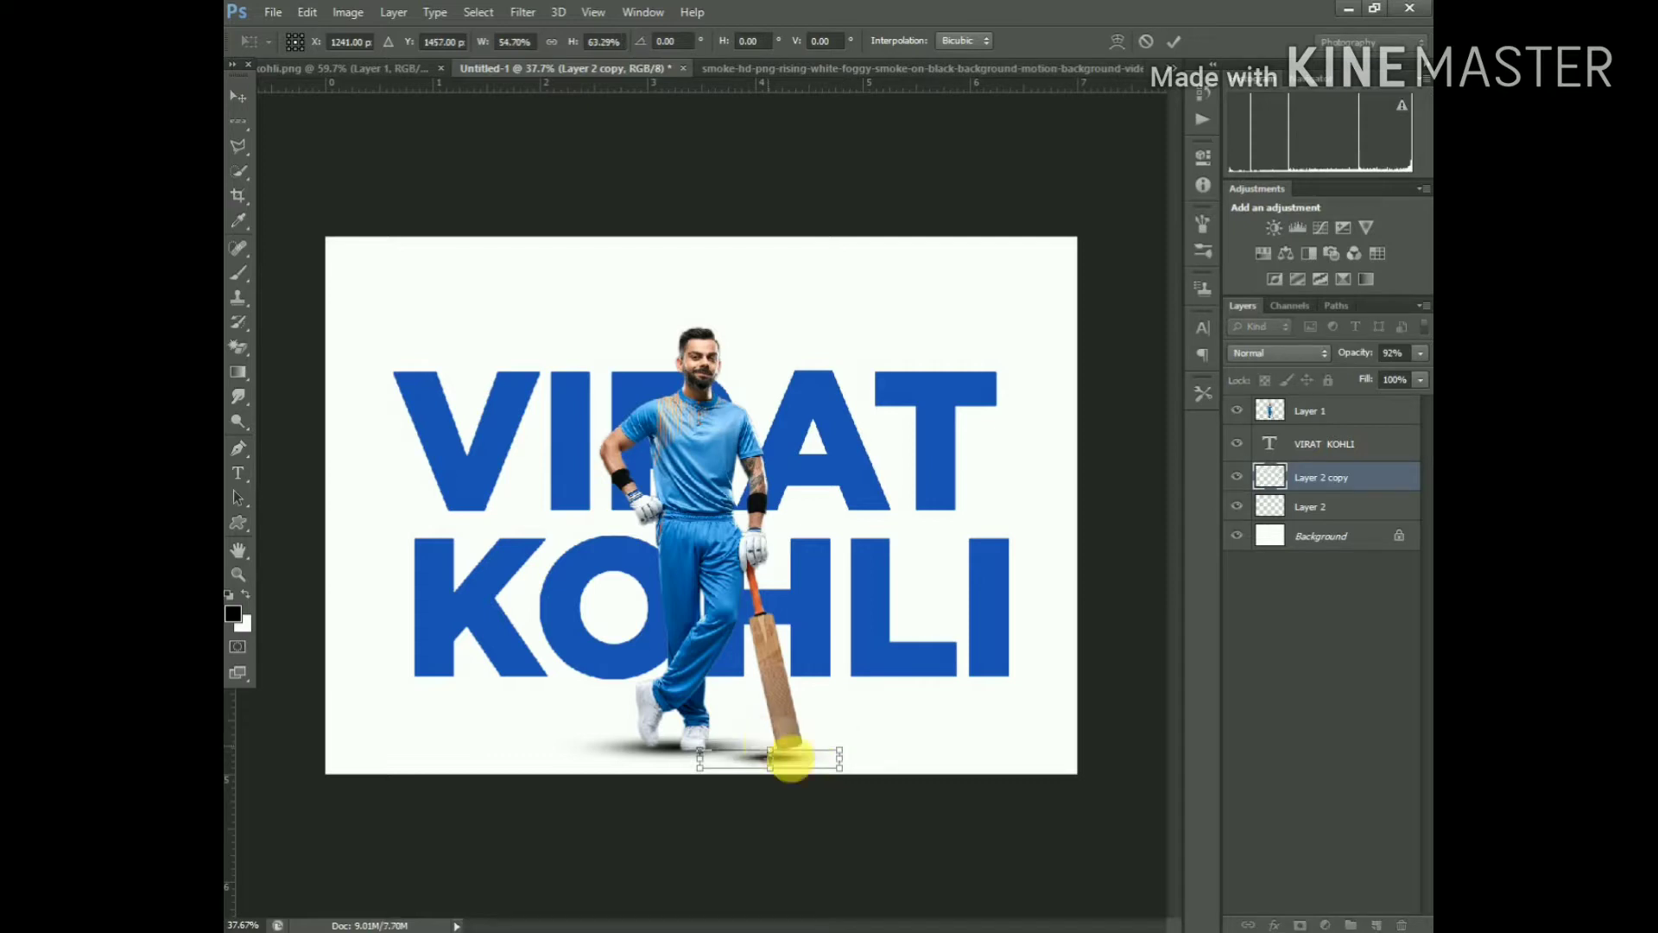
key("Return")
left_click_drag(795, 740, 813, 757)
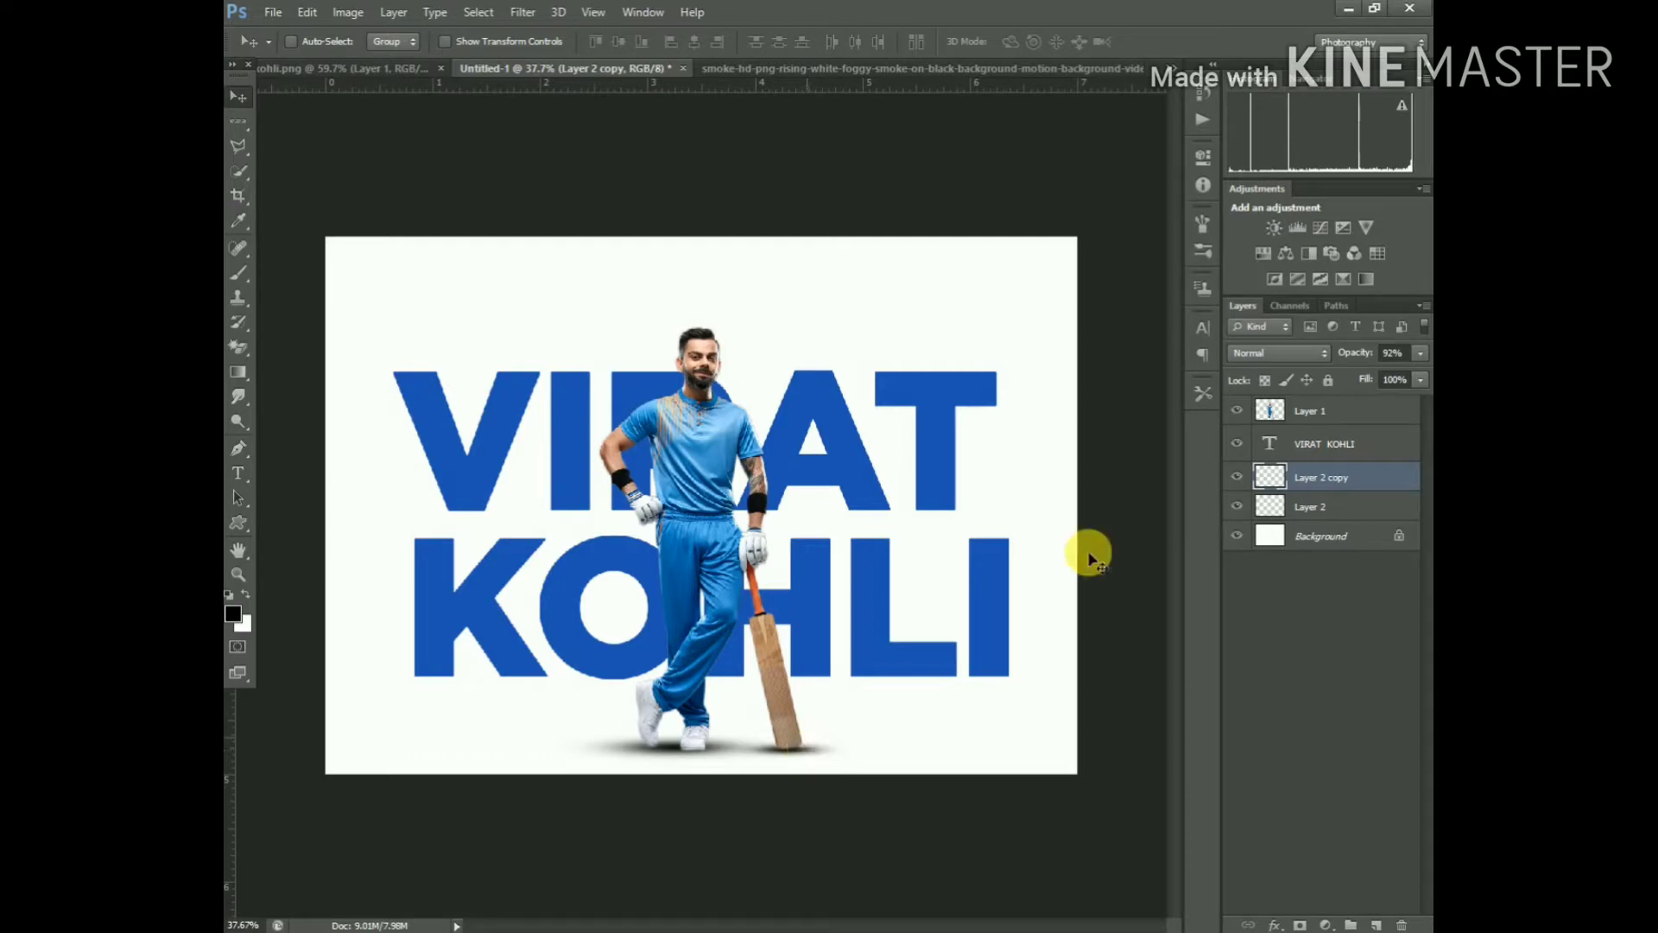
Soften the shadow copy with a Gaussian Blur of about 5.5 pixels
left_click(525, 12)
mouse_move(622, 204)
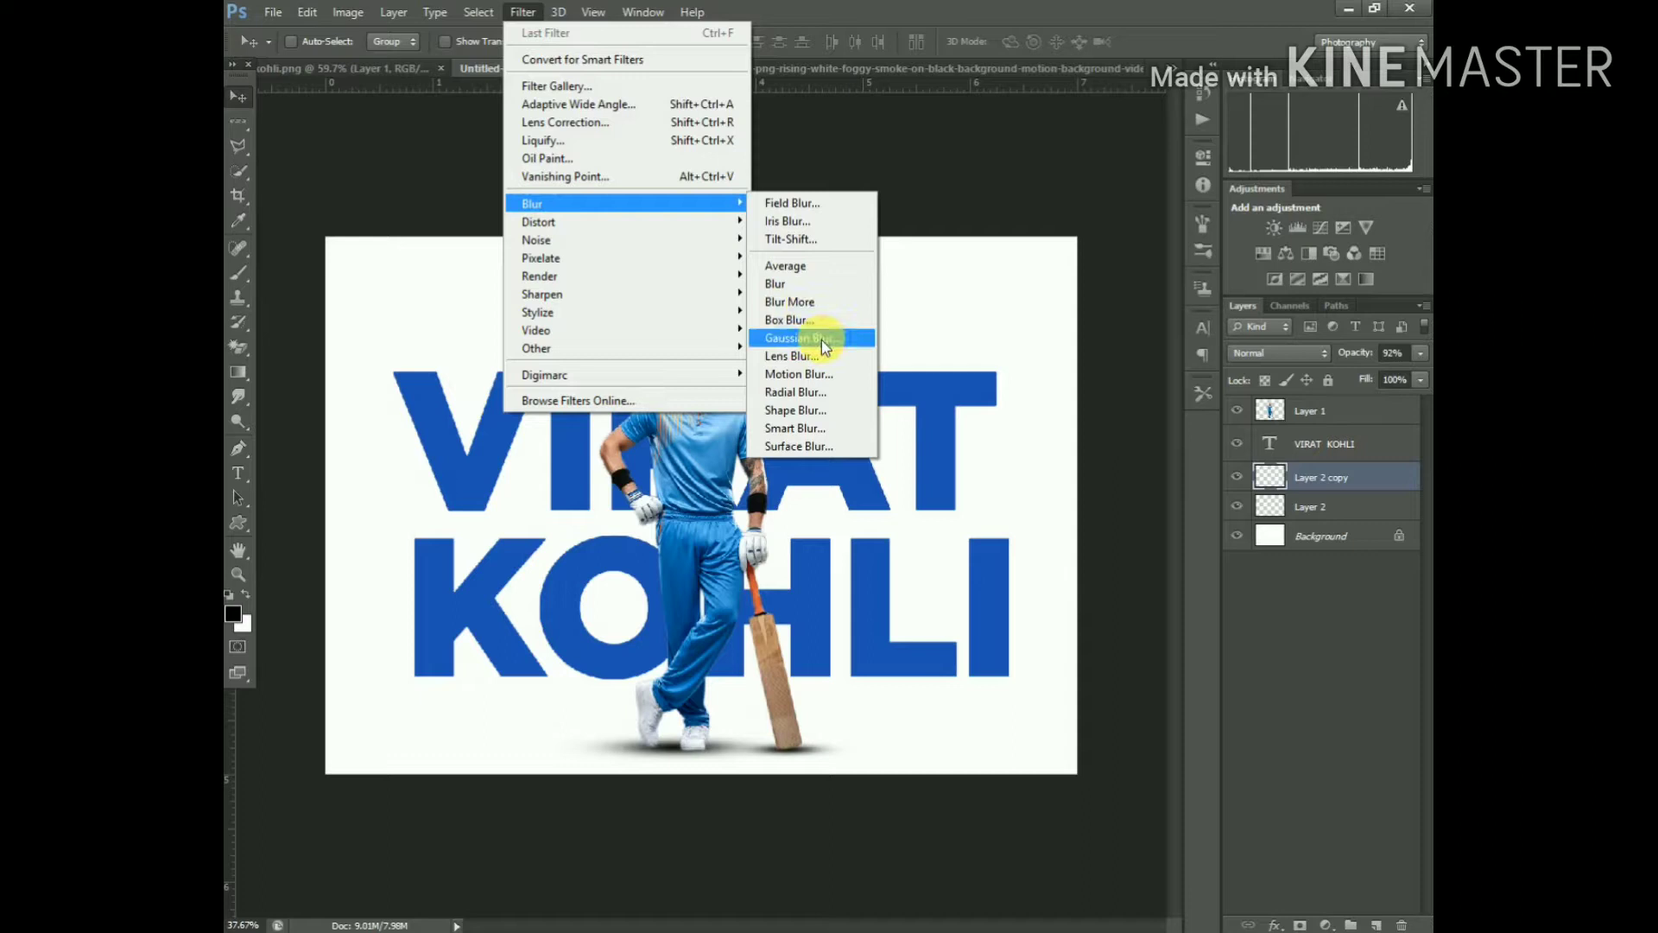
left_click(821, 339)
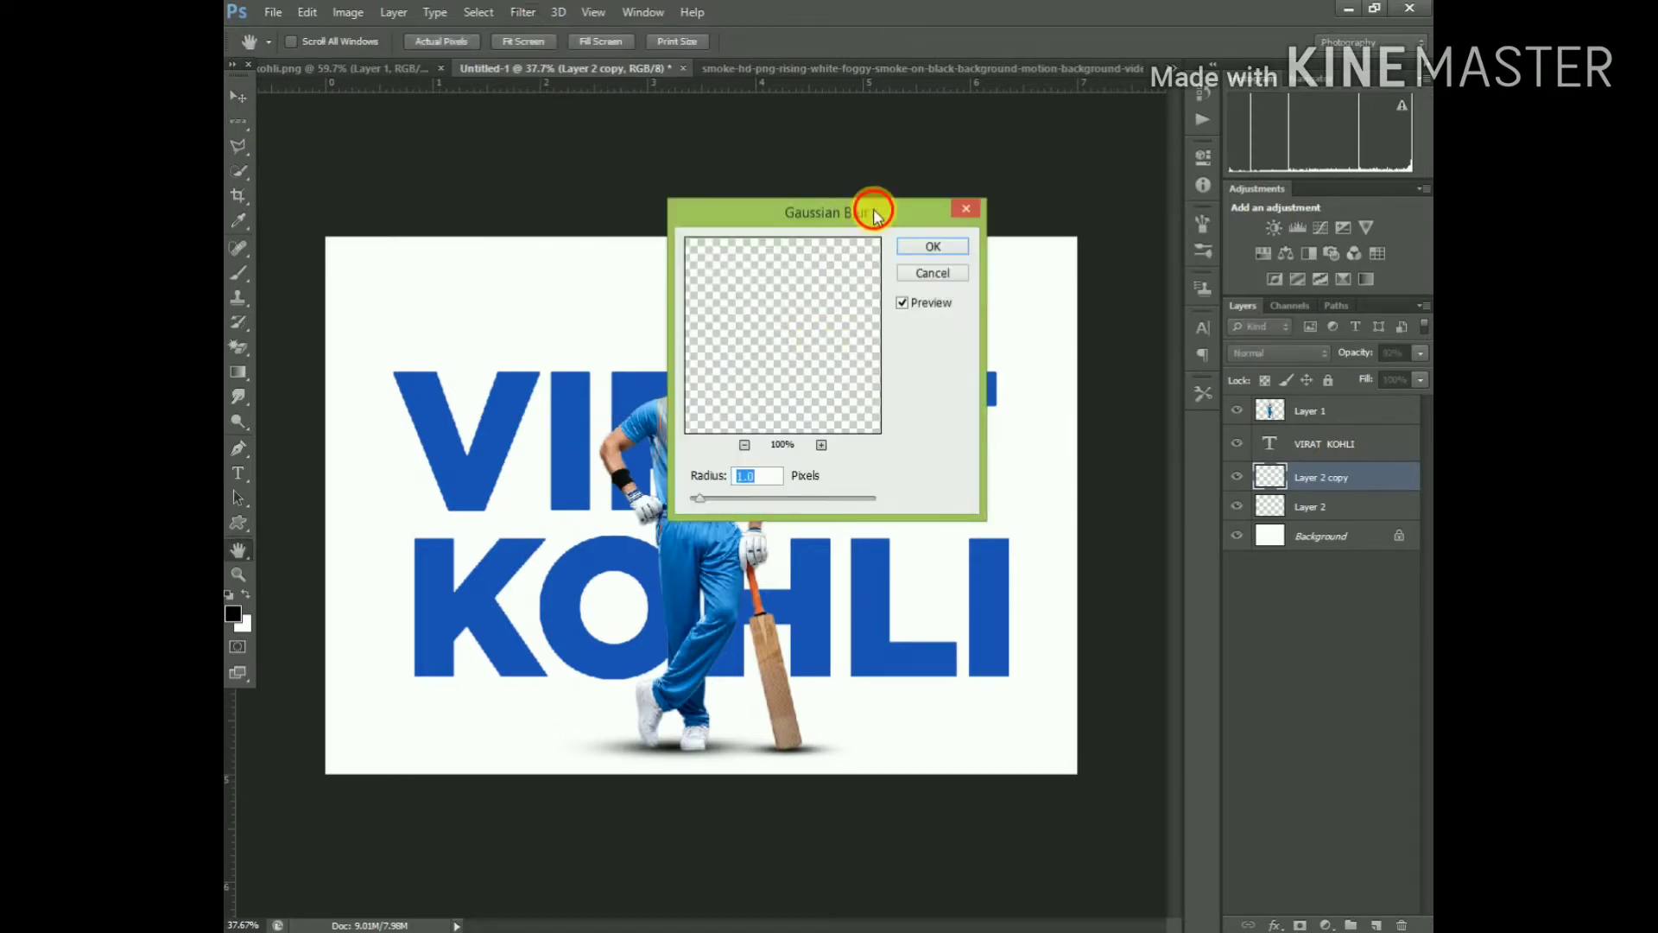
left_click_drag(873, 210, 1184, 212)
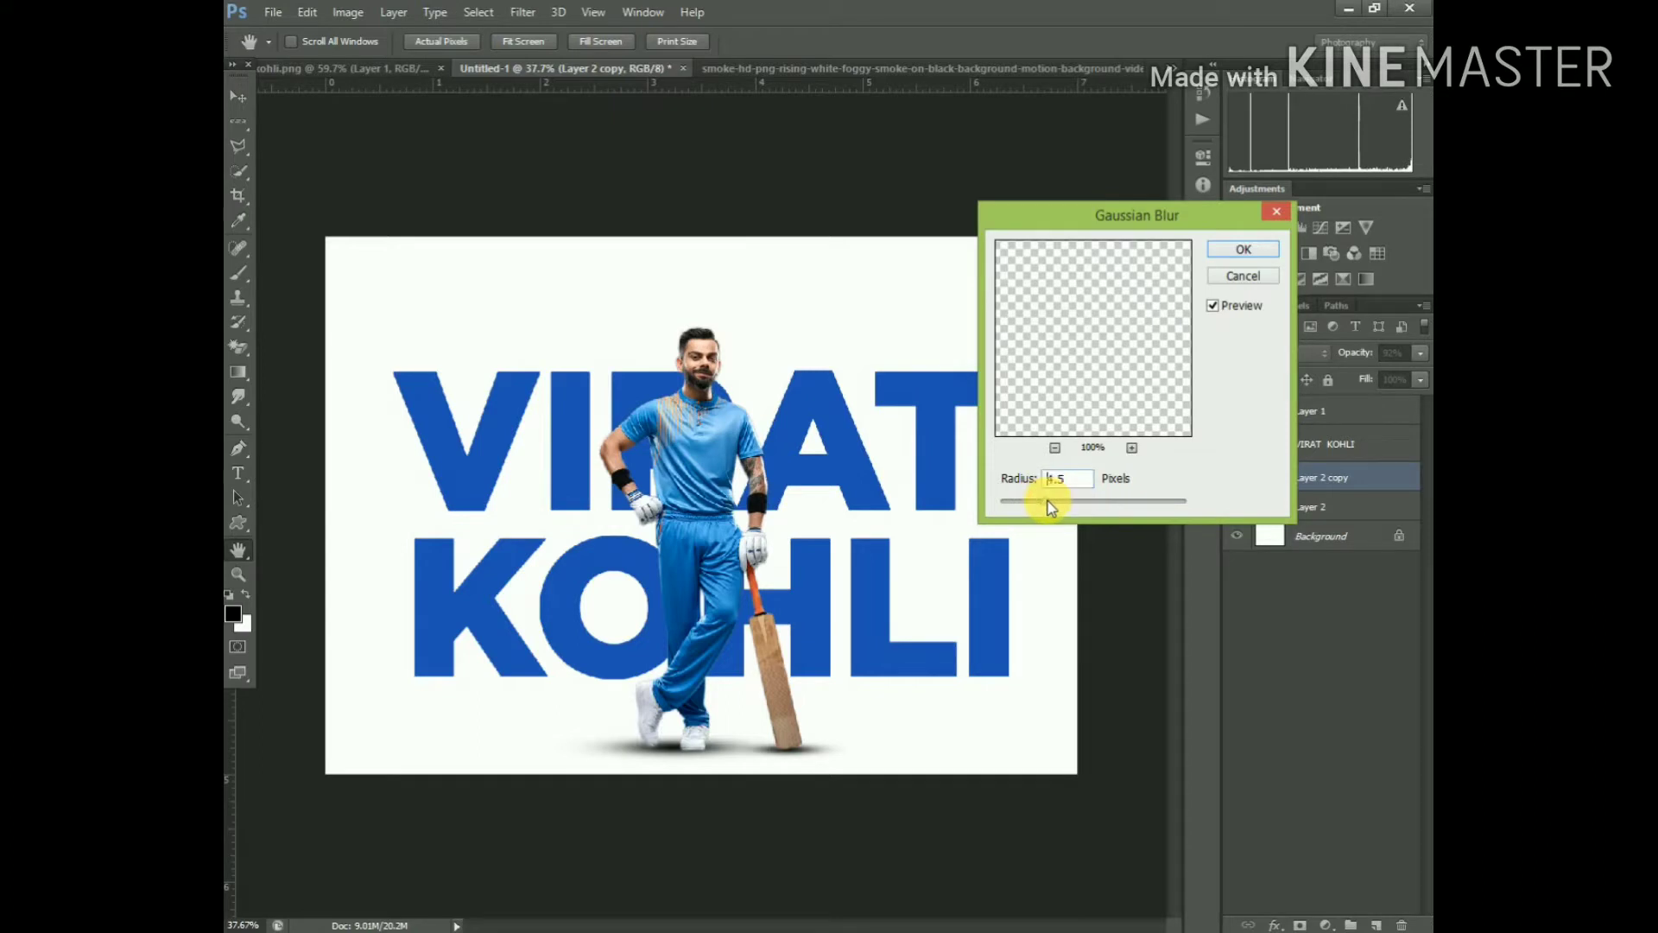
key("Return")
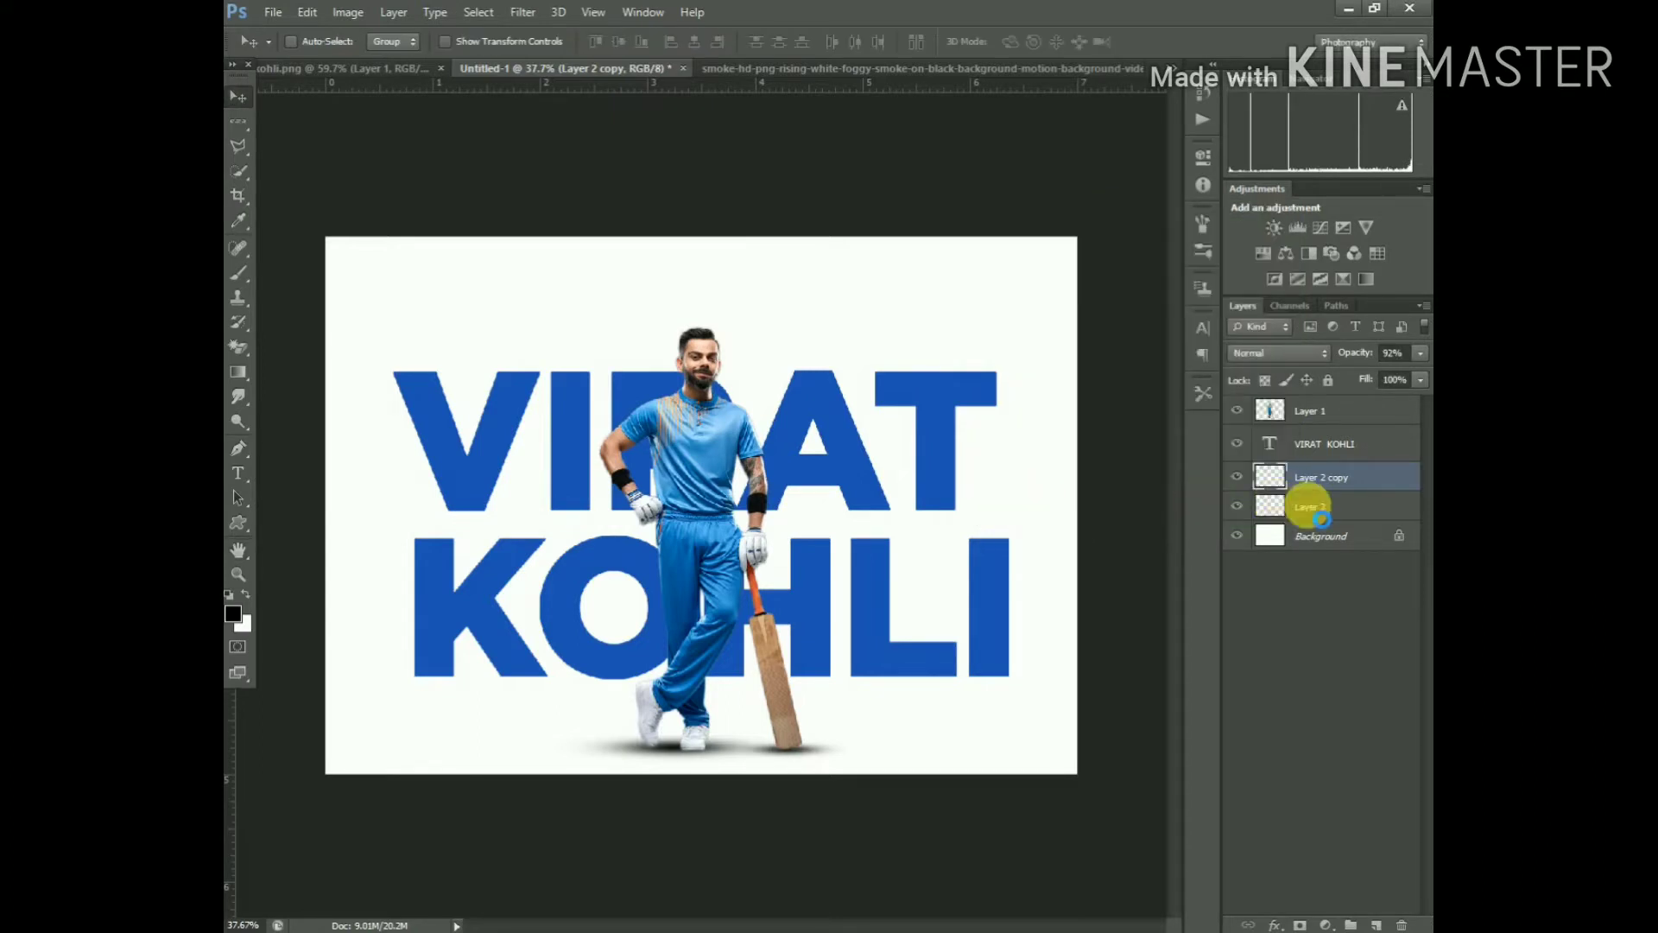
Apply a 4.5-pixel Gaussian Blur to the original Layer 2 foot shadow
left_click(1329, 514)
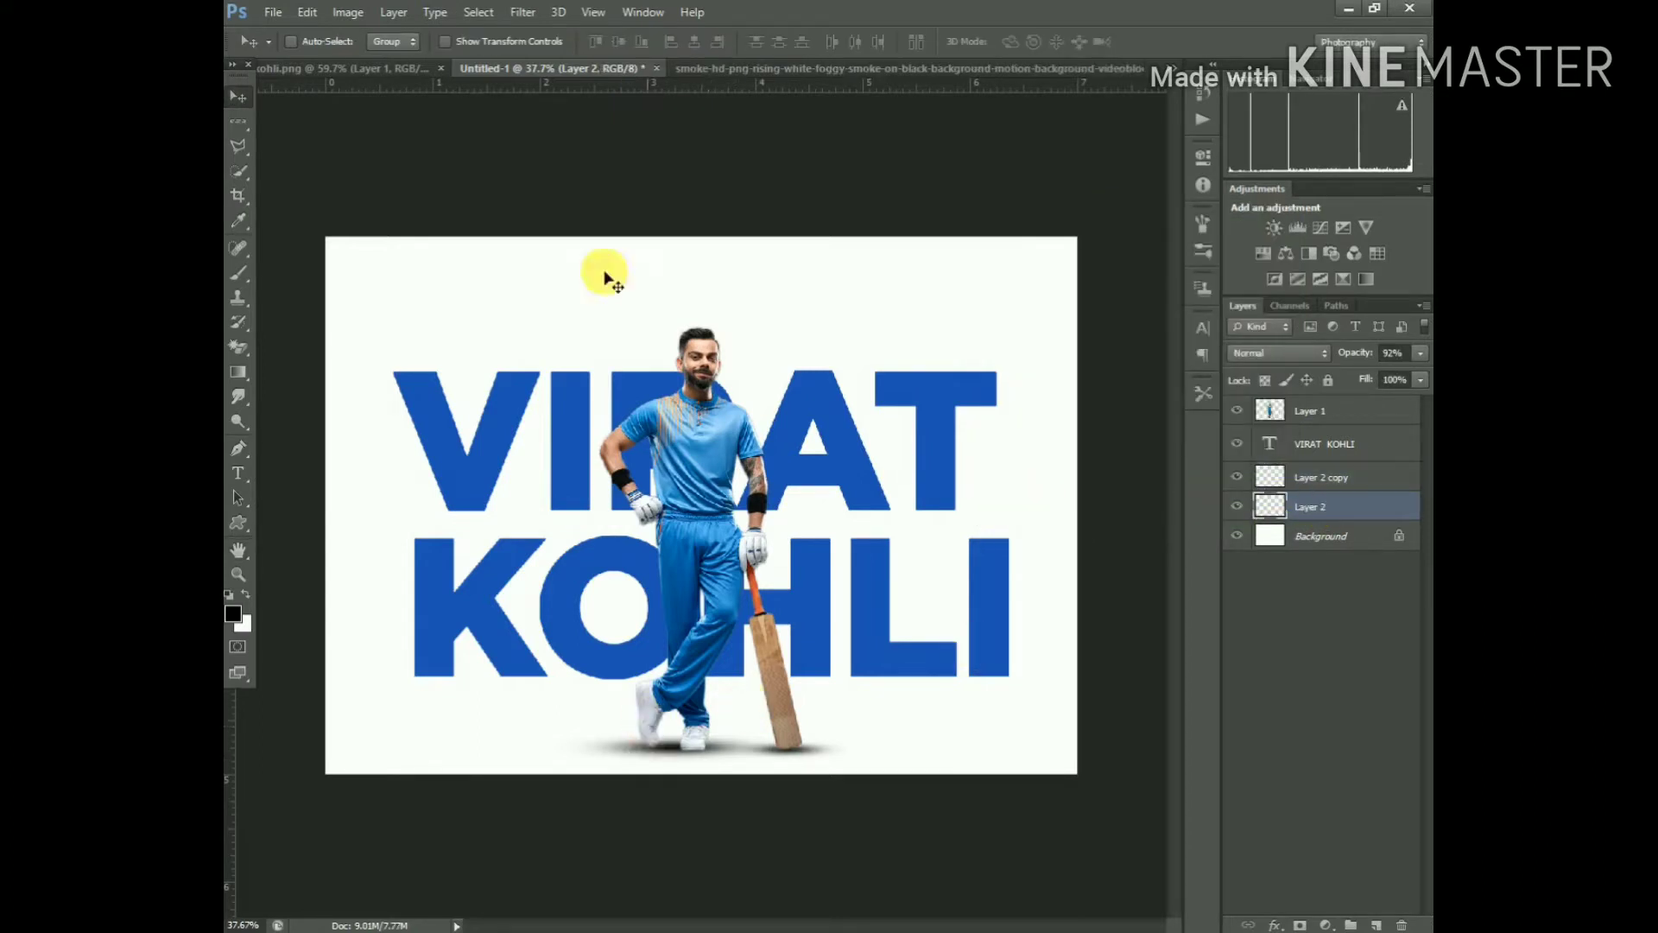
left_click(517, 15)
mouse_move(532, 204)
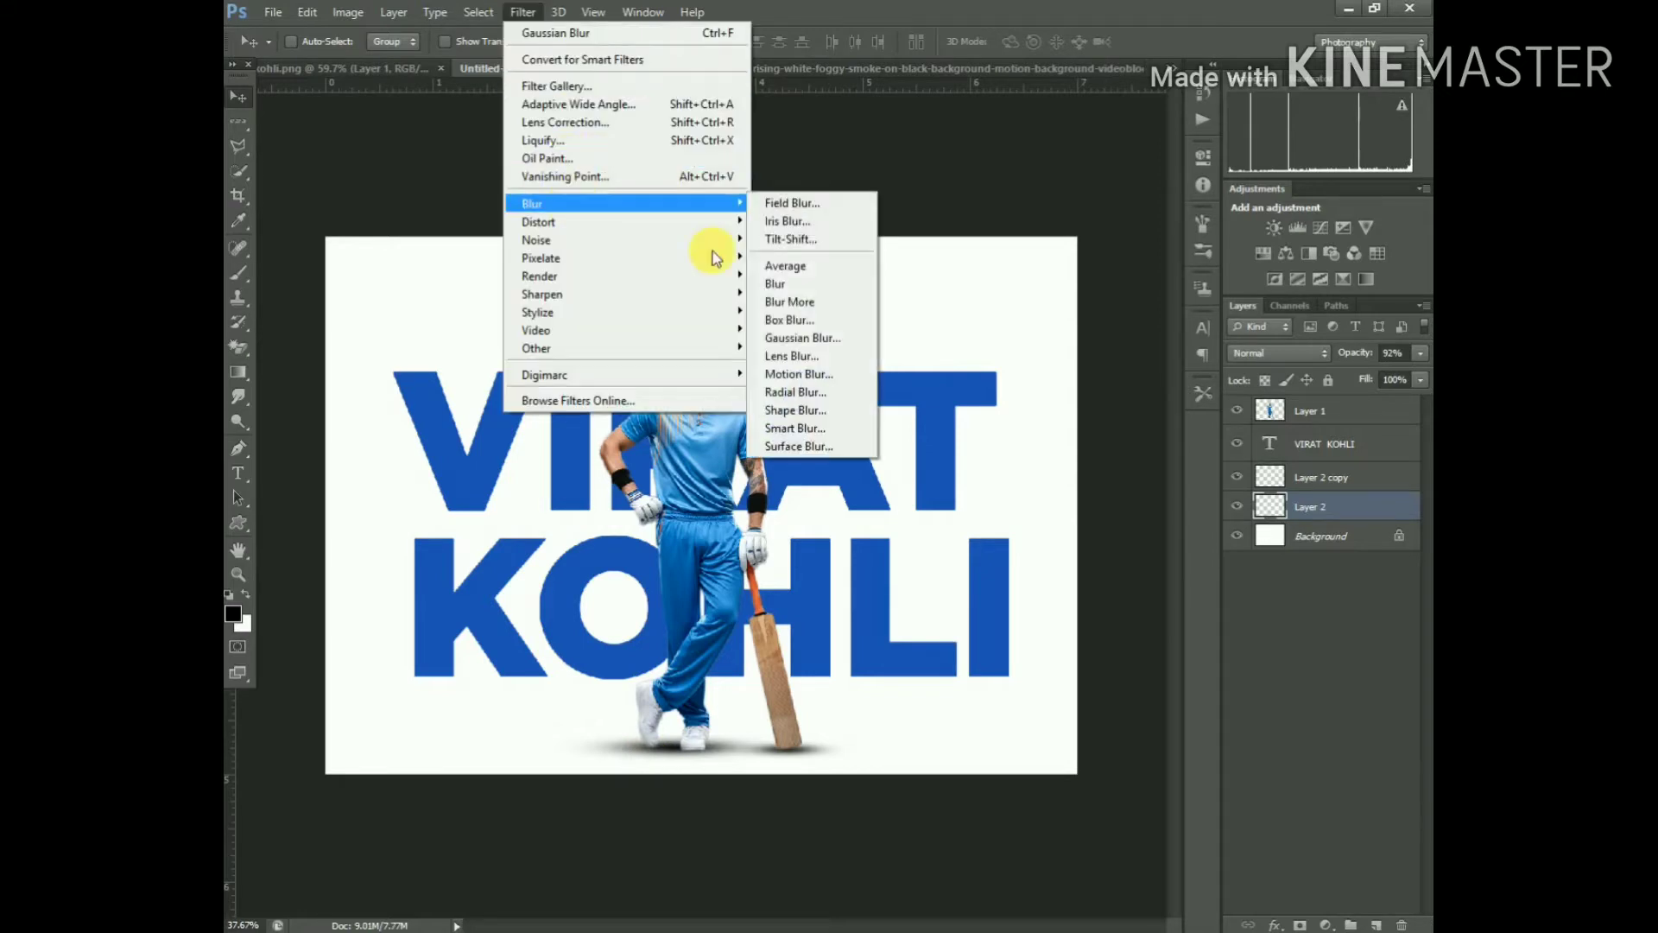
left_click(803, 338)
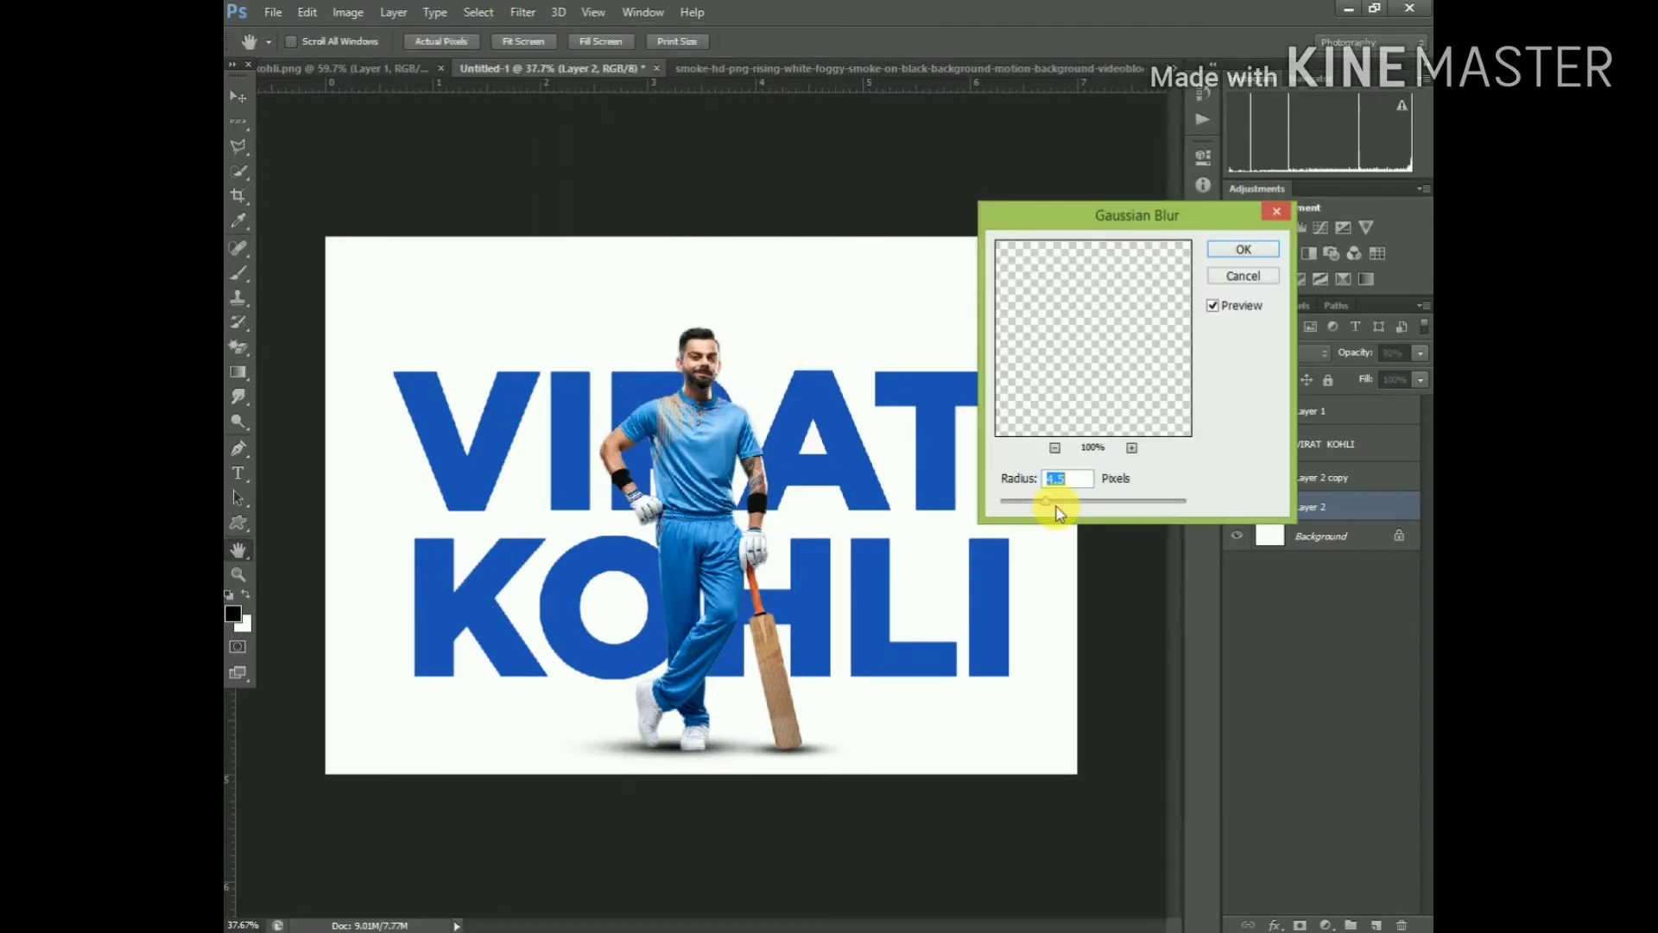
key("Return")
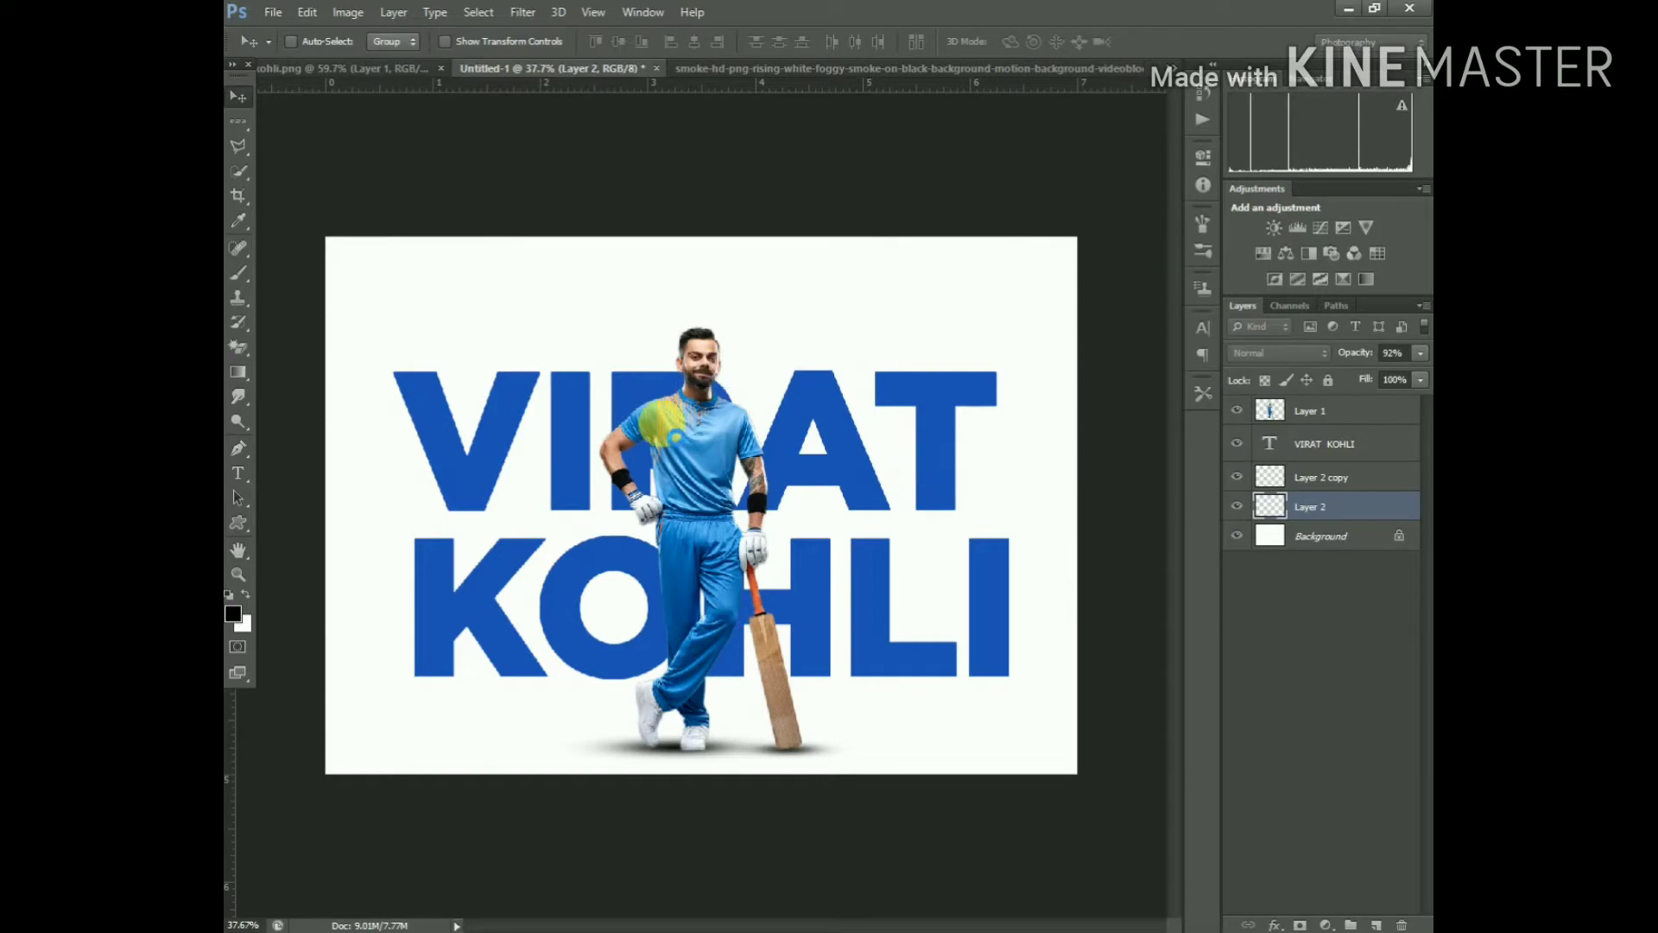
scroll(695, 294, "up", 3)
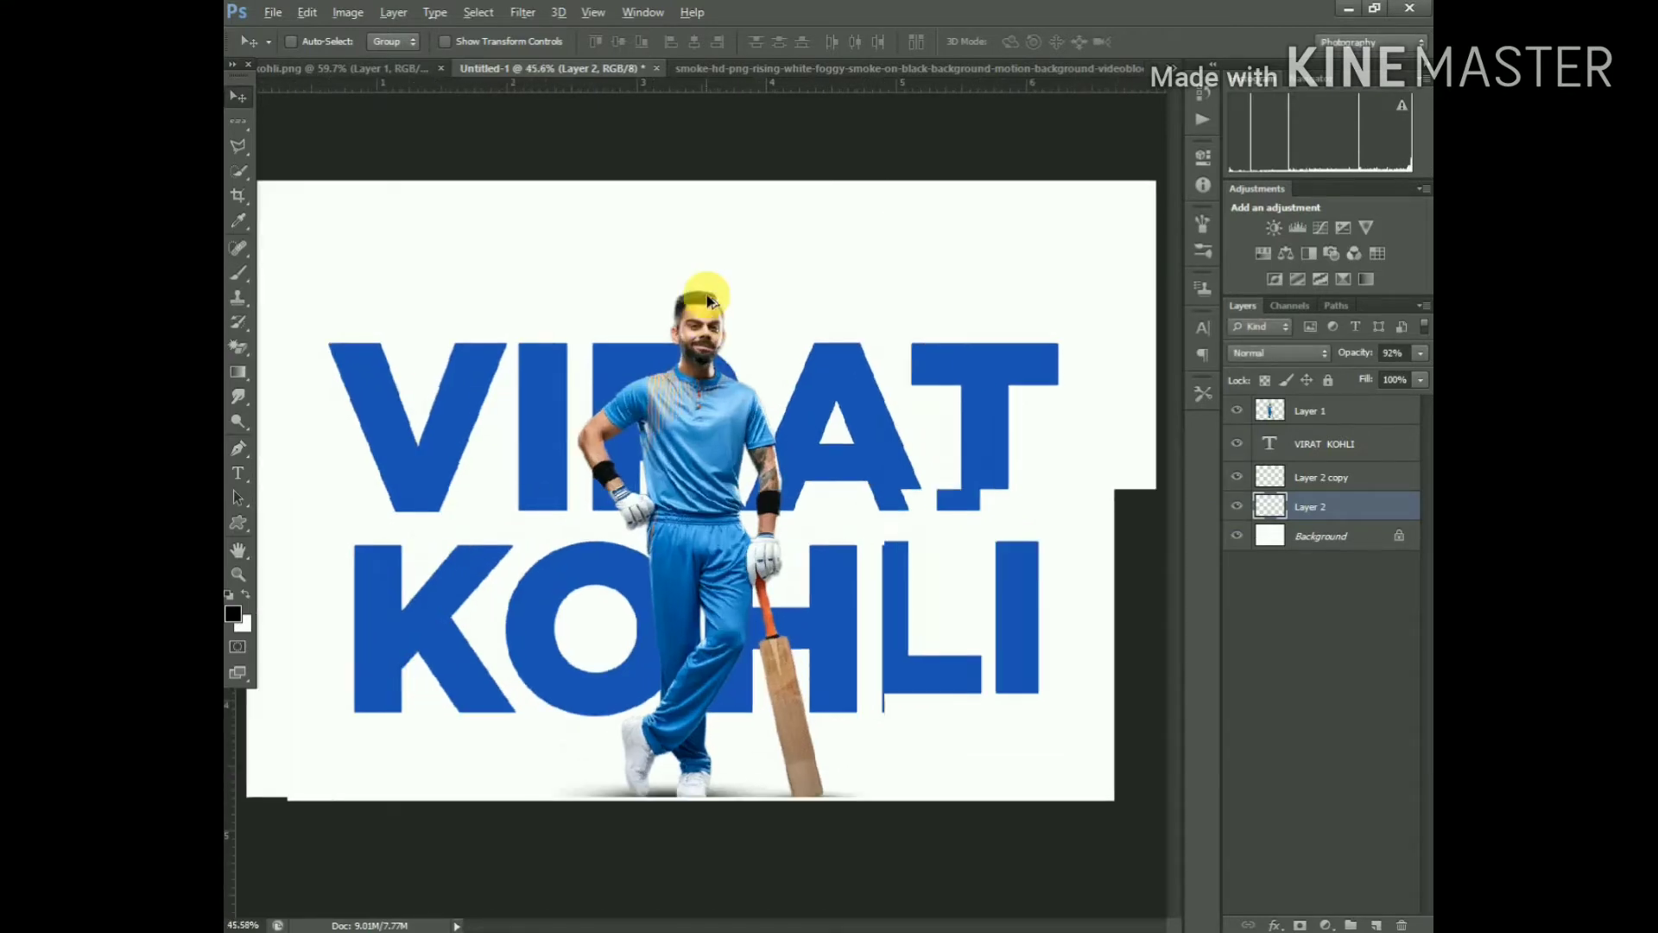
scroll(695, 254, "up", 1)
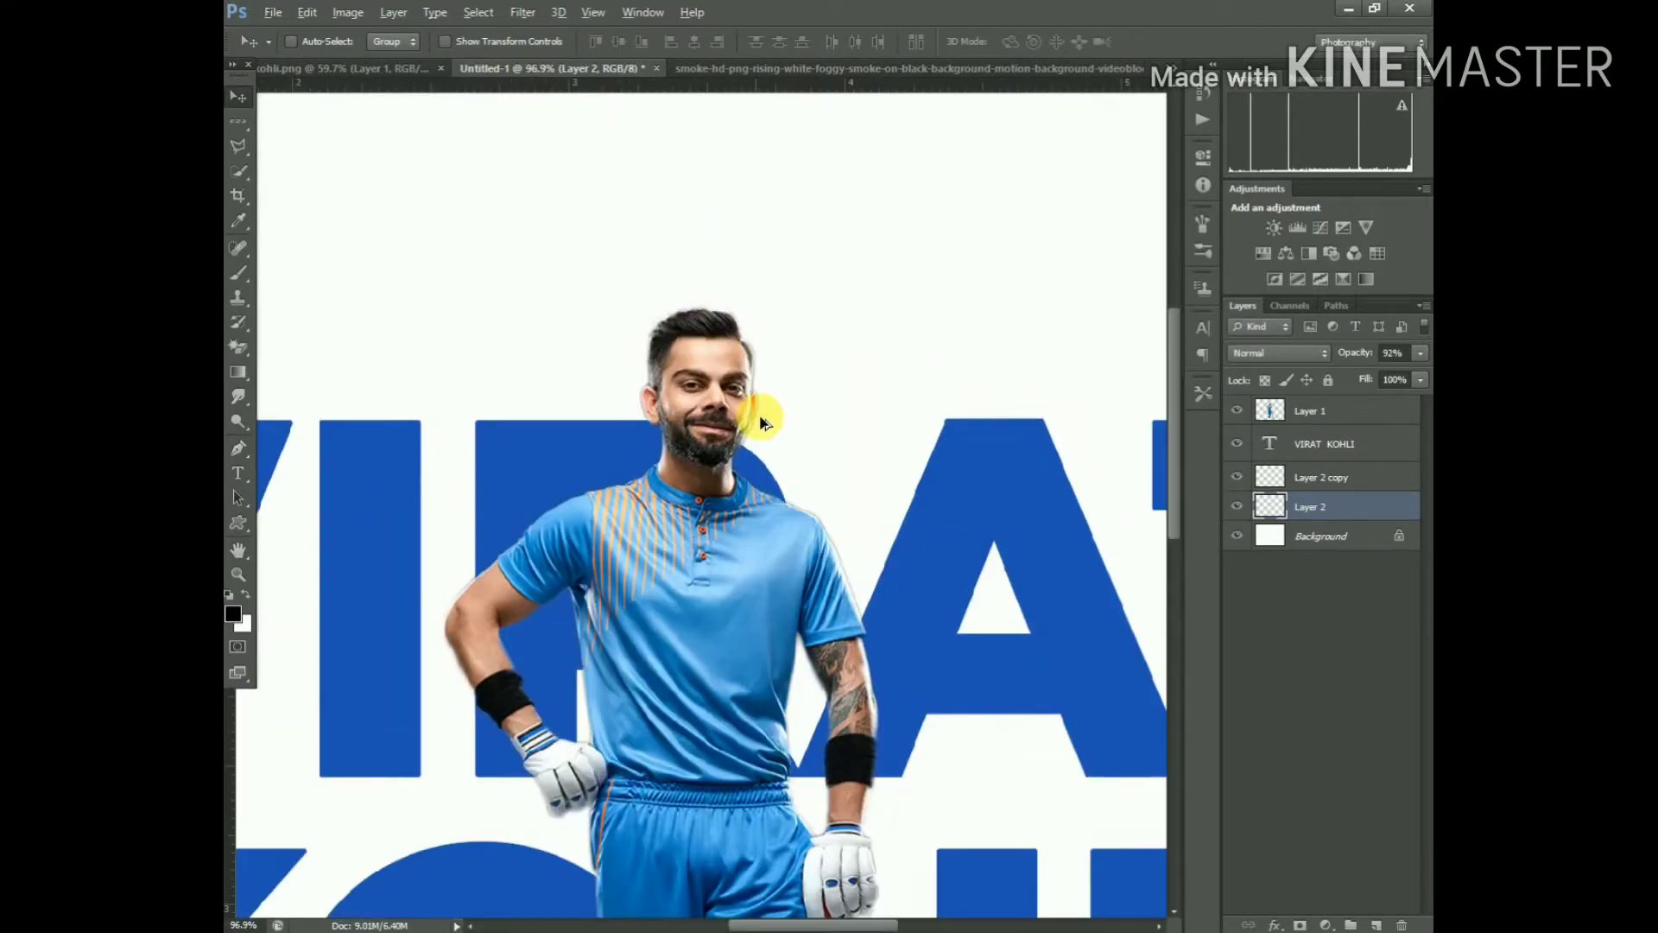
scroll(683, 388, "down", 1)
scroll(682, 389, "down", 1)
scroll(682, 389, "down", 1)
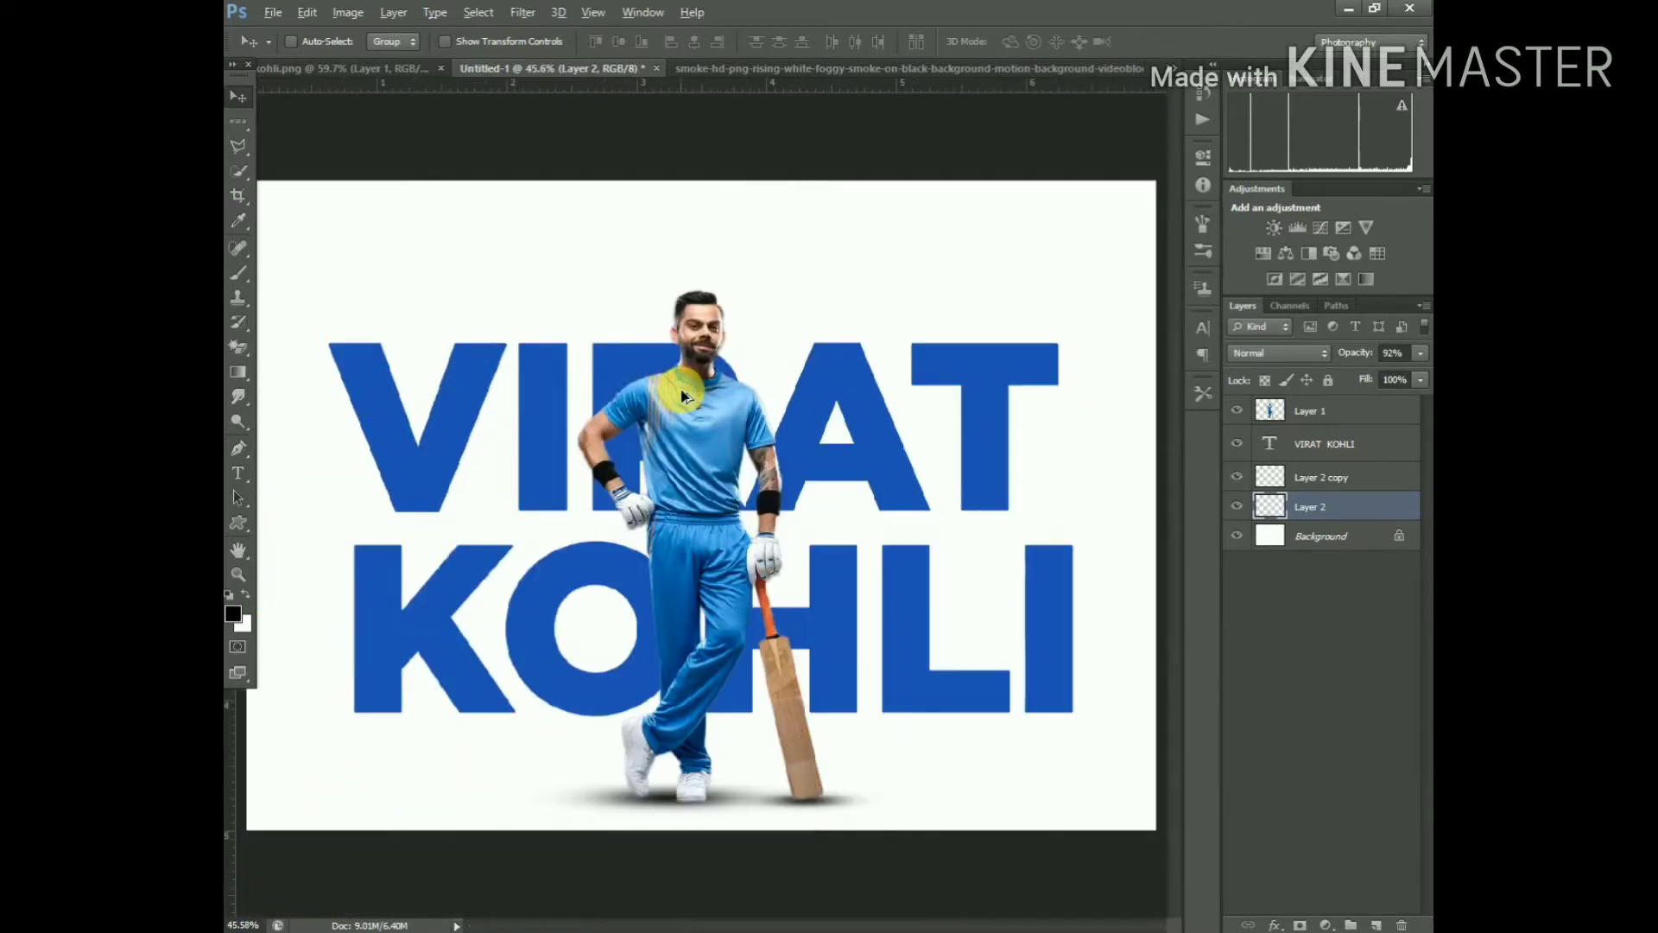
left_click(1370, 412)
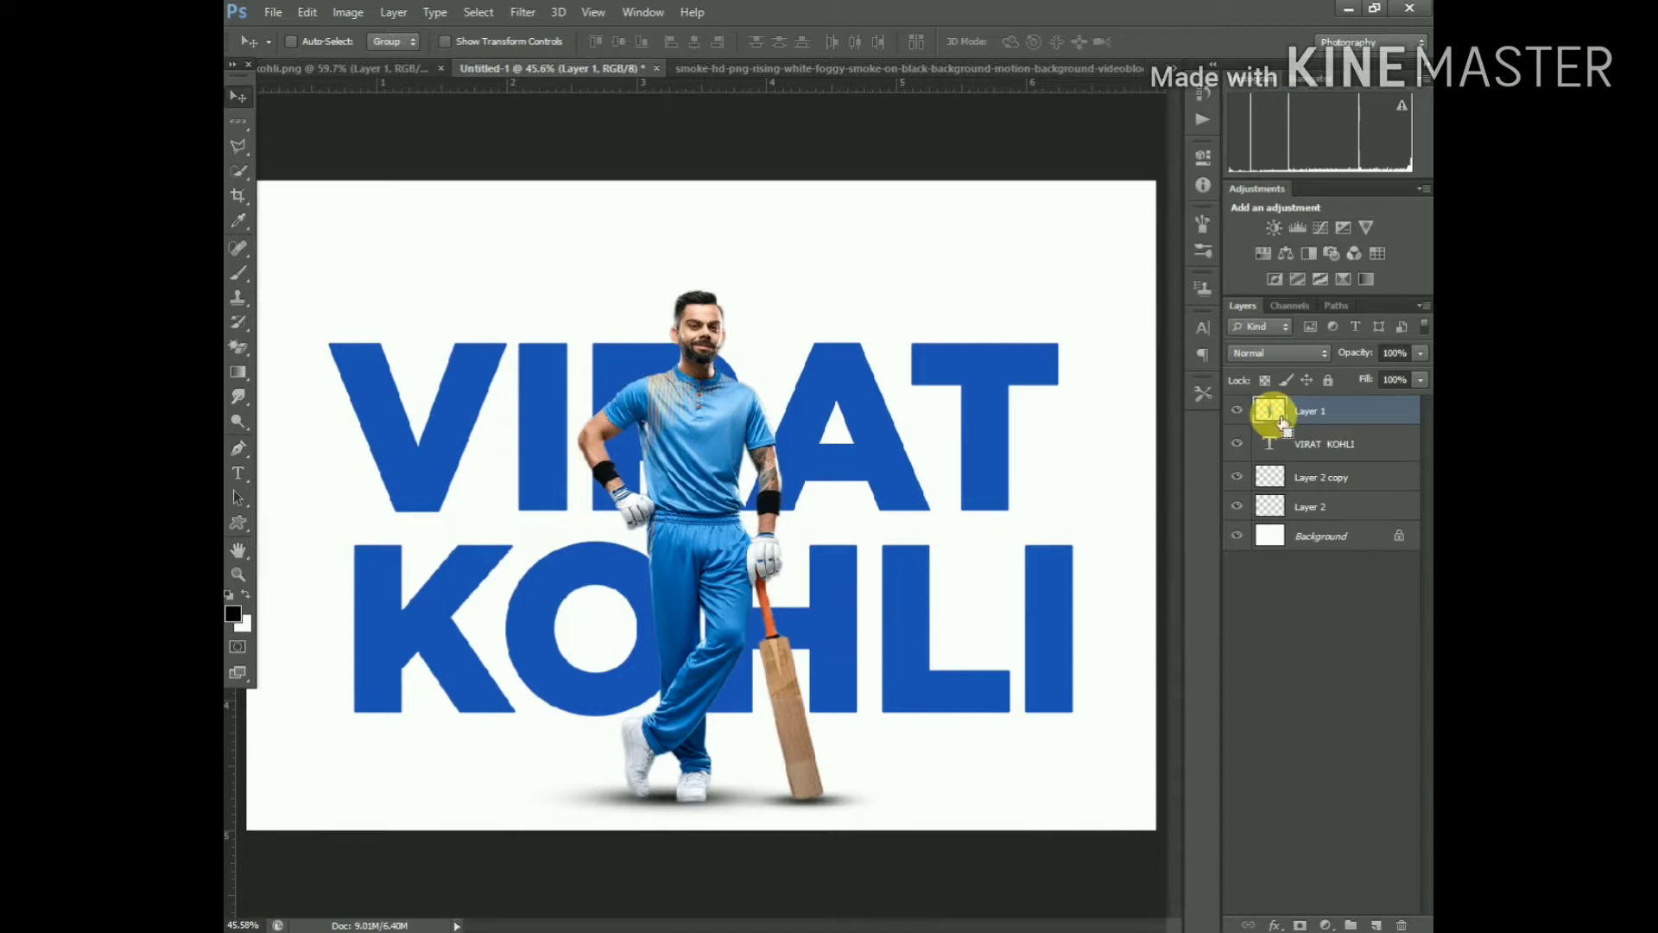
Brighten the cricketer cutout's midtones slightly with a Curves adjustment
key("ctrl+m")
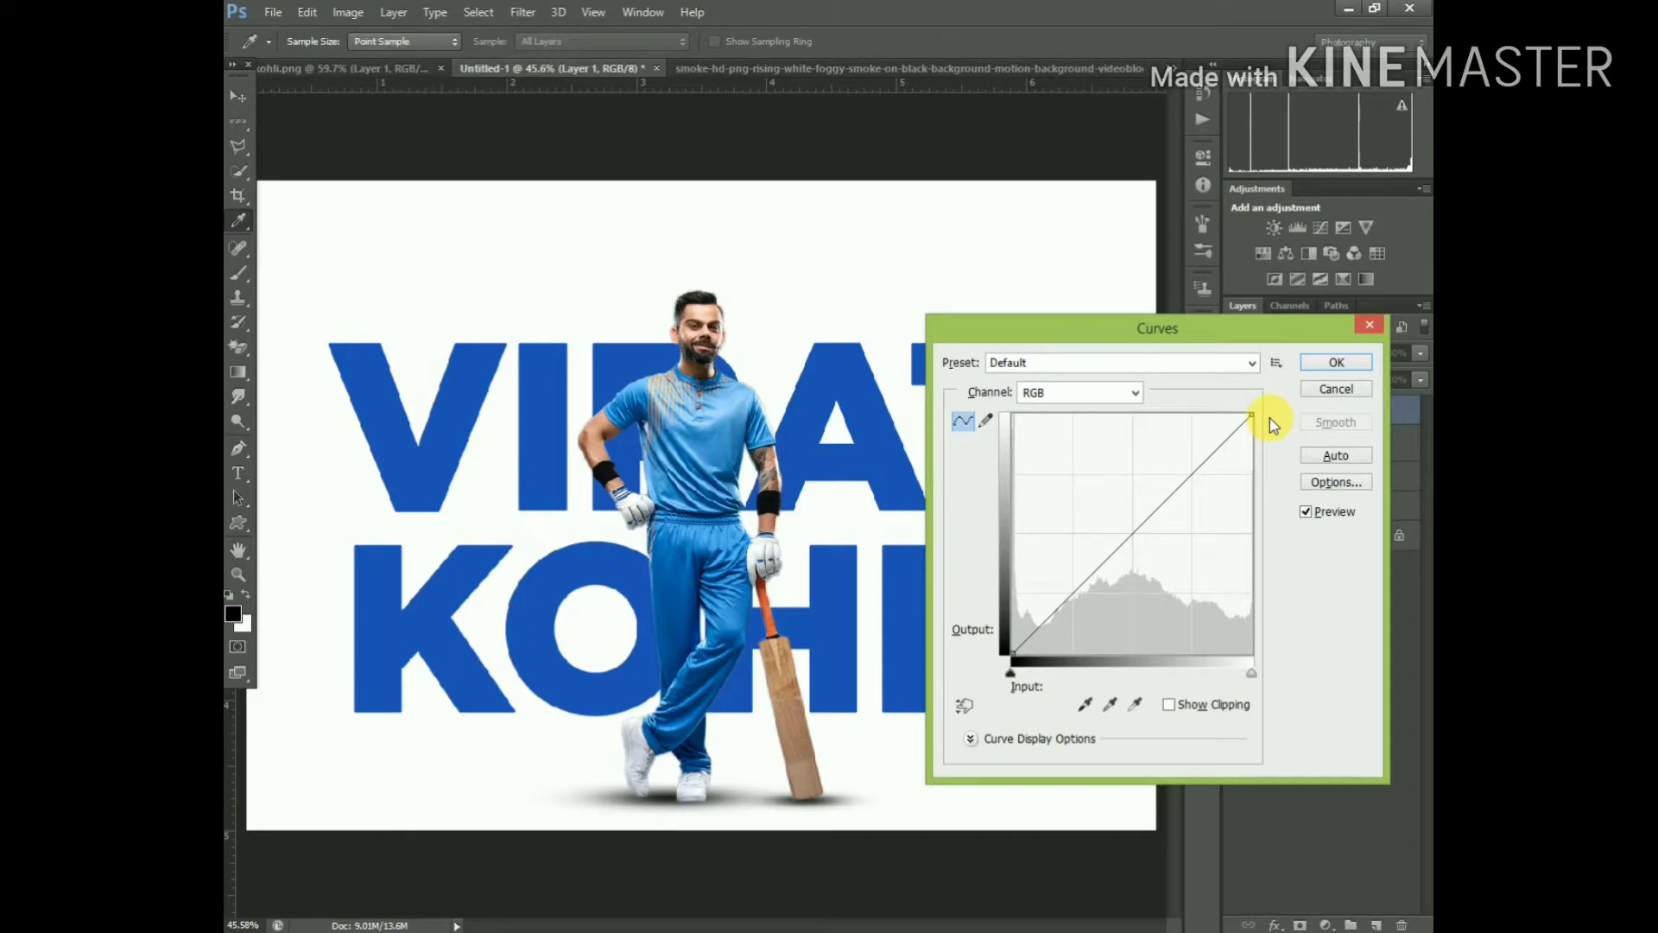
left_click_drag(1141, 541, 1125, 524)
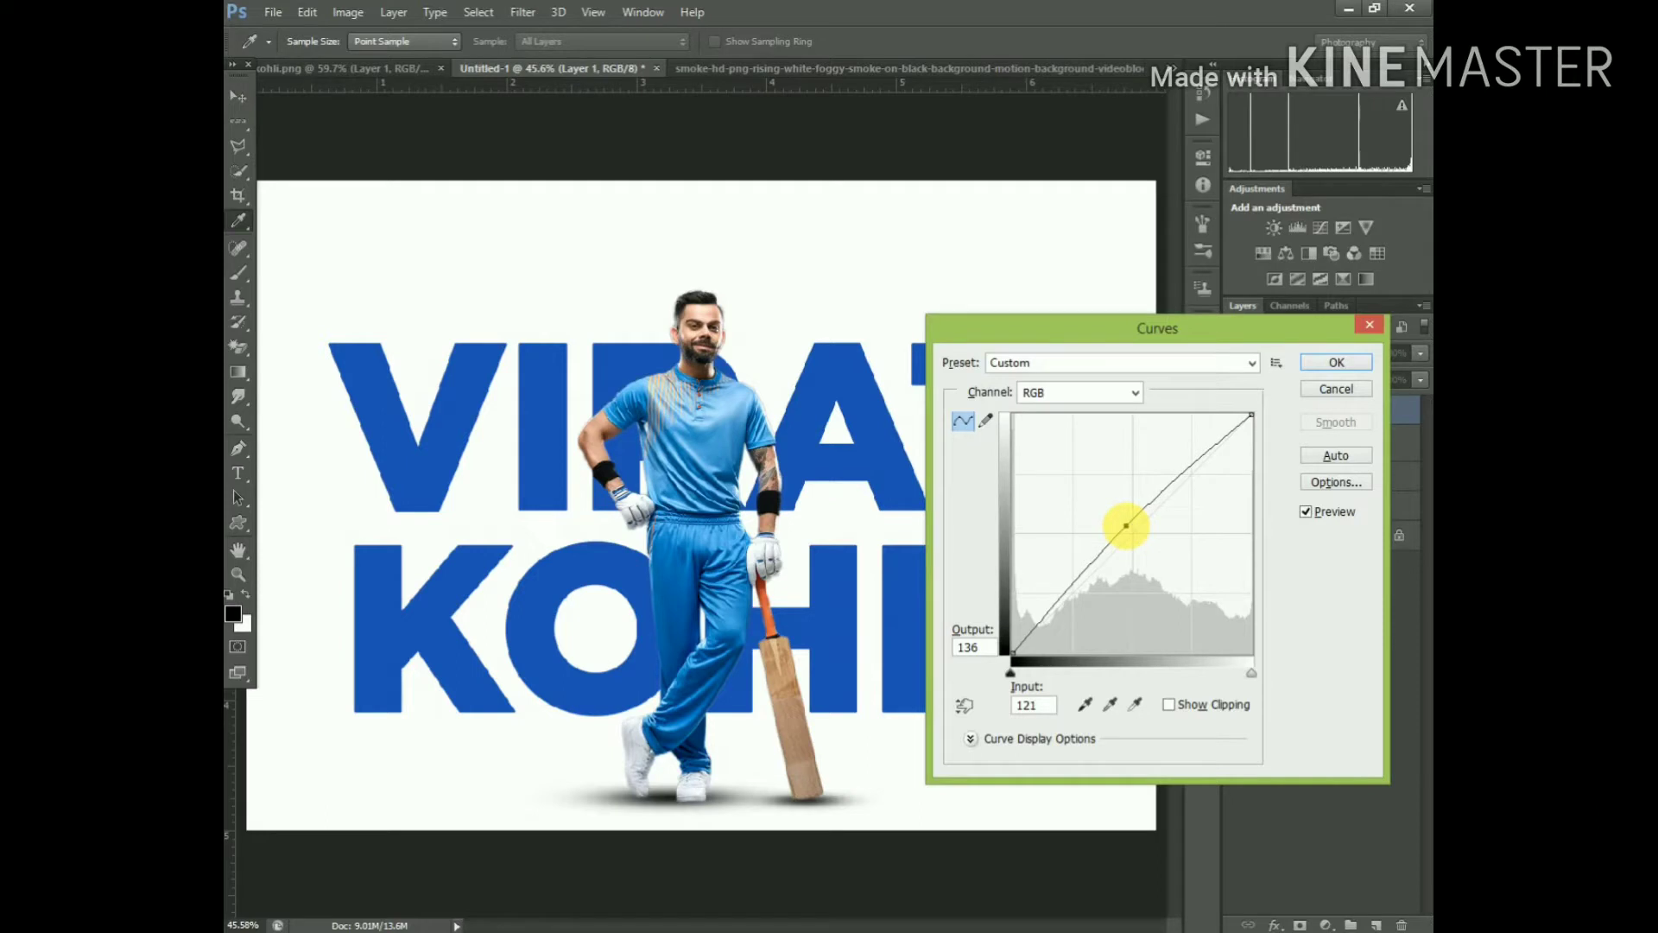
key("Return")
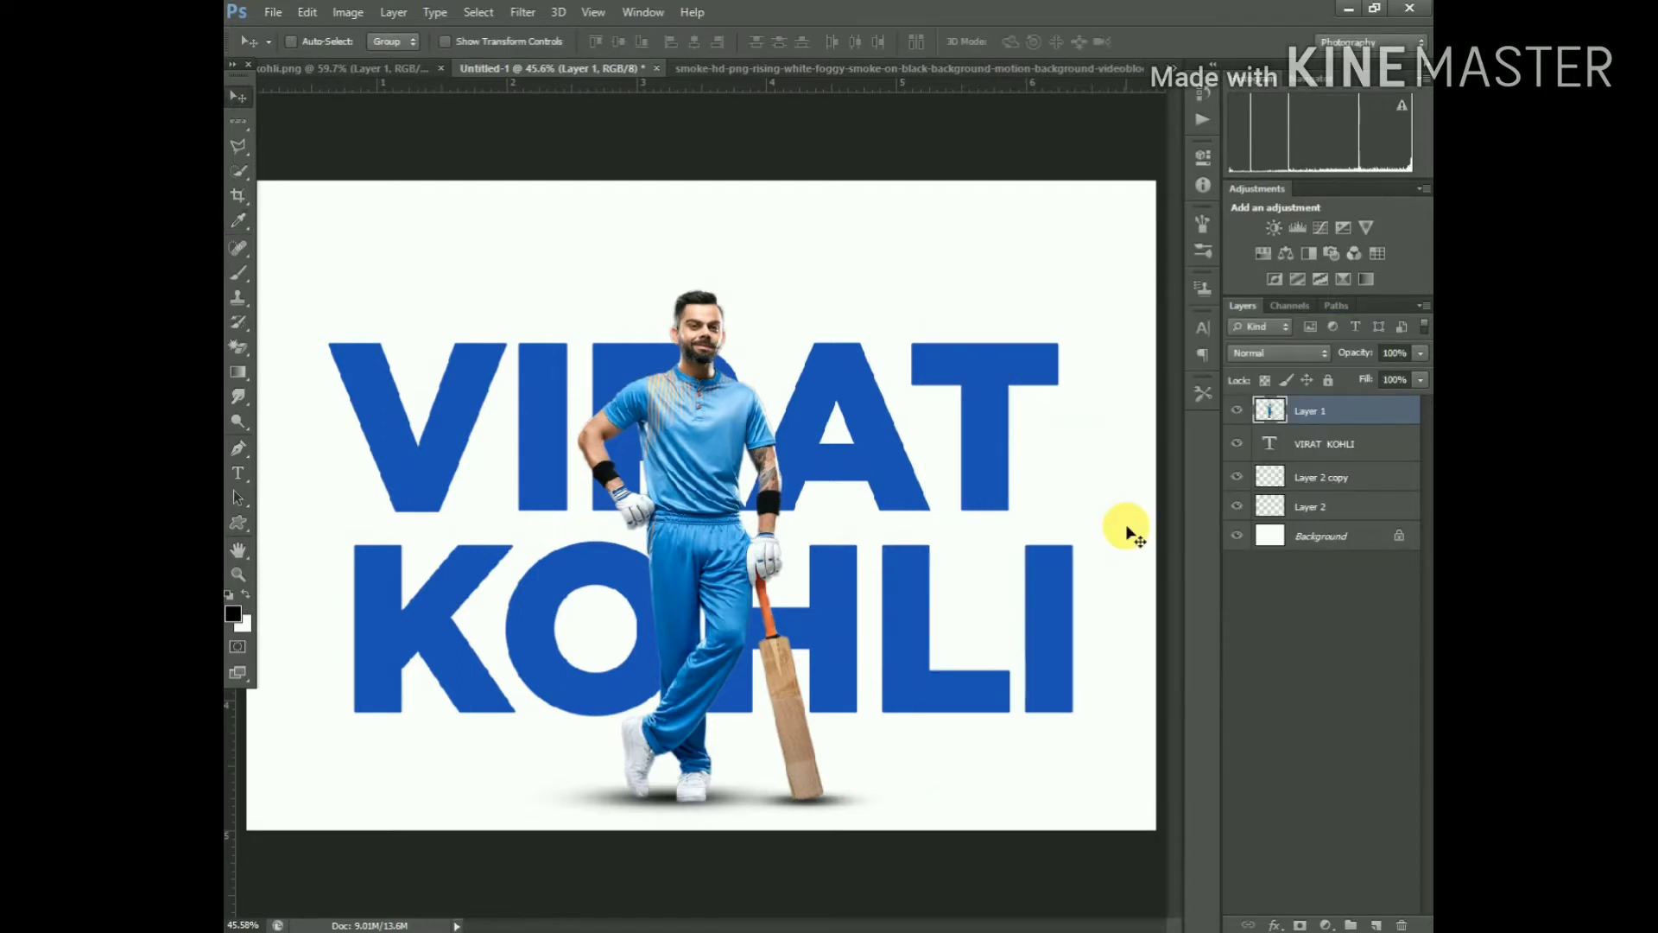
Apply Levels to the cutout with input black 6 and midtones about 1.12
key("ctrl+l")
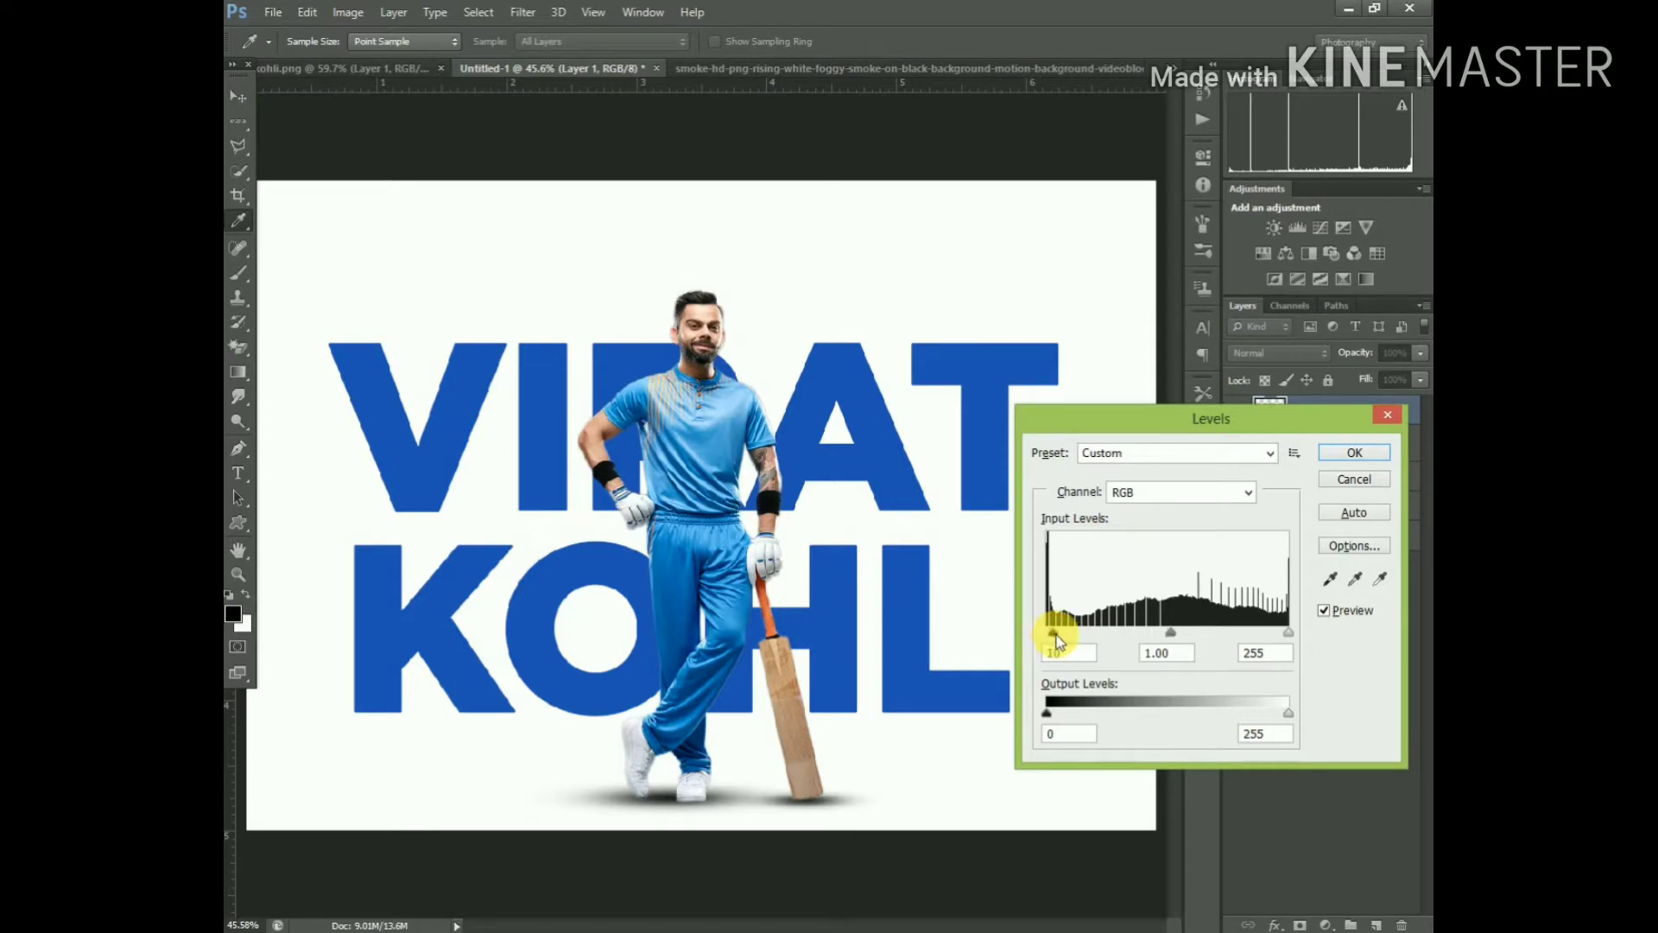
mouse_move(1180, 637)
left_mouse_down()
mouse_move(1258, 636)
mouse_move(1036, 638)
left_mouse_up()
left_click(1158, 634)
key("Return")
key("v")
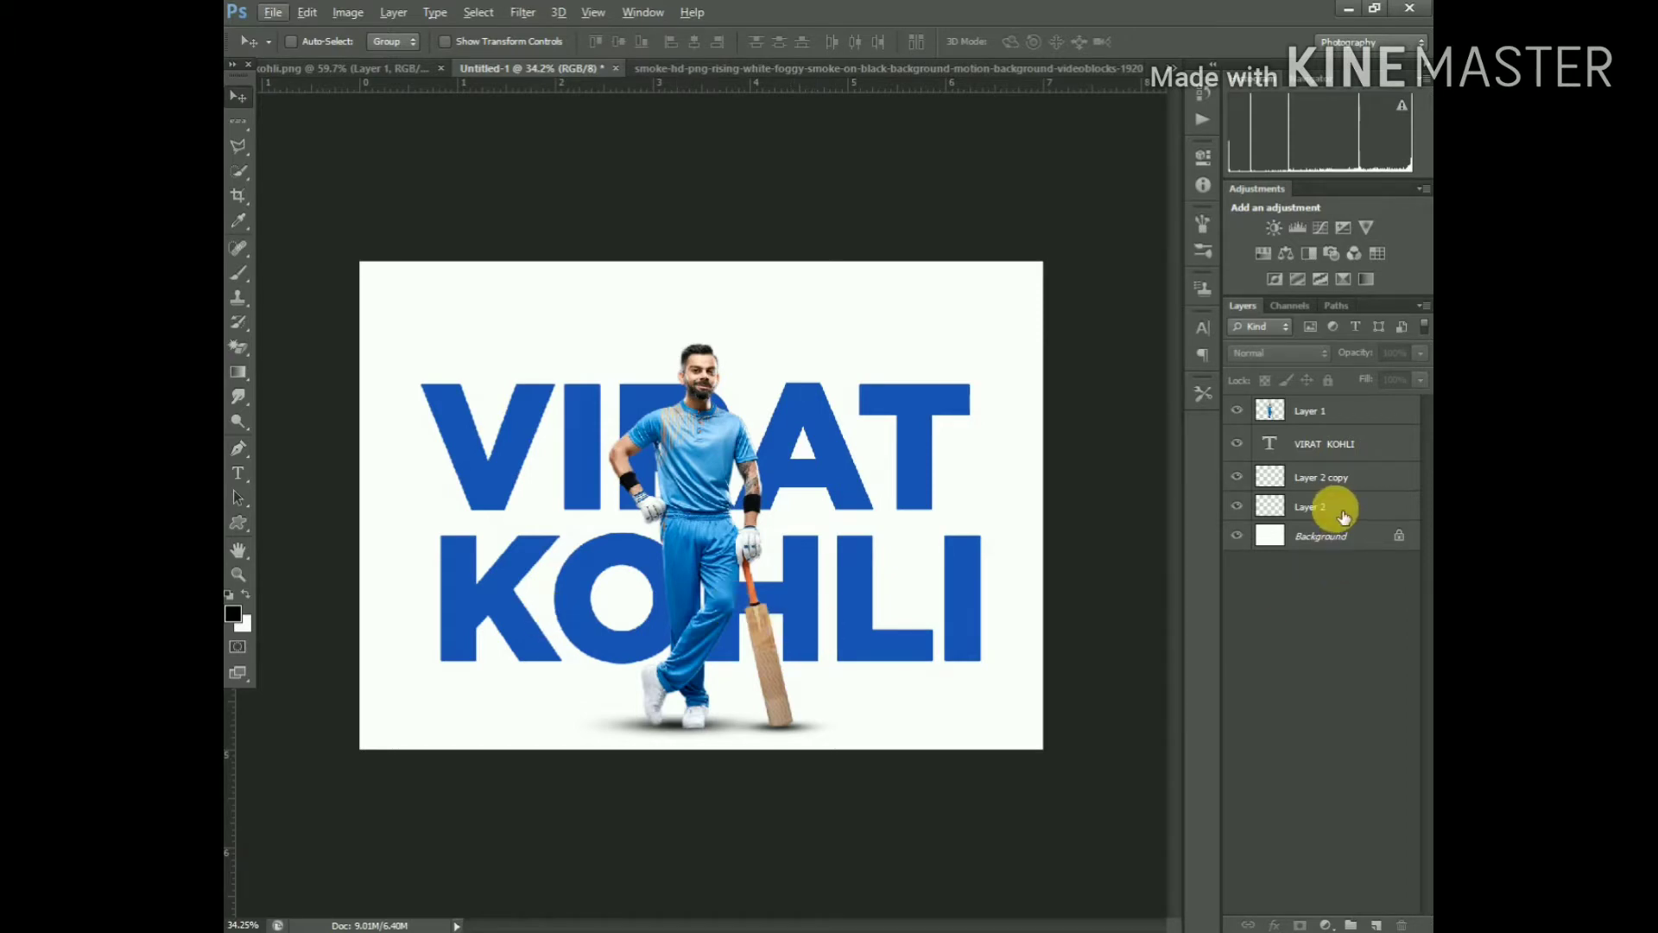
Duplicate the Layer 2 copy shadow and stretch it into a wide band under the text
left_click(1322, 477)
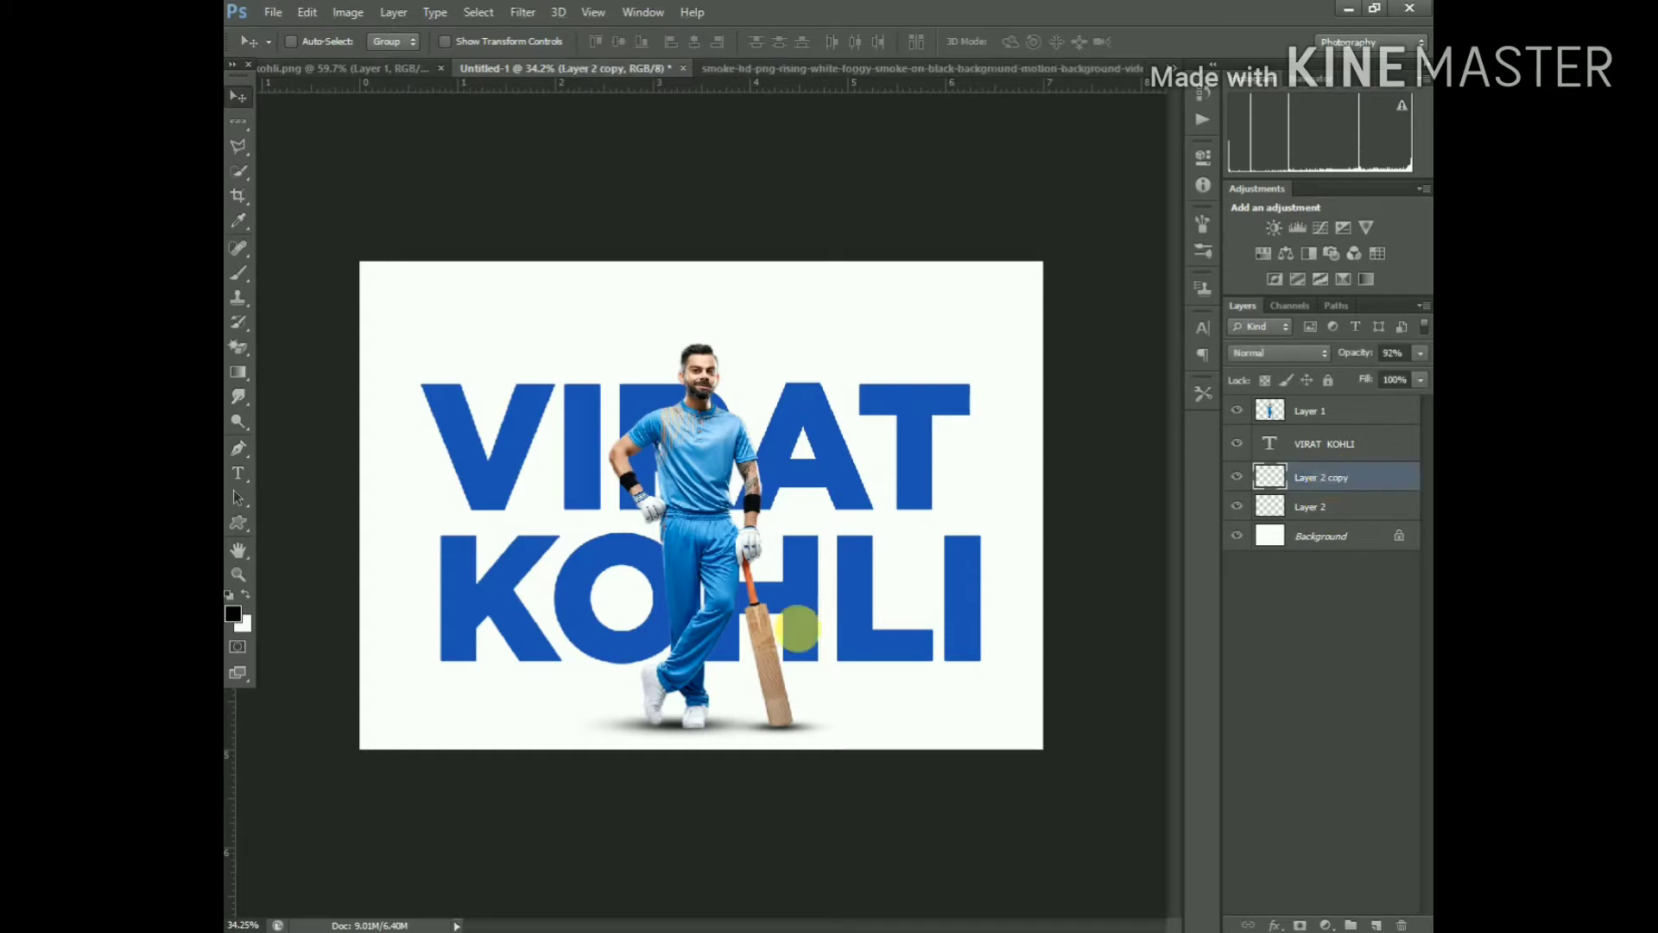
mouse_move(741, 676)
left_mouse_down()
mouse_move(510, 672)
mouse_move(497, 691)
mouse_move(1096, 695)
left_mouse_up()
key("ctrl+t")
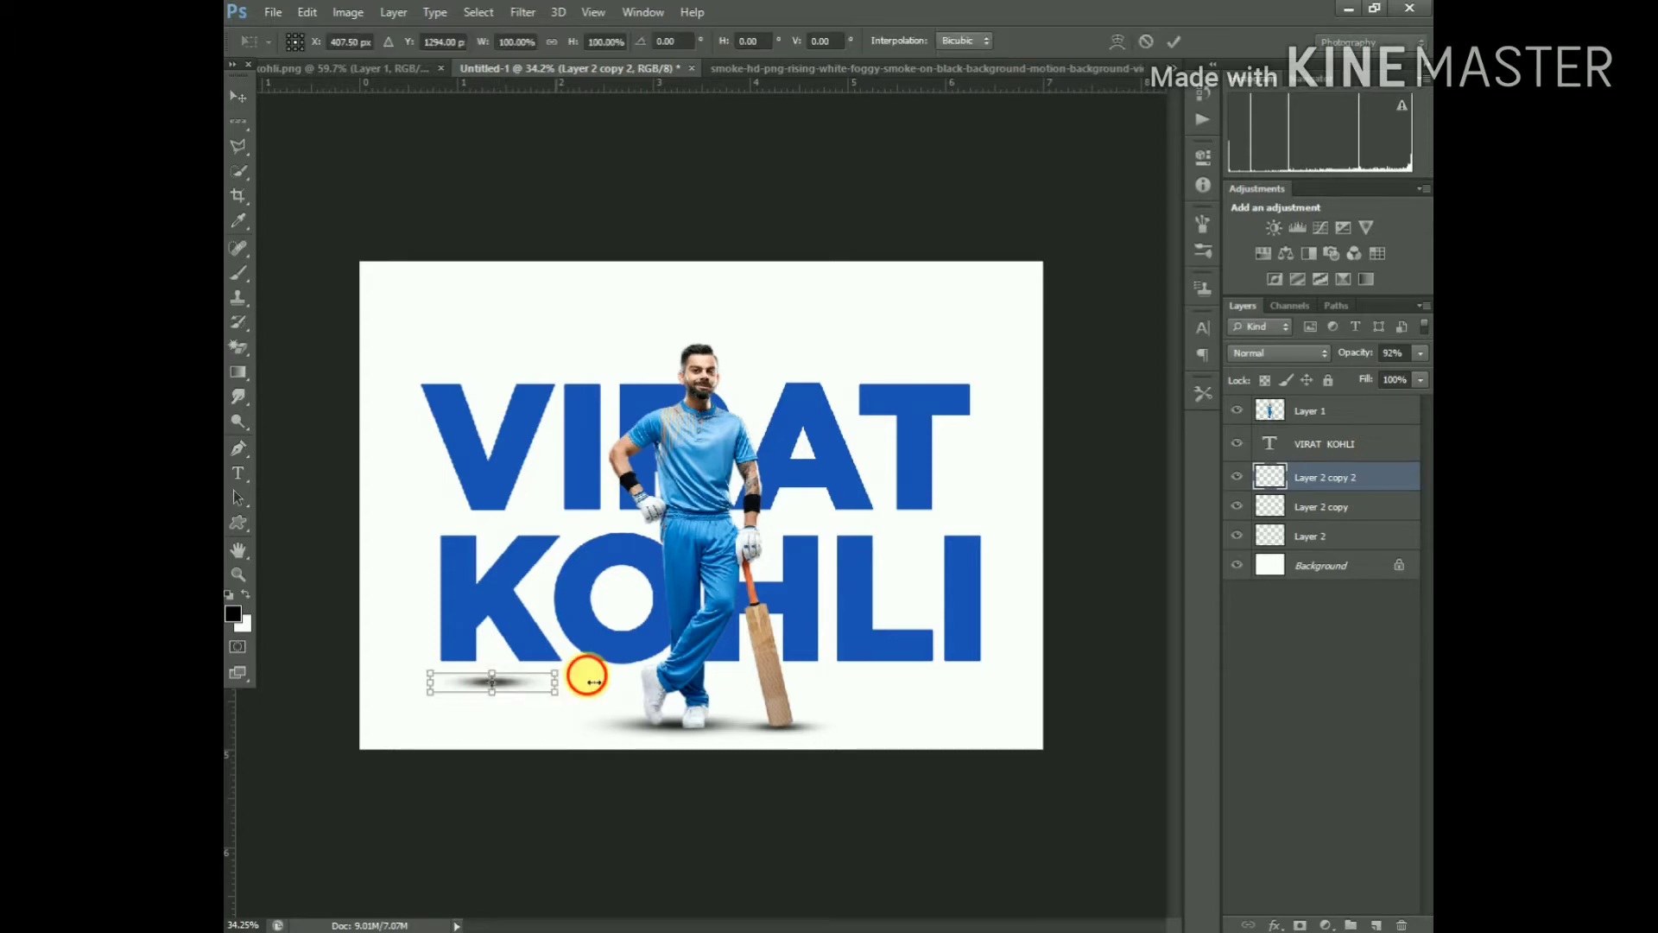
left_click_drag(676, 693, 838, 678)
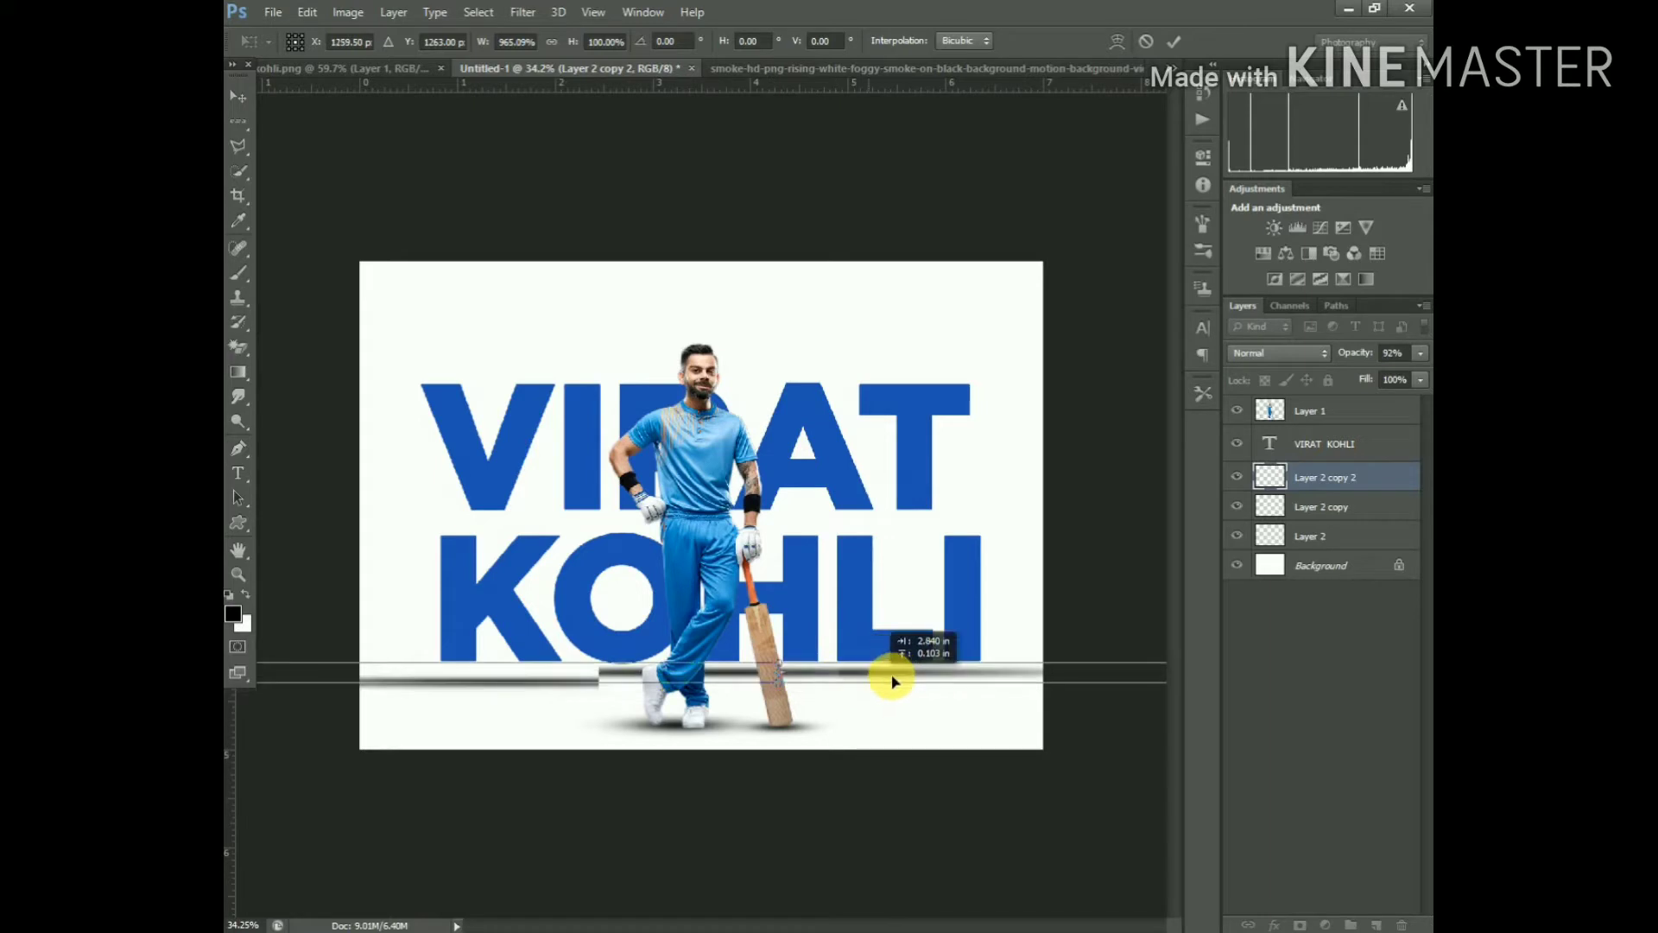
left_click_drag(838, 678, 807, 673)
key("Return")
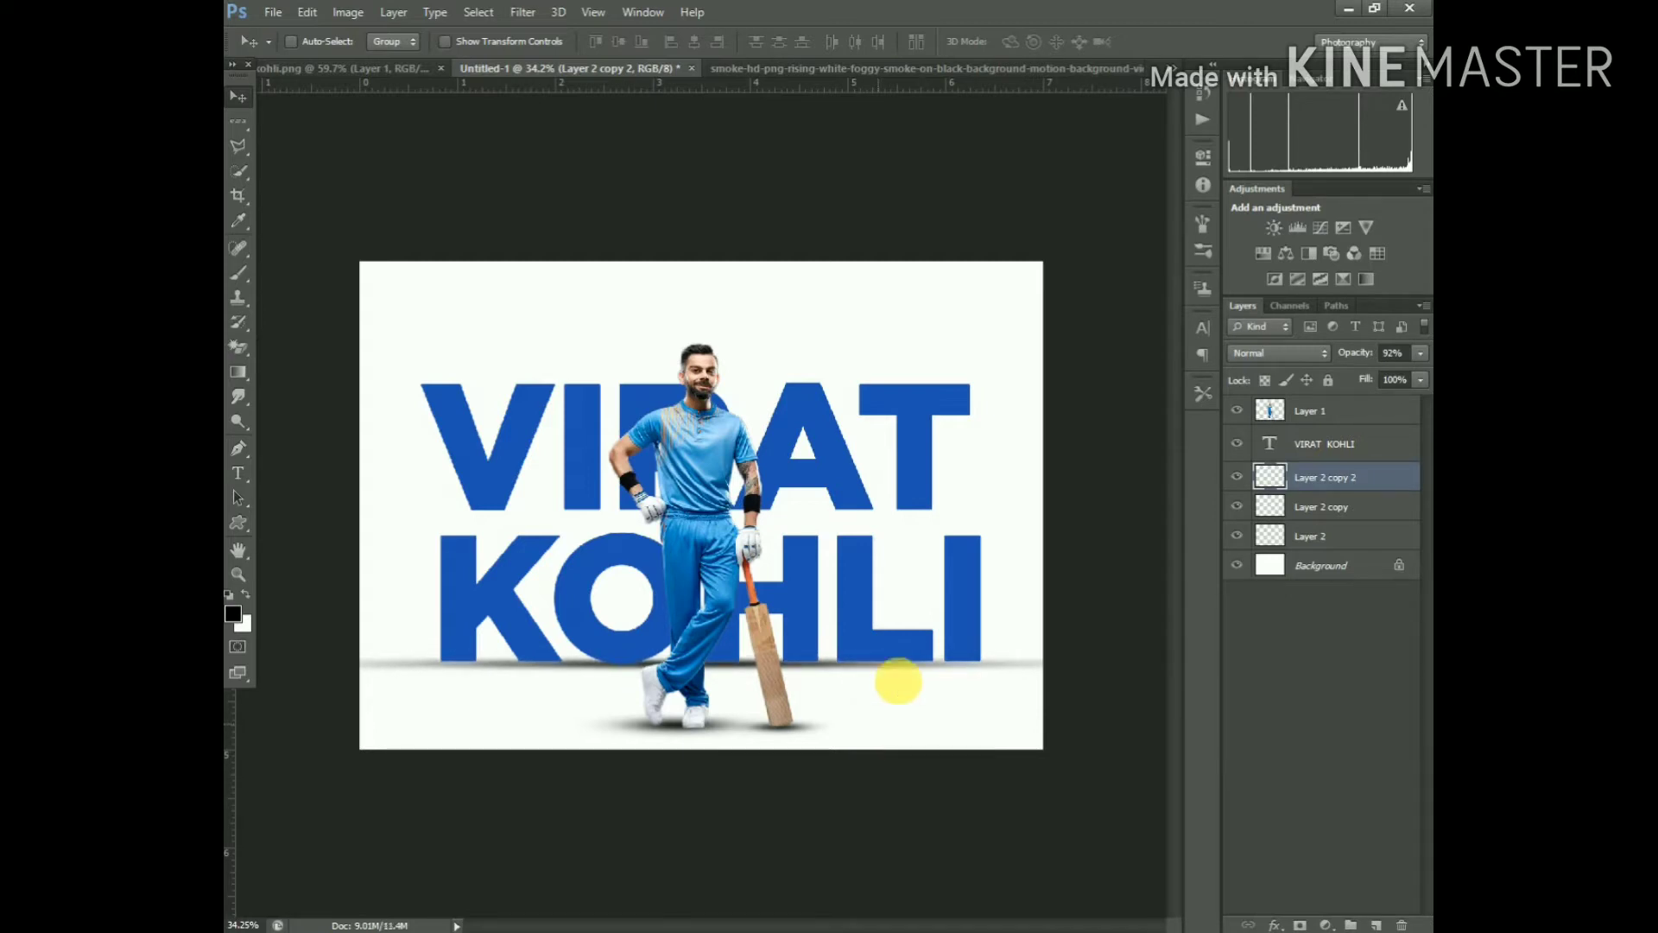
Lower the new shadow band's opacity to about 81%
left_click_drag(1383, 375, 1399, 372)
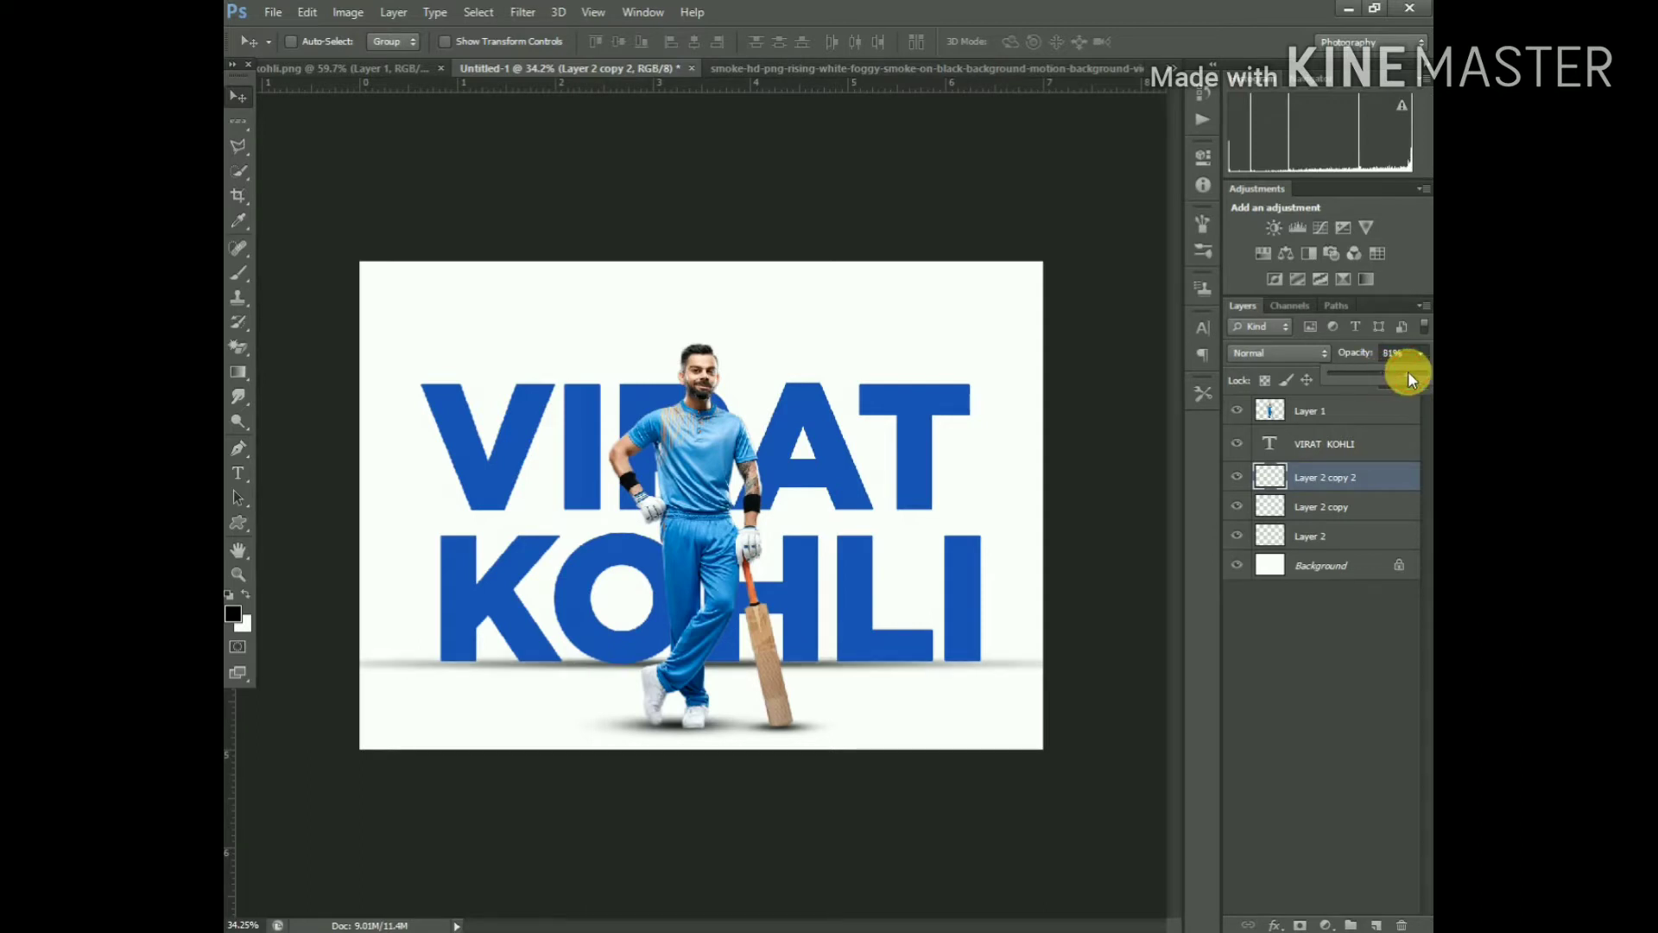
left_click(1377, 769)
scroll(751, 544, "down", 2)
scroll(752, 548, "down", 1)
scroll(754, 556, "up", 1)
scroll(754, 556, "up", 1)
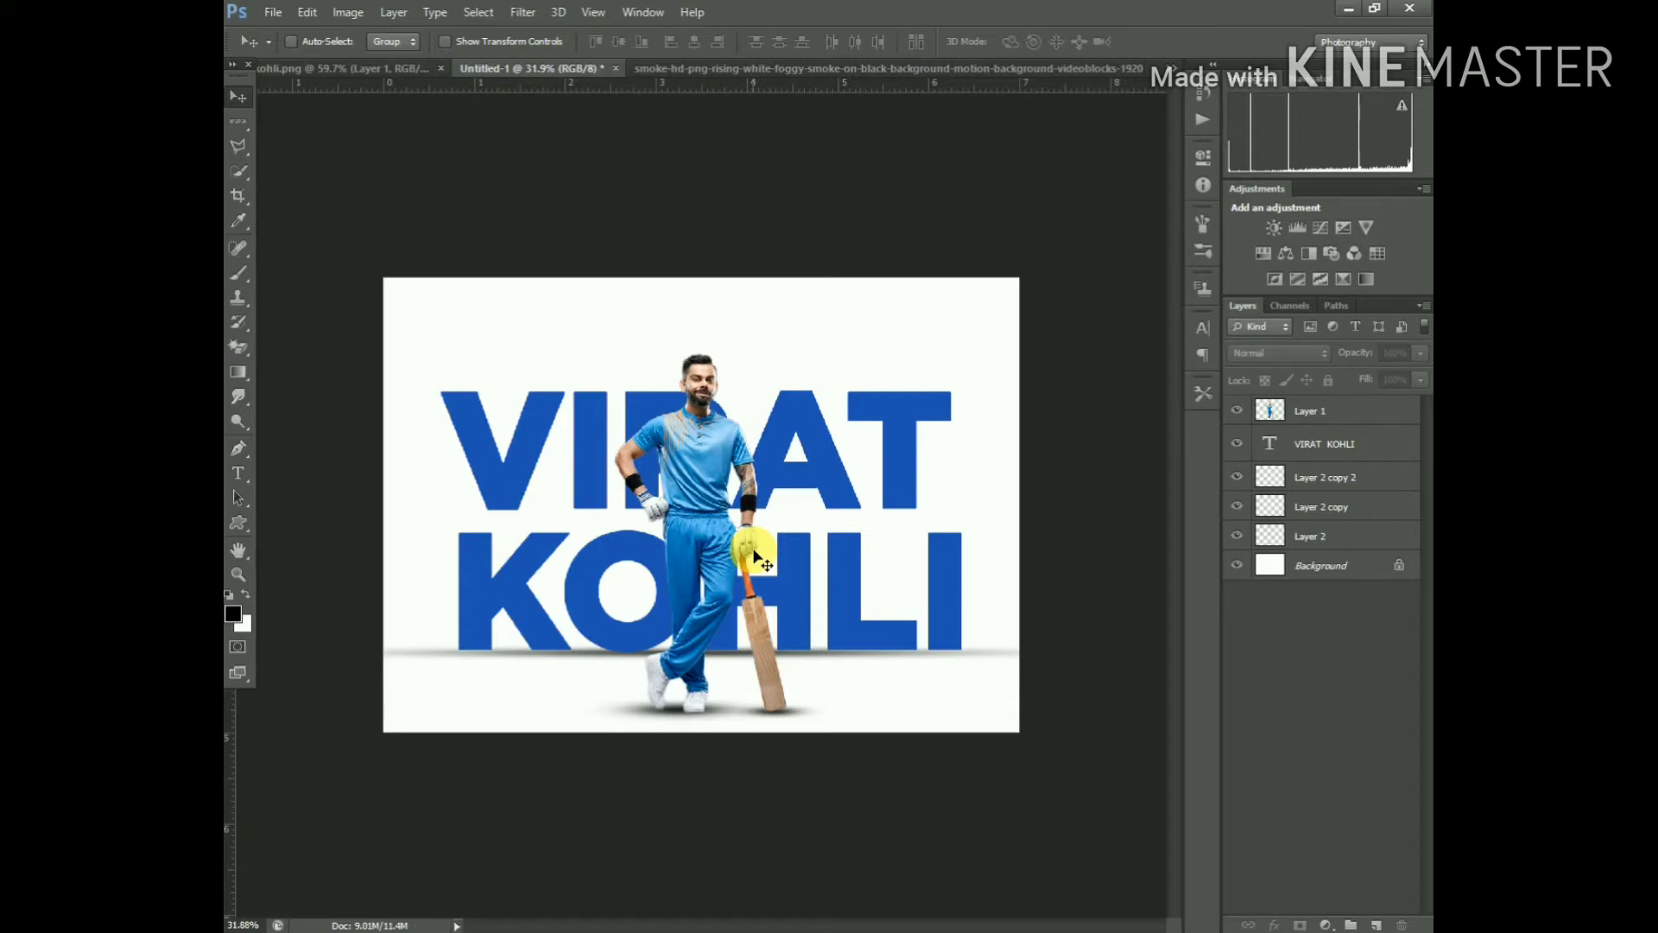
scroll(702, 309, "up", 2)
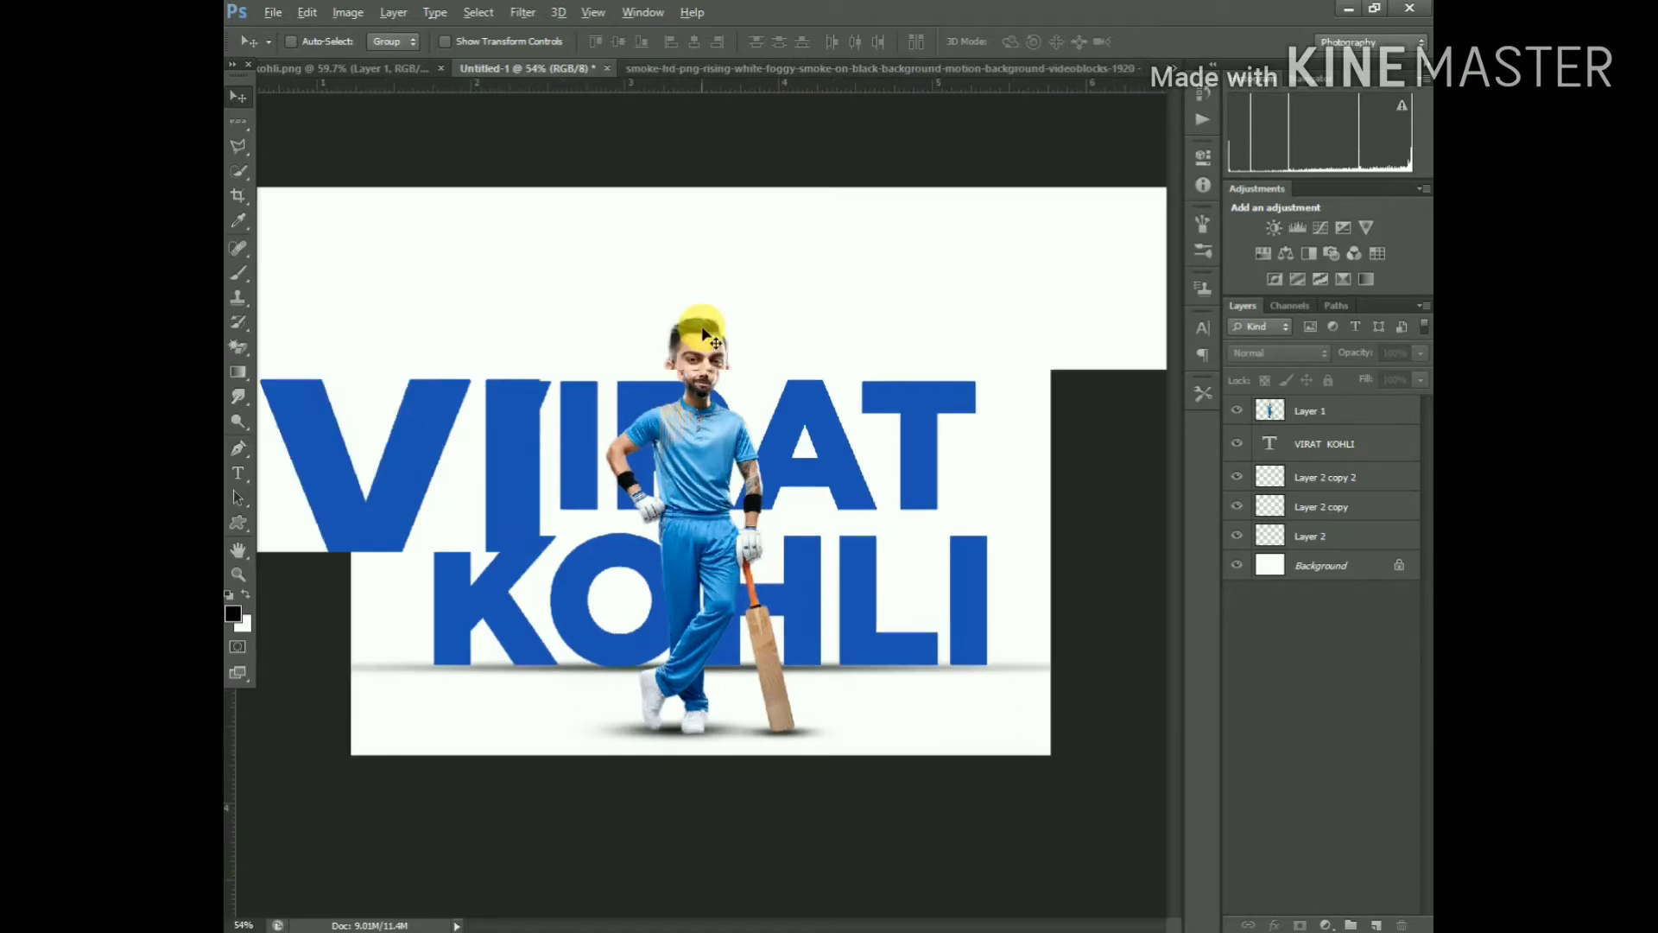
scroll(702, 309, "up", 3)
scroll(701, 309, "up", 3)
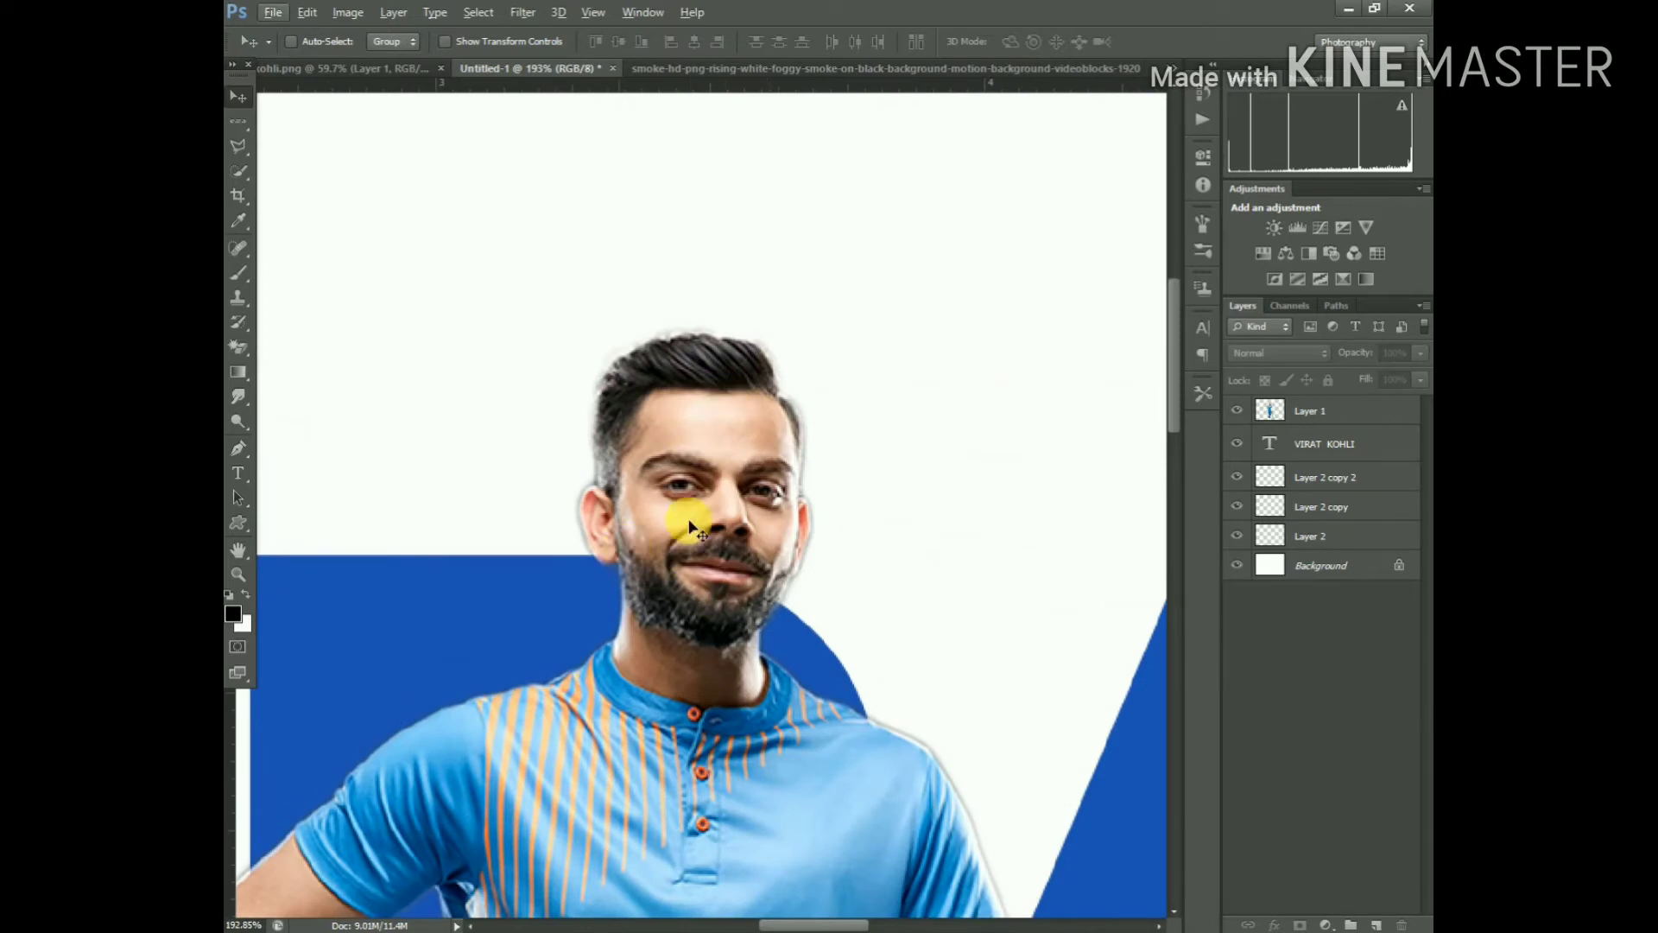
left_click(1304, 411)
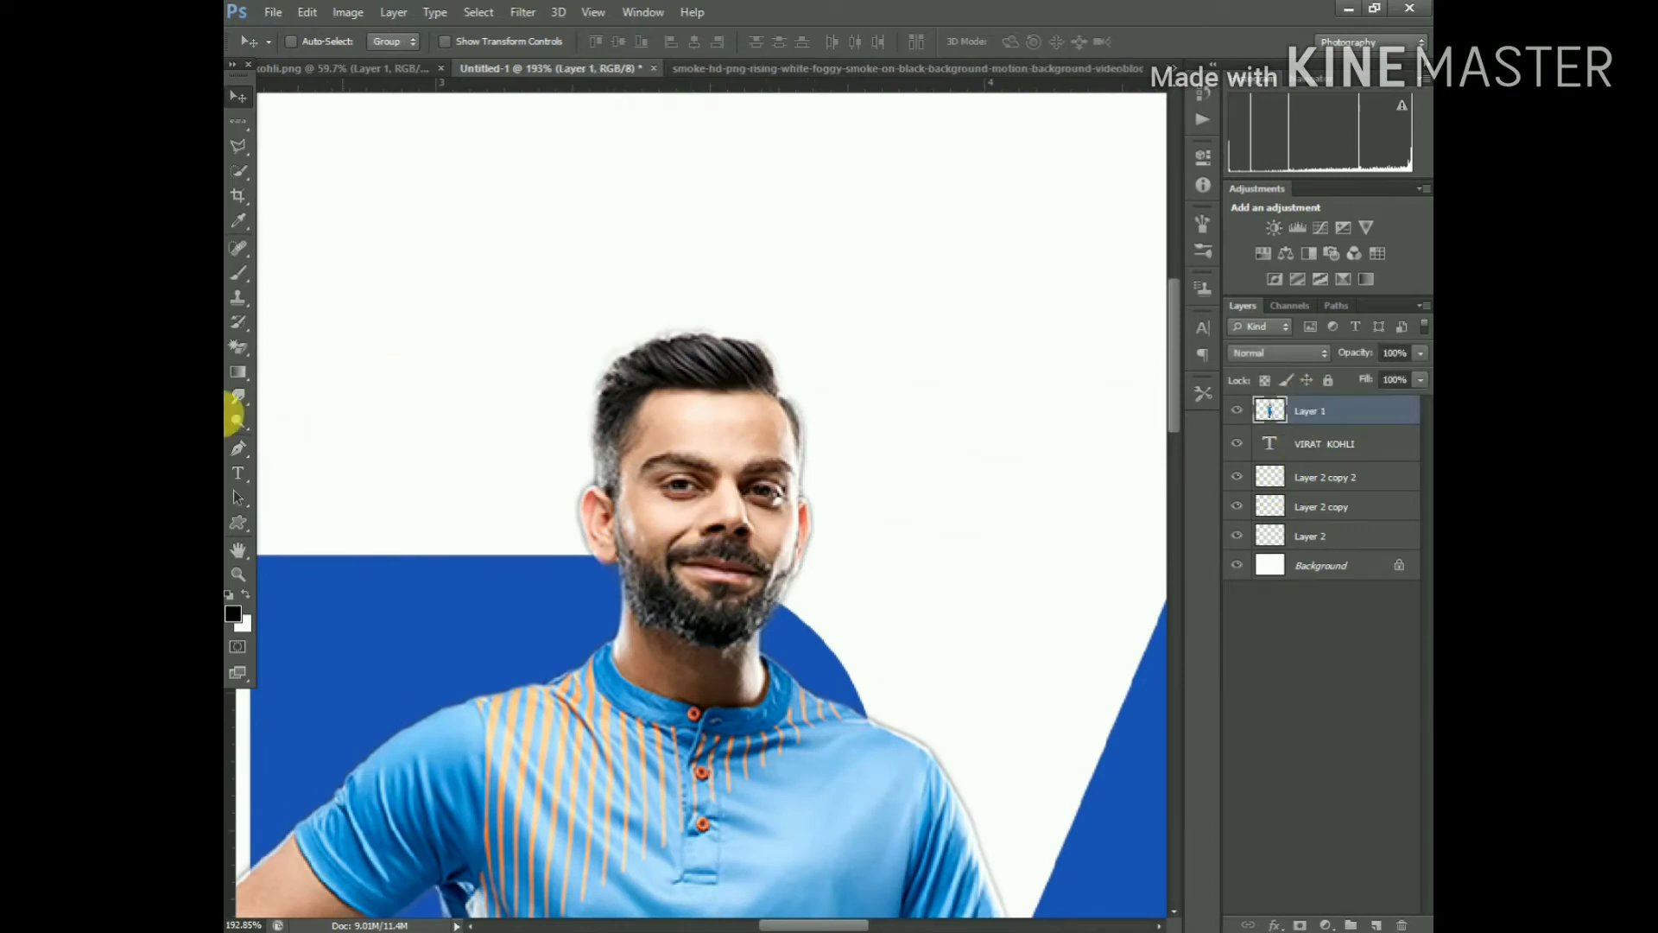
Dodge the cricketer's forehead, cheek, beard and chest with a smaller Midtones brush at 17% exposure
left_click(239, 427)
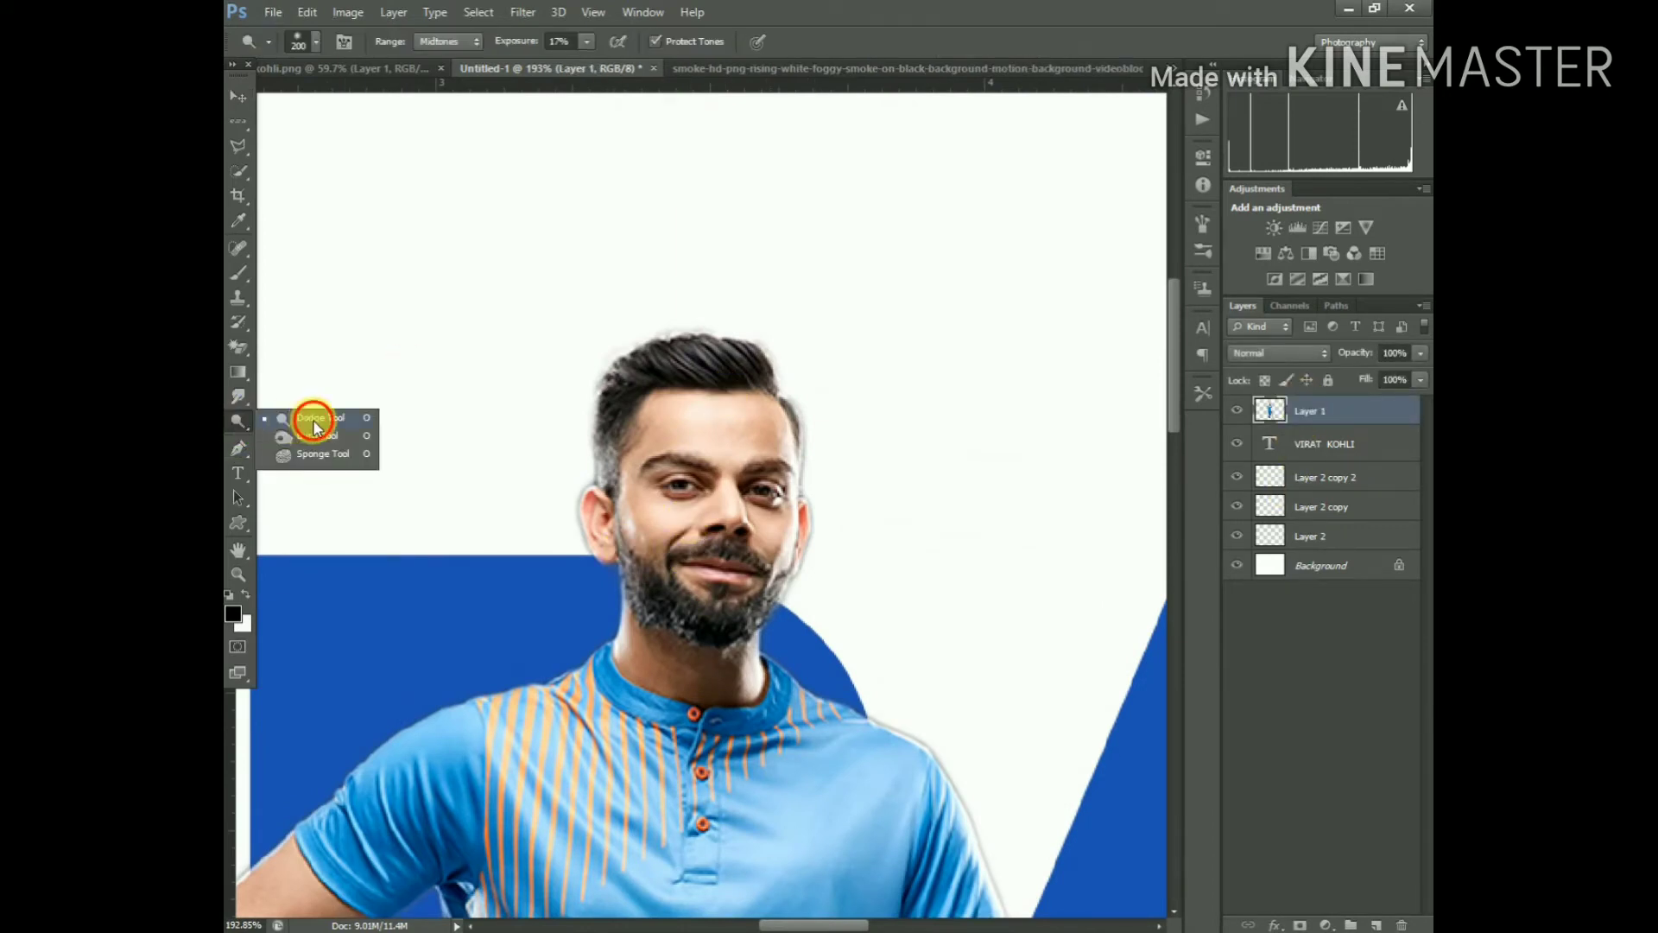
left_click(314, 426)
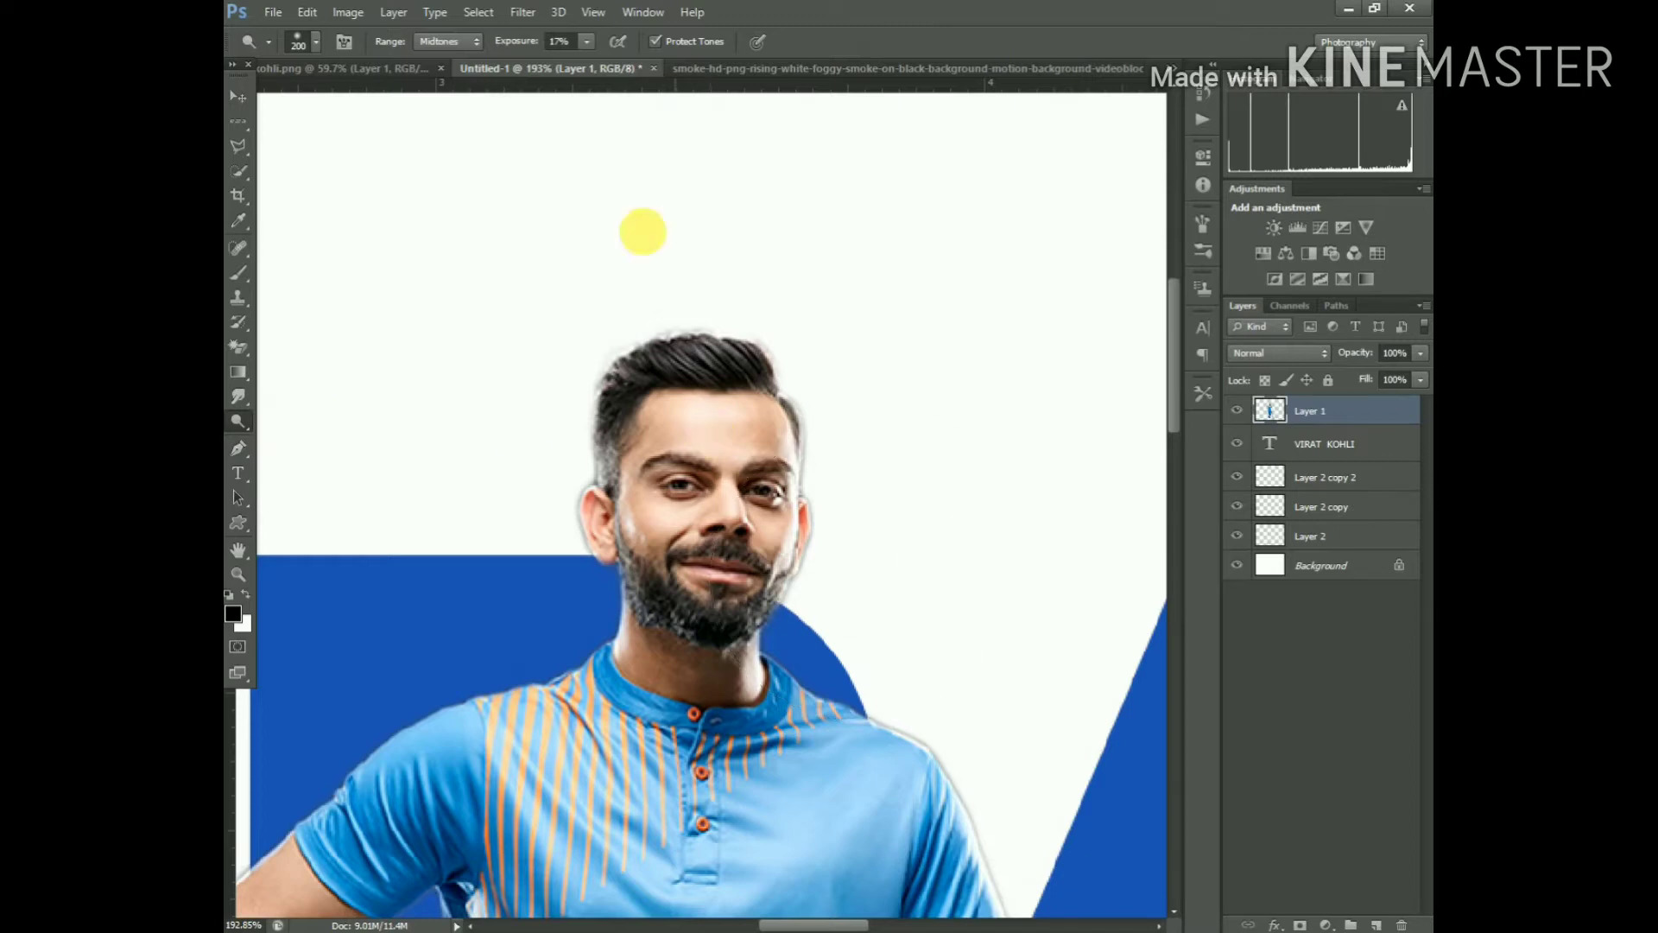
key("bracketleft")
key("bracketleft")
mouse_move(746, 427)
left_mouse_down()
mouse_move(701, 429)
mouse_move(633, 511)
left_mouse_up()
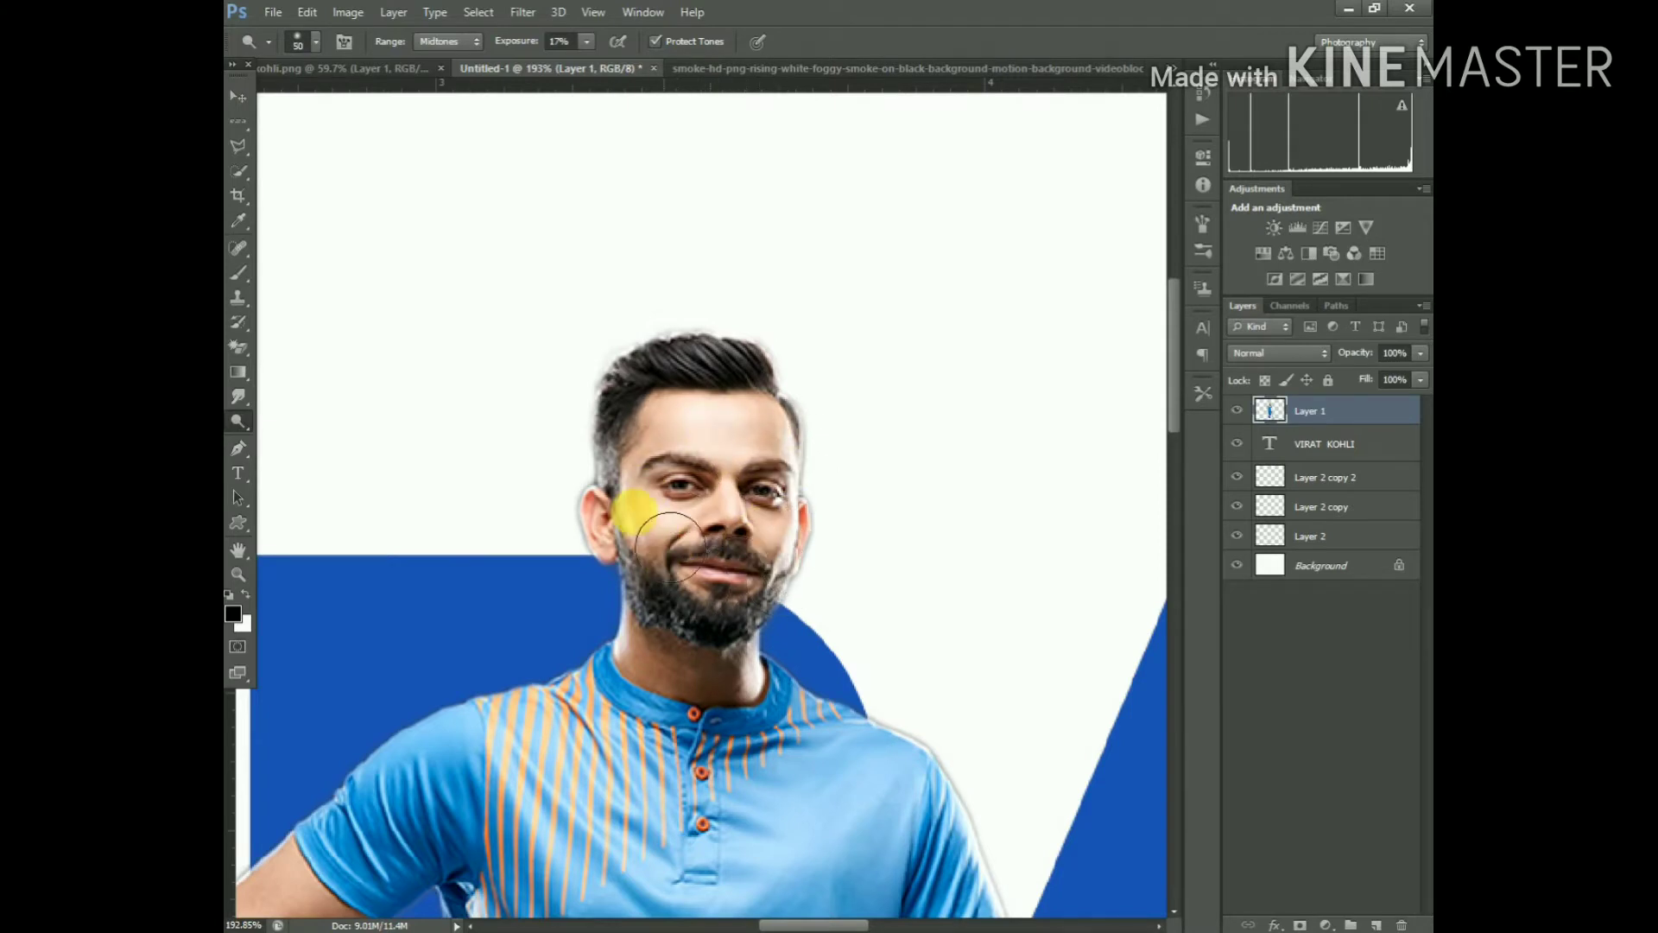
left_click_drag(633, 511, 734, 541)
scroll(610, 644, "down", 3)
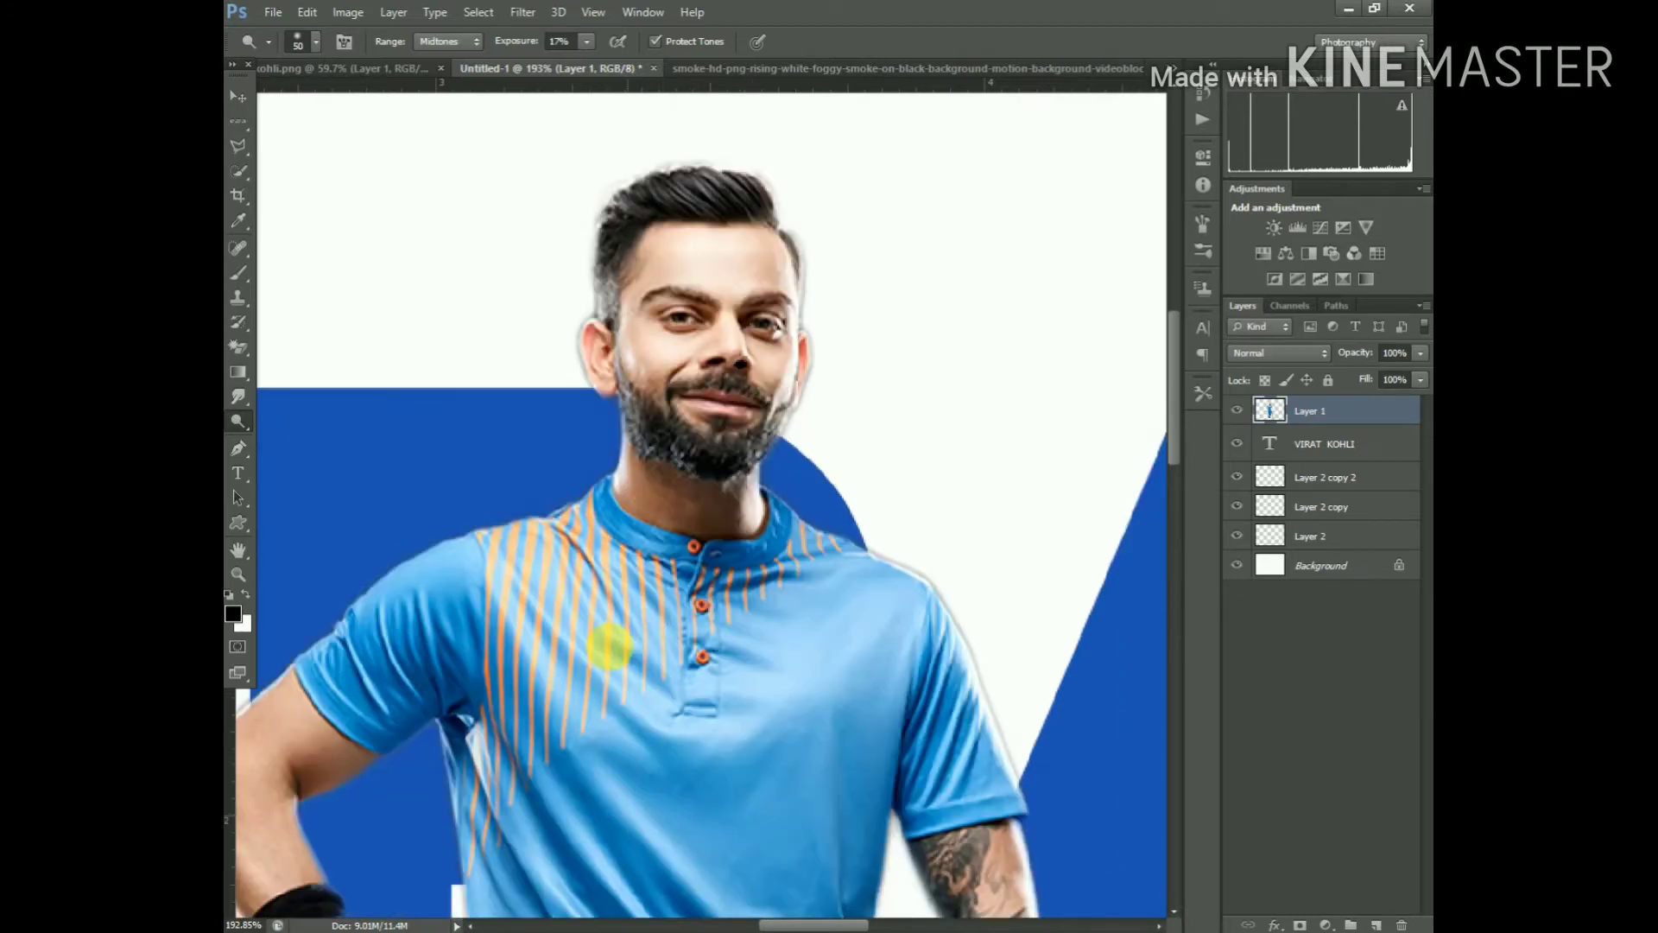
scroll(610, 643, "down", 1)
left_click_drag(648, 434, 637, 540)
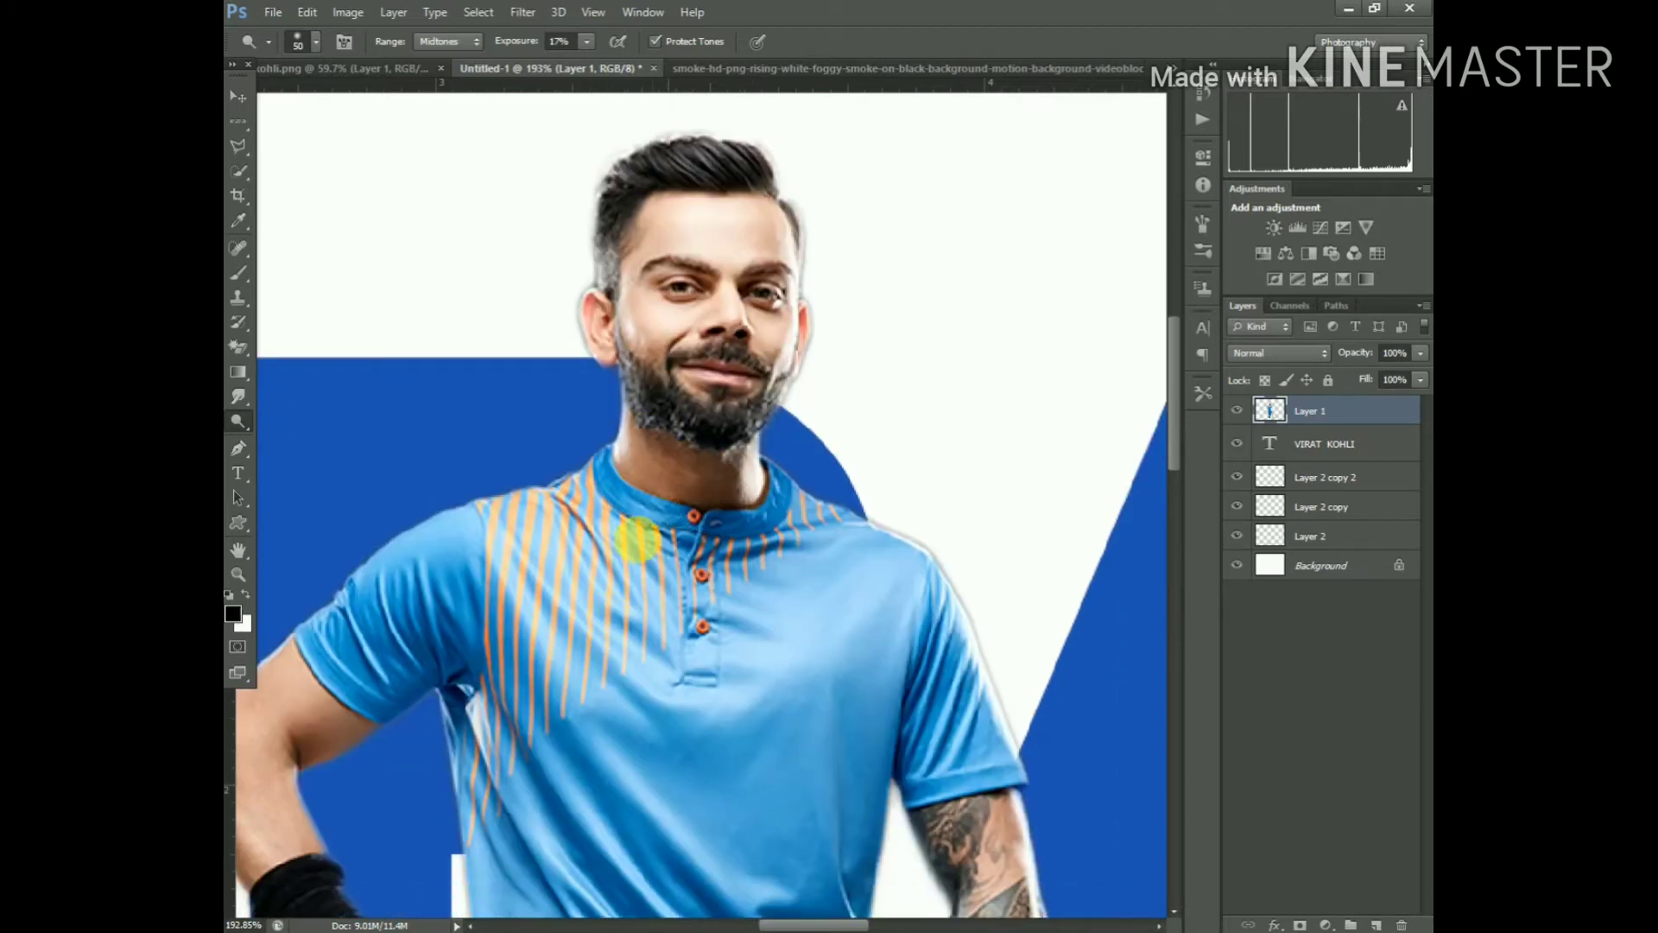
scroll(637, 540, "down", 3)
scroll(389, 622, "up", 2)
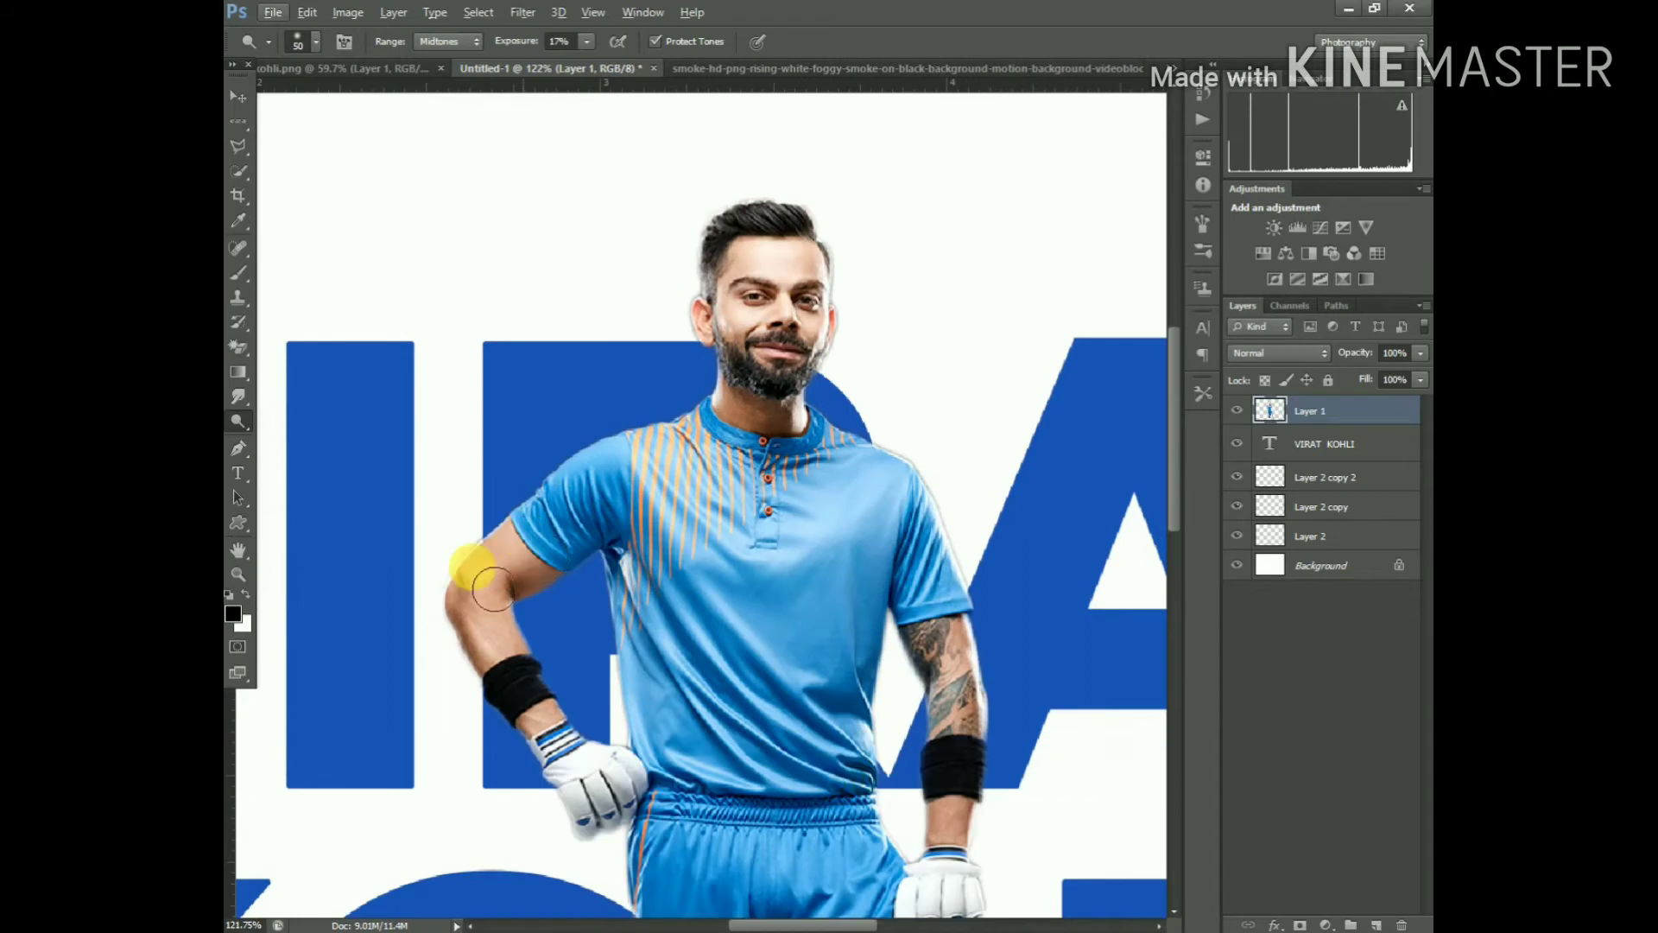
Lighten both forearms and wrists with the same dodge brush
left_click_drag(492, 590, 505, 605)
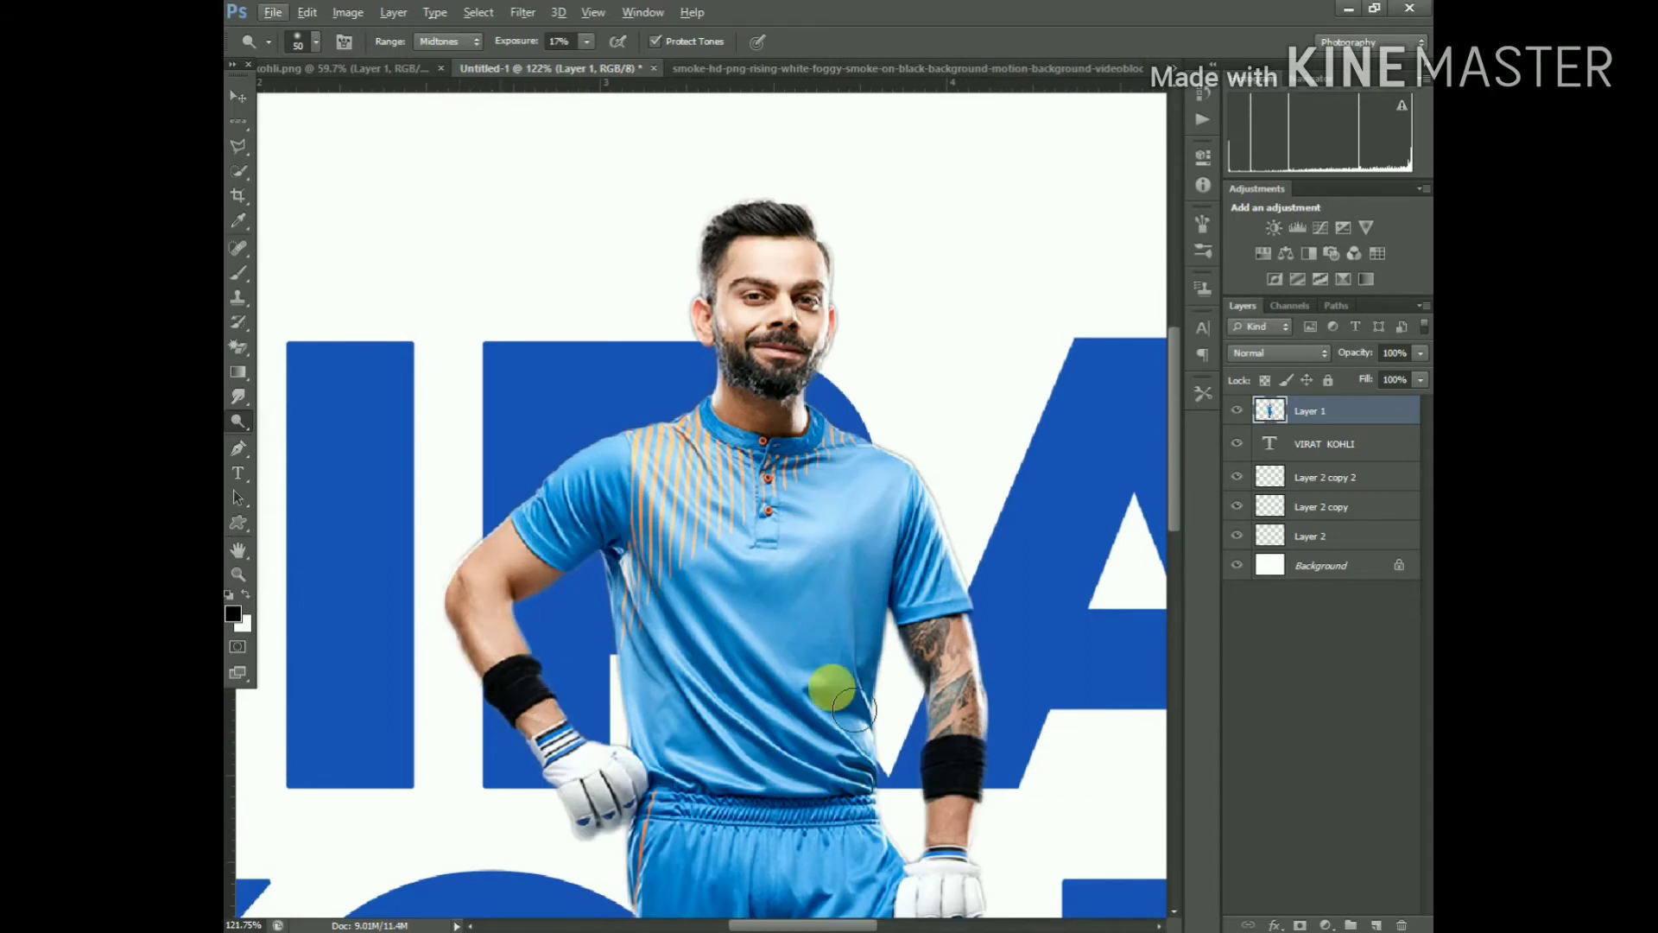
left_click_drag(869, 682, 918, 637)
left_click(523, 721)
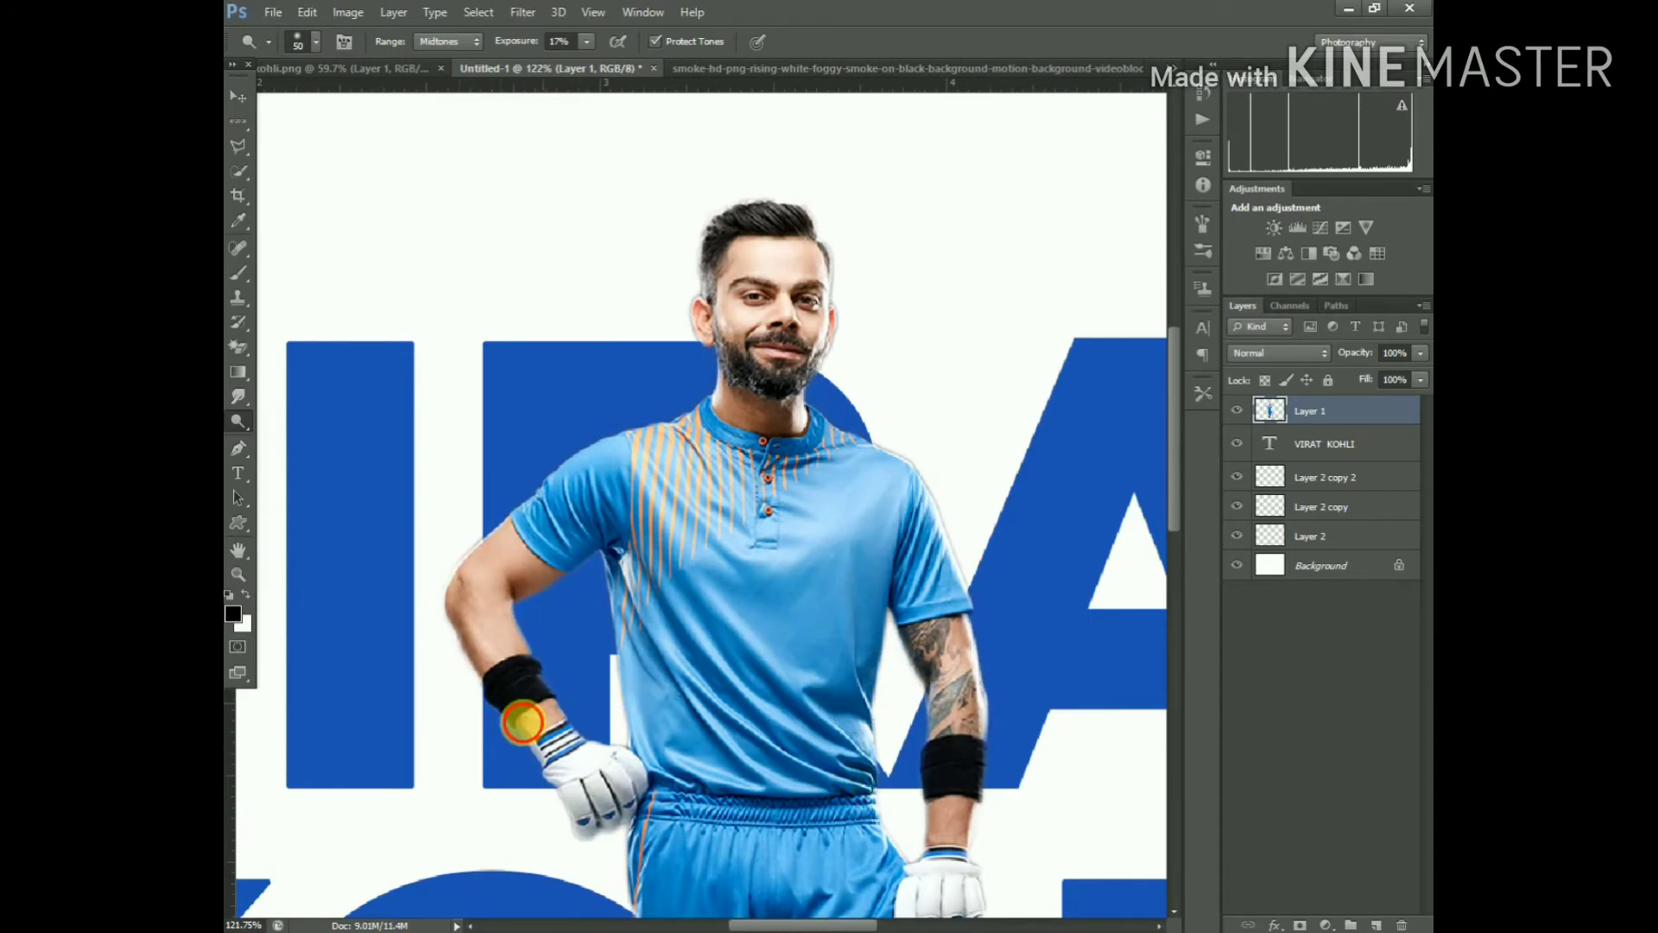
left_click(968, 834)
Switch to the Move tool and select the Layer 2 foot shadow
scroll(833, 721, "down", 3)
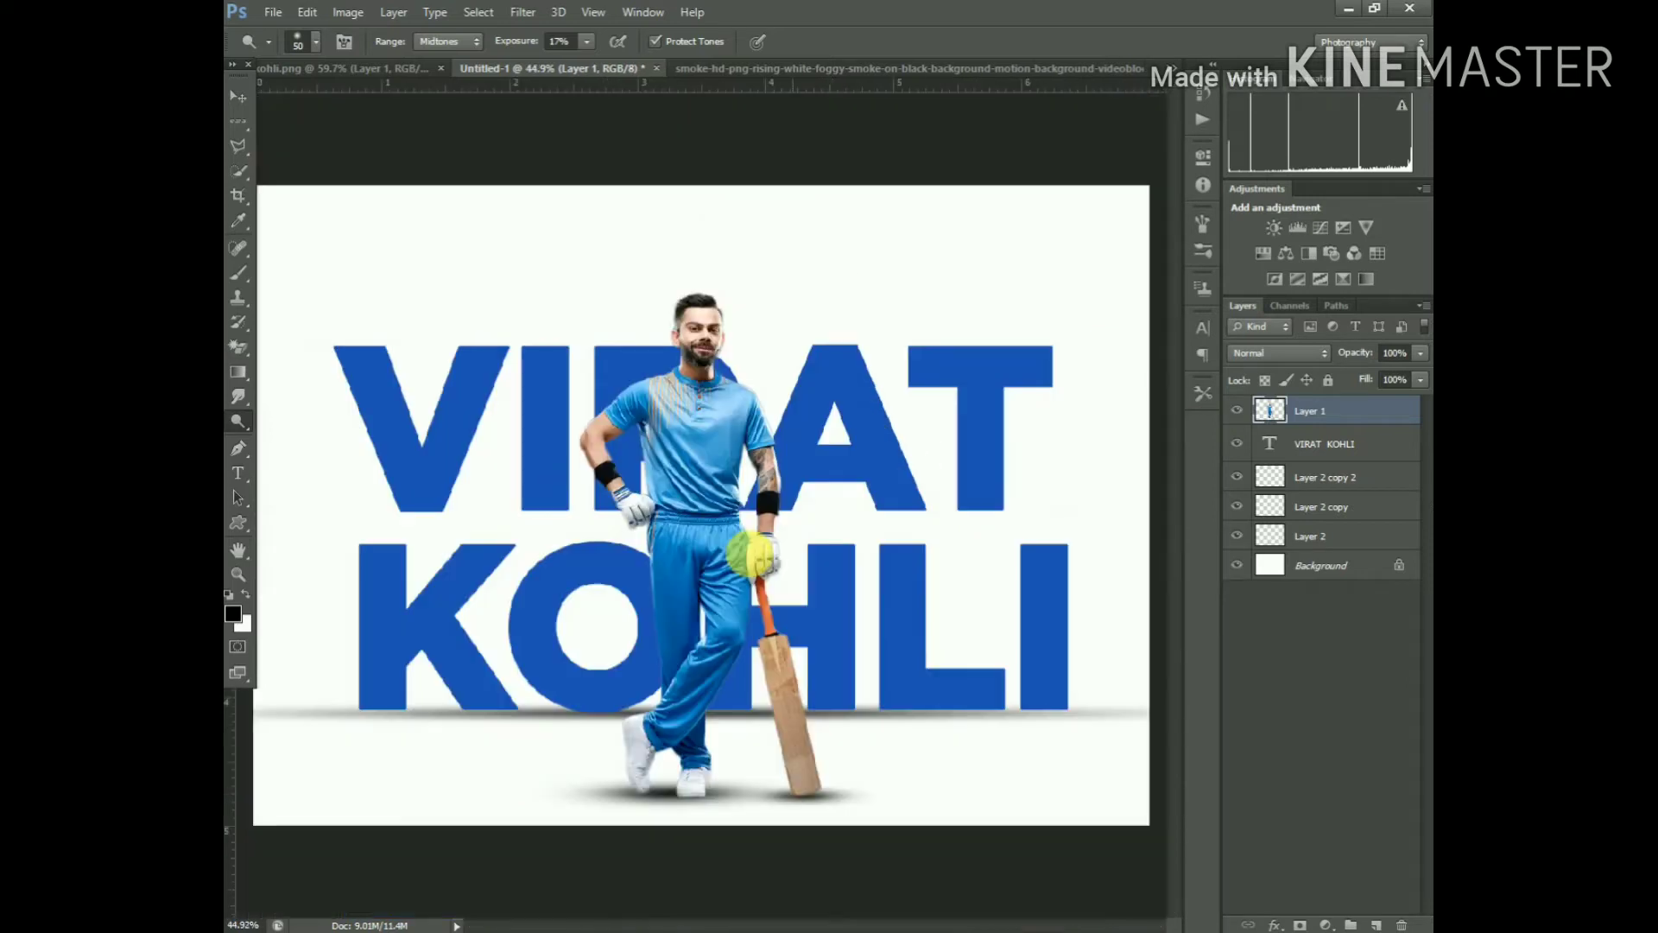
scroll(747, 548, "down", 1)
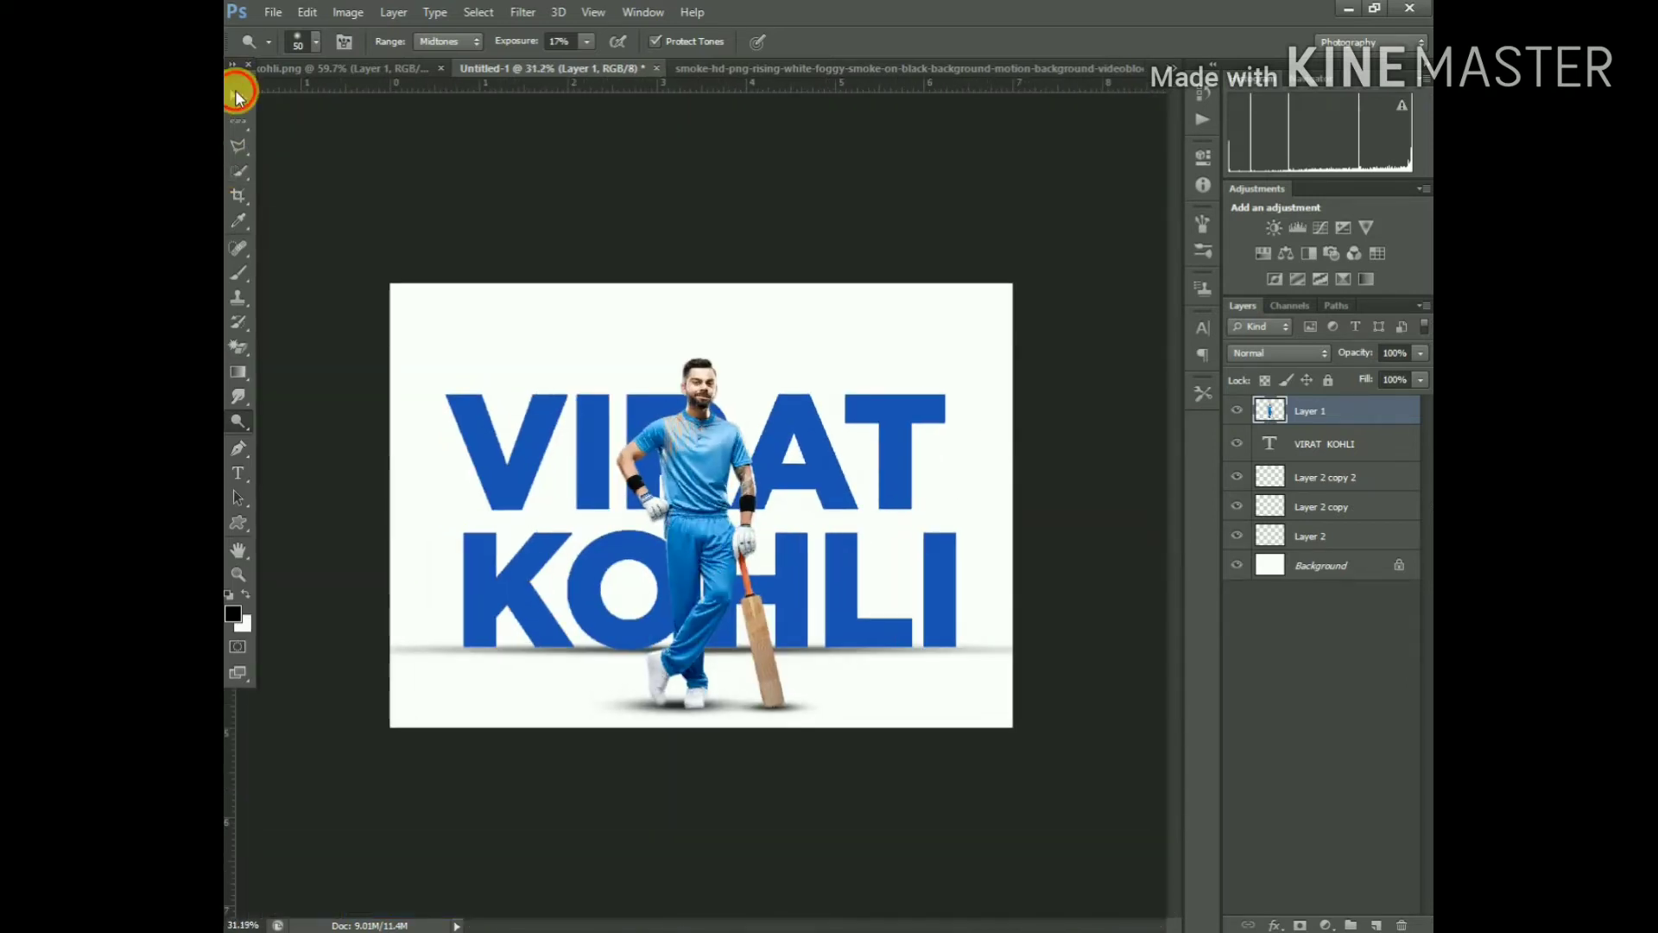
left_click(236, 93)
scroll(643, 544, "down", 1)
scroll(643, 544, "up", 1)
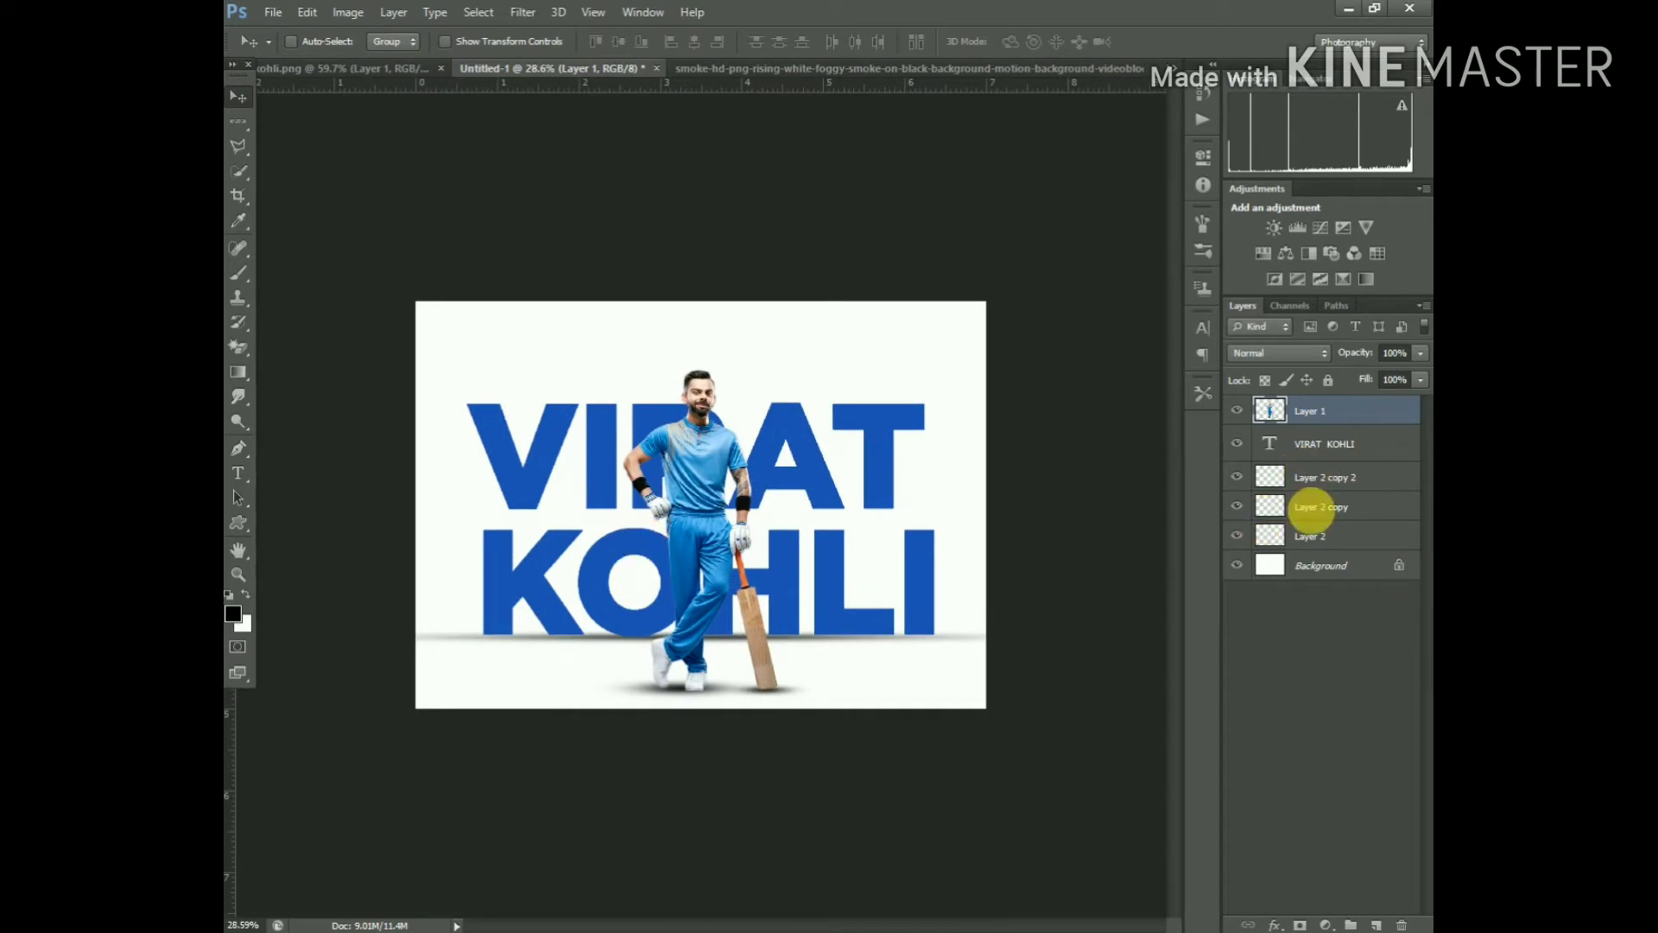
left_click(1268, 508)
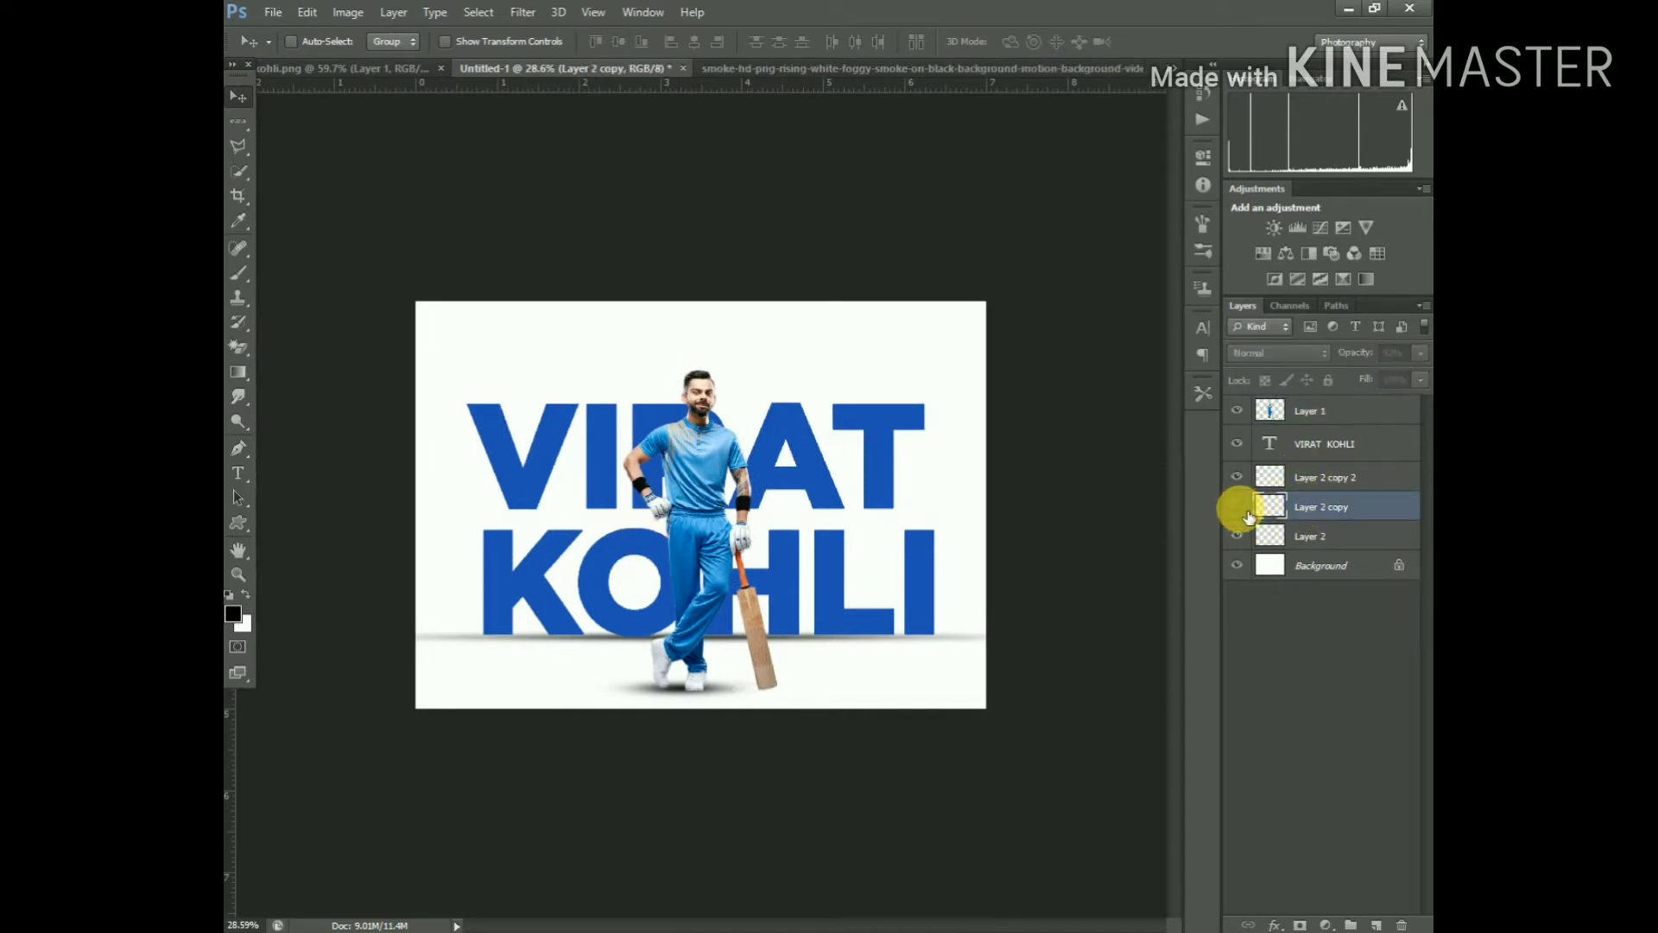
left_click(1322, 478)
left_click(1328, 533)
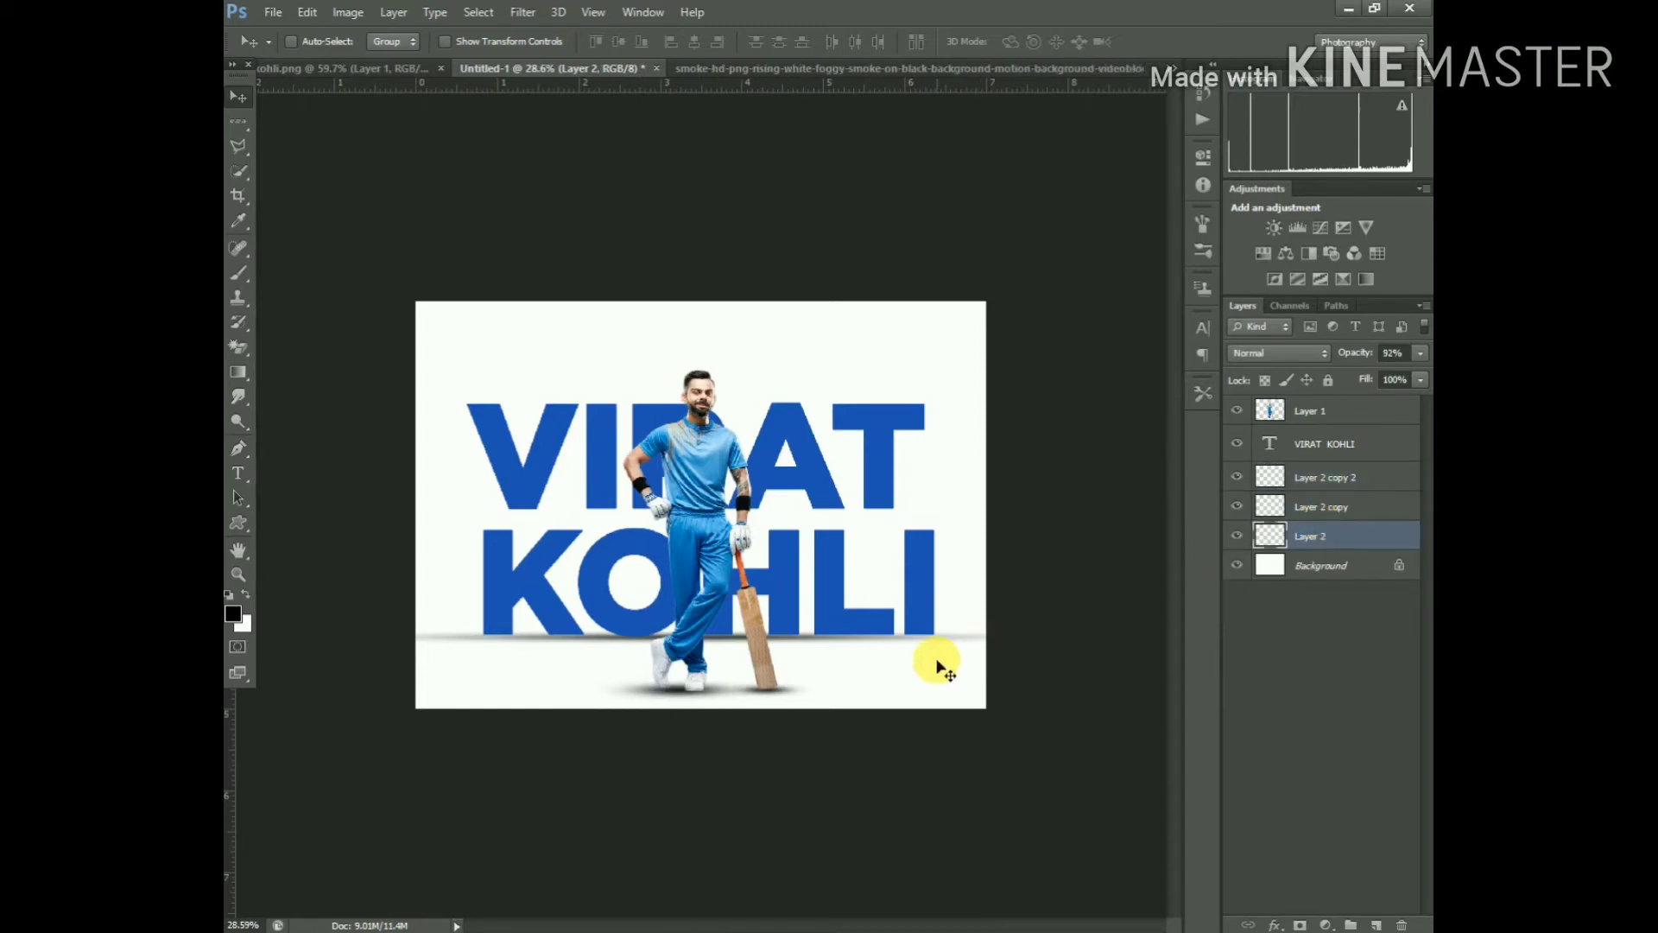
Skew the foot shadow to an angle and nudge it beneath the player's feet
key("ctrl+t")
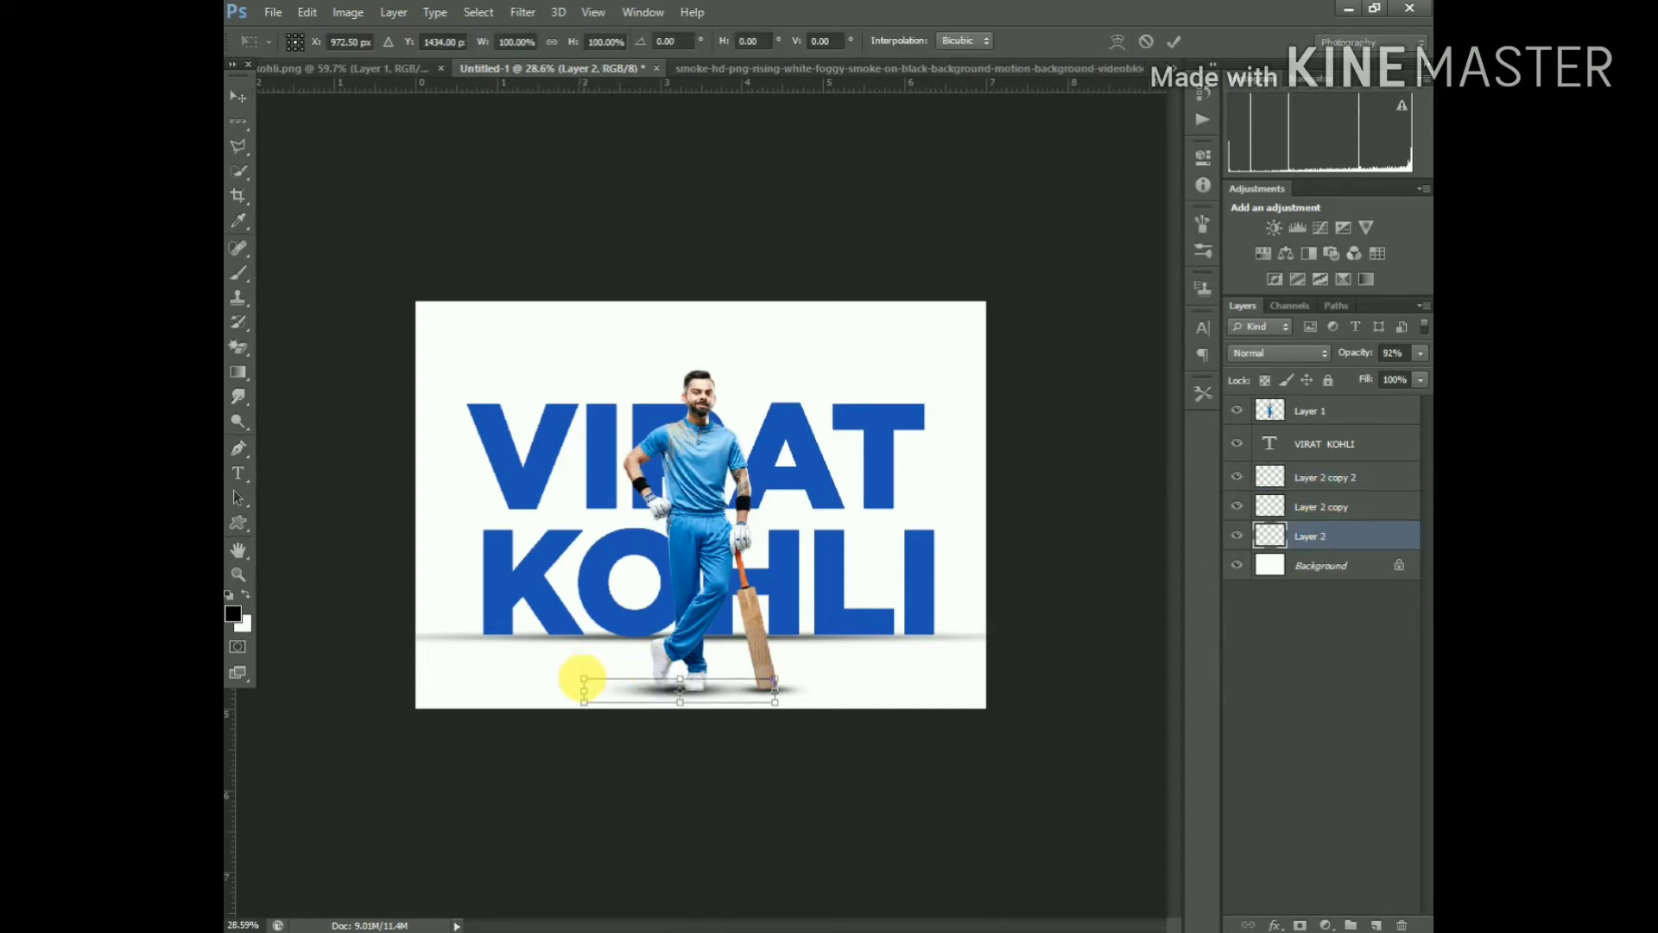
left_click_drag(584, 679, 569, 664)
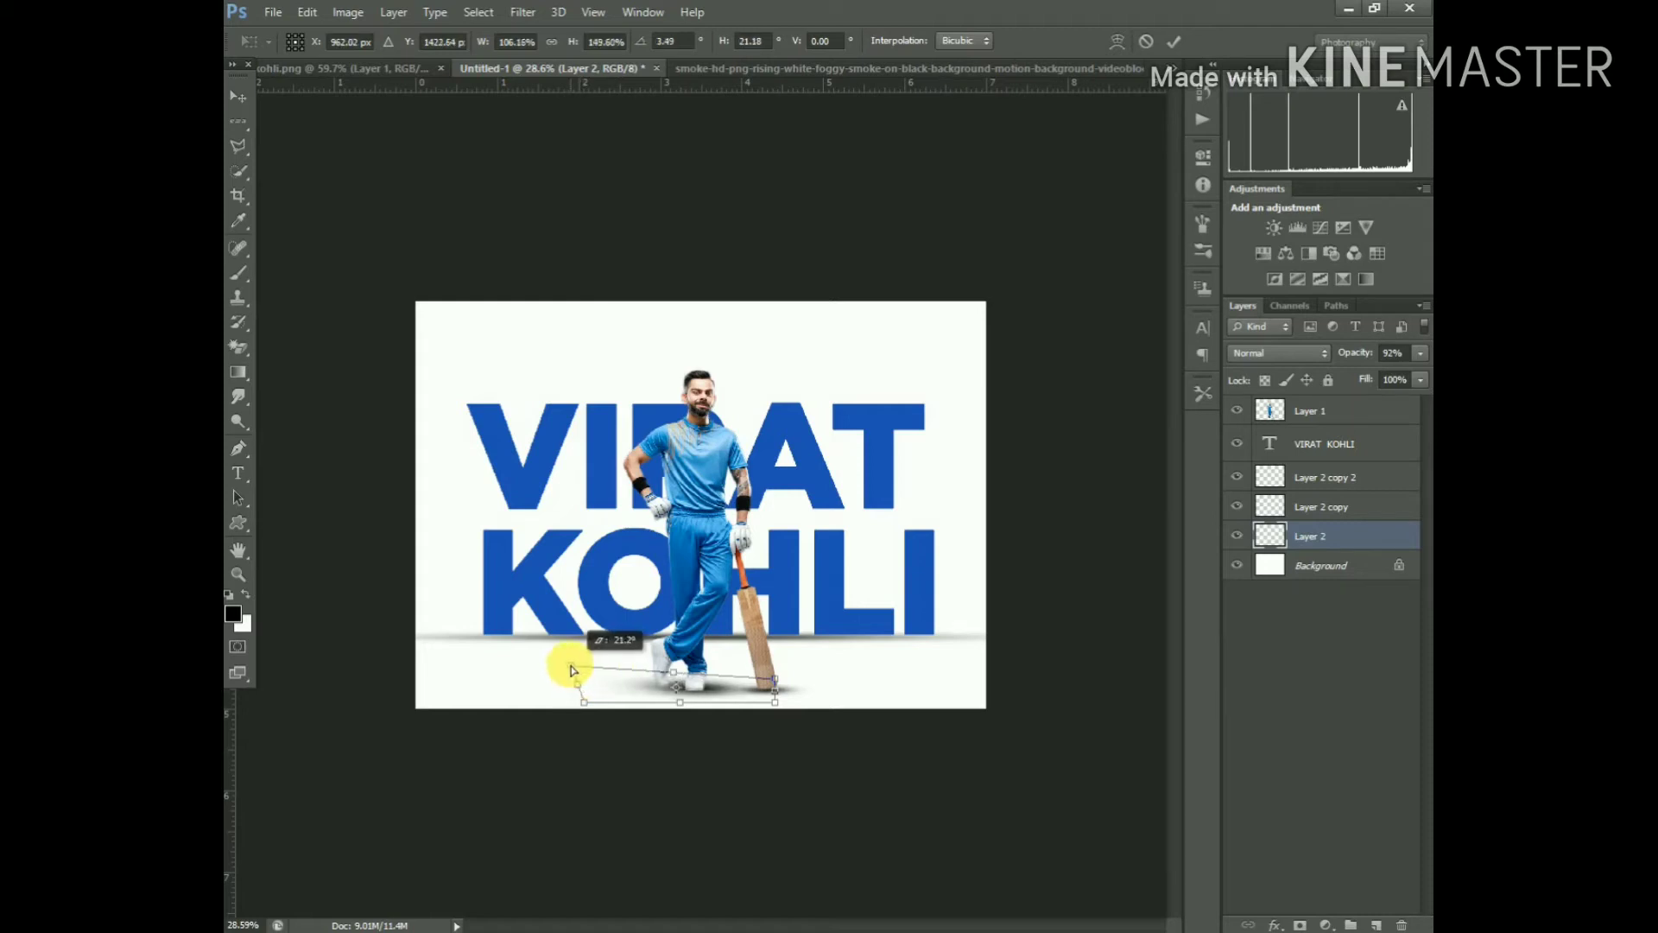
key("Return")
left_click_drag(703, 688, 724, 712)
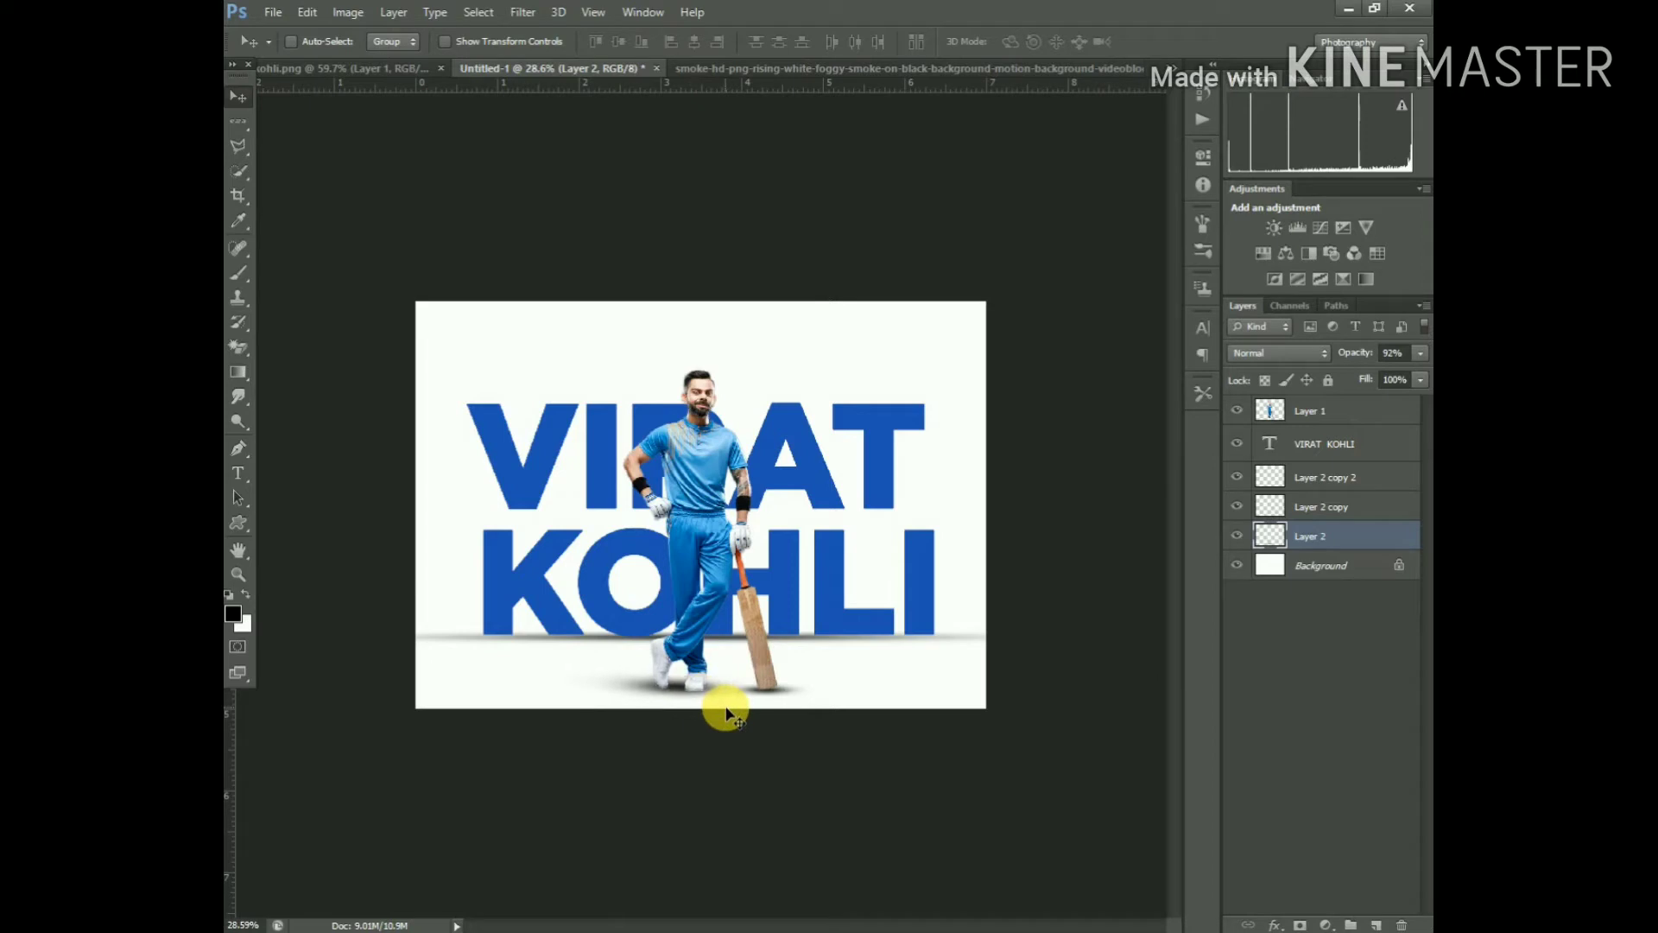
key("alt")
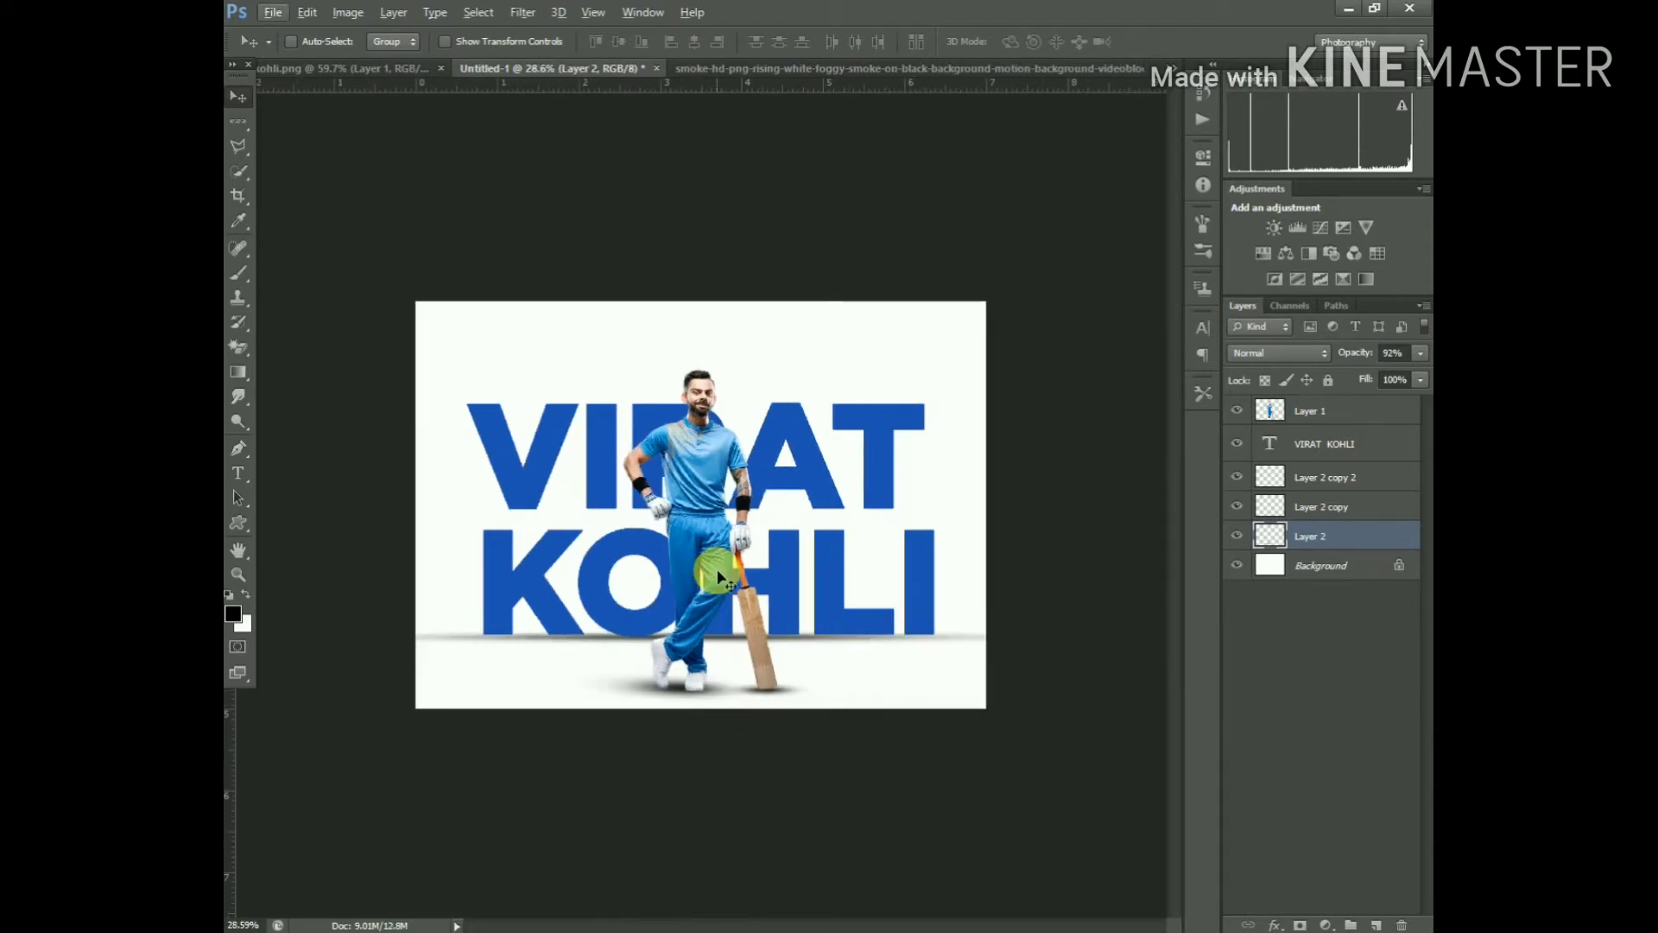
Select the Brush tool with the 1757 px scattered smoke preset from the bottom of the list
left_click(238, 420)
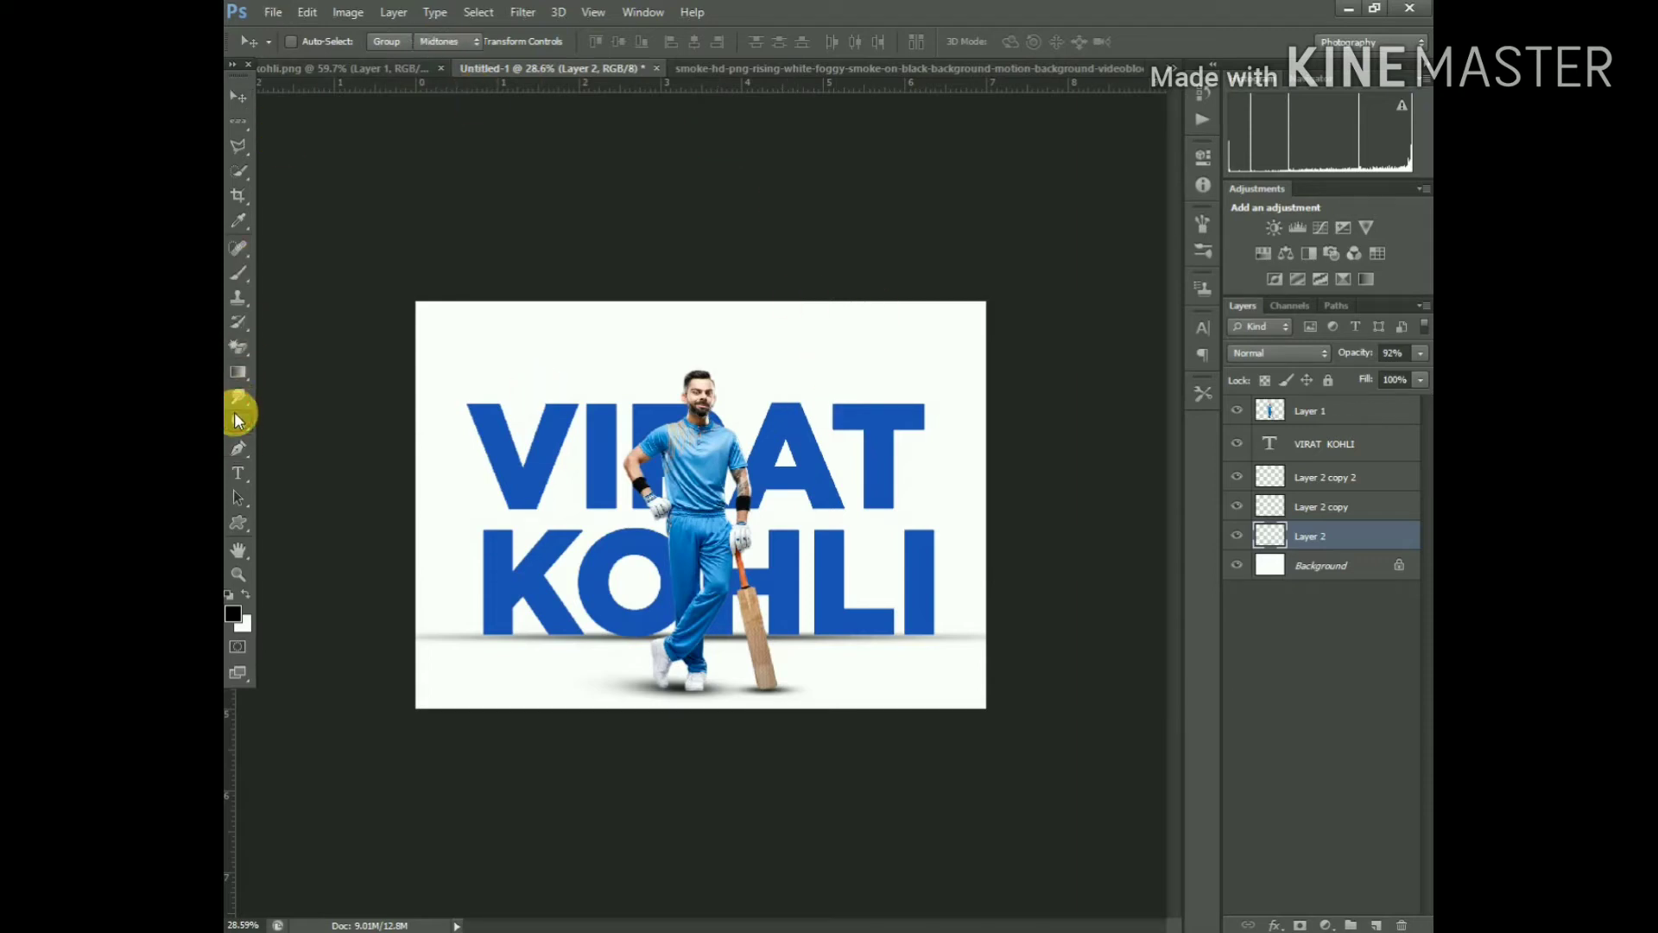
left_click(235, 273)
left_click(316, 43)
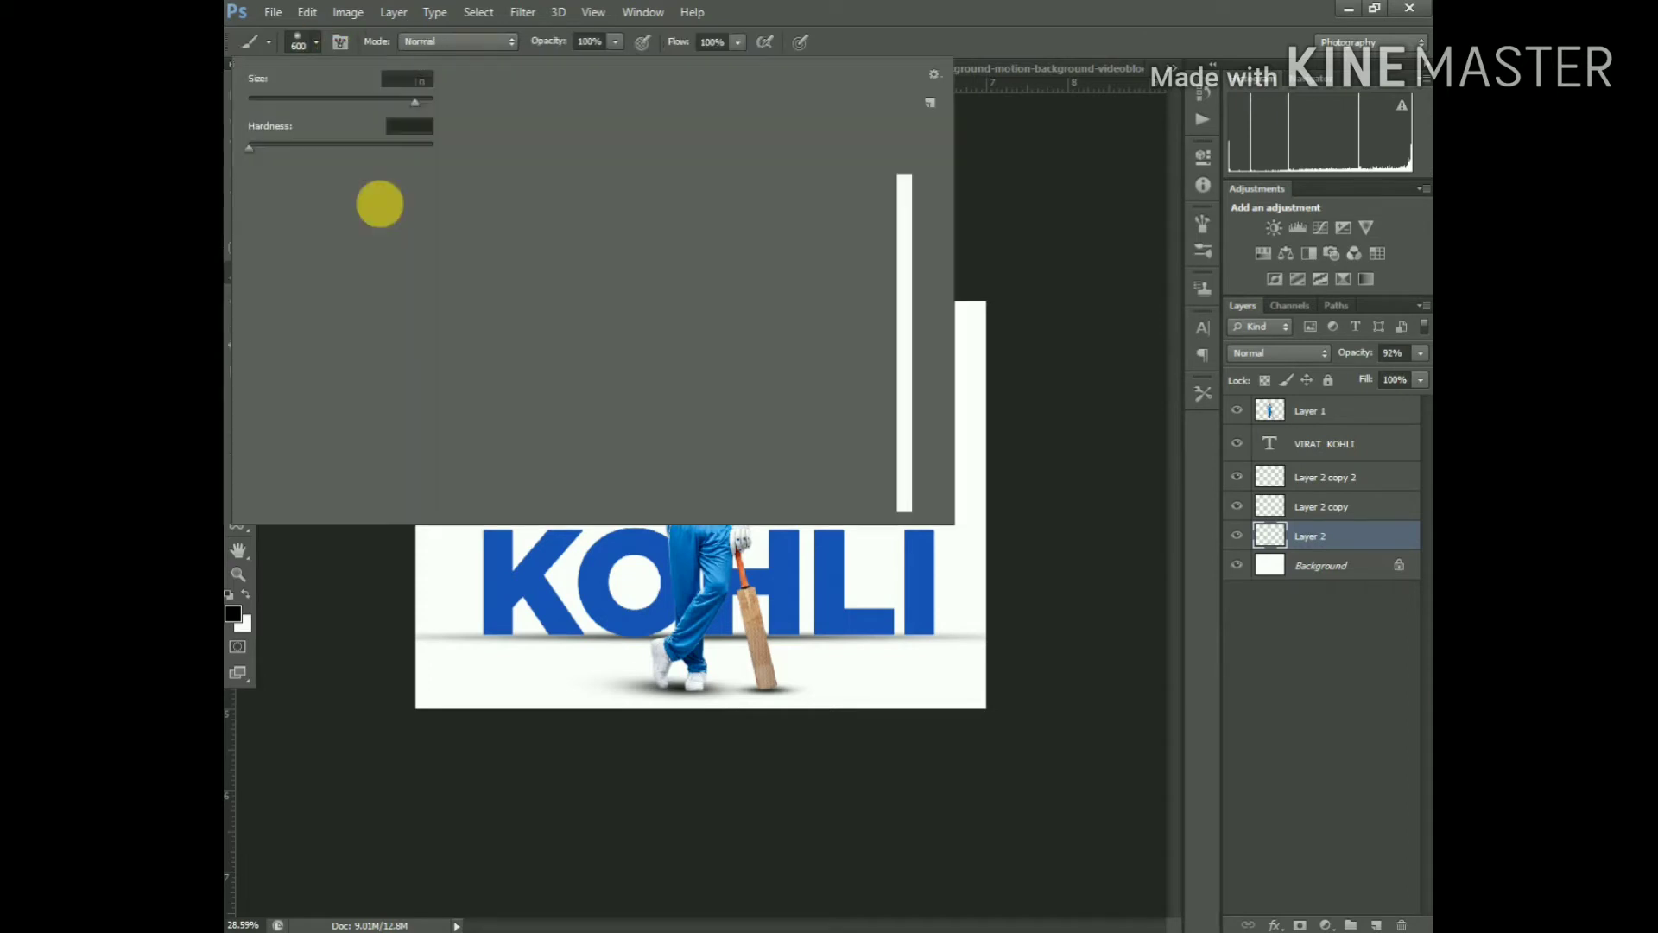
left_click_drag(954, 527, 626, 355)
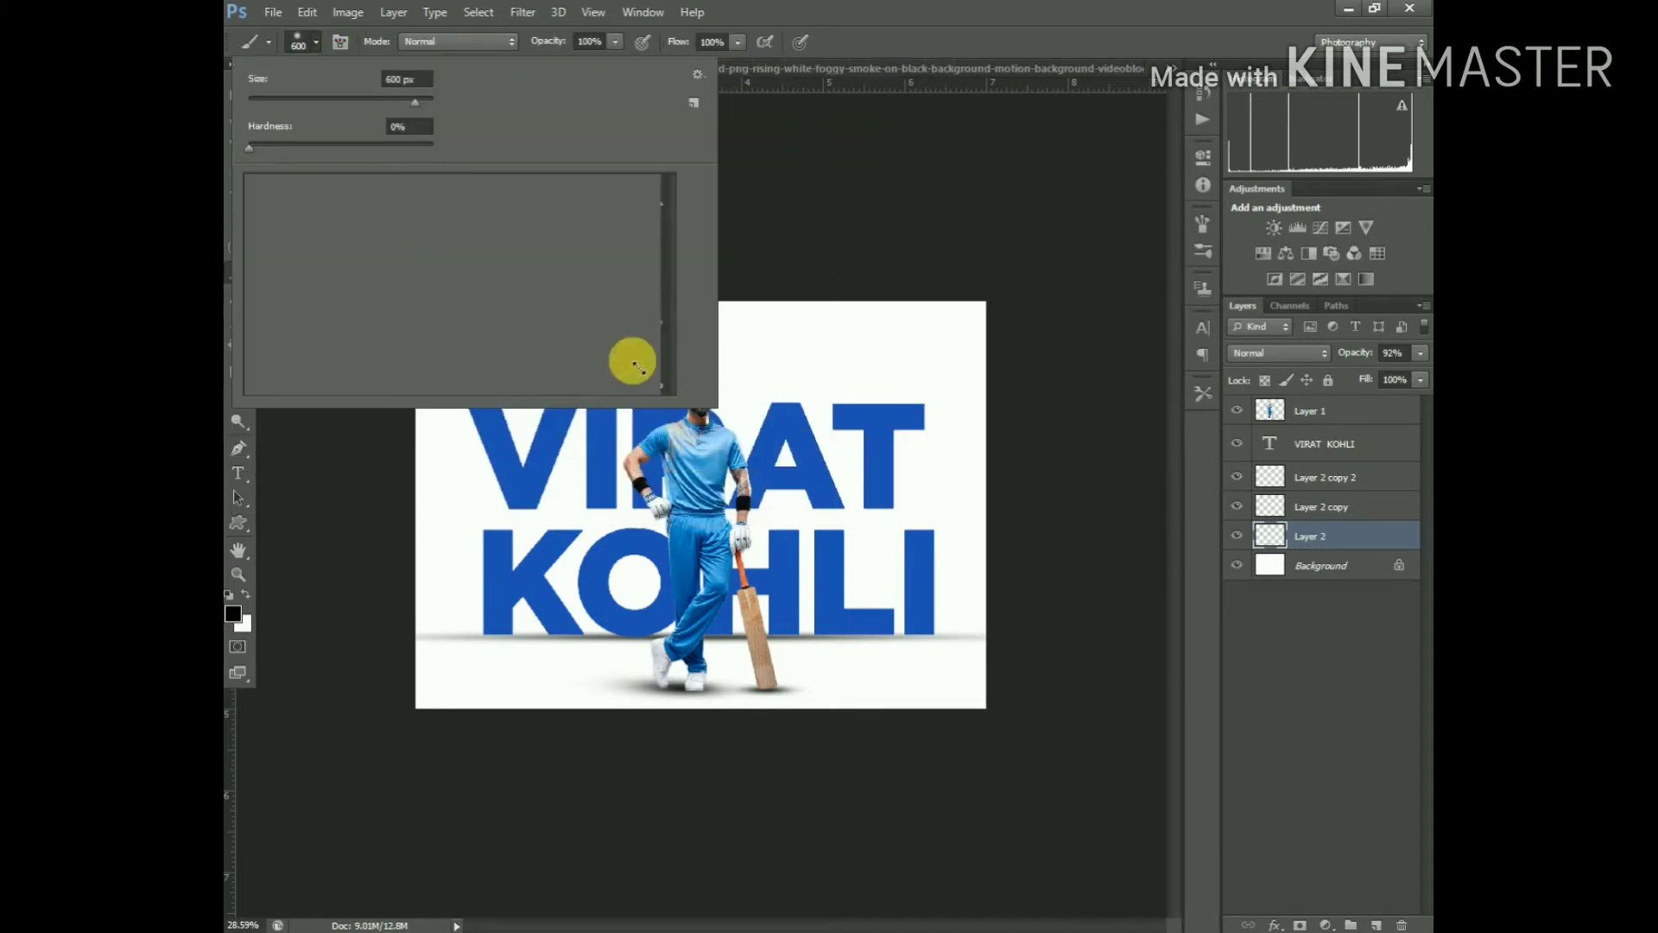
scroll(454, 266, "down", 3)
scroll(444, 269, "down", 3)
scroll(443, 275, "down", 3)
scroll(444, 294, "down", 3)
scroll(448, 312, "down", 3)
scroll(448, 313, "down", 3)
scroll(449, 313, "down", 3)
scroll(448, 313, "down", 3)
scroll(449, 313, "down", 3)
scroll(448, 313, "down", 3)
scroll(448, 313, "down", 3)
scroll(448, 312, "down", 3)
scroll(448, 313, "down", 2)
scroll(449, 313, "down", 2)
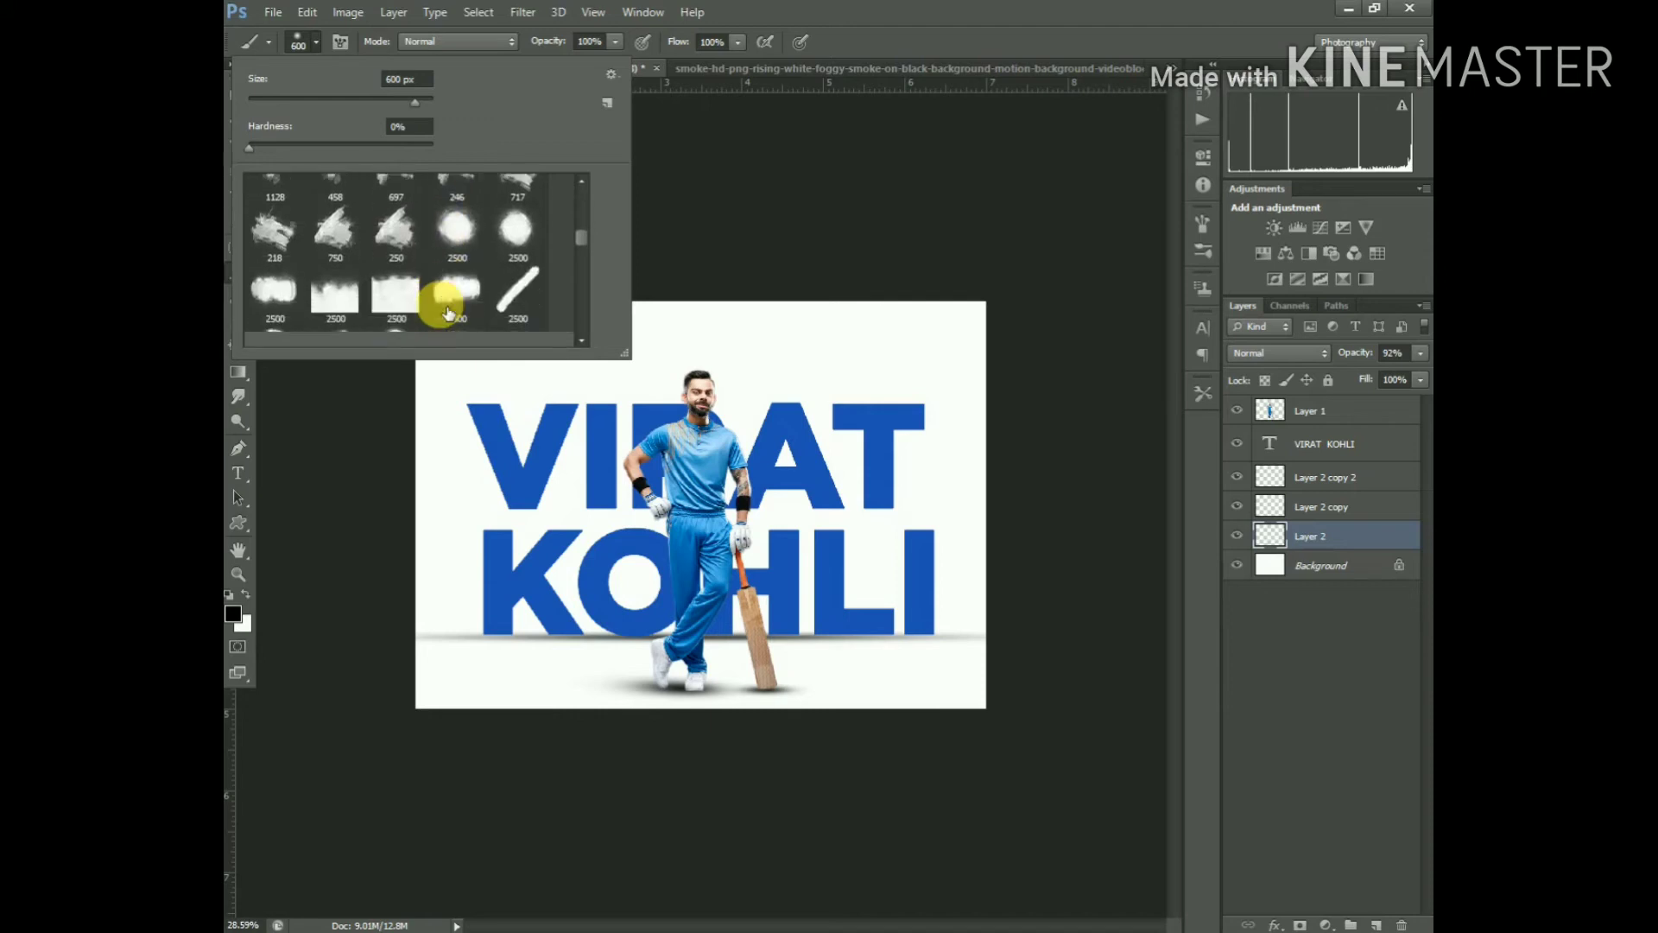
scroll(448, 313, "down", 2)
scroll(449, 313, "down", 2)
scroll(448, 313, "down", 2)
scroll(448, 313, "down", 2)
scroll(448, 313, "down", 2)
scroll(448, 313, "down", 2)
scroll(448, 313, "down", 2)
scroll(448, 312, "down", 2)
scroll(448, 313, "down", 2)
scroll(448, 312, "down", 1)
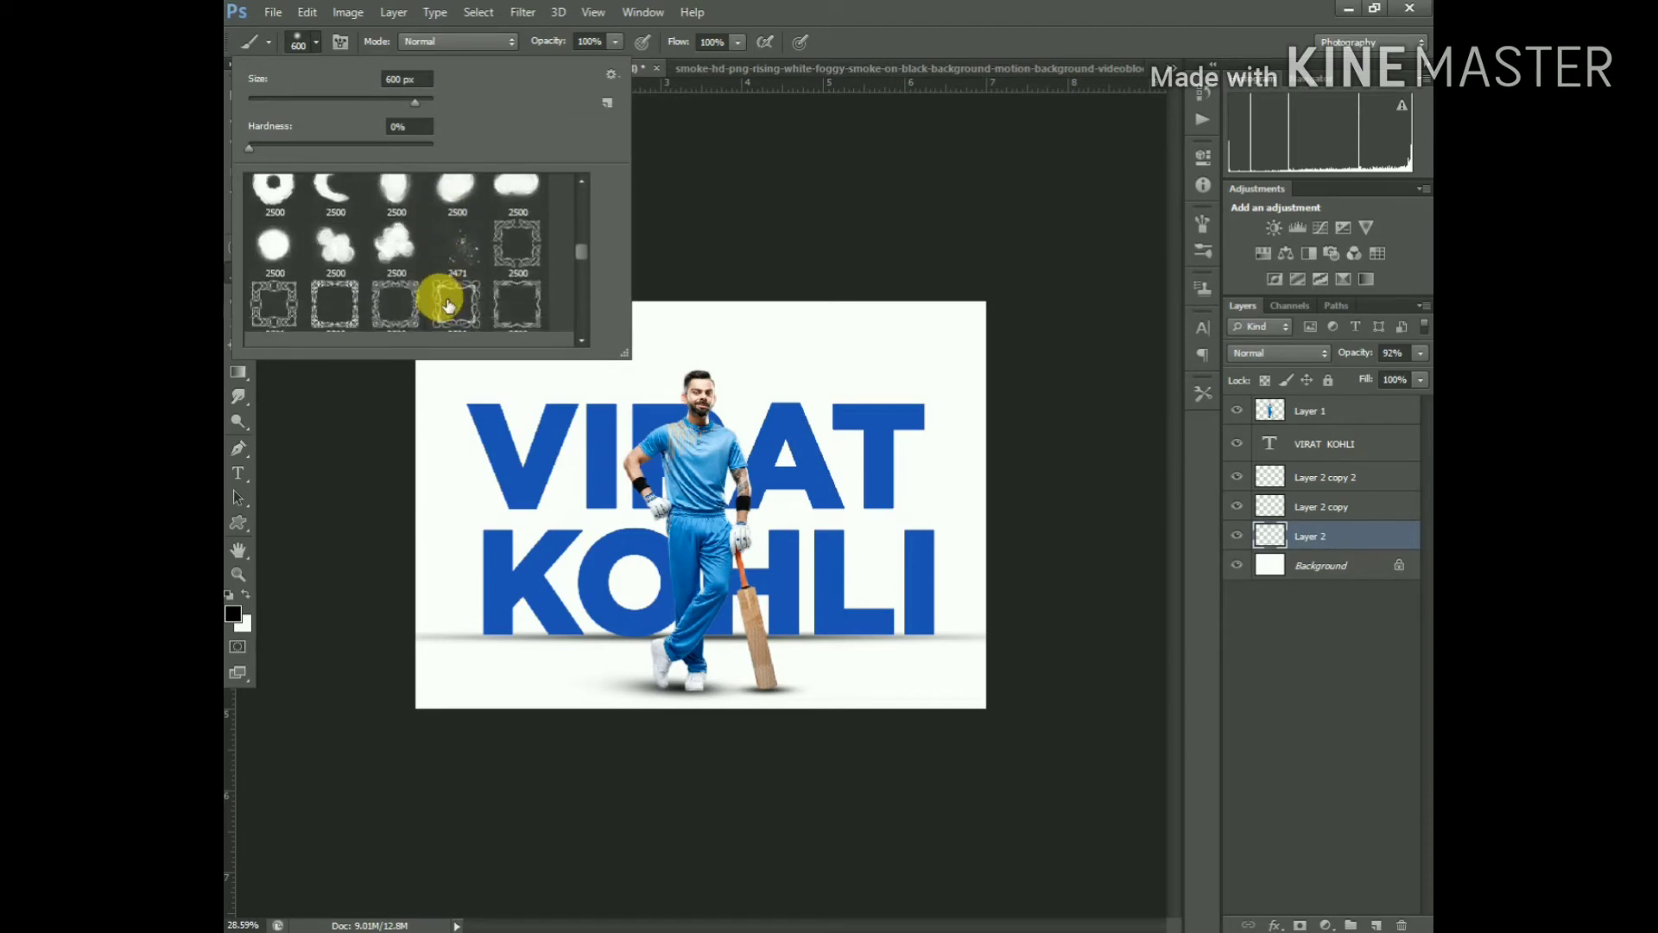
scroll(448, 304, "down", 2)
scroll(445, 285, "down", 2)
scroll(444, 285, "down", 2)
scroll(455, 291, "down", 2)
scroll(454, 290, "down", 2)
scroll(456, 290, "down", 2)
scroll(456, 290, "down", 2)
scroll(457, 290, "down", 2)
scroll(458, 290, "down", 2)
scroll(454, 285, "down", 1)
scroll(449, 281, "down", 2)
scroll(457, 276, "down", 2)
scroll(463, 274, "down", 2)
scroll(464, 274, "down", 1)
scroll(464, 275, "down", 2)
scroll(463, 274, "down", 2)
scroll(464, 275, "down", 2)
scroll(464, 275, "down", 2)
scroll(463, 275, "down", 2)
scroll(464, 275, "down", 2)
scroll(464, 275, "down", 2)
scroll(464, 275, "down", 2)
scroll(463, 275, "down", 1)
scroll(464, 274, "down", 2)
scroll(464, 275, "down", 1)
scroll(464, 274, "down", 1)
scroll(464, 275, "down", 1)
scroll(464, 275, "down", 1)
scroll(585, 296, "down", 3)
scroll(574, 333, "down", 3)
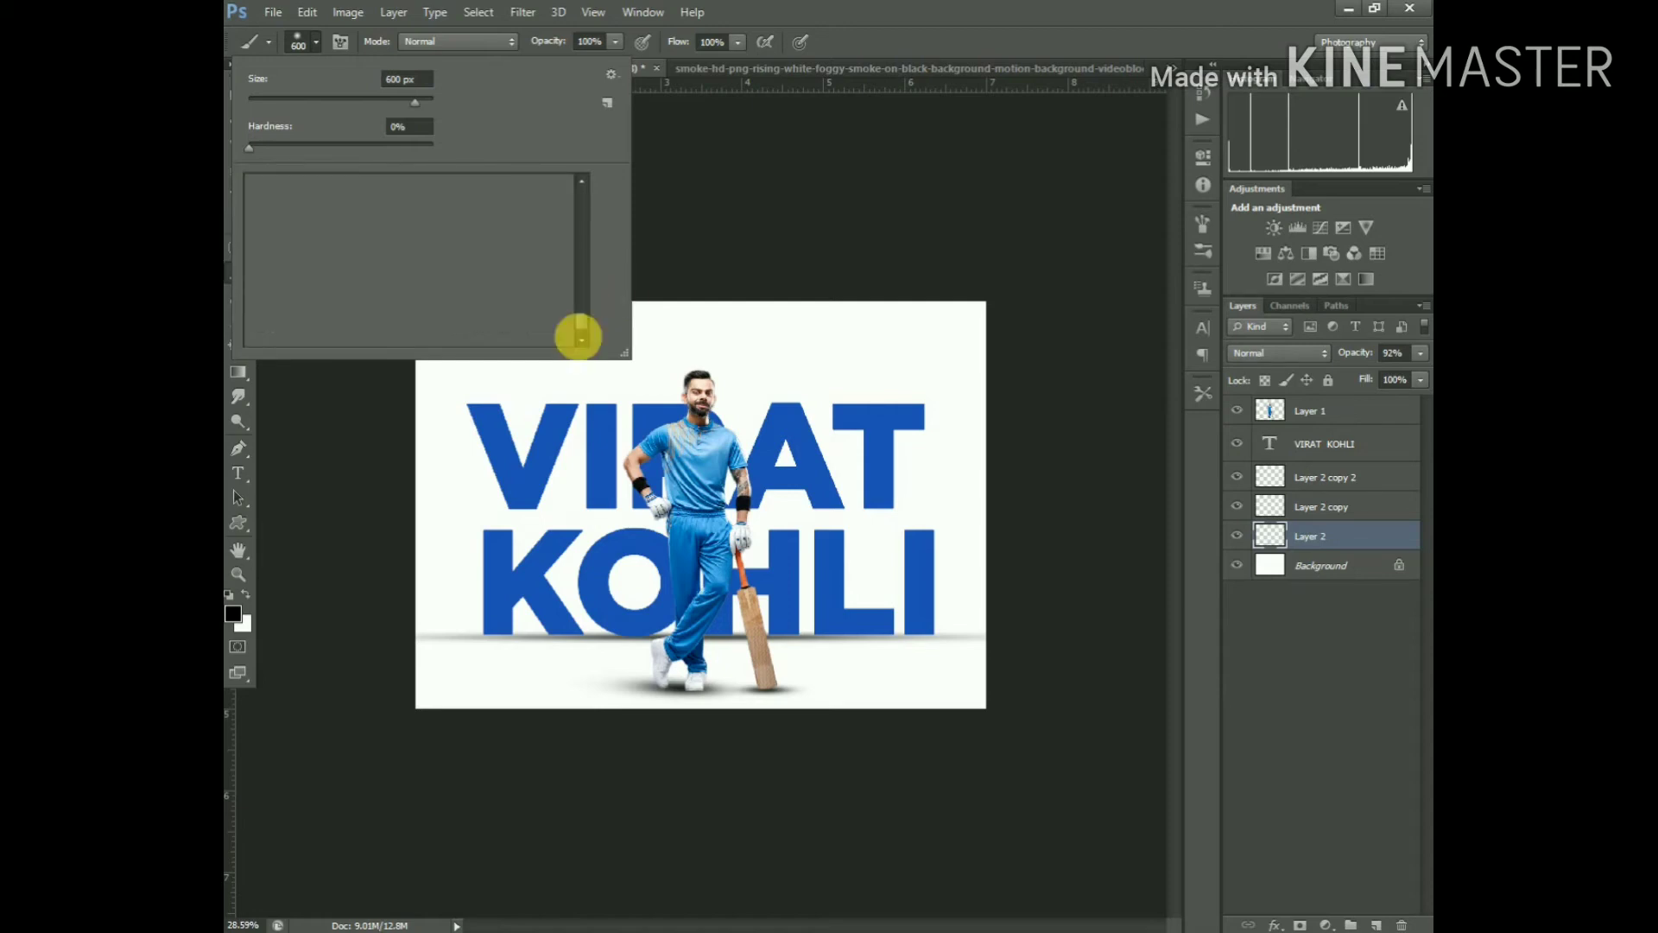
left_click(458, 311)
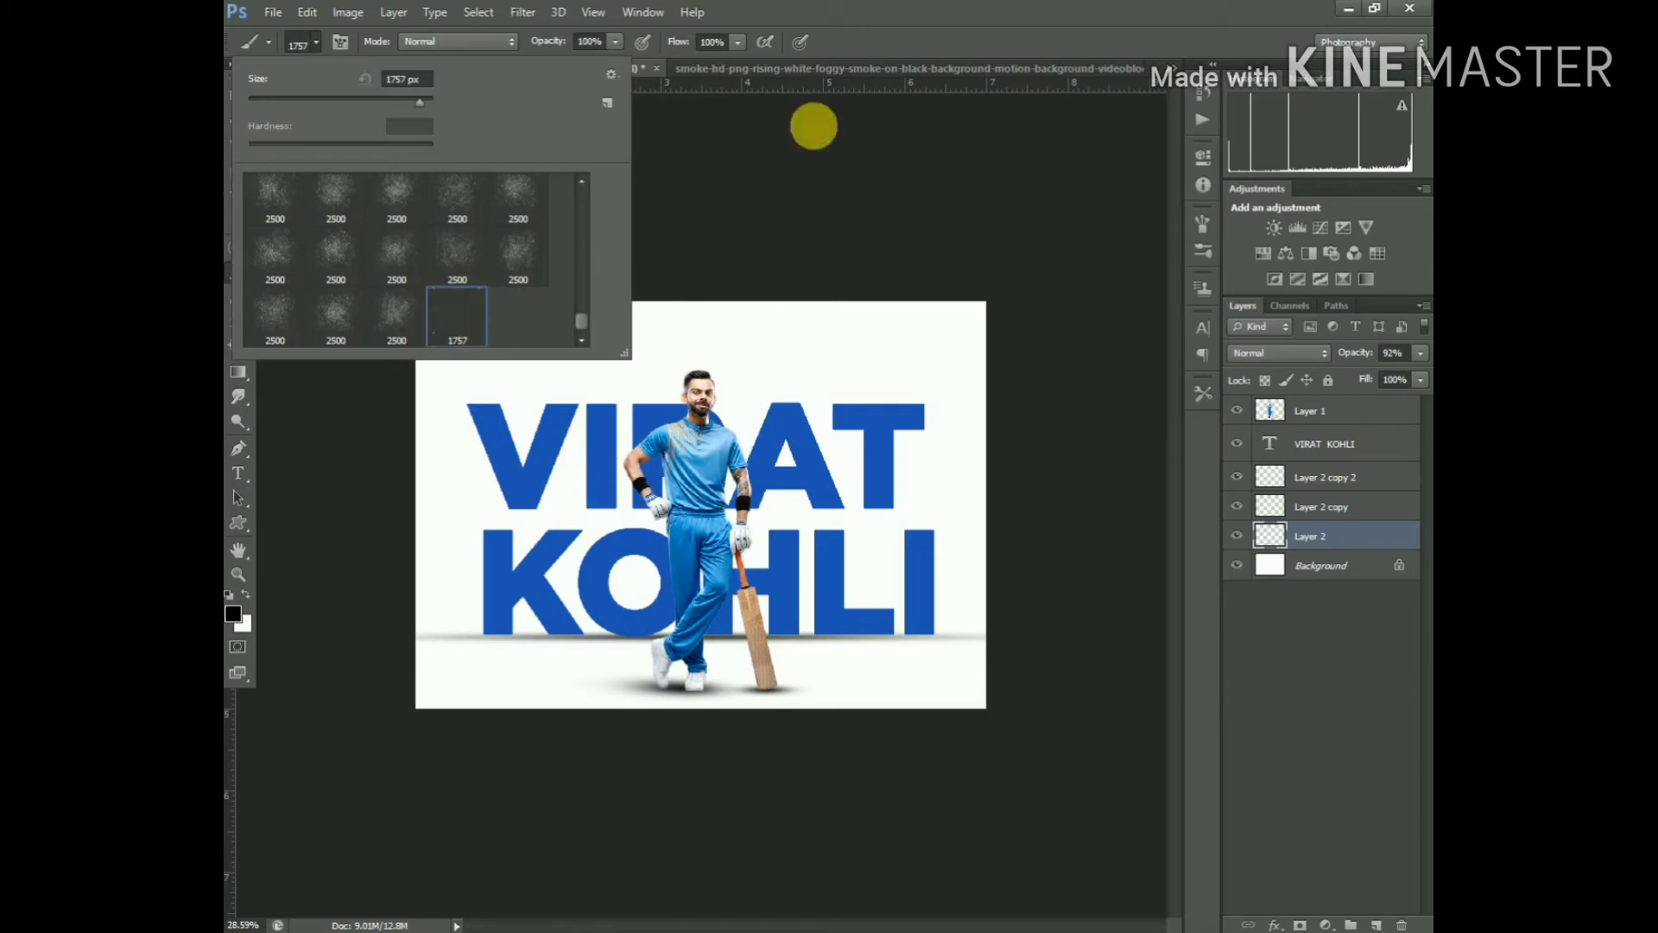
left_click(905, 30)
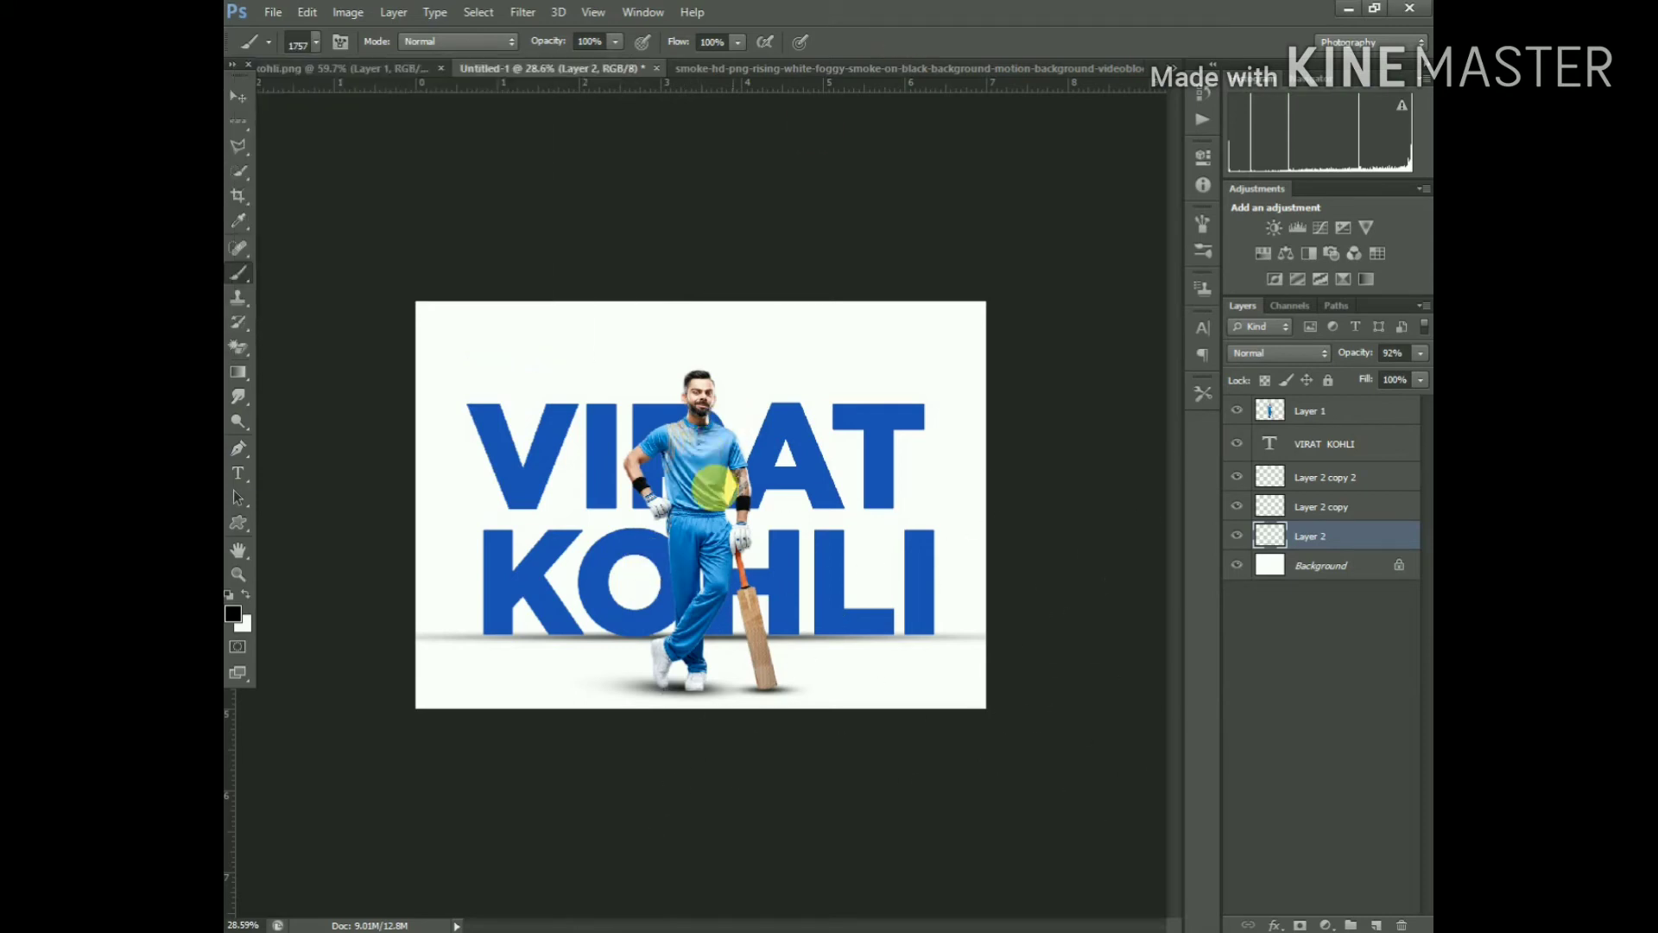
Set the foreground colour to bright blue 0048ff
left_click(231, 617)
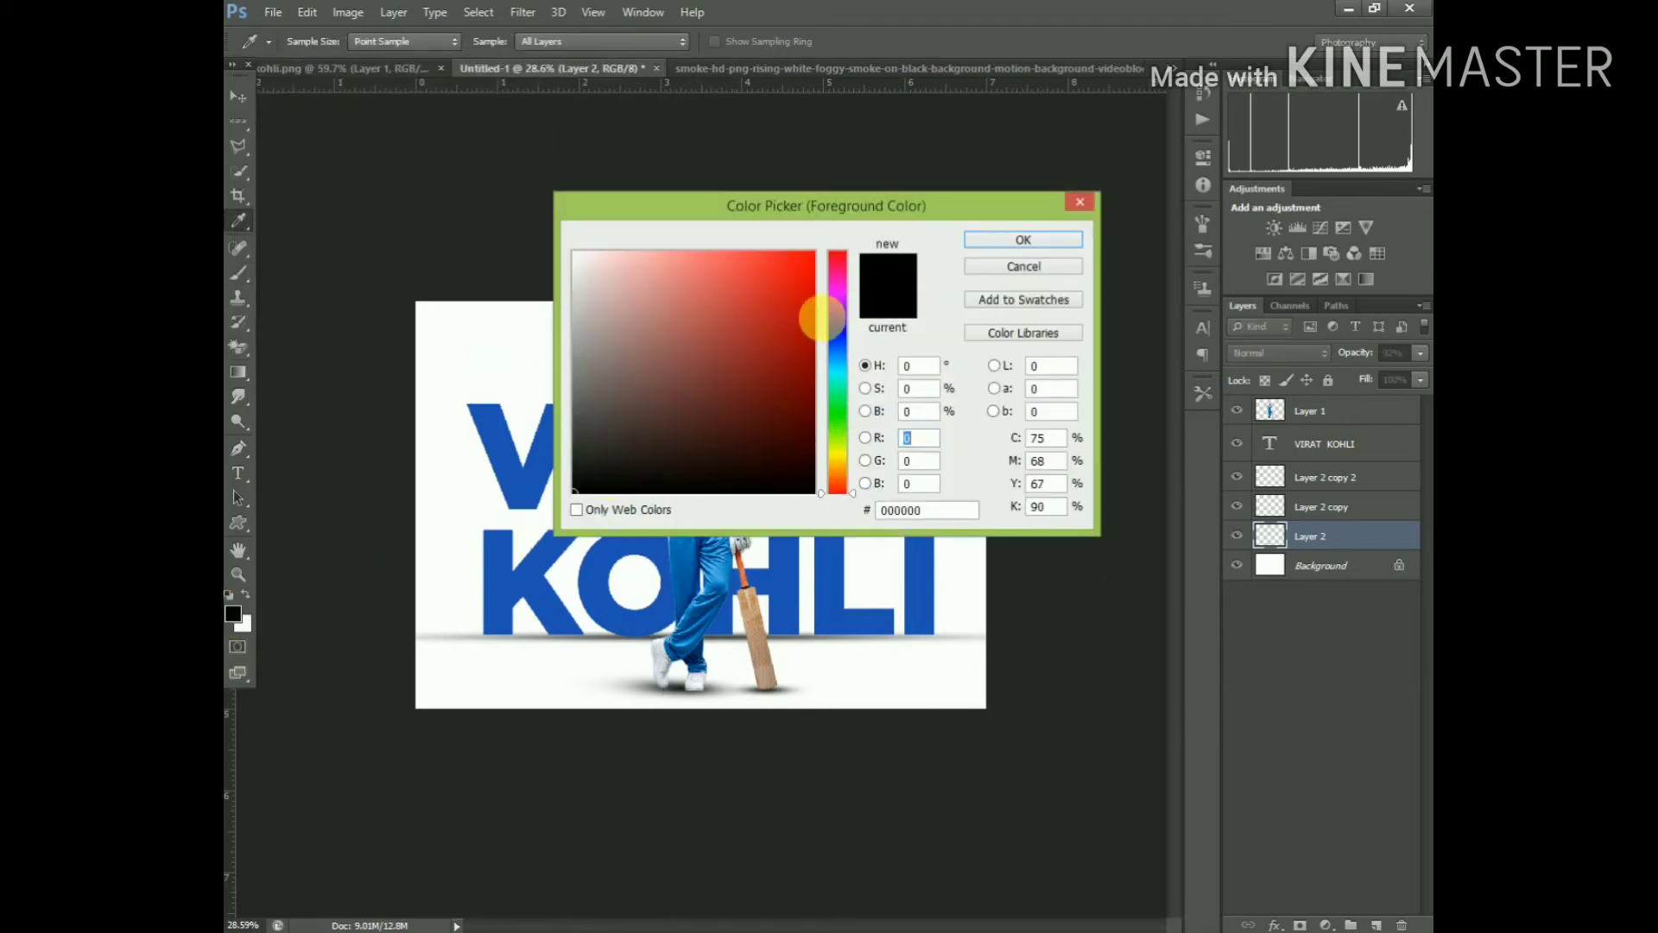
left_click(837, 323)
left_click_drag(810, 278, 815, 252)
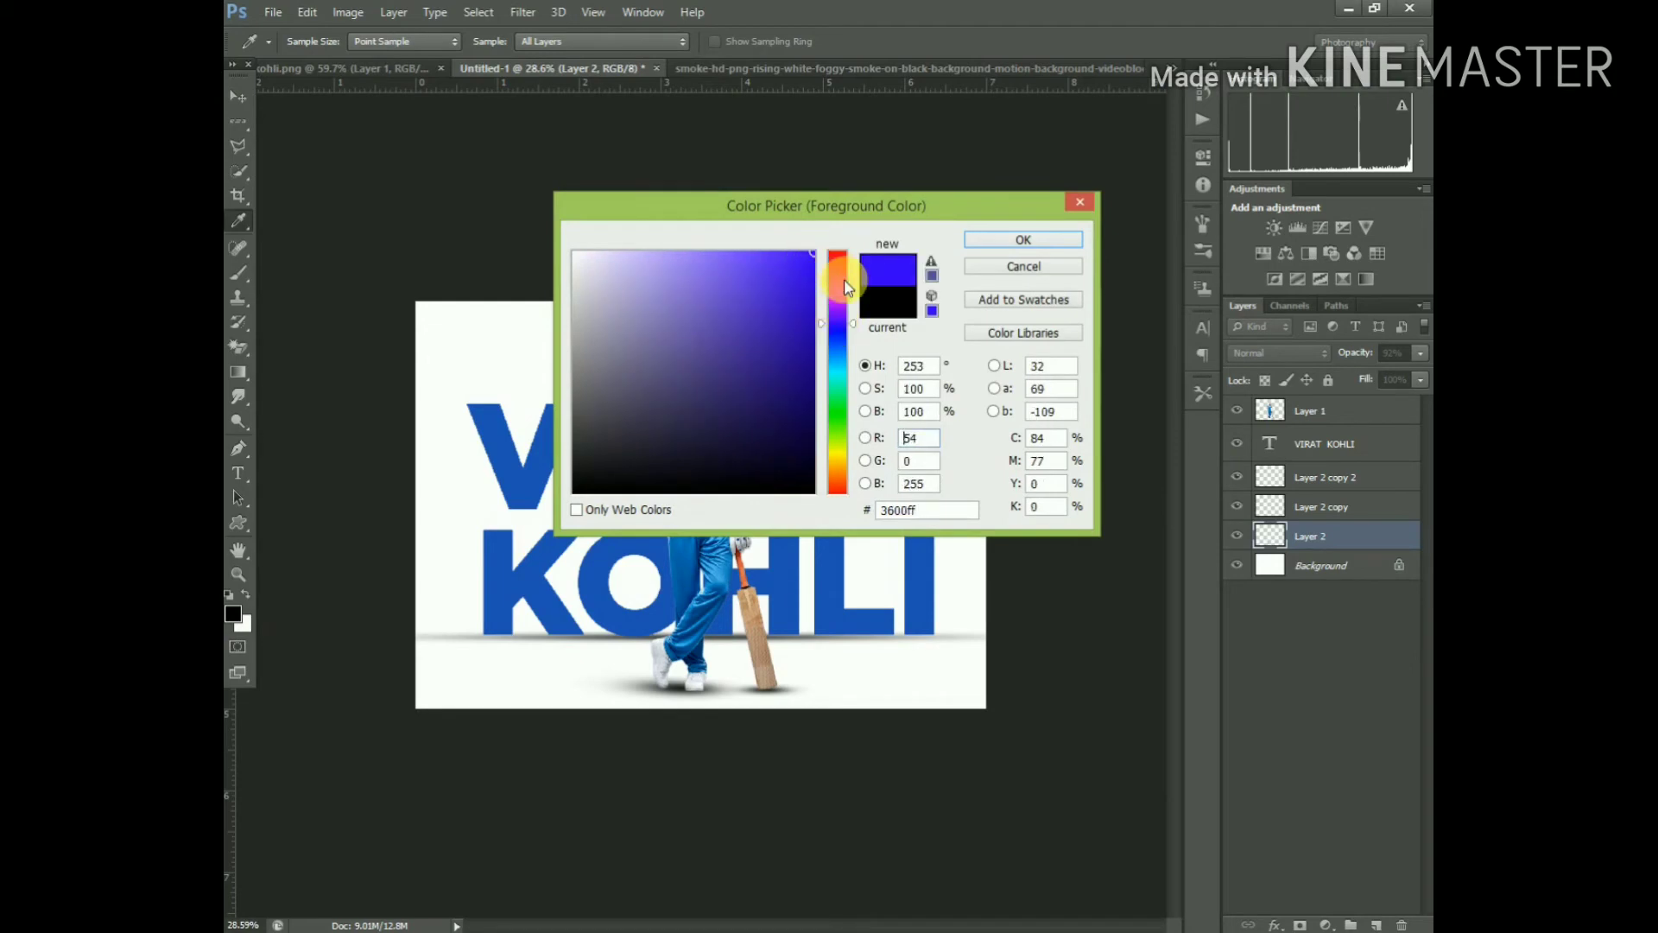
left_click(1019, 239)
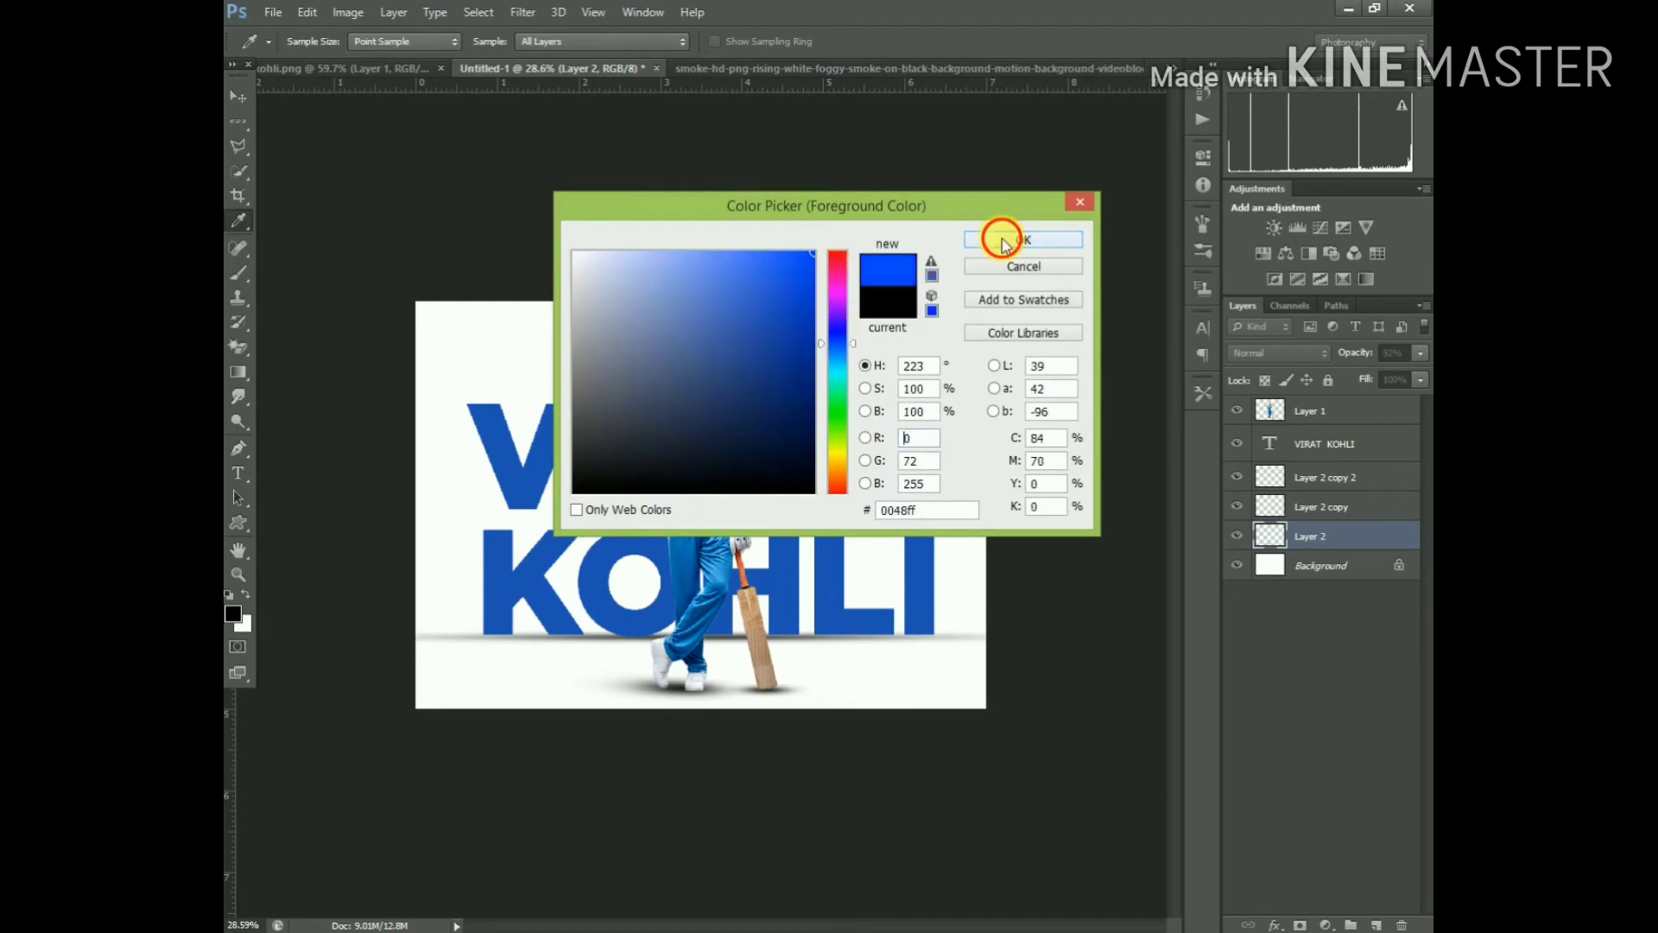
Stamp blue triangle shards onto the poster with an enlarged brush, then reduce it to 1700 px
key("b")
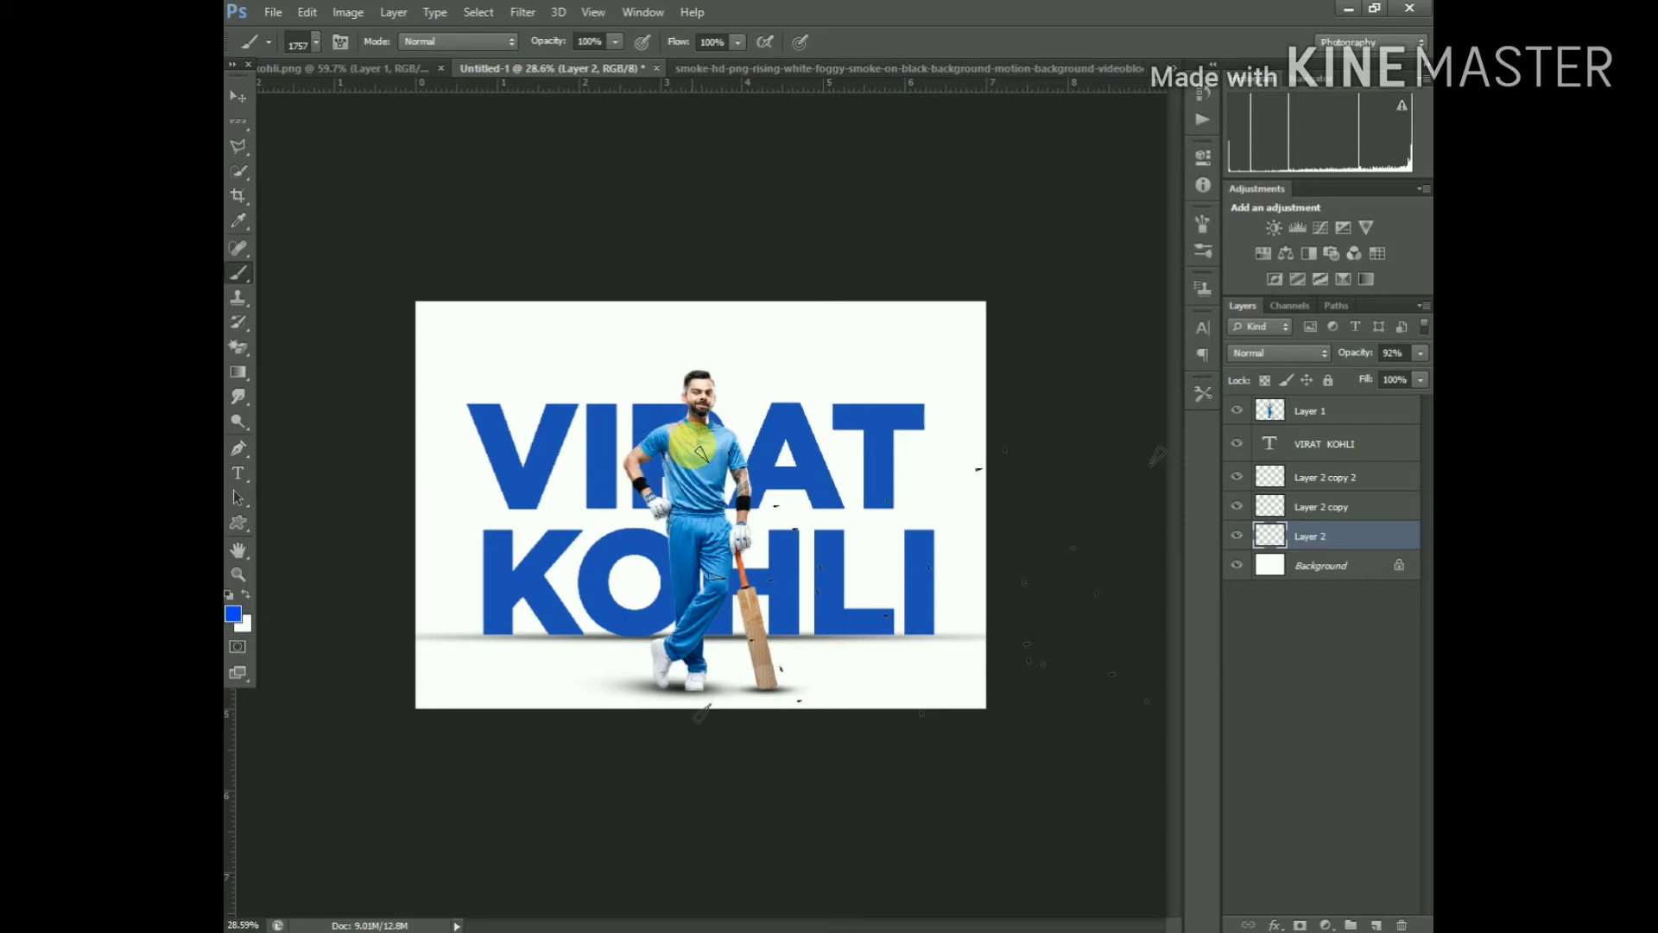
key("bracketright")
key("bracketright")
key("bracketright")
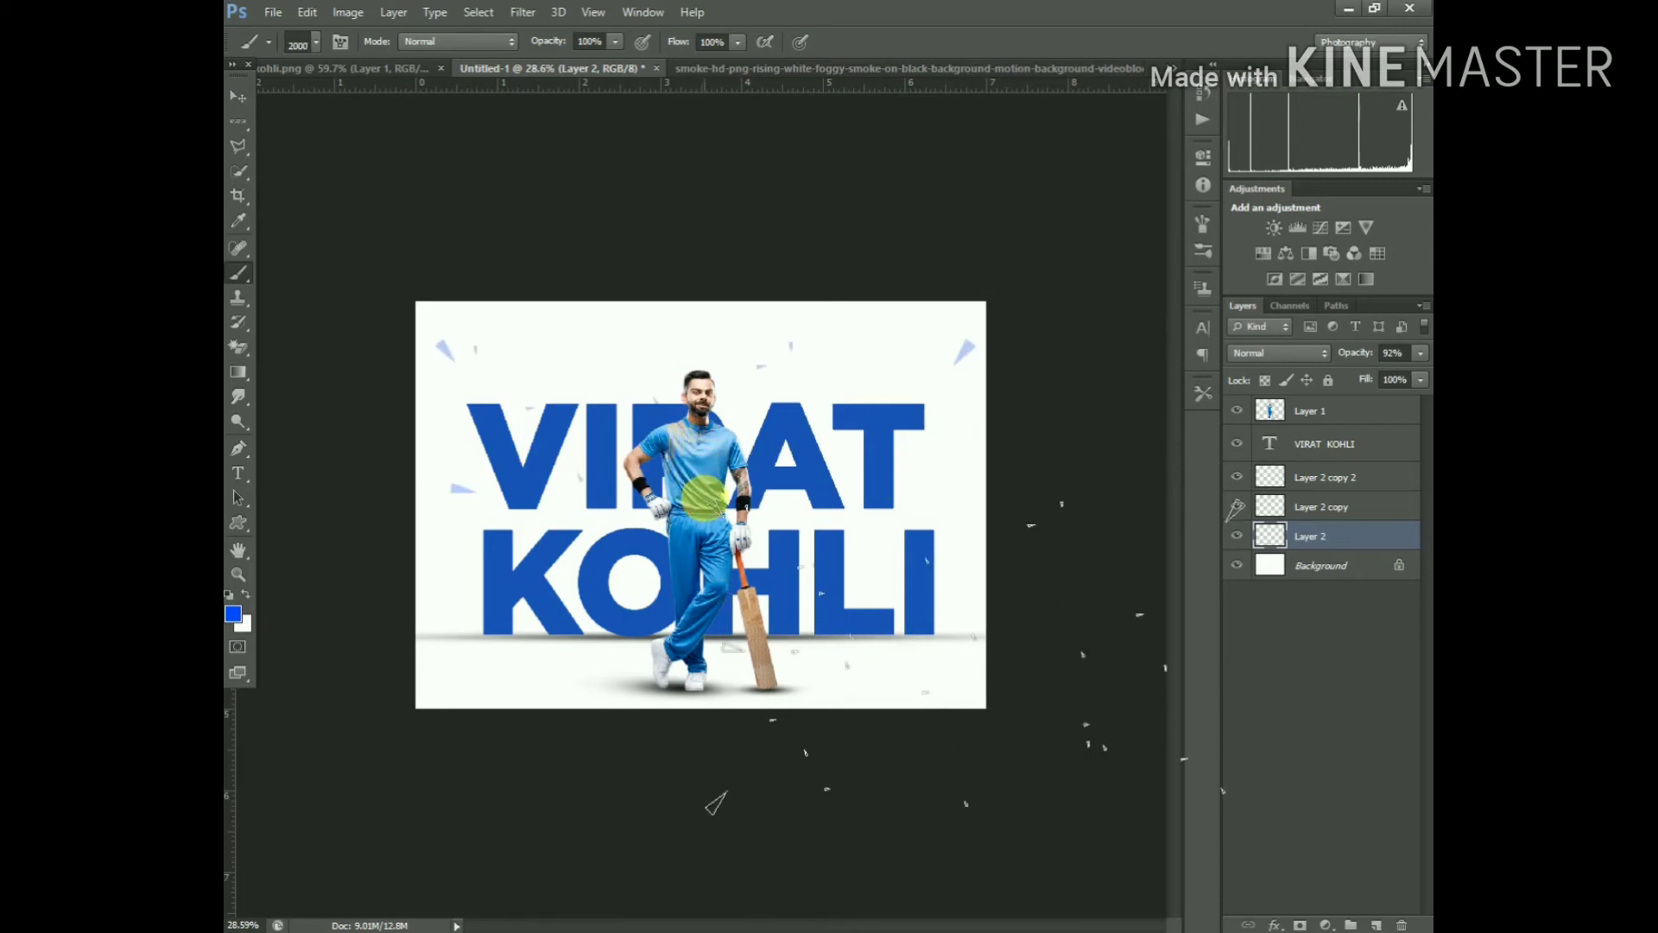
left_click(704, 497)
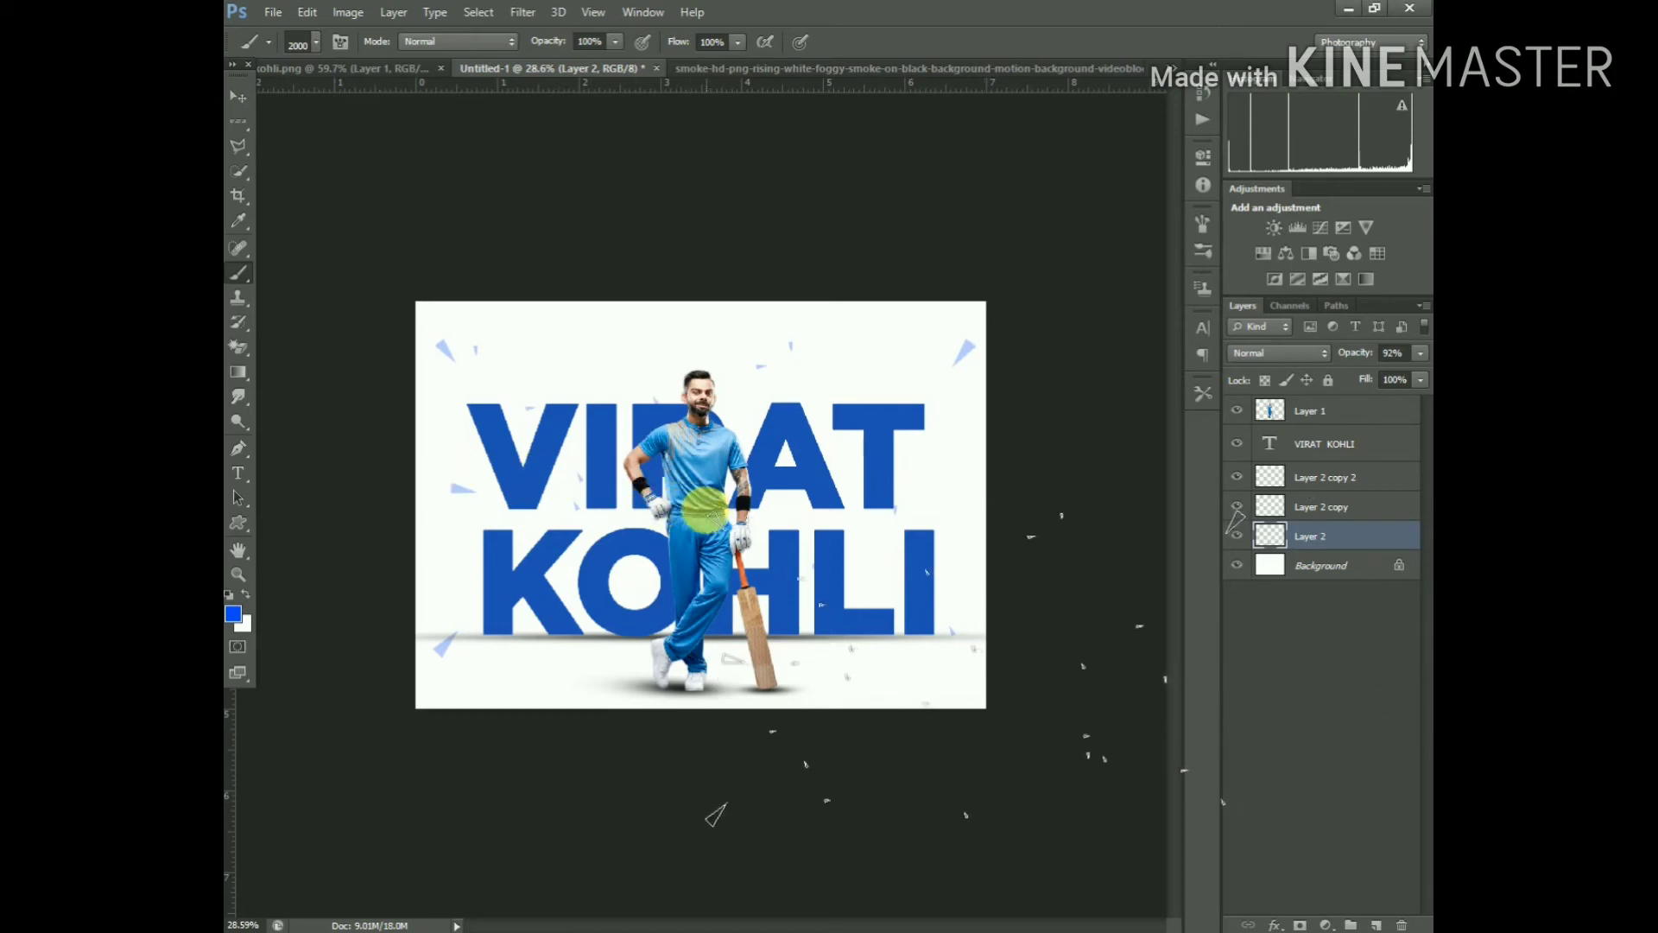
key("bracketleft")
key("bracketleft")
key("bracketleft")
left_click(334, 49)
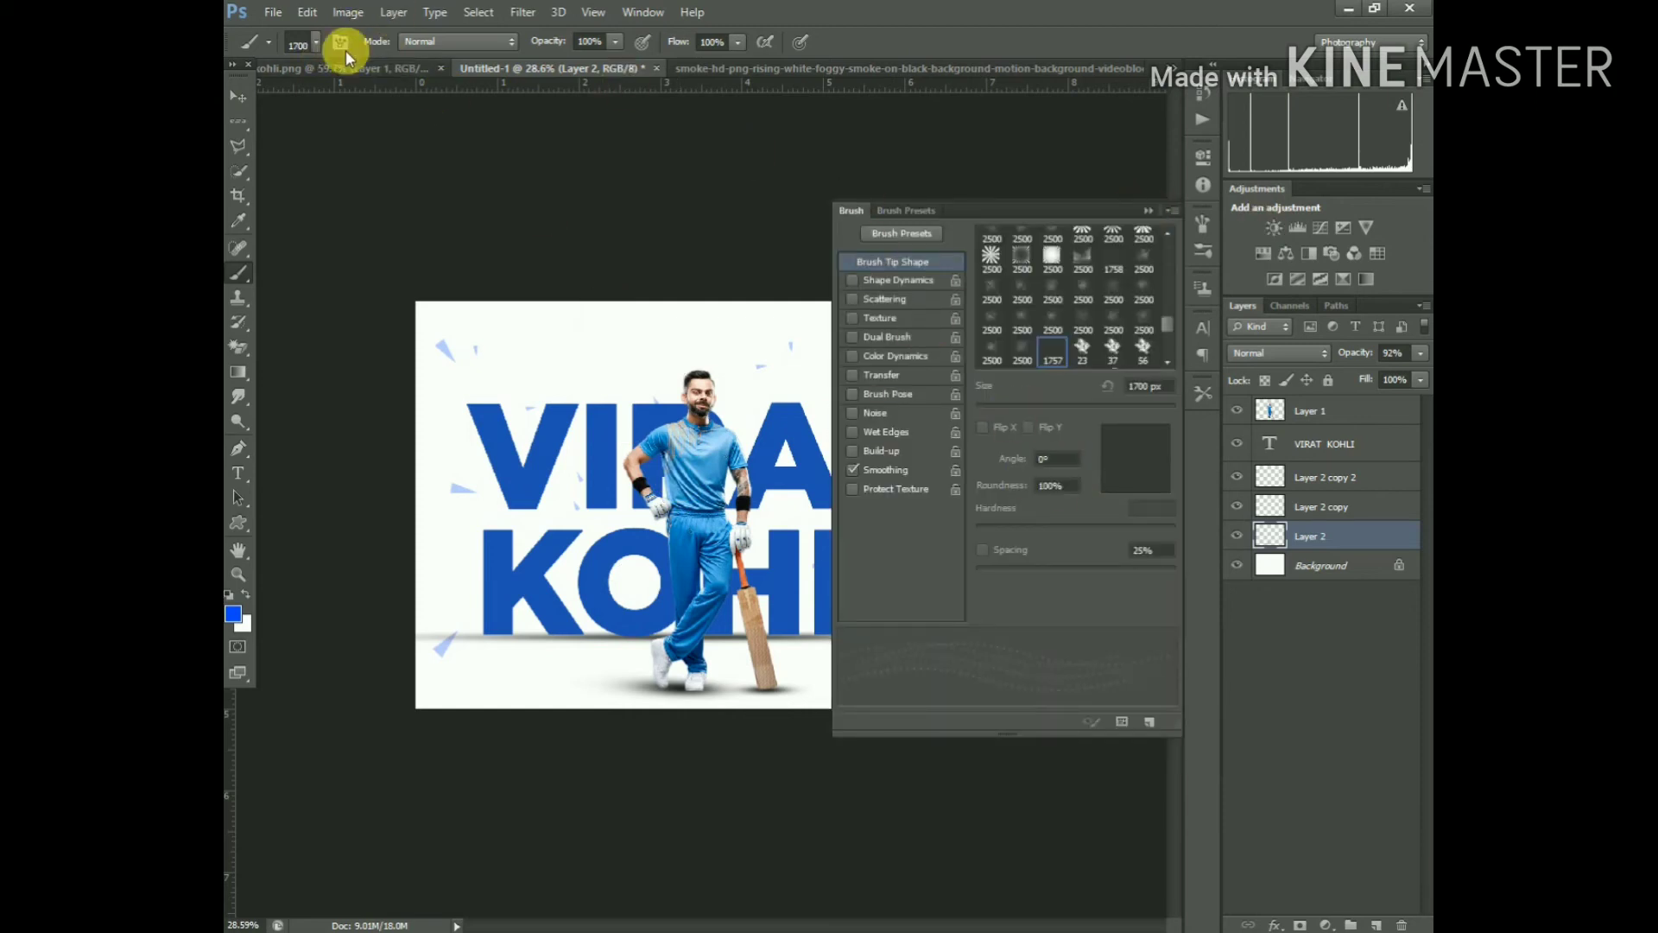
Rotate the brush tip angle to 51° and choose a 2500 px tip
left_click(1148, 211)
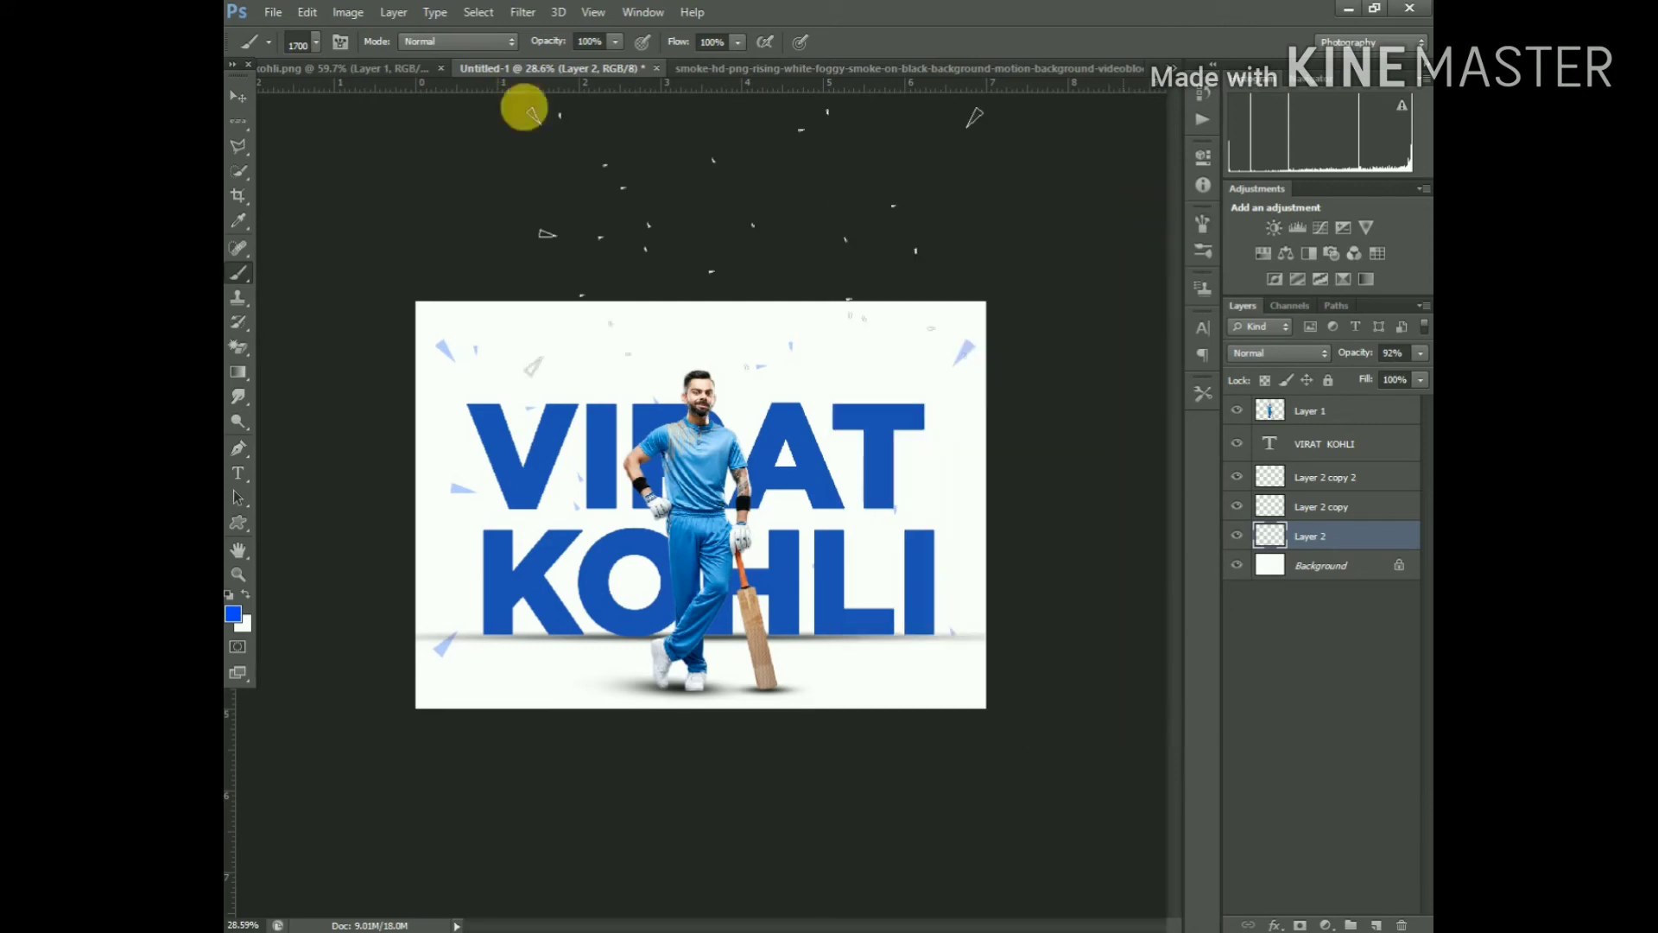
left_click(338, 45)
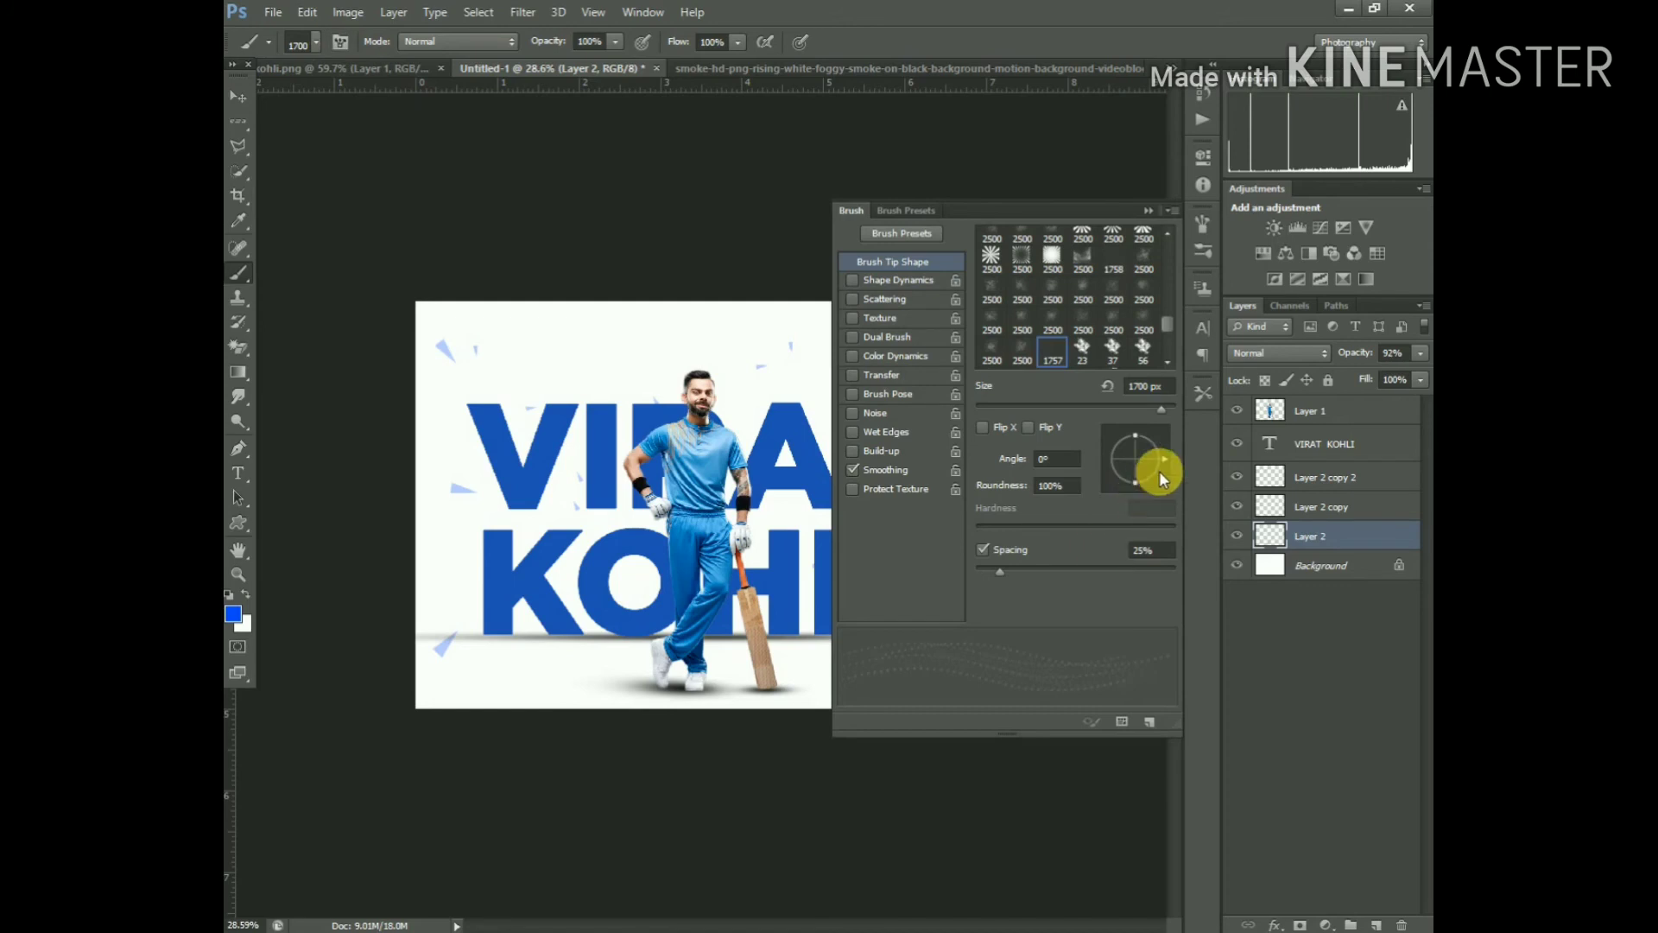
left_click_drag(1159, 469, 1148, 436)
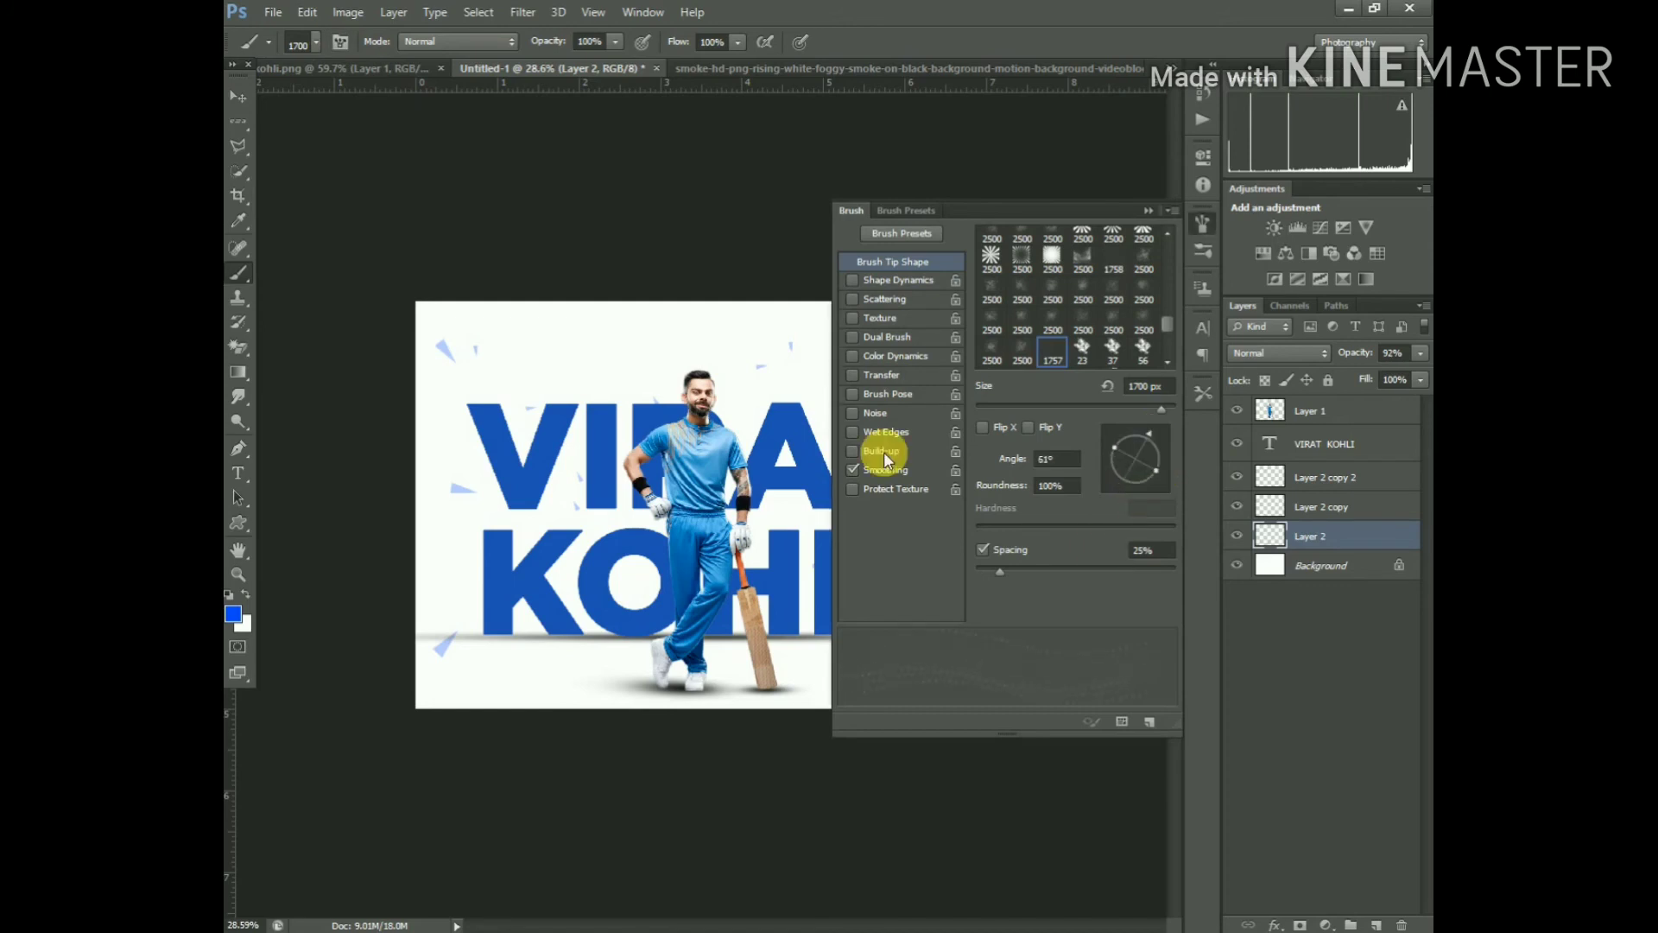
left_click(1082, 259)
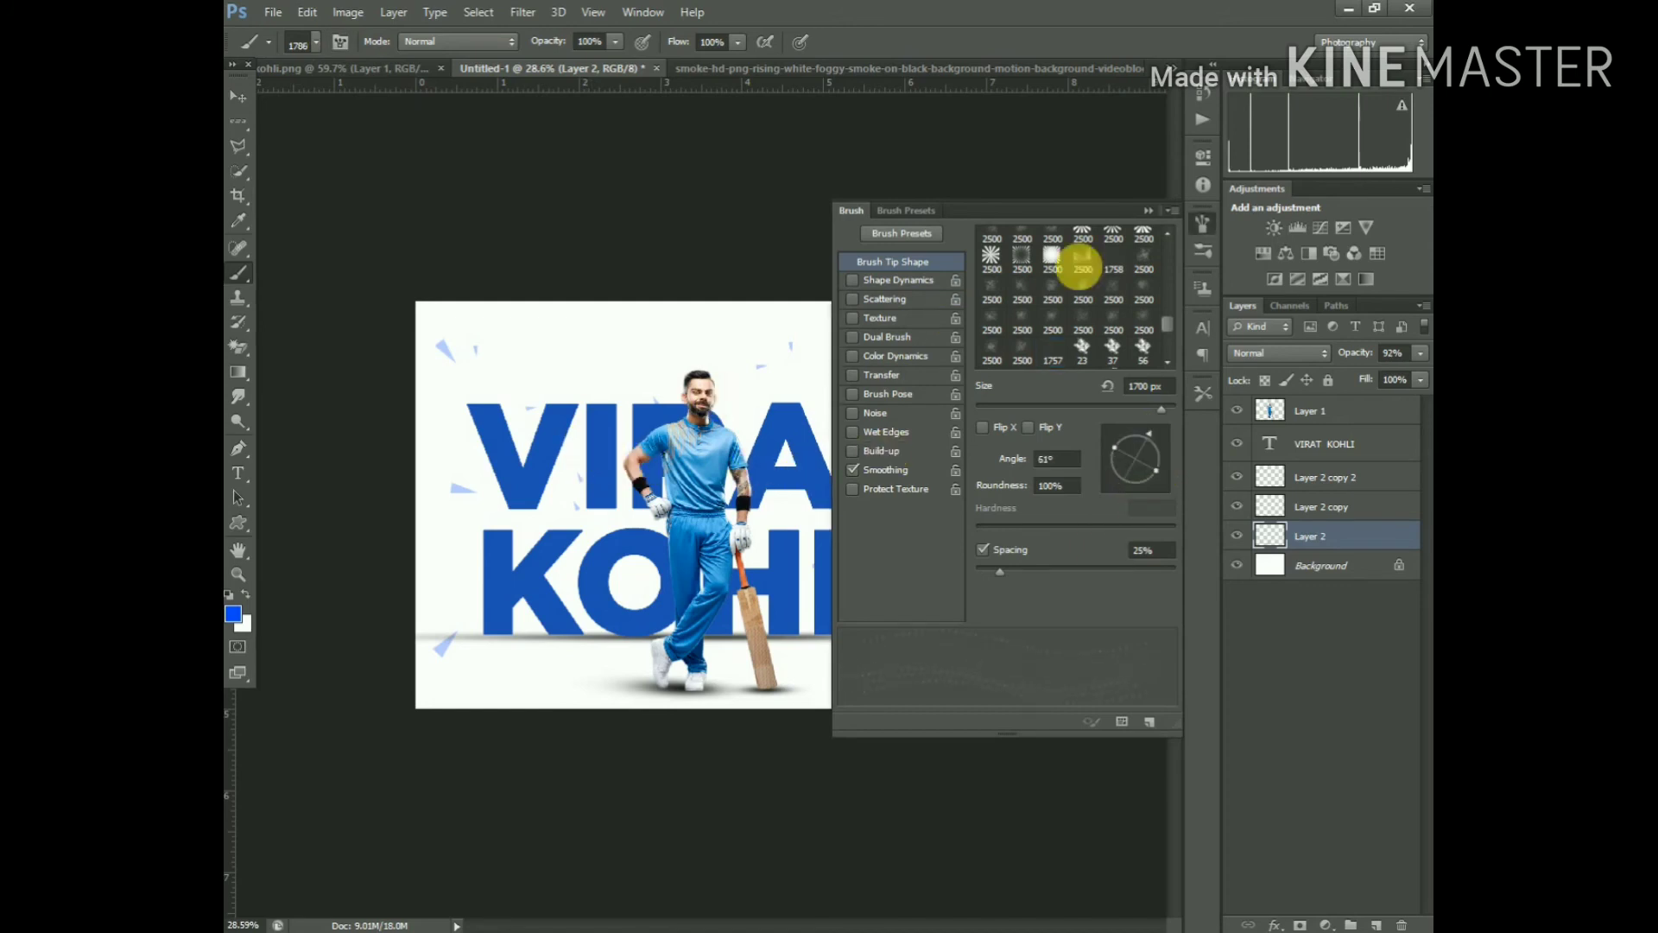
Stamp more shards, then shift the shard layer slightly up and left
left_click(684, 510)
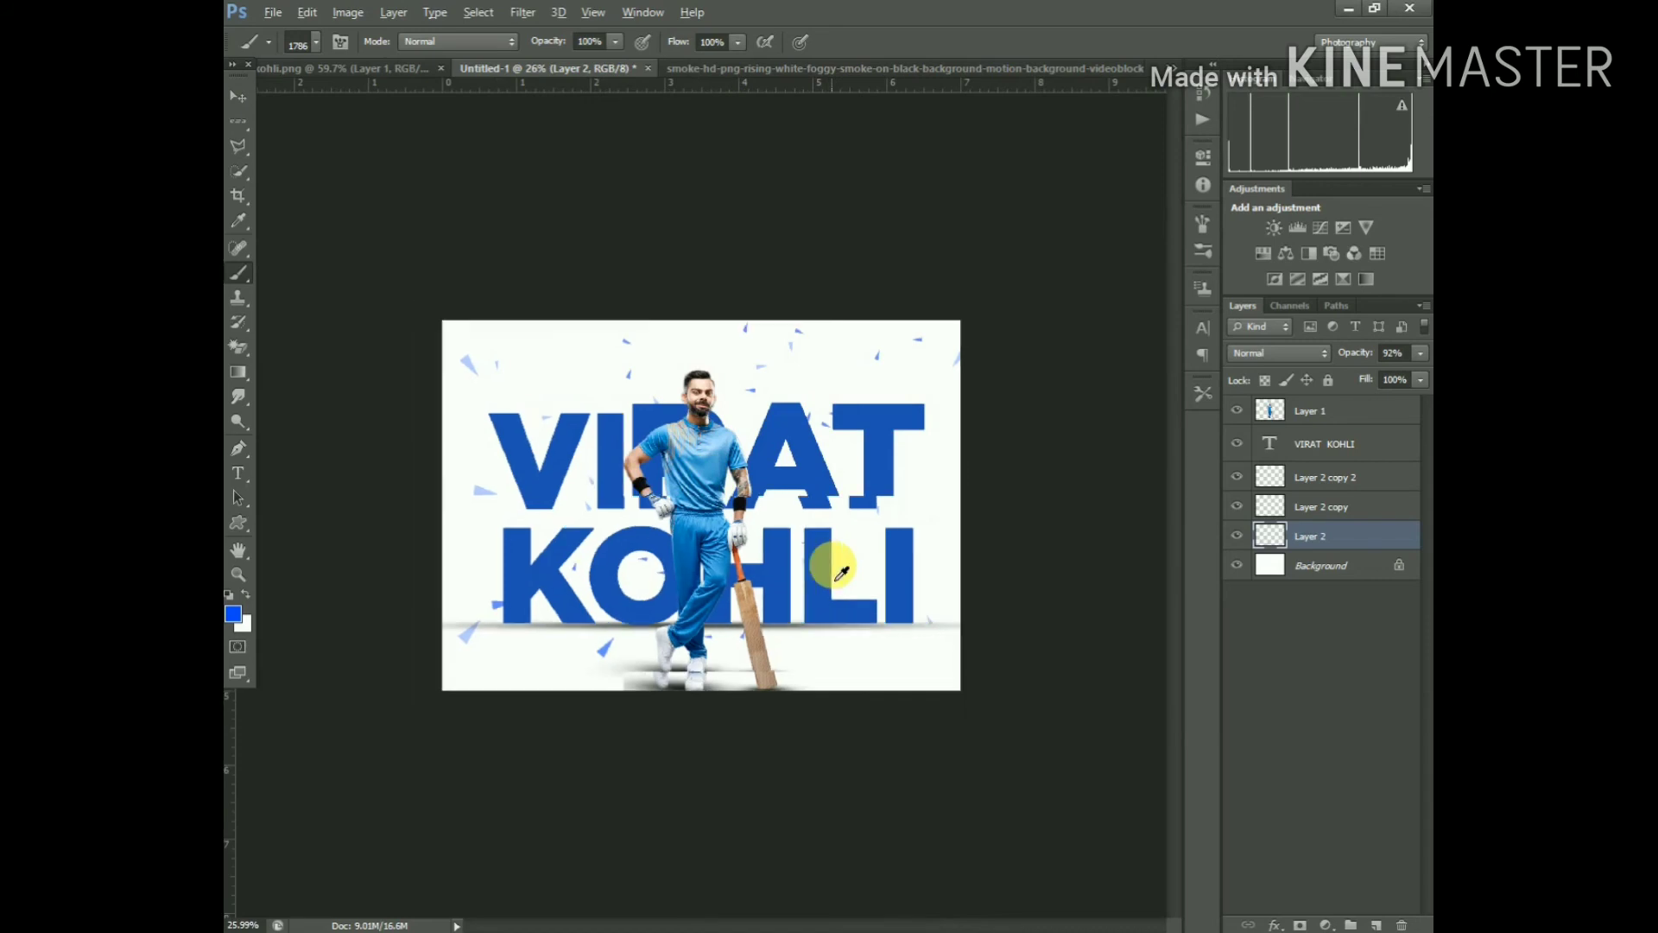
left_click(238, 96)
left_click_drag(684, 501, 665, 483)
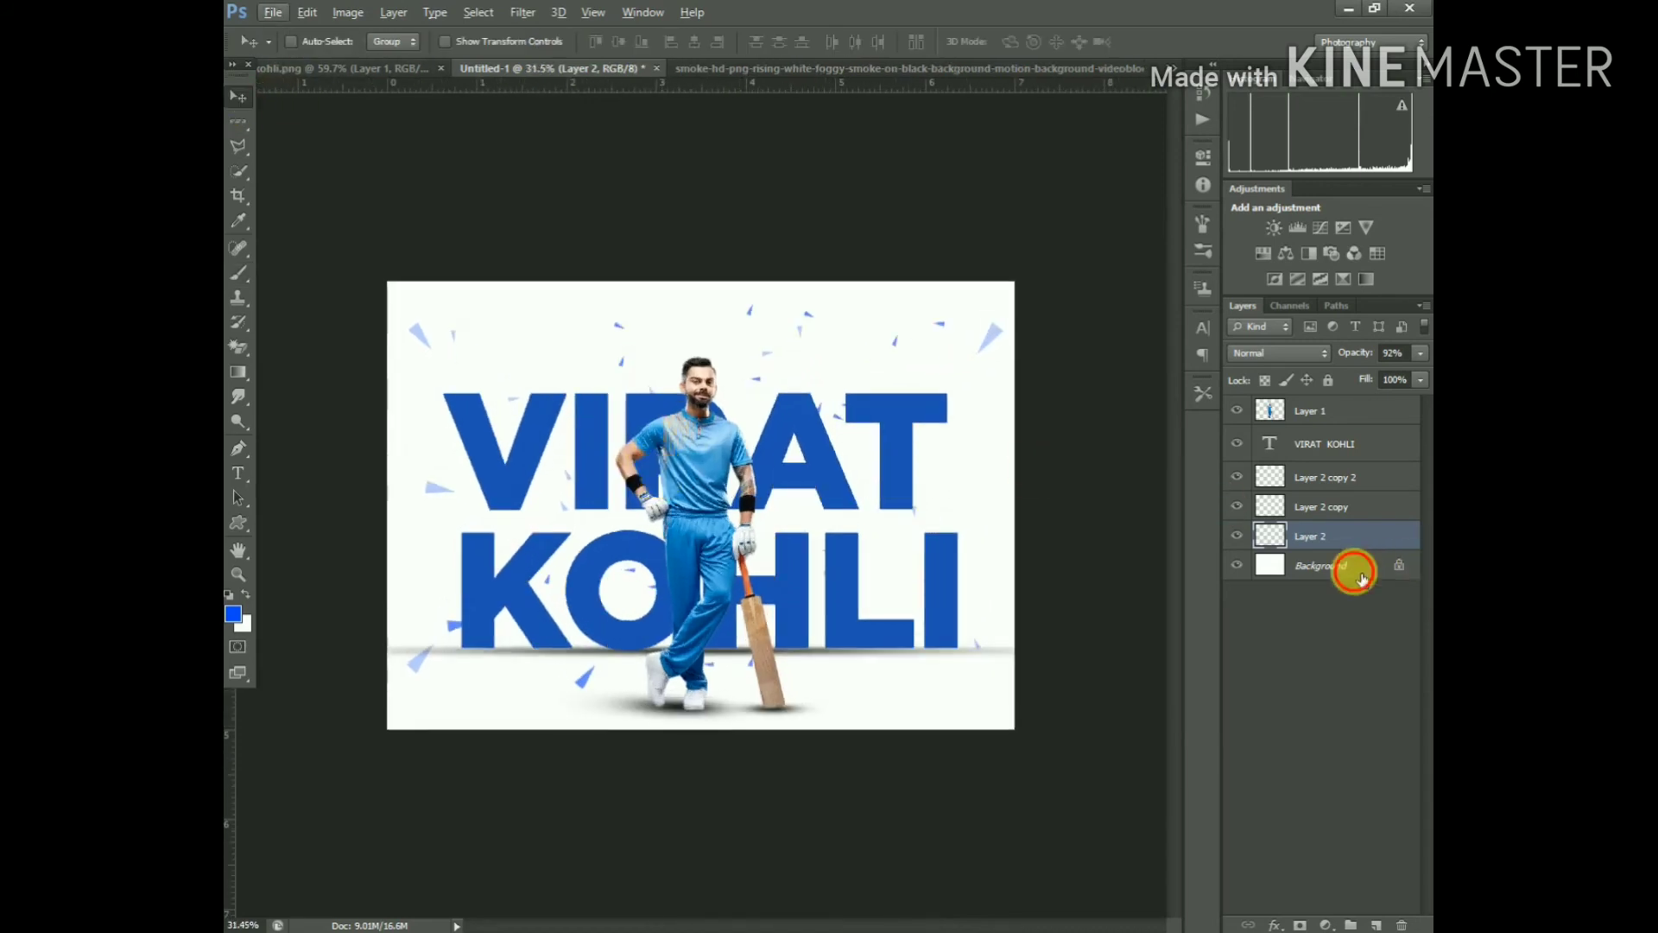
Select the Background layer and set the foreground colour to light grey #cccccc
left_click(1330, 565)
left_click(233, 613)
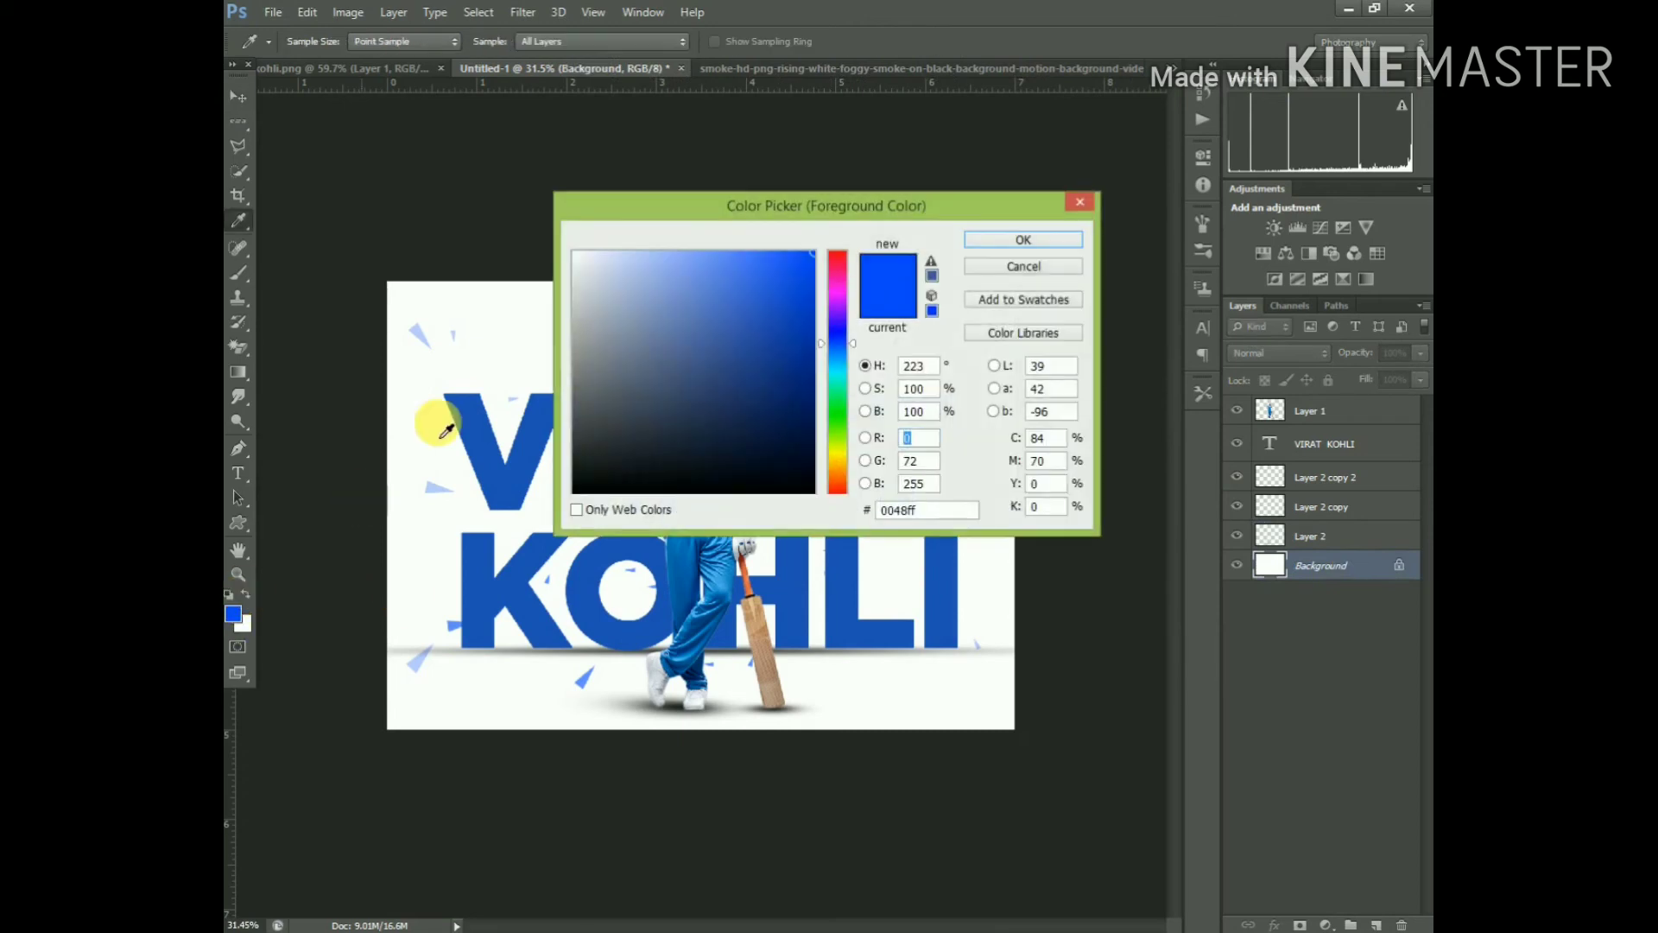
left_click(580, 324)
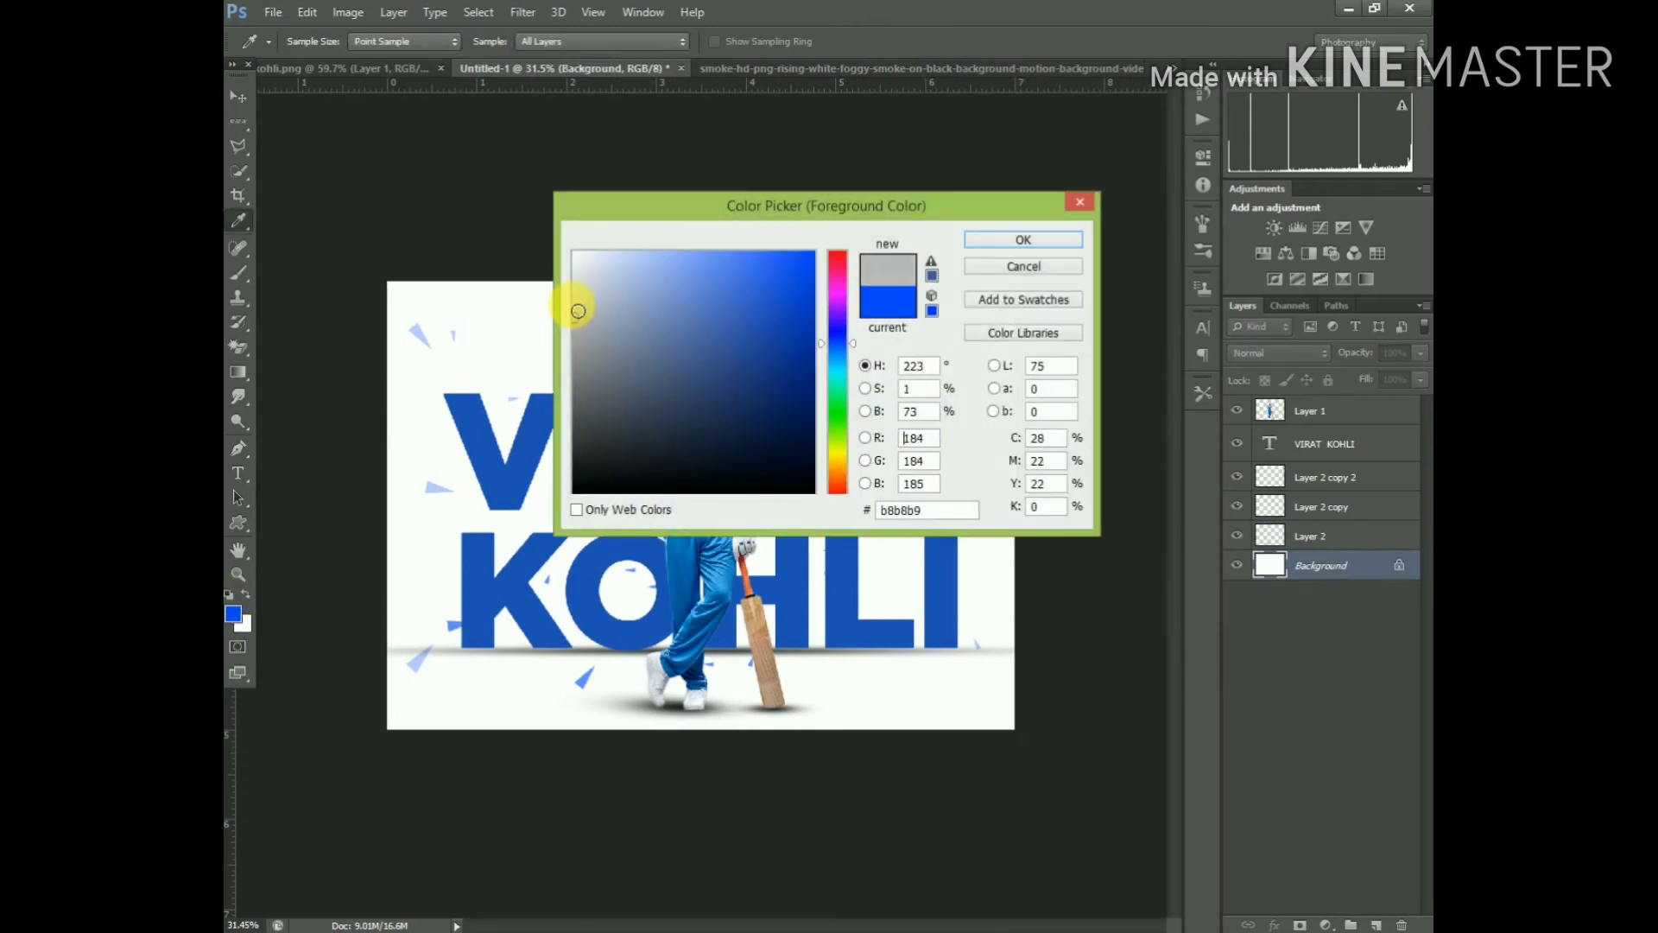
left_click(575, 299)
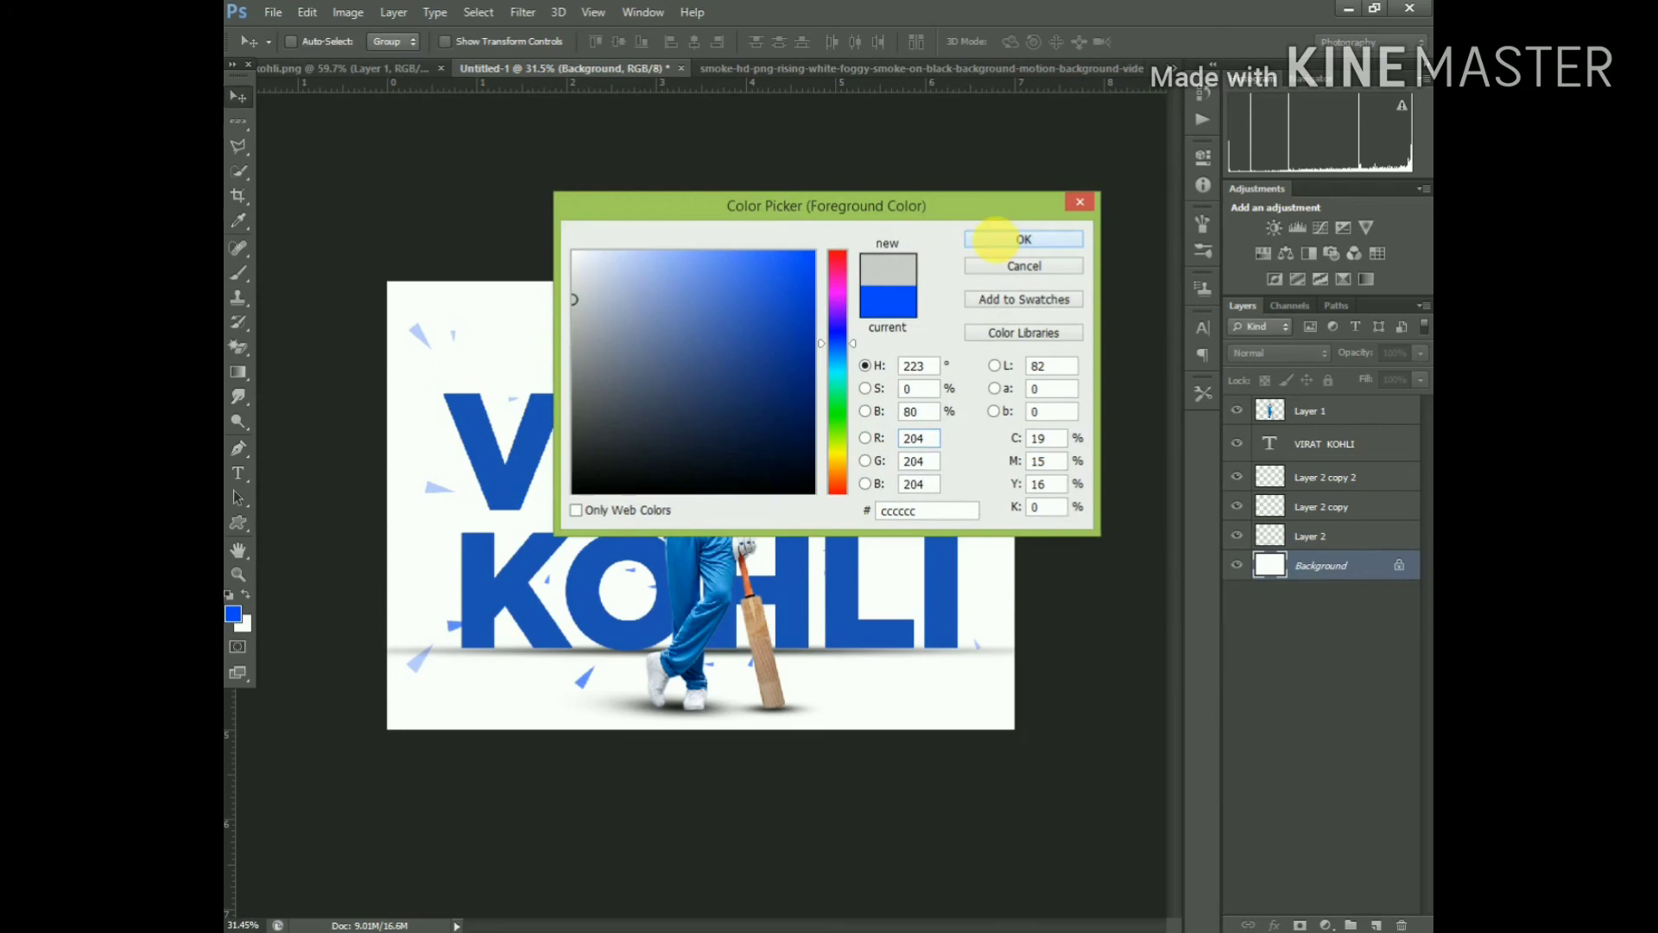
left_click(995, 239)
Draw a radial white-to-grey gradient outward from the figure's waist
key("g")
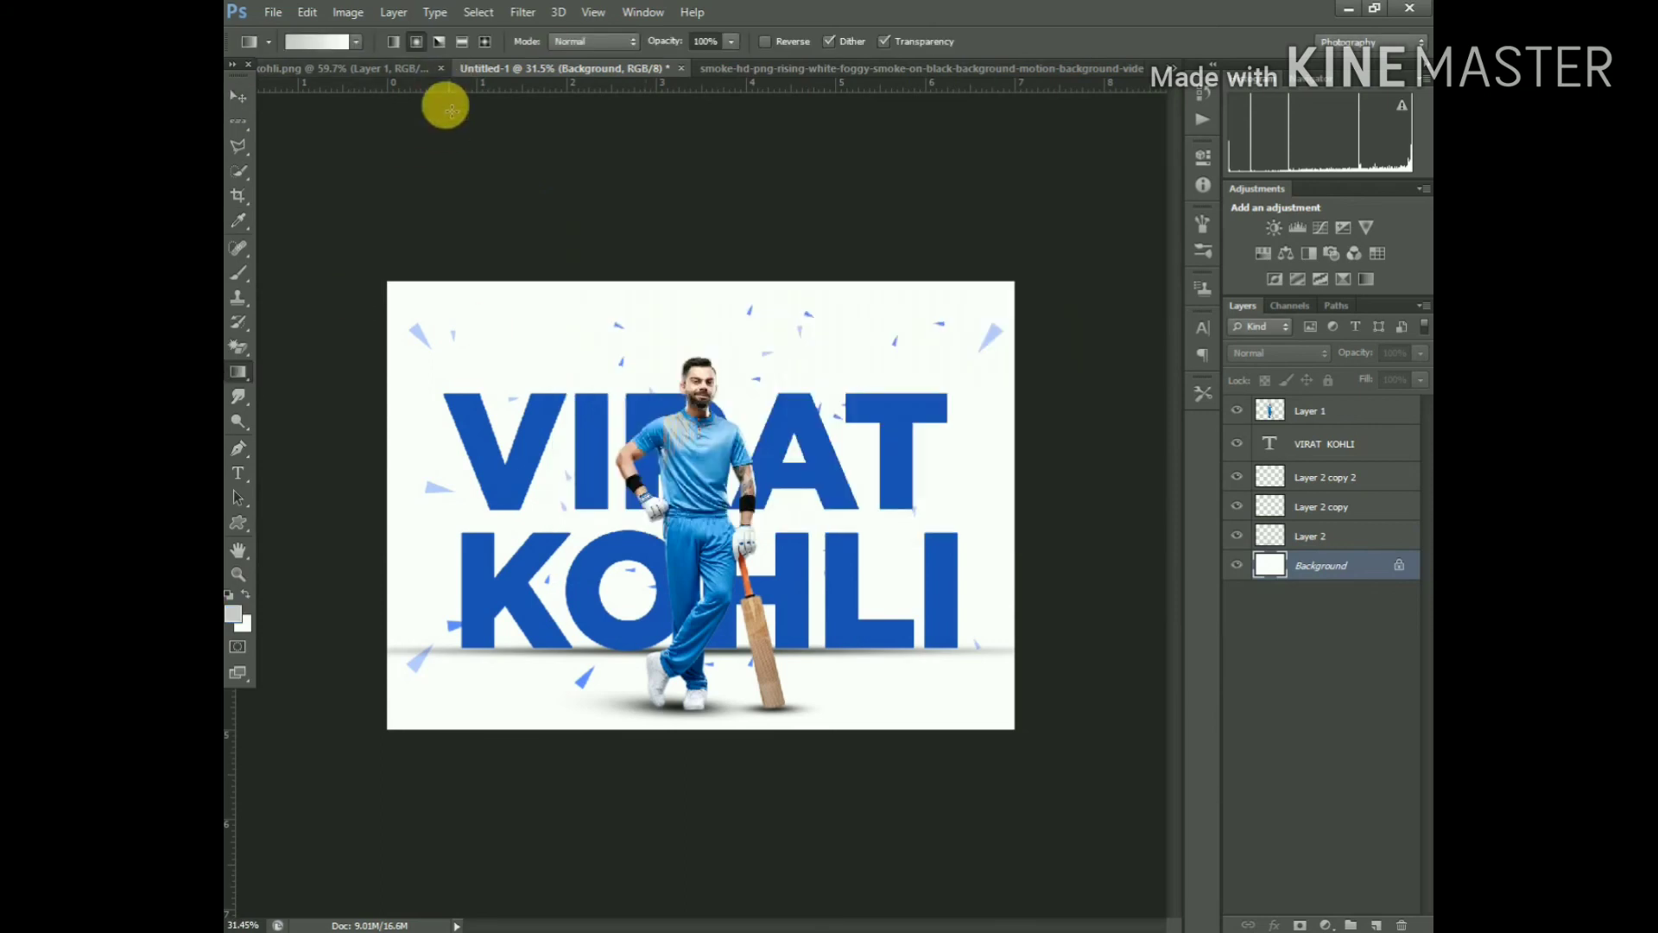
left_click(417, 42)
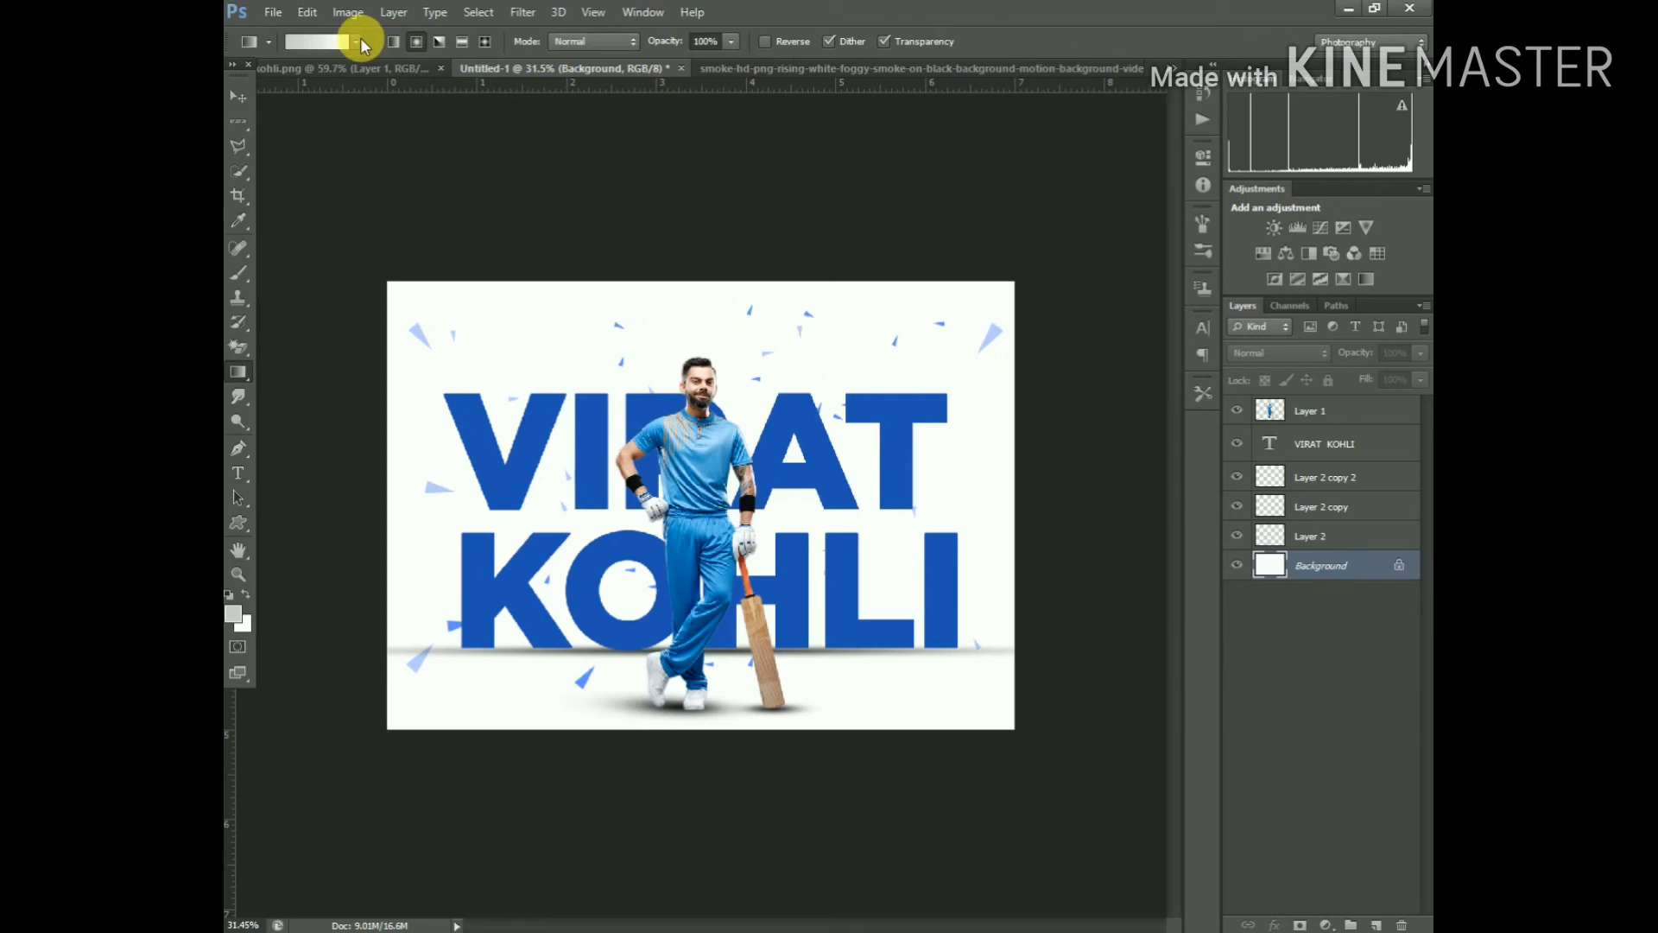
key("x")
left_click_drag(717, 492, 1029, 492)
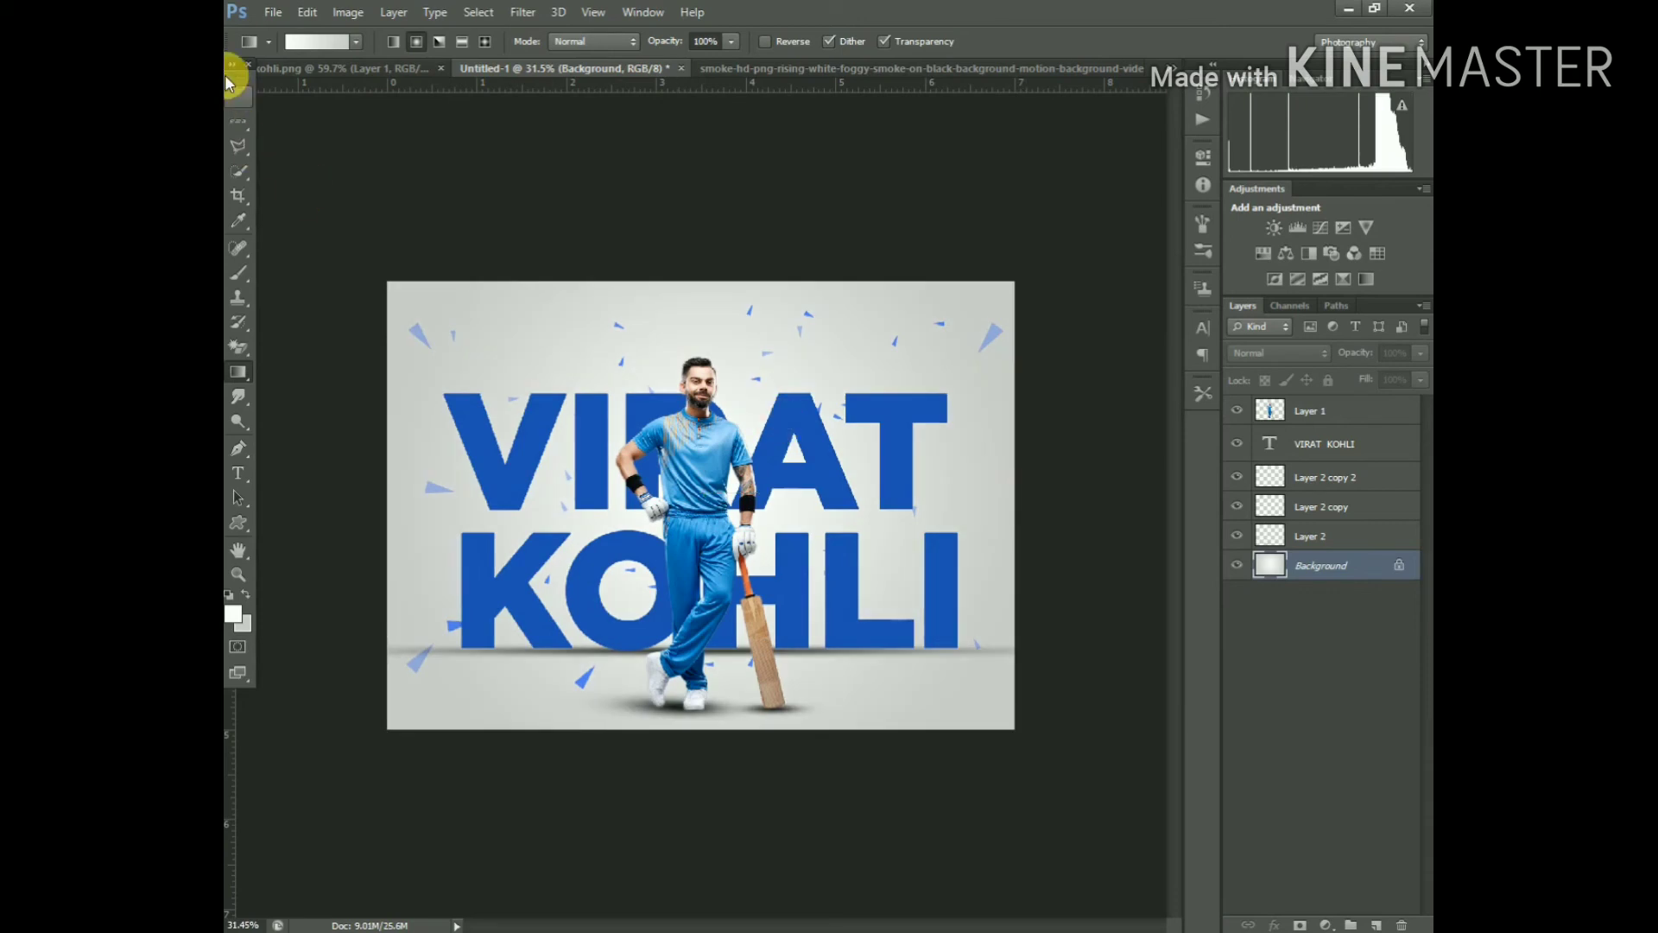
left_click(237, 95)
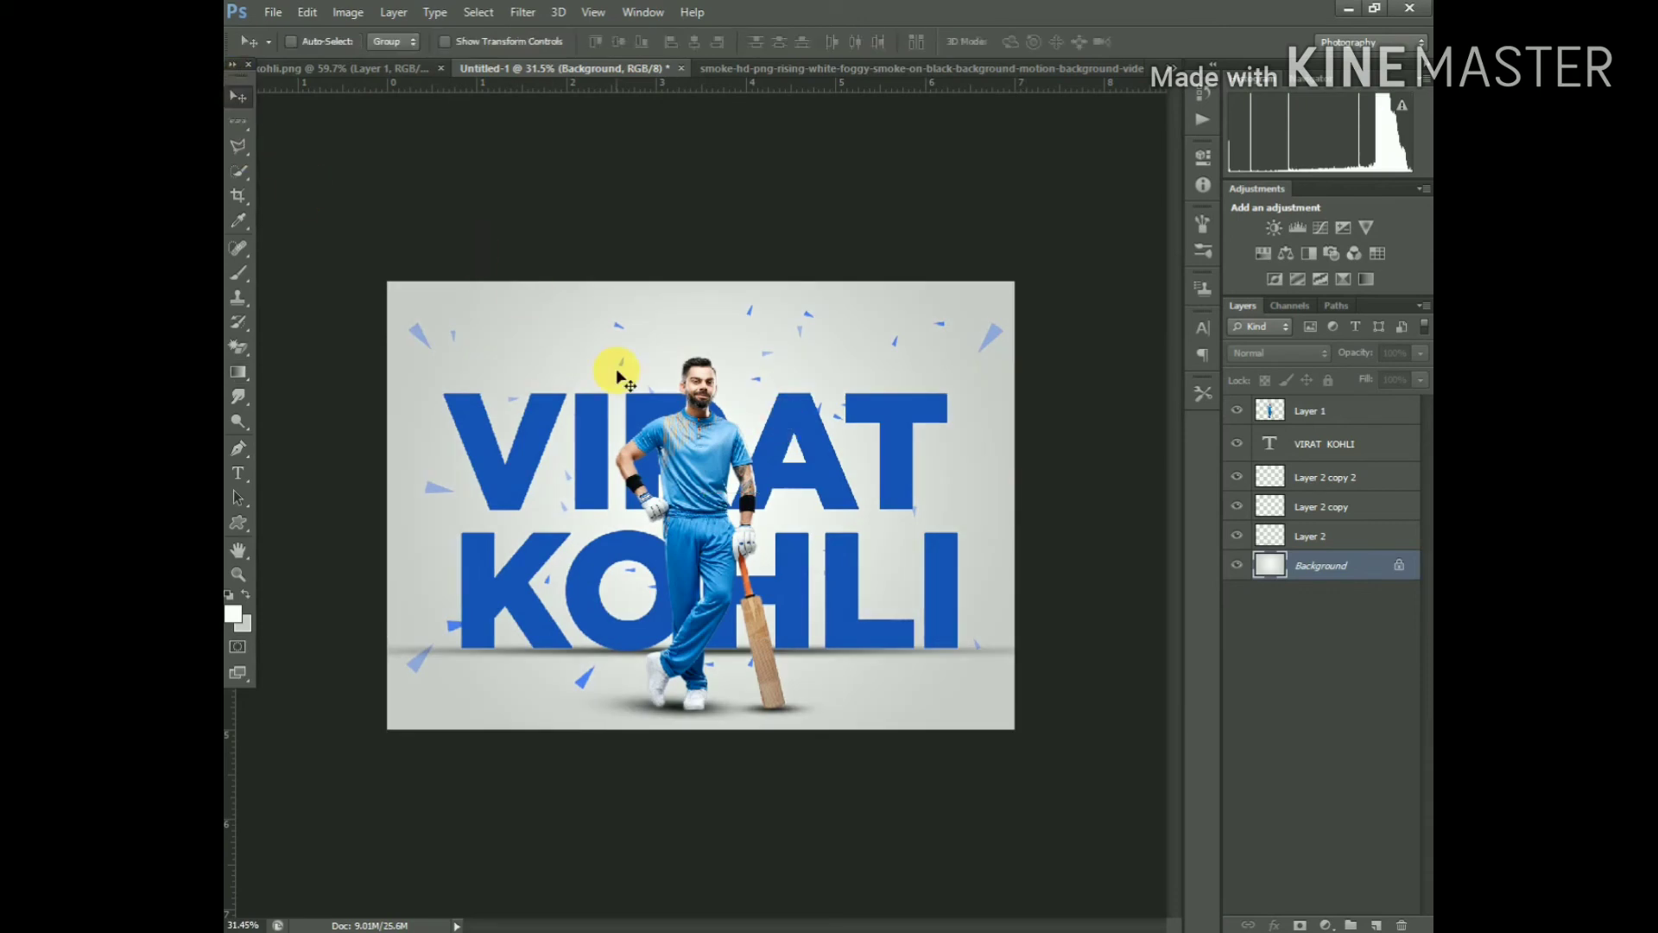